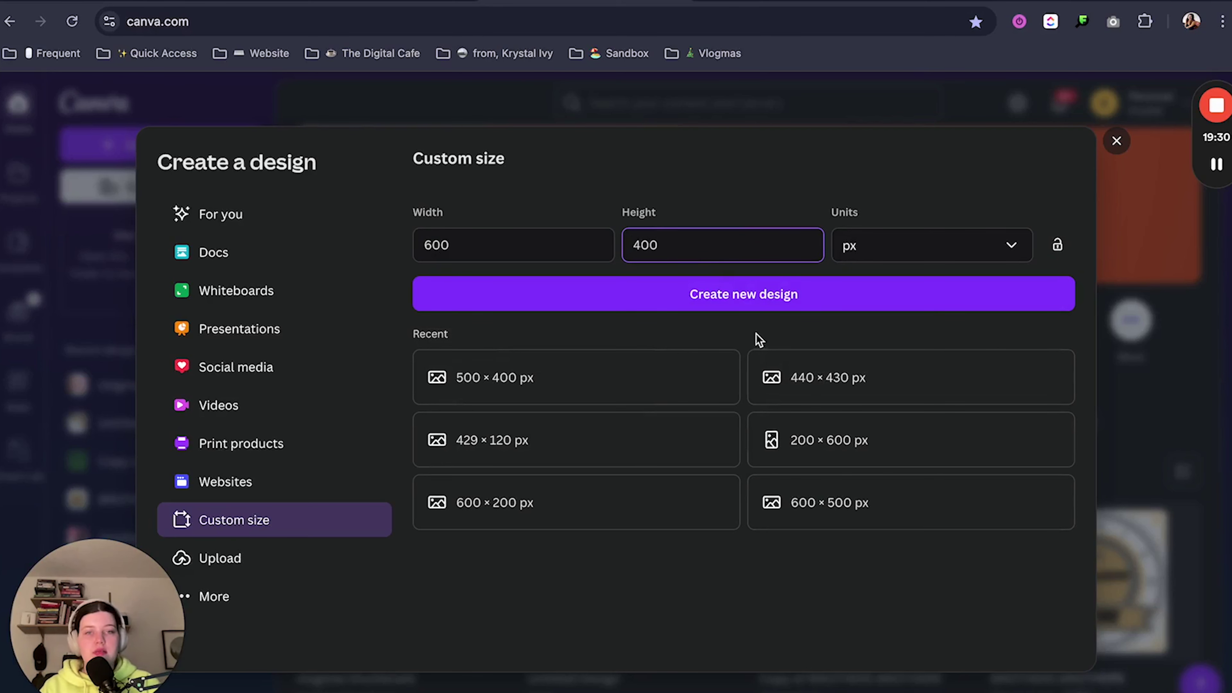
Step: Create a blank 600 × 400 px design and check the image placeholders in the Flodesk email draft
{"action": "left_click", "coordinate": [805, 307]}
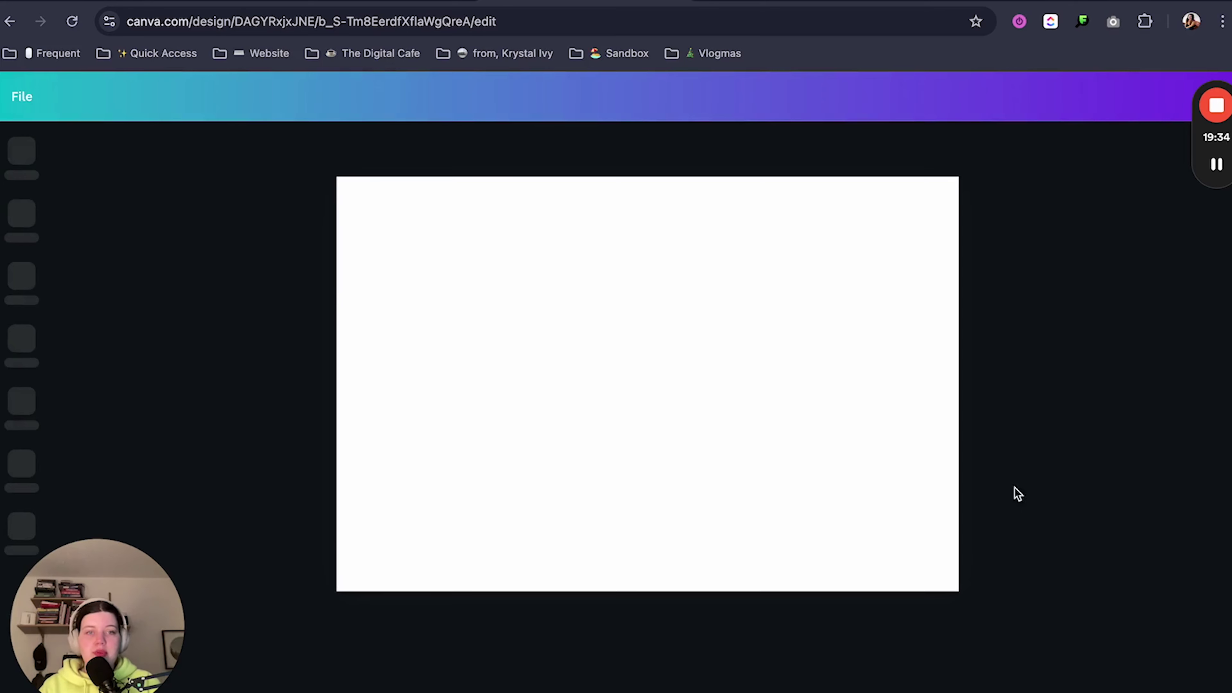
{"action": "left_click", "coordinate": [335, 2]}
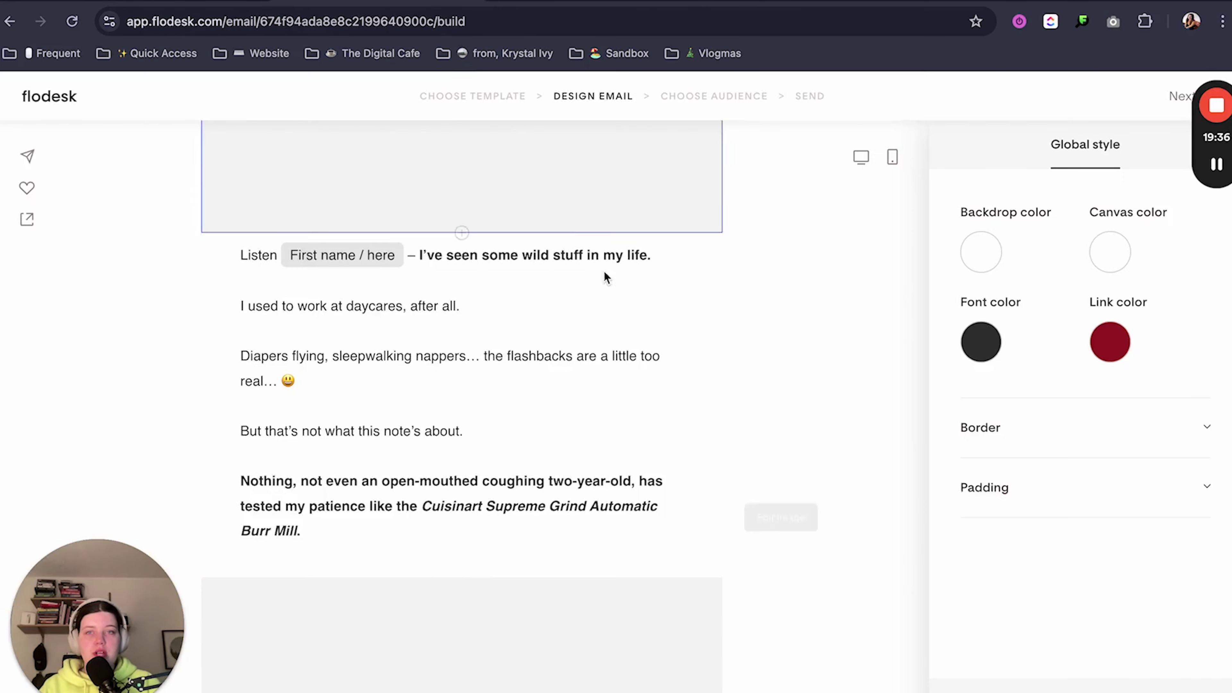
{"action": "scroll", "coordinate": [605, 275], "scroll_direction": "up", "scroll_amount": 10}
{"action": "scroll", "coordinate": [591, 468], "scroll_direction": "down", "scroll_amount": 10}
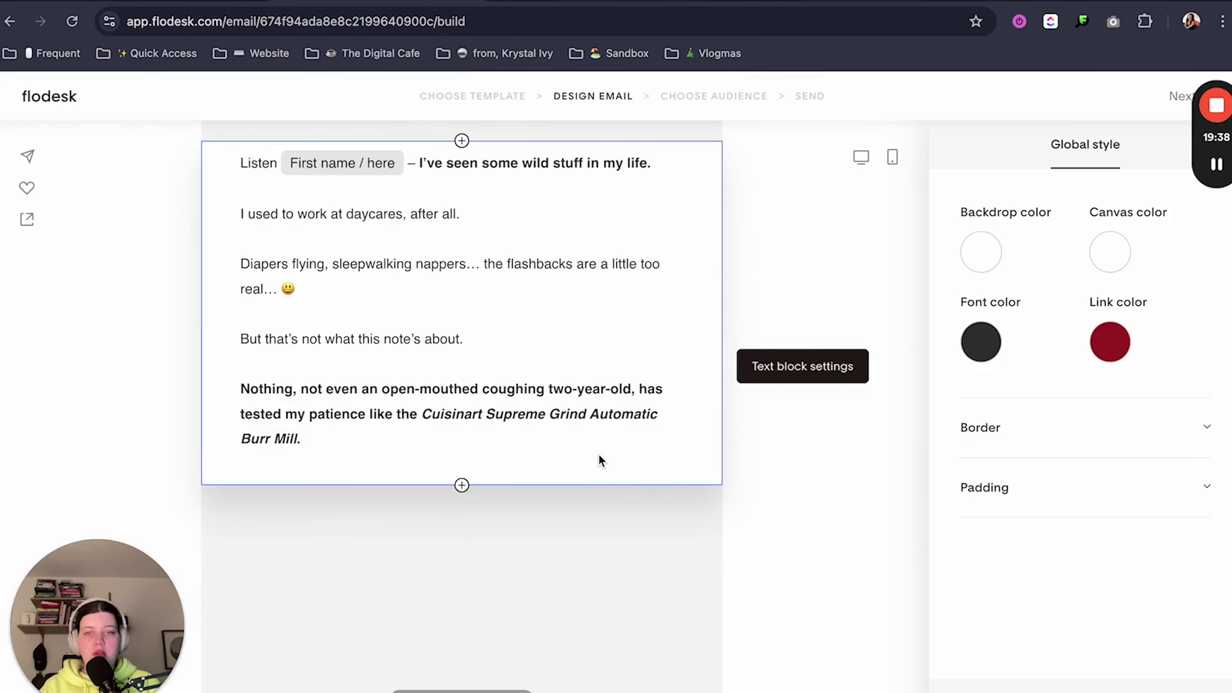
{"action": "scroll", "coordinate": [626, 563], "scroll_direction": "down", "scroll_amount": 5}
{"action": "scroll", "coordinate": [578, 353], "scroll_direction": "down", "scroll_amount": 5}
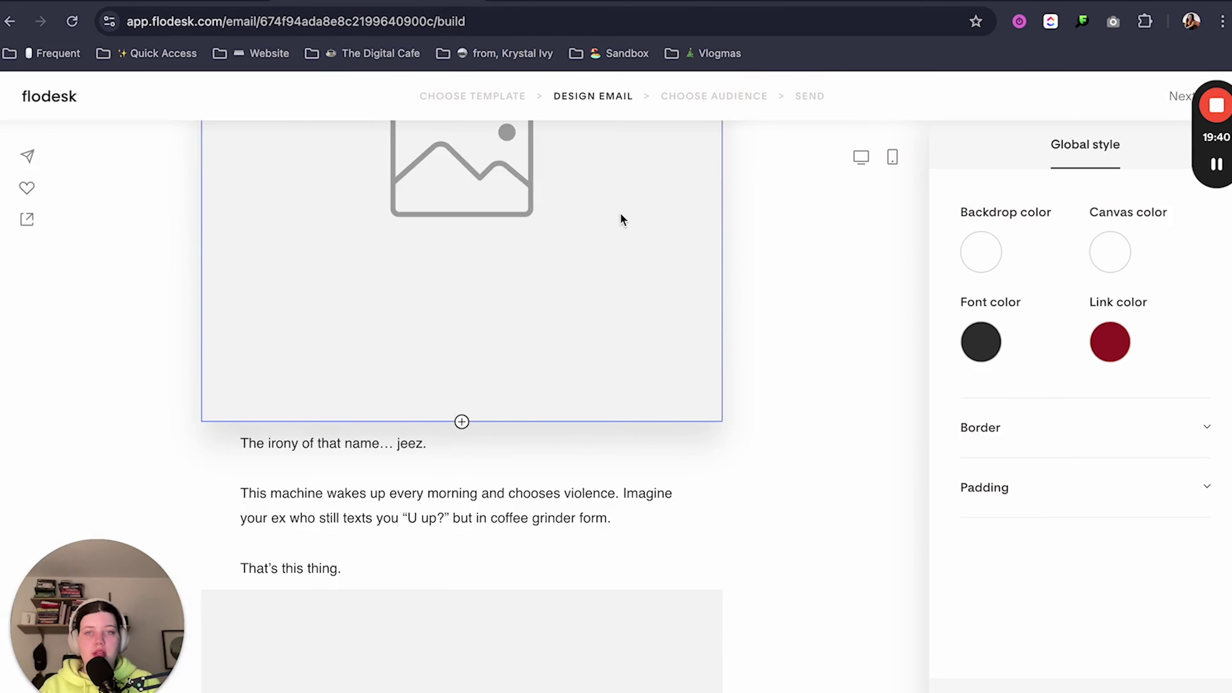
Step: Switch back to Canva and name the new design "grinder hater email graphics"
{"action": "left_click", "coordinate": [582, 7]}
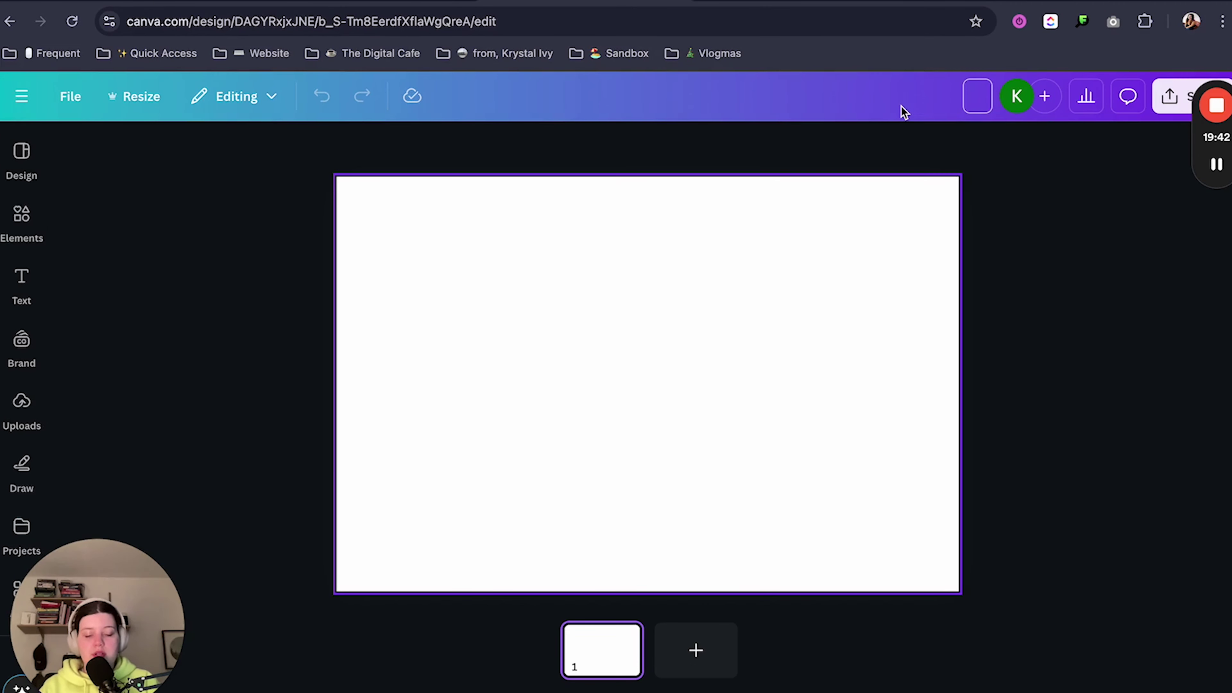
{"action": "type", "text": "grinder"}
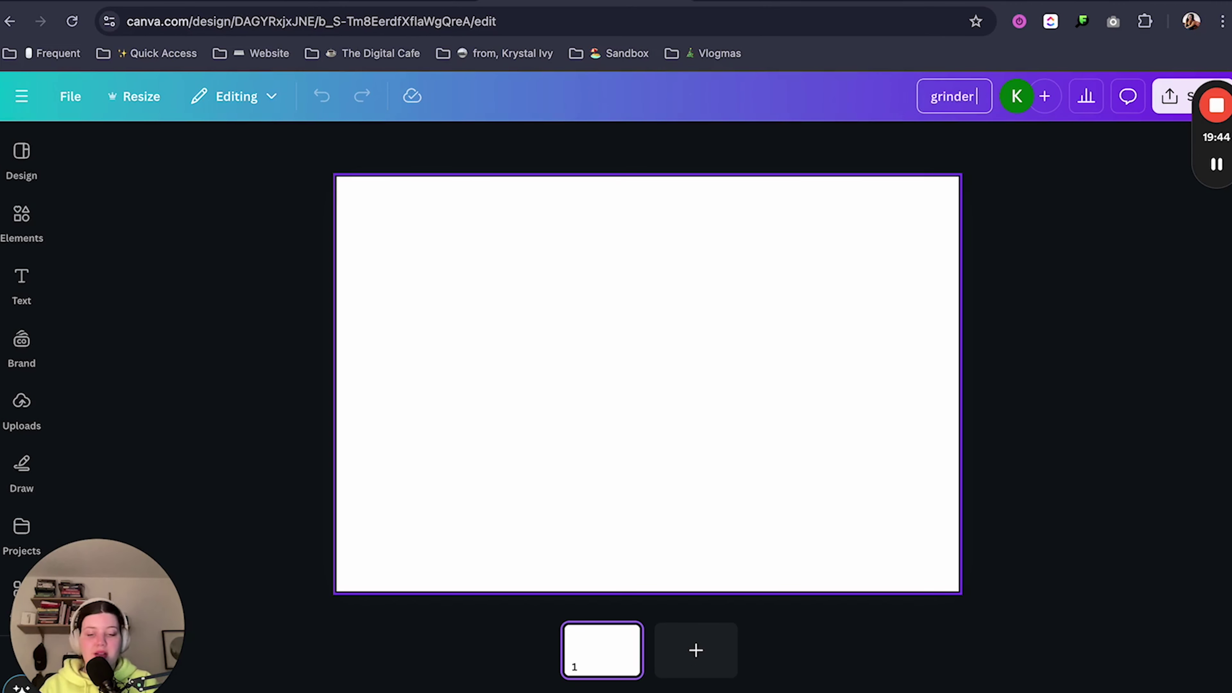
{"action": "type", "text": " hater email graphi"}
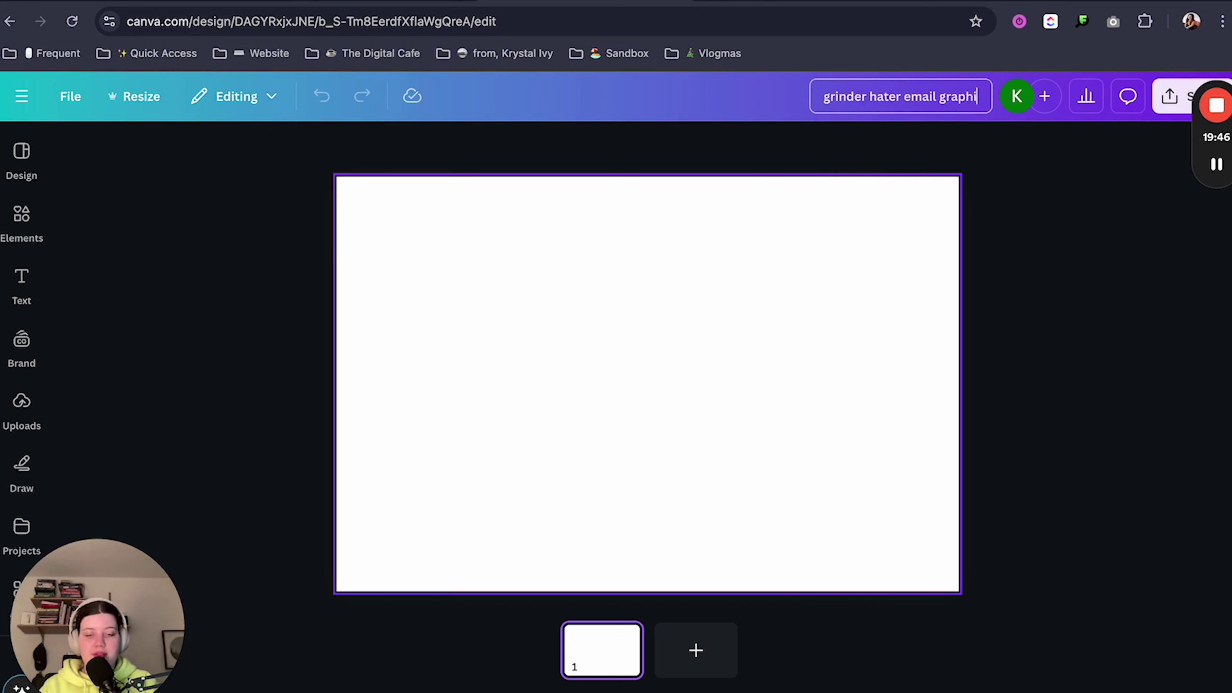
{"action": "type", "text": "cs"}
{"action": "key", "text": "Return"}
Step: Add a second blank page and switch to the scrolling page view, showing page 1
{"action": "left_click", "coordinate": [730, 633]}
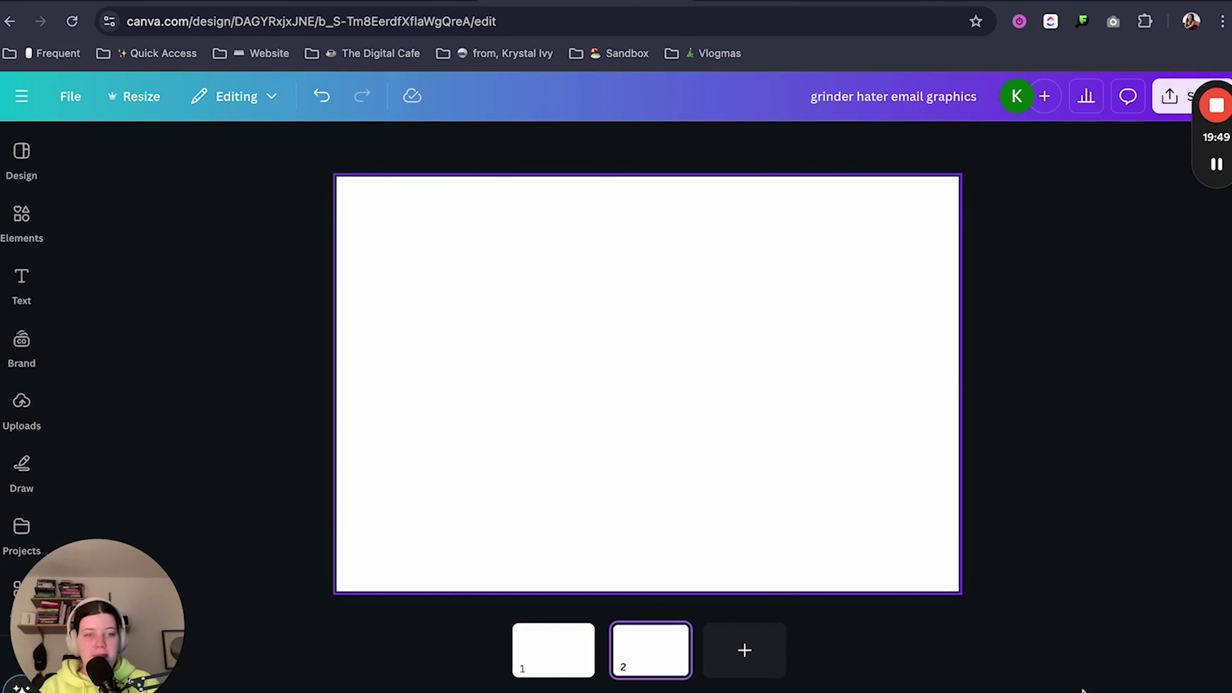
{"action": "left_click", "coordinate": [1019, 691]}
{"action": "scroll", "coordinate": [790, 569], "scroll_direction": "up", "scroll_amount": 8}
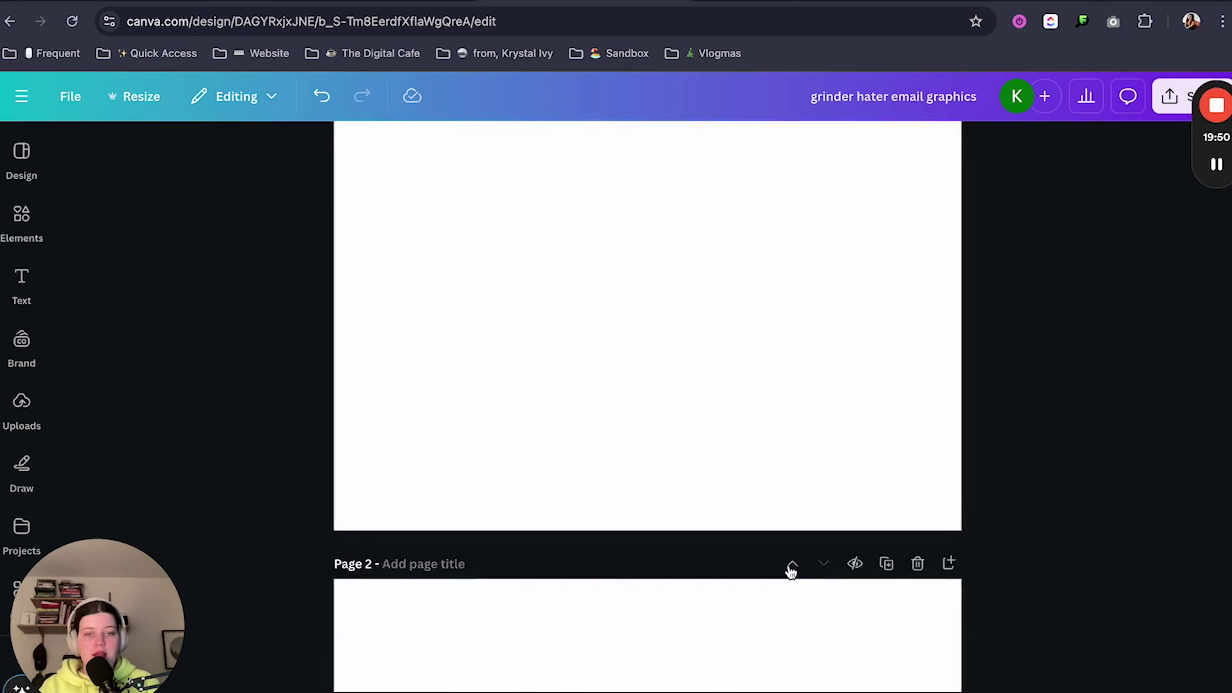
{"action": "left_click", "coordinate": [793, 328]}
{"action": "scroll", "coordinate": [832, 329], "scroll_direction": "up", "scroll_amount": 1}
{"action": "left_click", "coordinate": [1086, 343]}
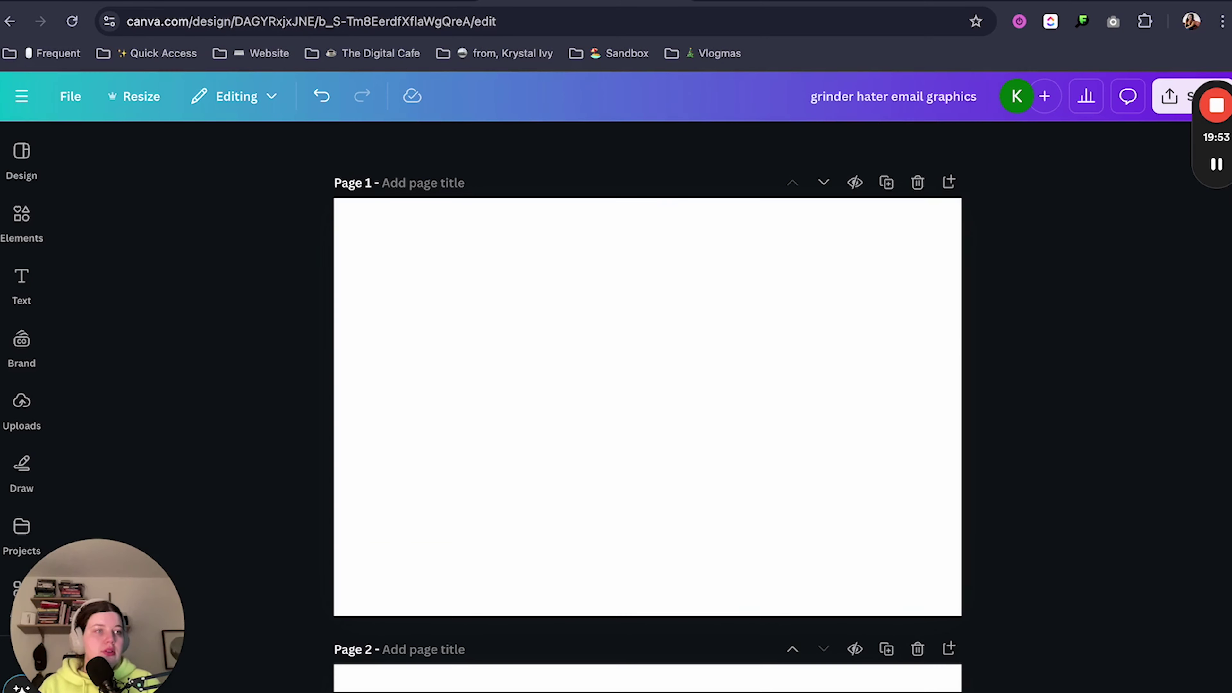
Step: Paste the copied Cuisinart coffee grinder photo onto page 1, enlarge it to nearly the page's height and centre it
{"action": "left_click", "coordinate": [657, 394]}
{"action": "key", "text": "ctrl+v"}
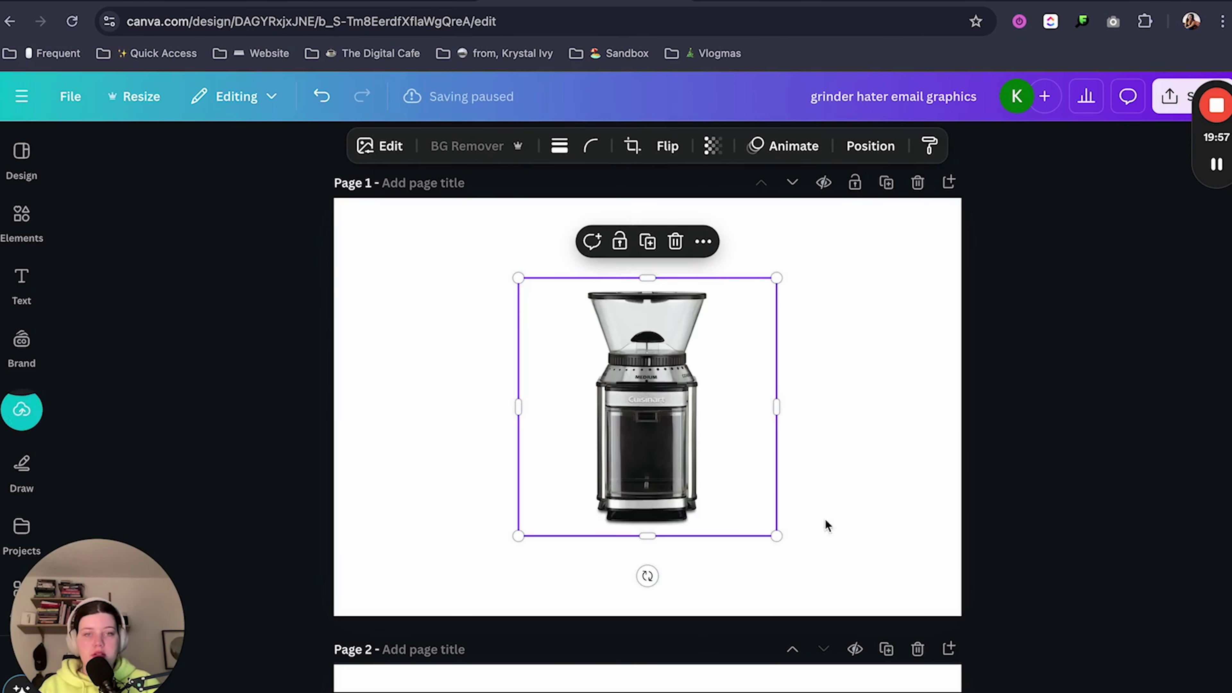
{"action": "left_click_drag", "start_coordinate": [777, 536], "coordinate": [1003, 636]}
{"action": "left_click_drag", "start_coordinate": [894, 572], "coordinate": [651, 496]}
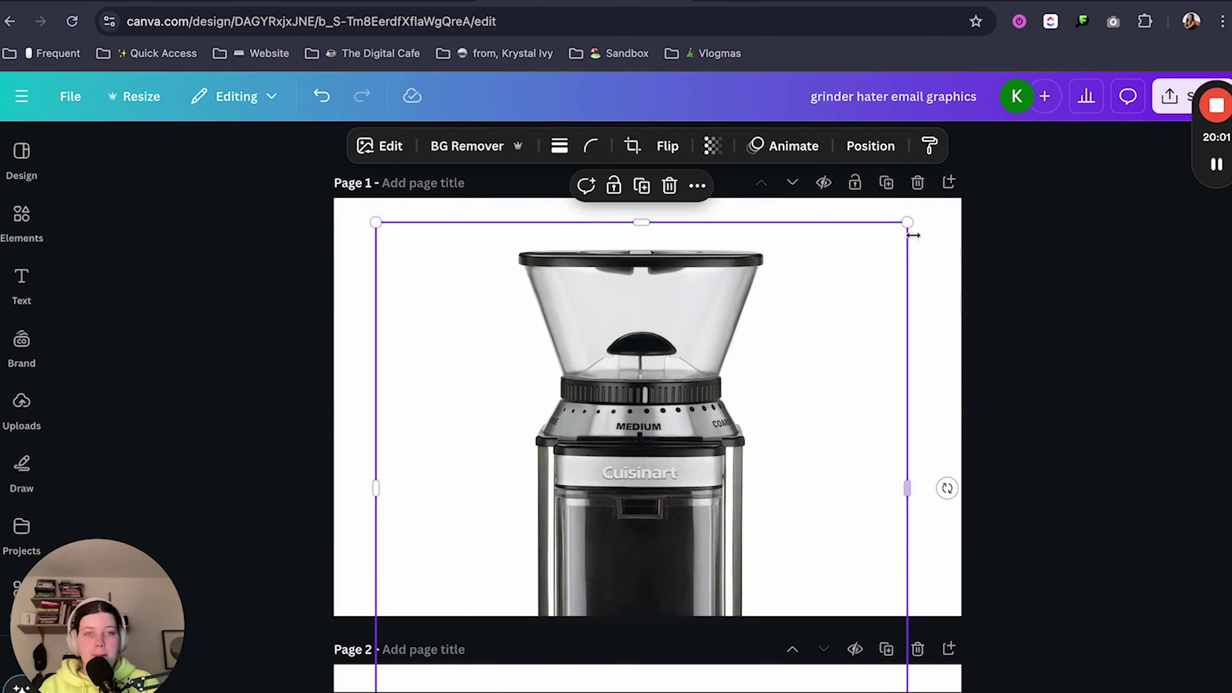
{"action": "left_click_drag", "start_coordinate": [908, 221], "coordinate": [735, 396]}
{"action": "left_click_drag", "start_coordinate": [573, 497], "coordinate": [666, 329]}
Step: Remove the background from the coffee grinder photo on page 1
{"action": "left_click", "coordinate": [478, 146]}
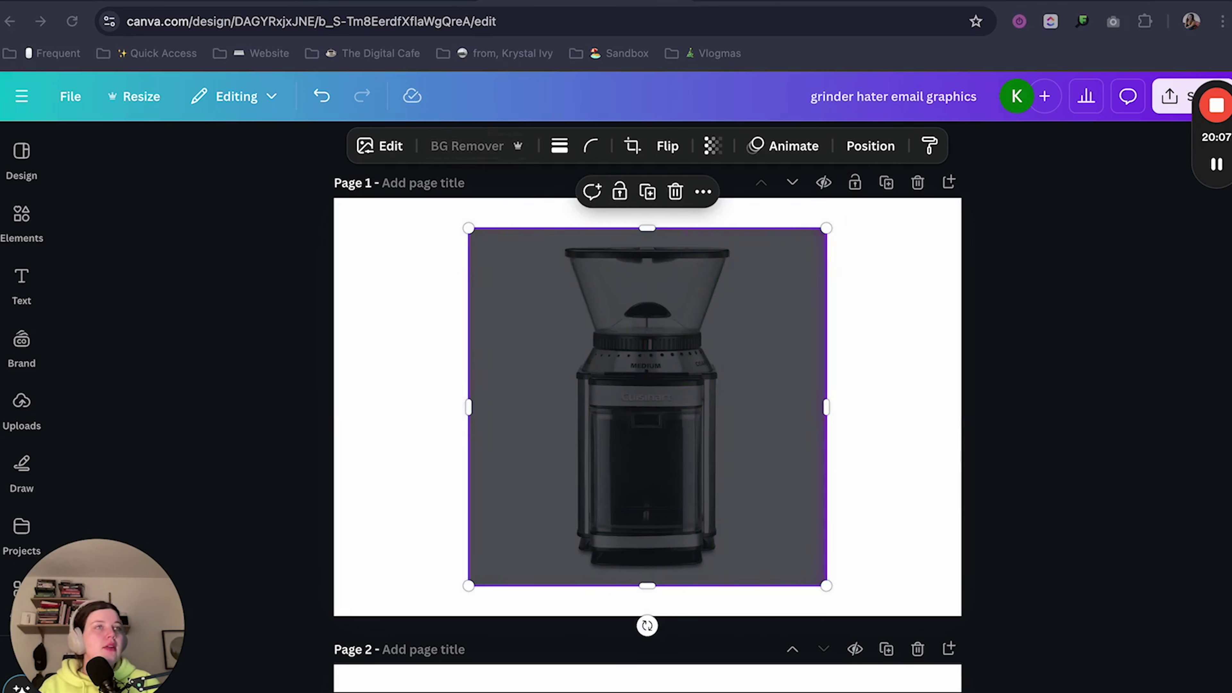
{"action": "left_click", "coordinate": [757, 432]}
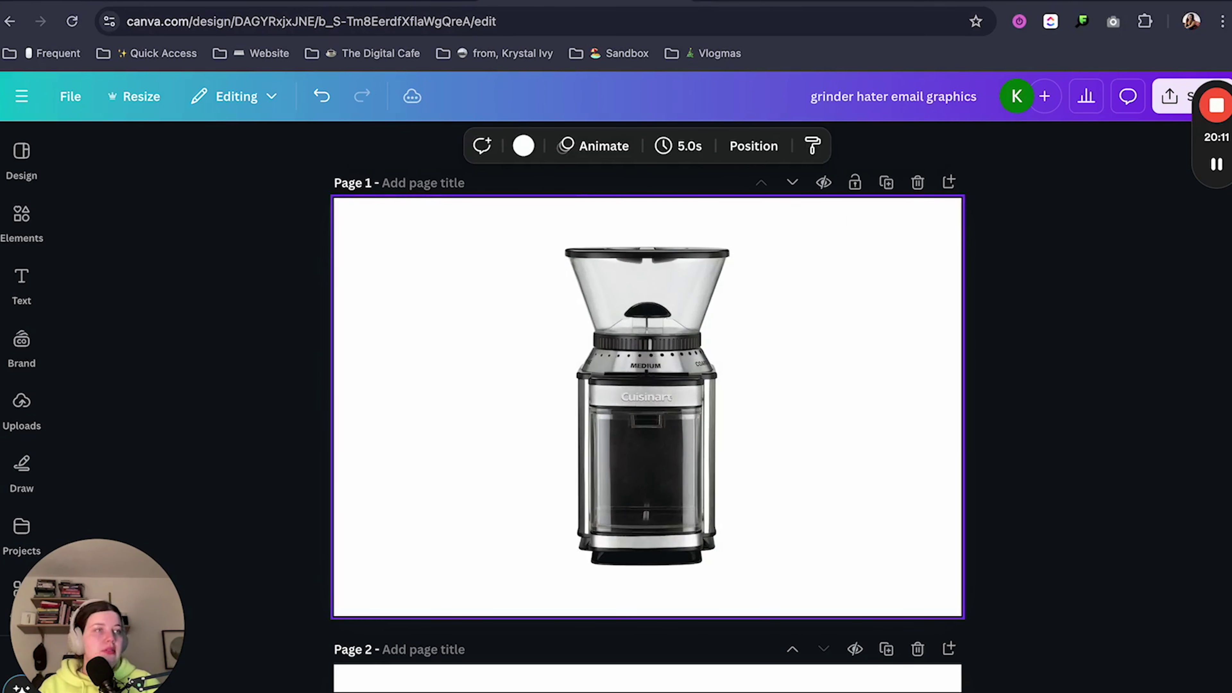
Step: Check the banner and first image placeholder in the Flodesk email draft and return to the Canva design
{"action": "left_click", "coordinate": [408, 5]}
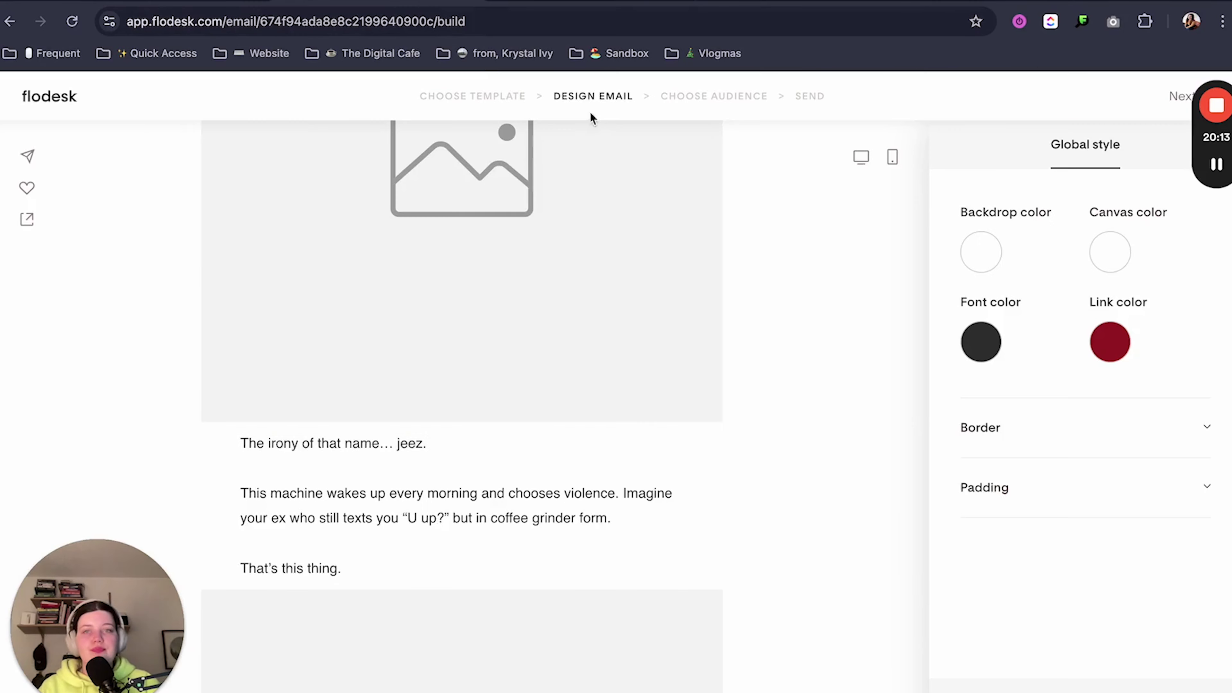
{"action": "scroll", "coordinate": [820, 347], "scroll_direction": "up", "scroll_amount": 5}
{"action": "scroll", "coordinate": [833, 339], "scroll_direction": "up", "scroll_amount": 5}
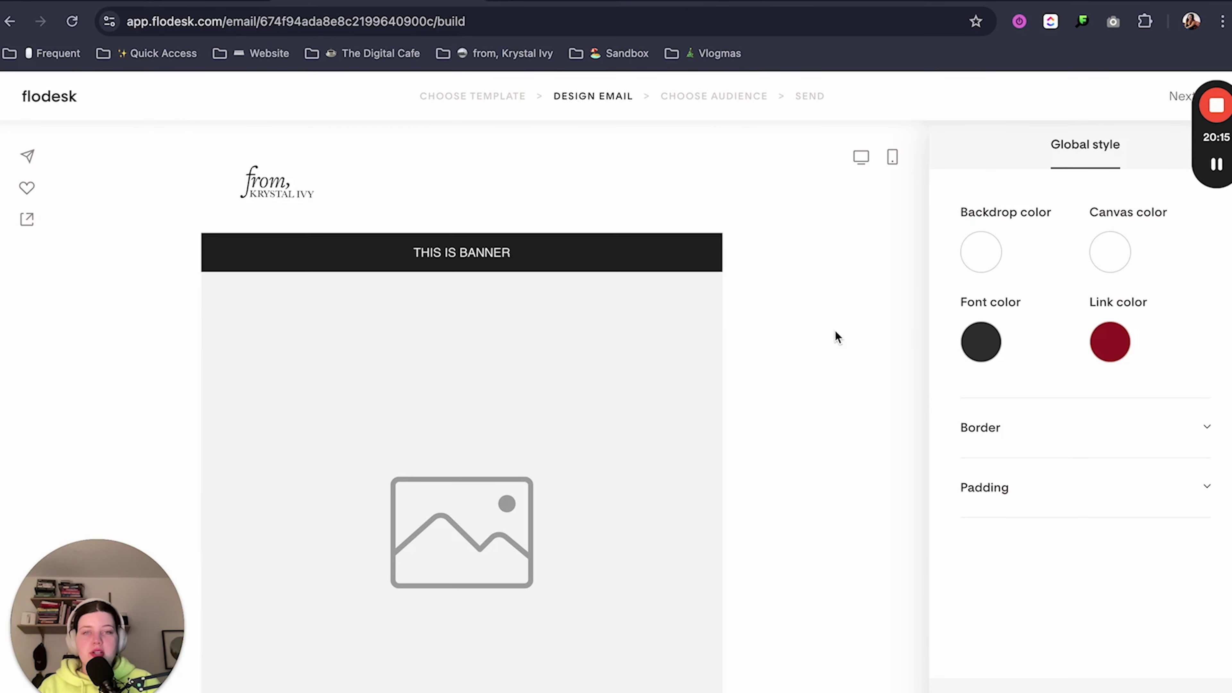
{"action": "left_click", "coordinate": [586, 4]}
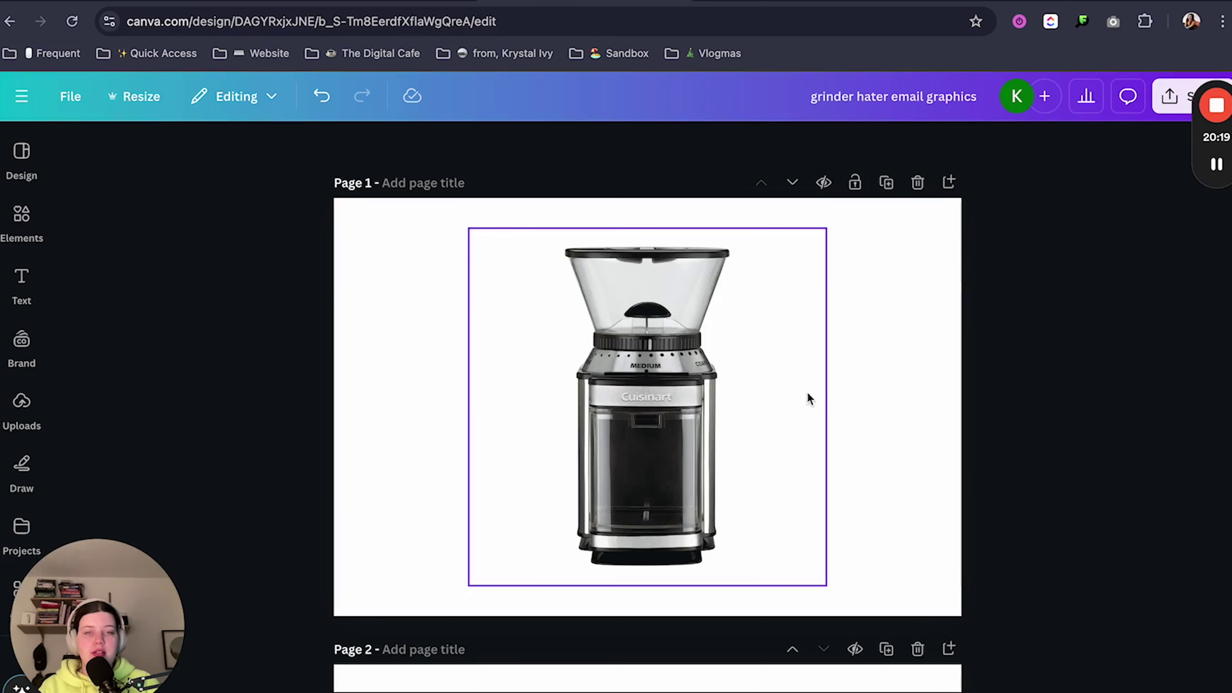
{"action": "left_click", "coordinate": [46, 213]}
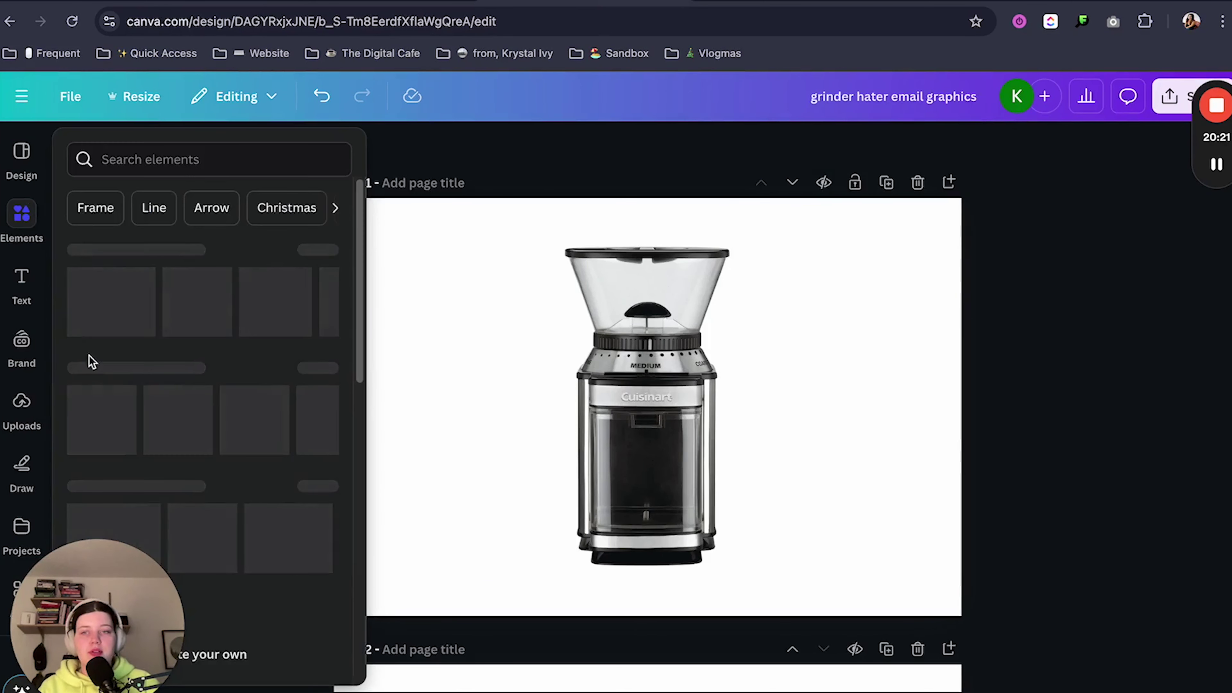
{"action": "left_click", "coordinate": [22, 284]}
{"action": "left_click", "coordinate": [21, 284]}
{"action": "left_click", "coordinate": [11, 226]}
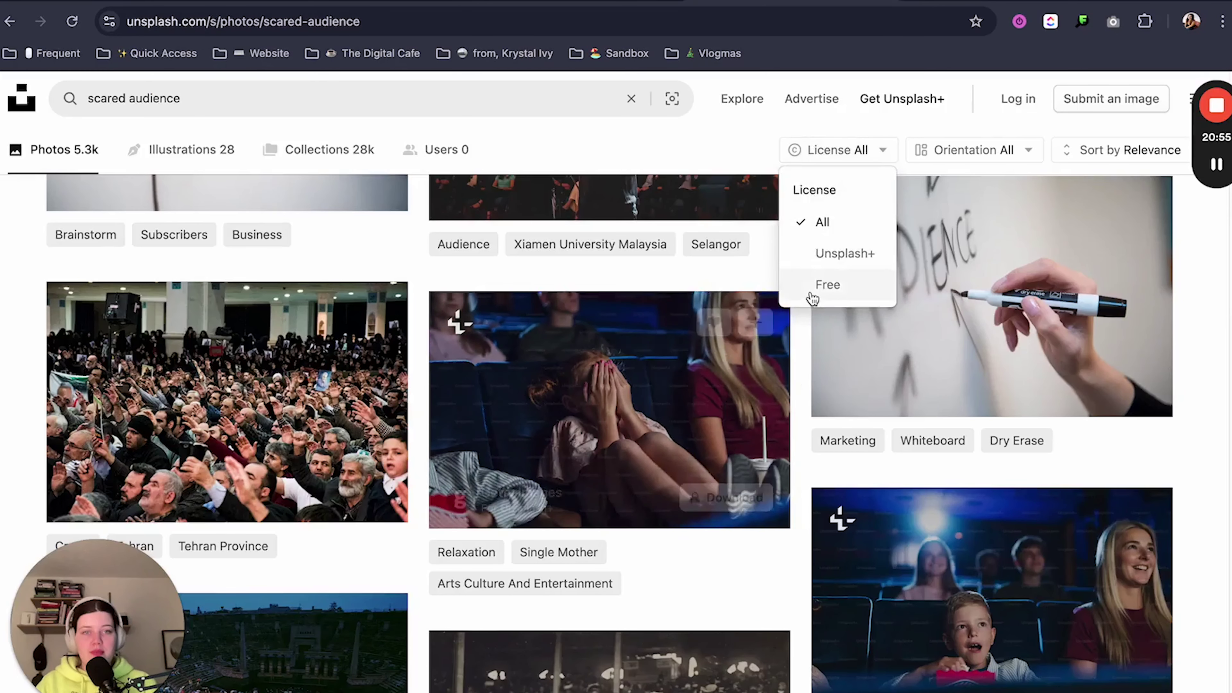
Step: Limit the Unsplash "scared audience" photo results to the Free license and browse them for a suitable image
{"action": "left_click", "coordinate": [815, 291]}
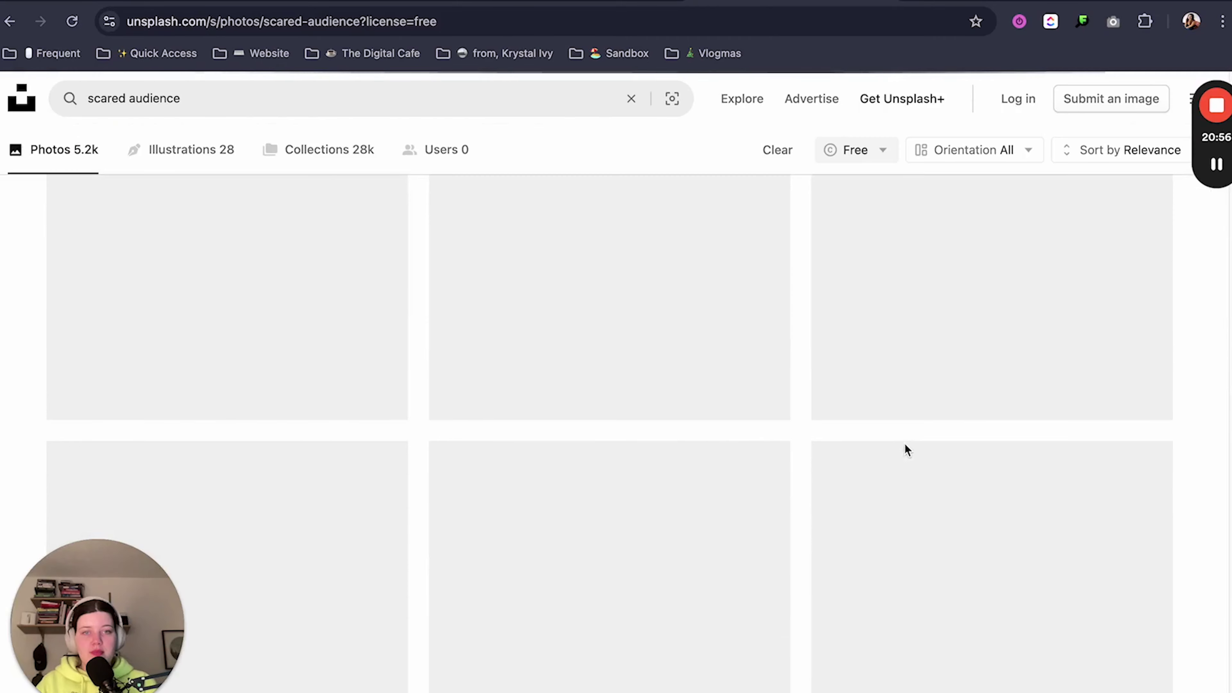
{"action": "scroll", "coordinate": [912, 427], "scroll_direction": "down", "scroll_amount": 15}
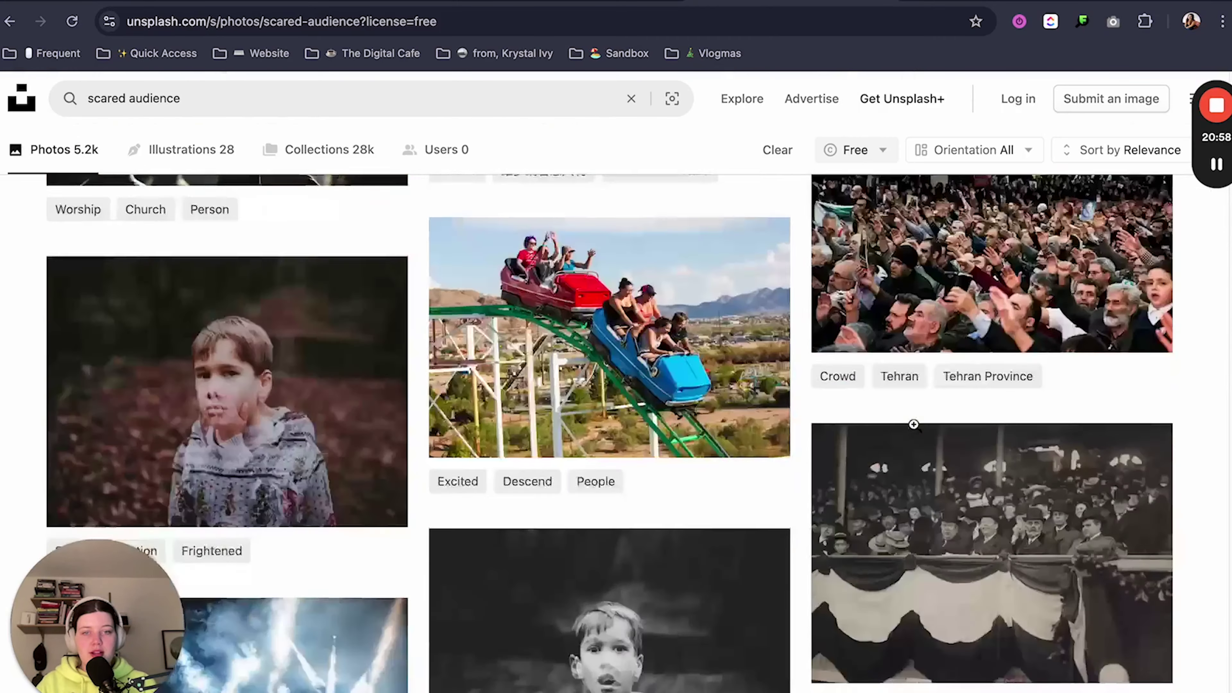
{"action": "scroll", "coordinate": [917, 422], "scroll_direction": "down", "scroll_amount": 10}
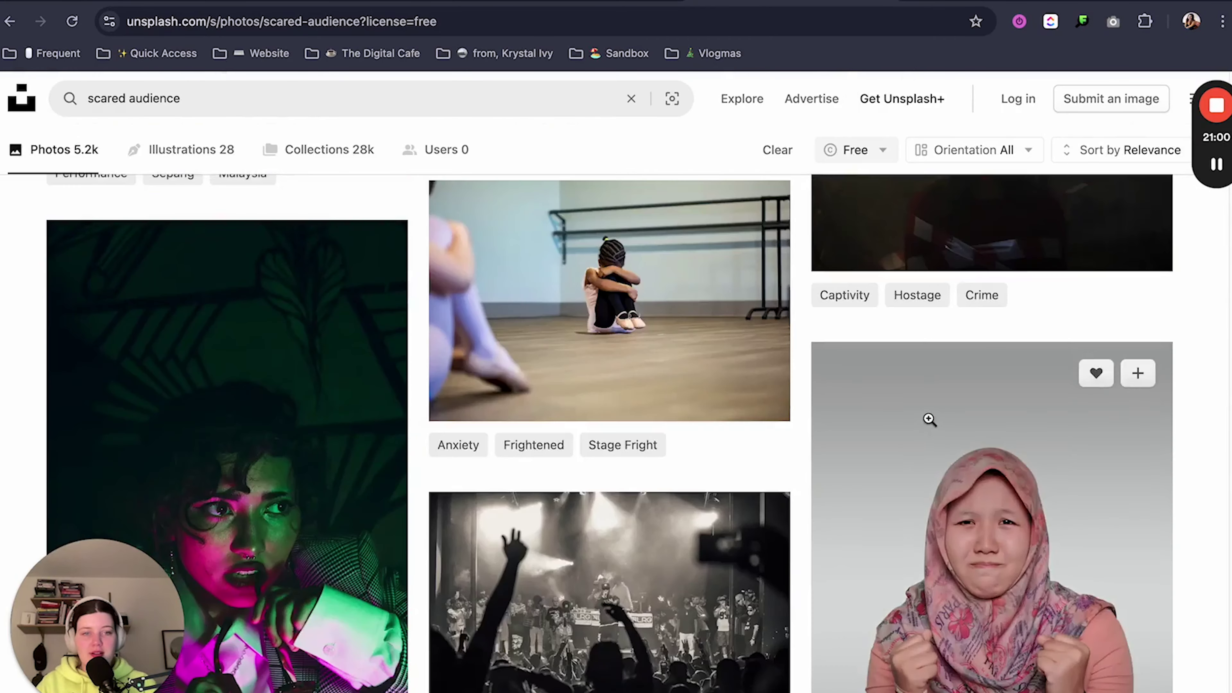
{"action": "scroll", "coordinate": [930, 419], "scroll_direction": "down", "scroll_amount": 5}
Step: Search Unsplash for "scared people" and browse the free photos for one to combine with the coffee grinder graphic
{"action": "double_click", "coordinate": [163, 99]}
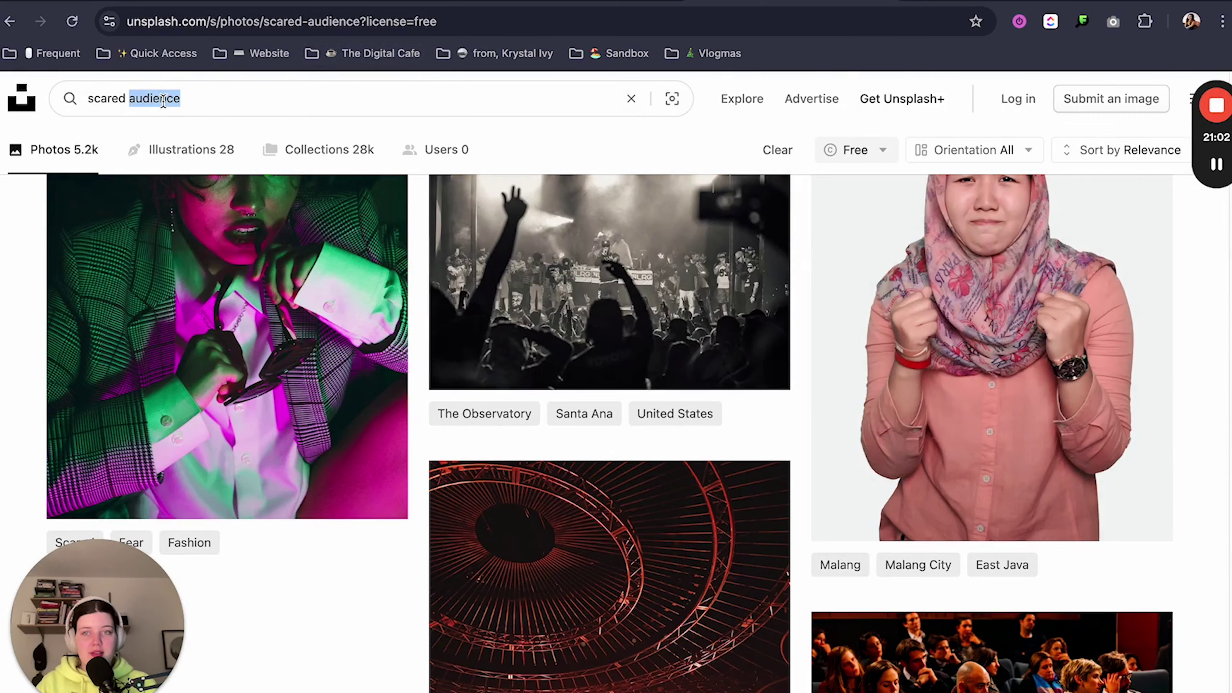
{"action": "type", "text": "people"}
{"action": "key", "text": "Return"}
{"action": "scroll", "coordinate": [374, 391], "scroll_direction": "down", "scroll_amount": 5}
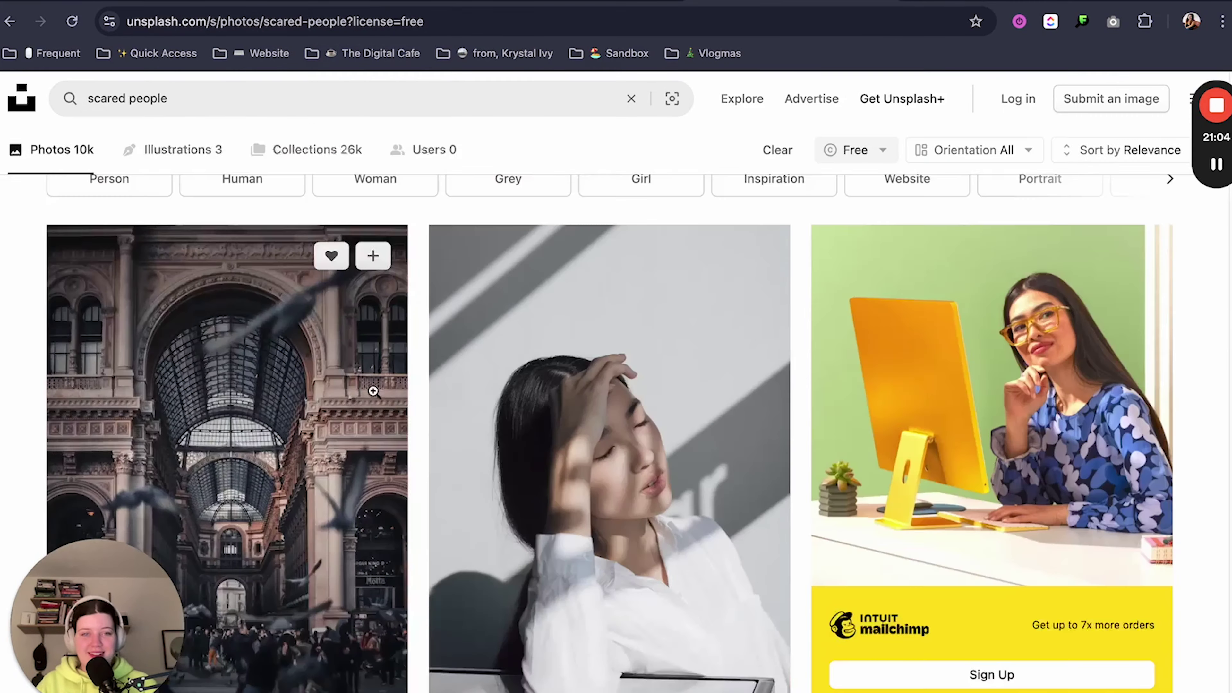
{"action": "scroll", "coordinate": [426, 427], "scroll_direction": "down", "scroll_amount": 1}
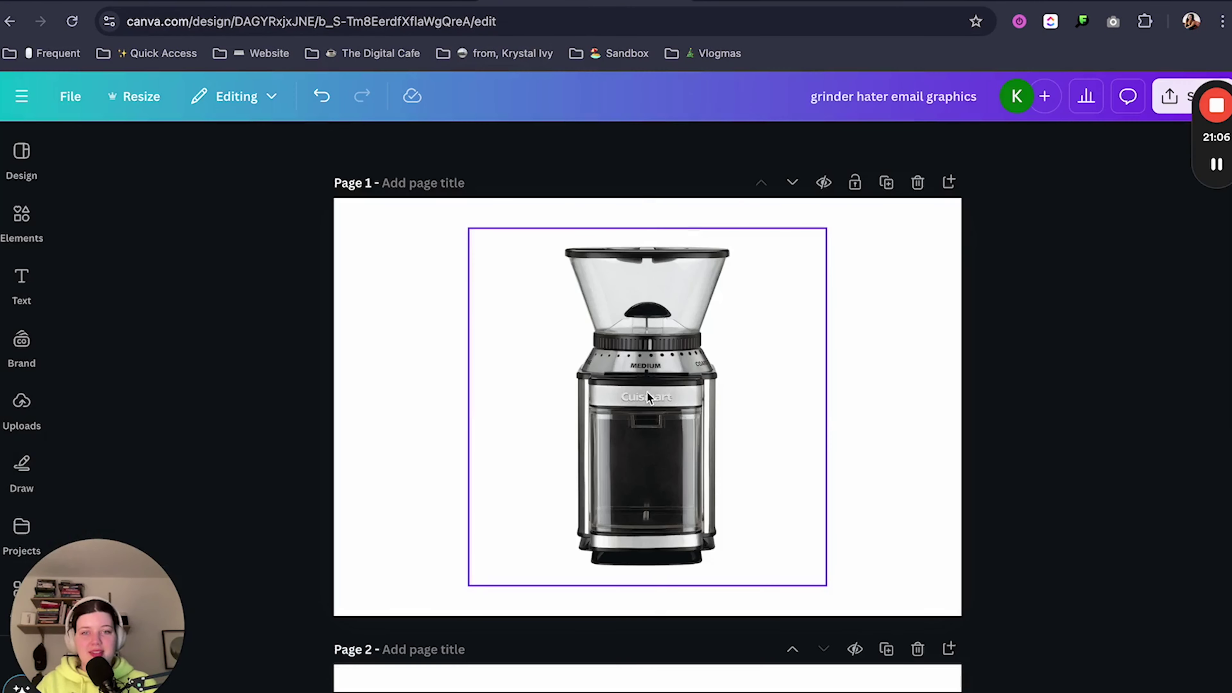
{"action": "left_click", "coordinate": [648, 397]}
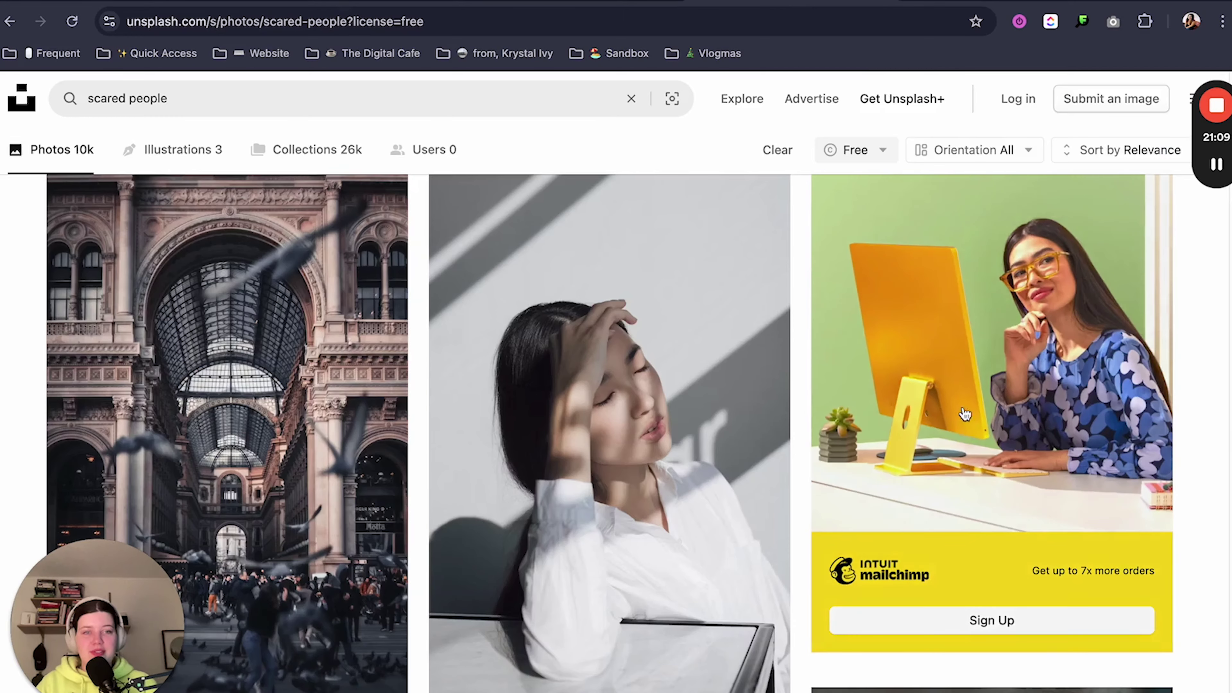
{"action": "scroll", "coordinate": [995, 415], "scroll_direction": "down", "scroll_amount": 5}
{"action": "scroll", "coordinate": [995, 415], "scroll_direction": "down", "scroll_amount": 20}
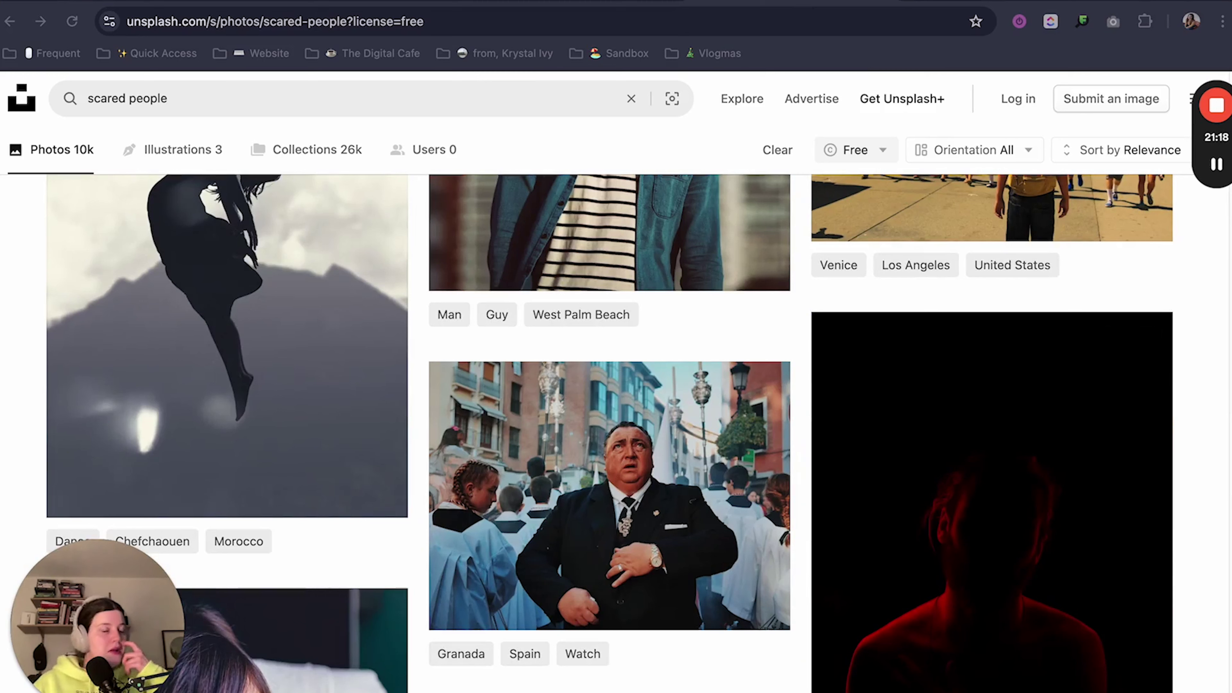
Step: Switch to Death to Stock, search for "scared" and look through the resulting images
{"action": "key", "text": "ctrl+Right"}
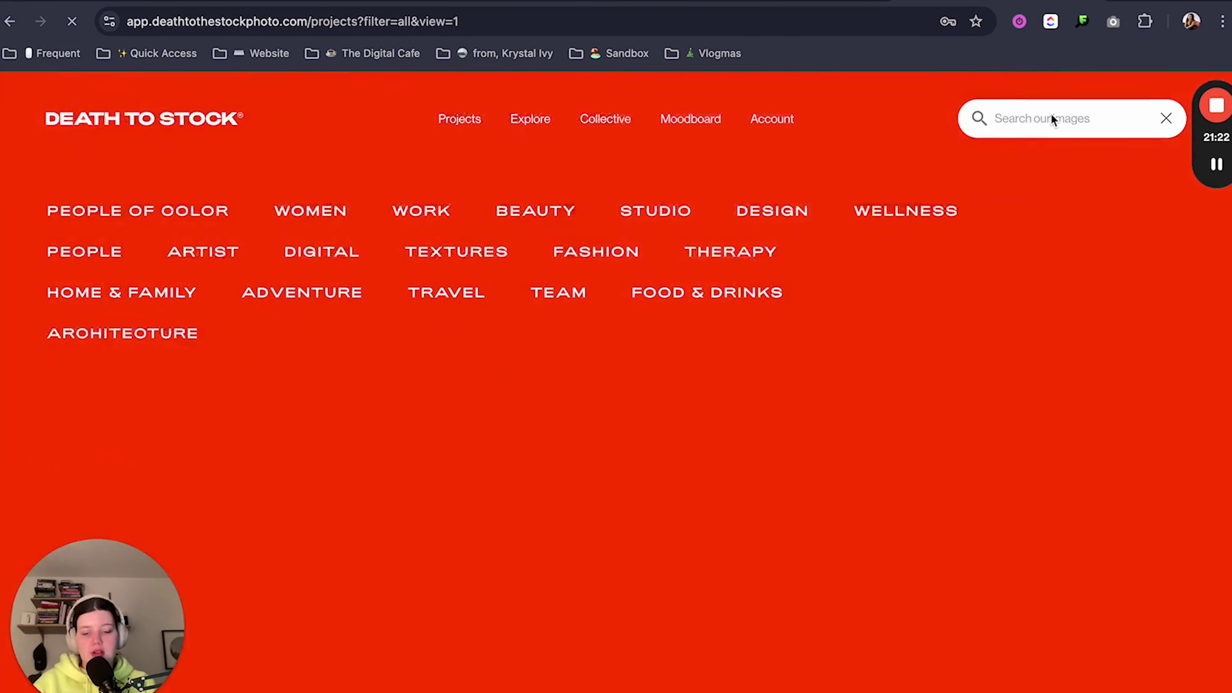
{"action": "type", "text": "scared"}
{"action": "key", "text": "Return"}
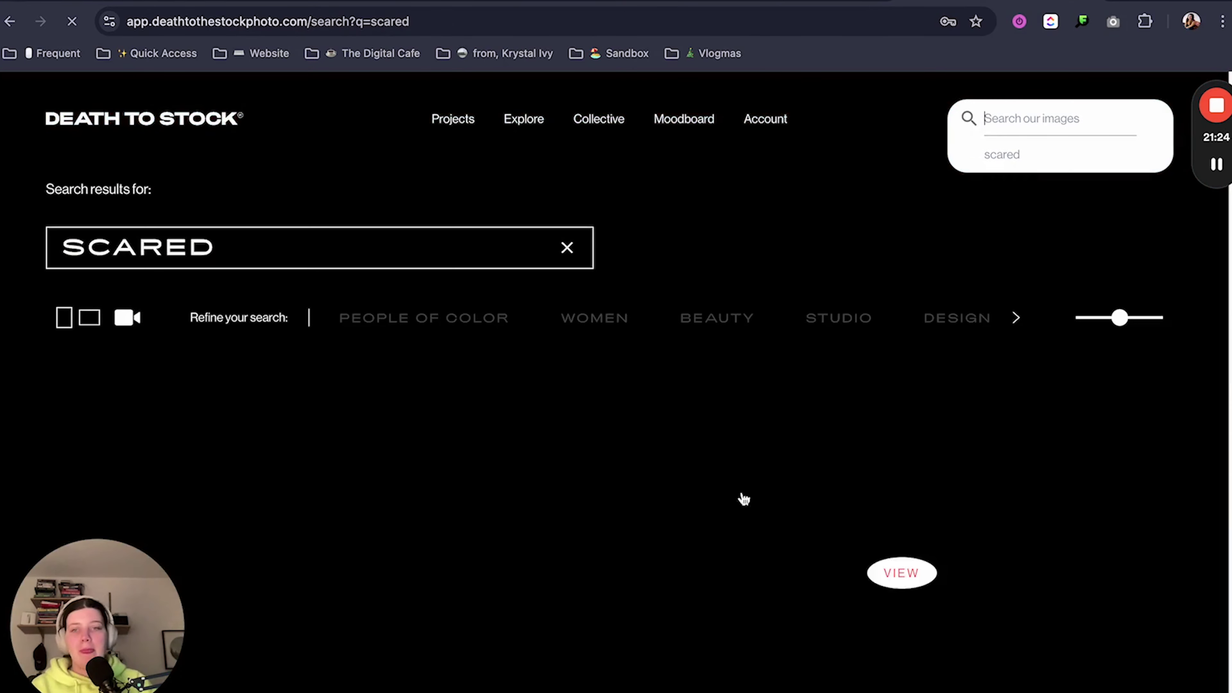
{"action": "scroll", "coordinate": [931, 396], "scroll_direction": "down", "scroll_amount": 4}
{"action": "scroll", "coordinate": [1043, 428], "scroll_direction": "down", "scroll_amount": 10}
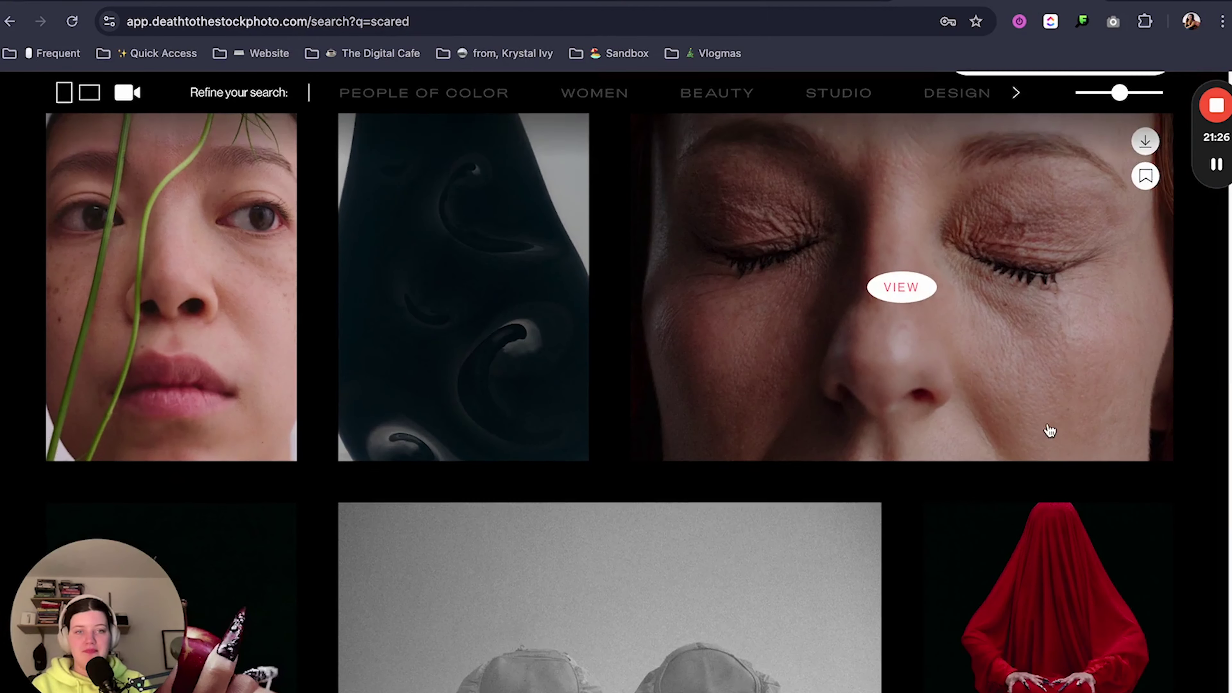
{"action": "scroll", "coordinate": [1050, 431], "scroll_direction": "down", "scroll_amount": 15}
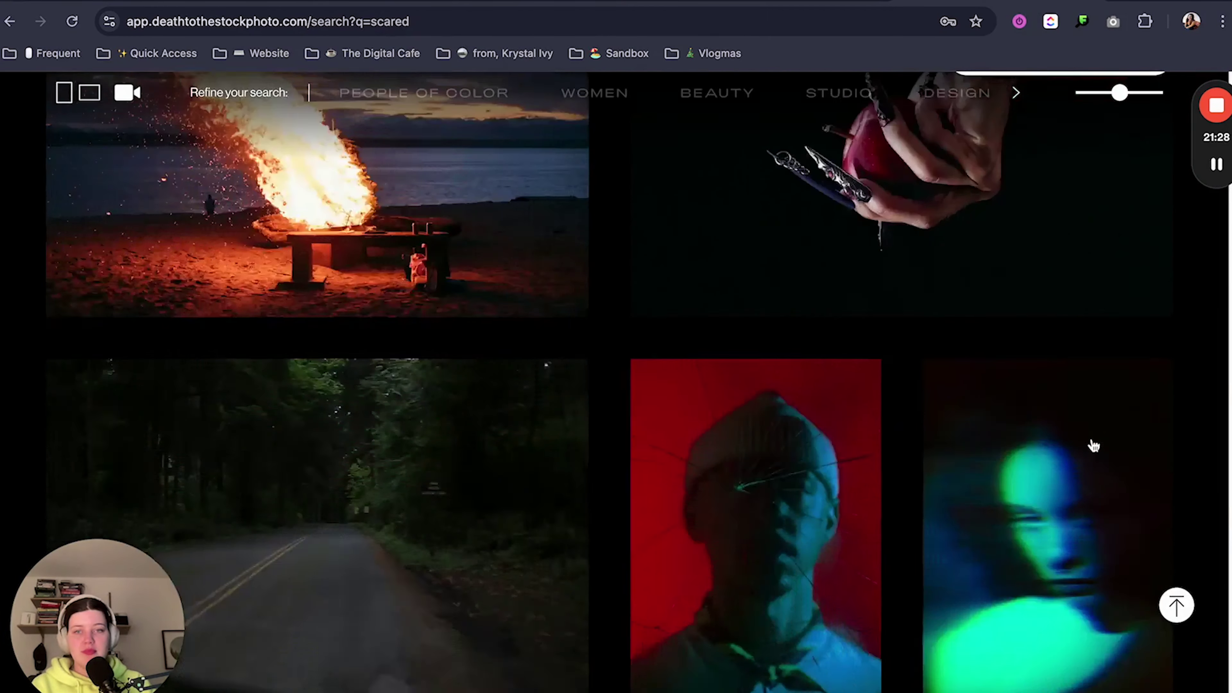
{"action": "scroll", "coordinate": [1103, 440], "scroll_direction": "down", "scroll_amount": 10}
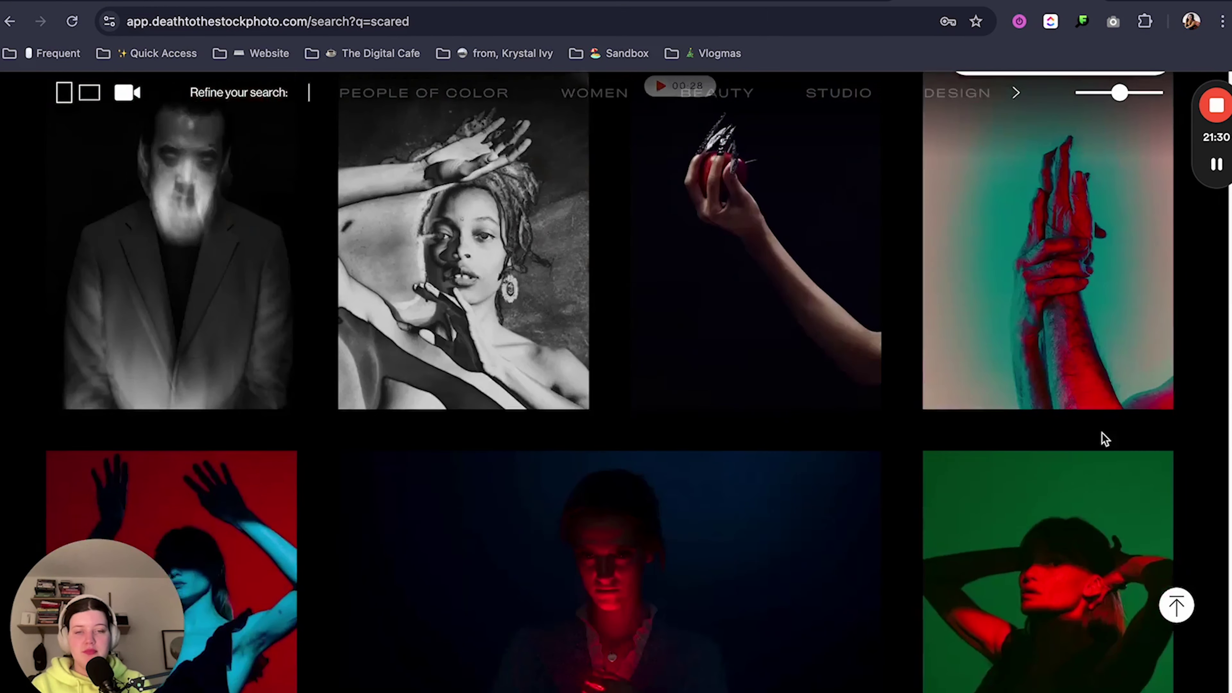
{"action": "scroll", "coordinate": [1106, 439], "scroll_direction": "down", "scroll_amount": 10}
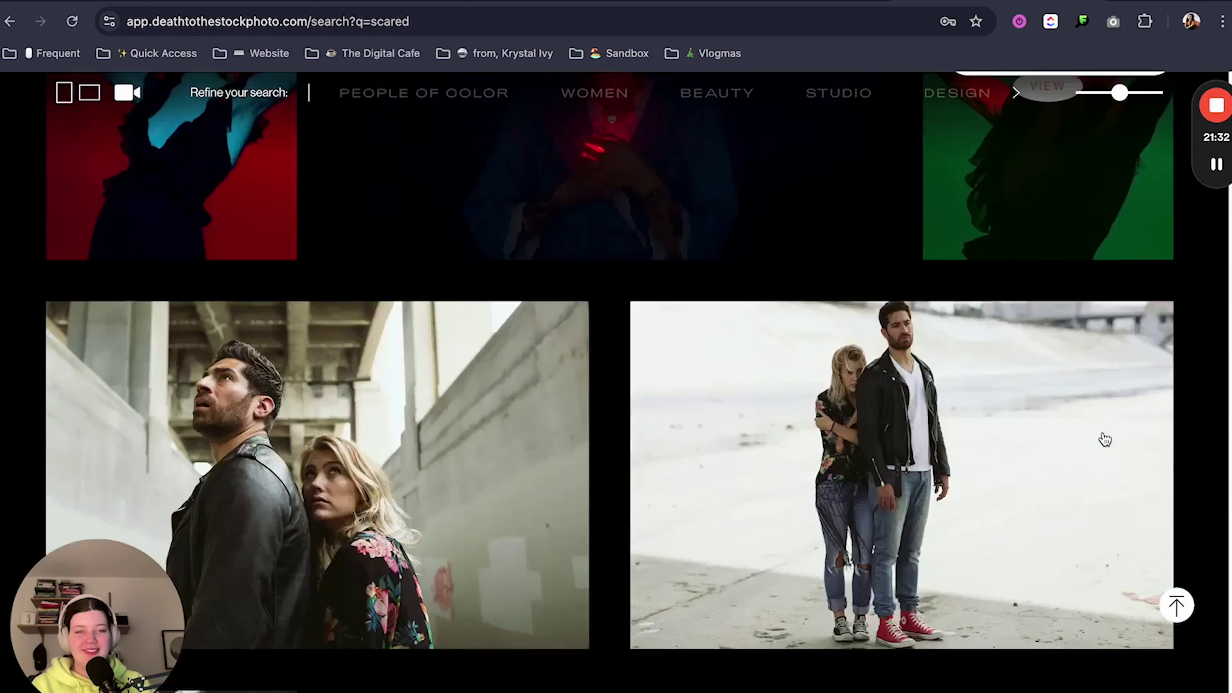
{"action": "scroll", "coordinate": [1105, 440], "scroll_direction": "down", "scroll_amount": 10}
{"action": "scroll", "coordinate": [1106, 438], "scroll_direction": "up", "scroll_amount": 15}
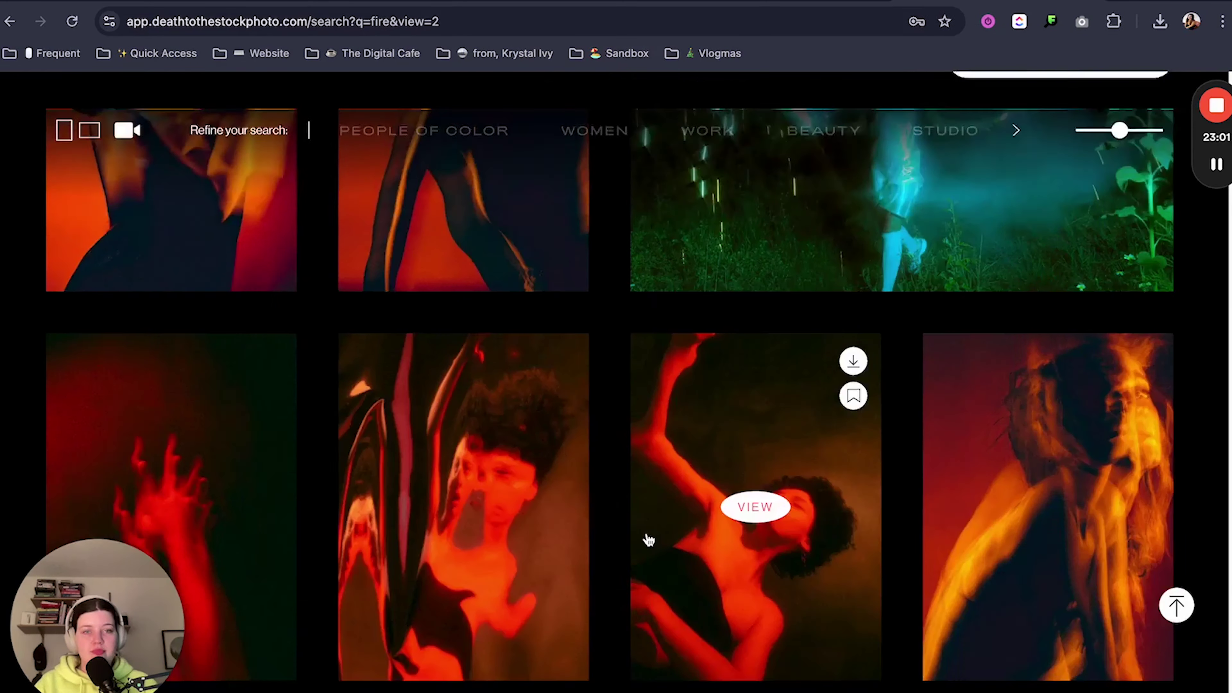
Step: Look through the "fire" image results on Death to Stock
{"action": "scroll", "coordinate": [660, 509], "scroll_direction": "up", "scroll_amount": 5}
{"action": "scroll", "coordinate": [582, 461], "scroll_direction": "down", "scroll_amount": 2}
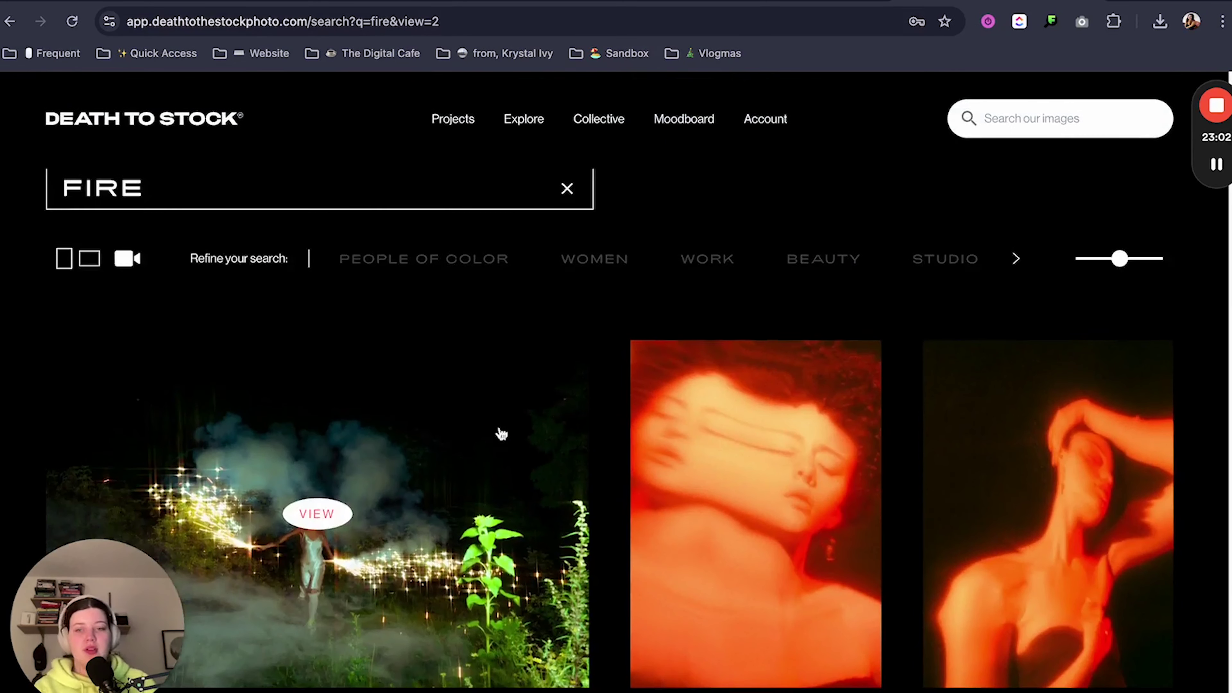
Step: Download the “Touching Grass” photo of the person with sparks for web, save it to Documents, and return to the Canva design
{"action": "left_click", "coordinate": [410, 478]}
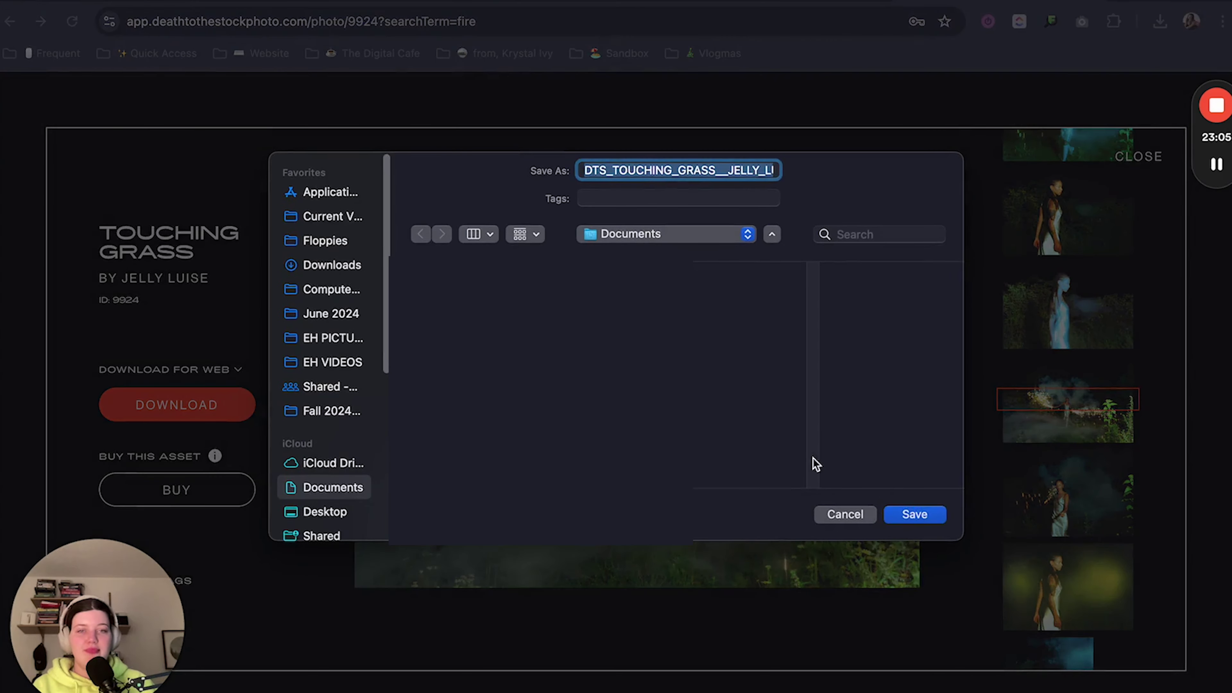
{"action": "left_click", "coordinate": [931, 516]}
{"action": "left_click", "coordinate": [662, 10]}
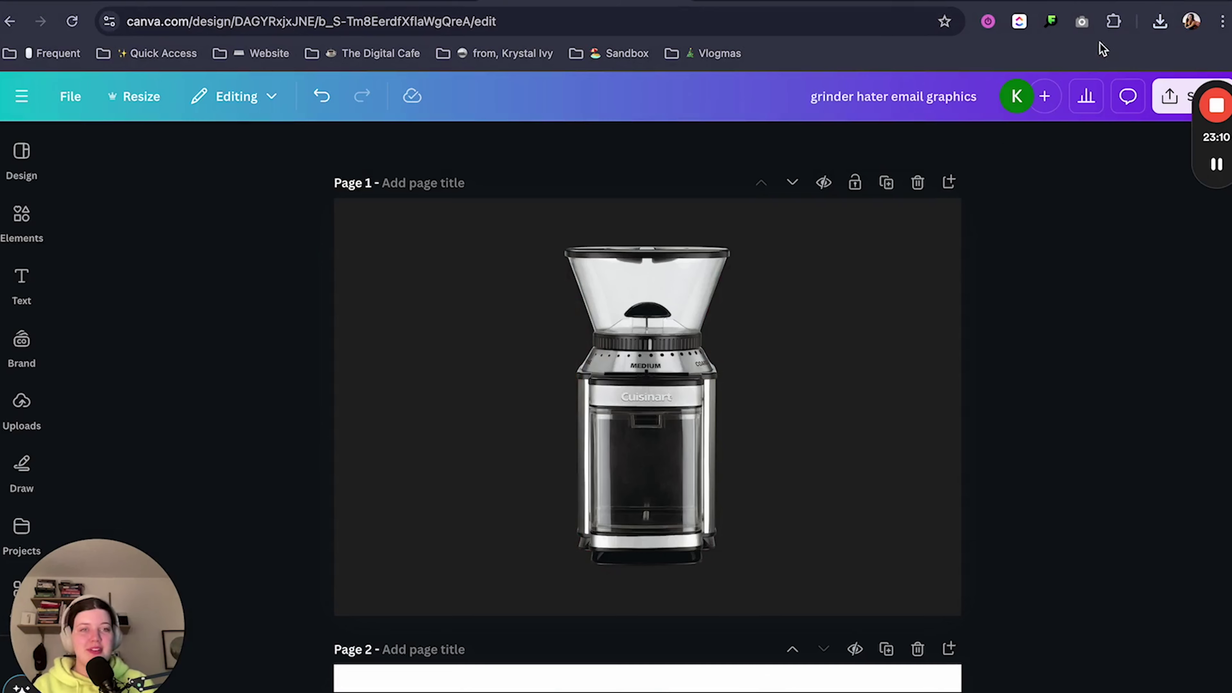
Step: Place the downloaded sparks photo on page 1 as a full-page background behind the coffee grinder
{"action": "left_click", "coordinate": [1160, 21]}
{"action": "left_click_drag", "start_coordinate": [1024, 110], "coordinate": [755, 560]}
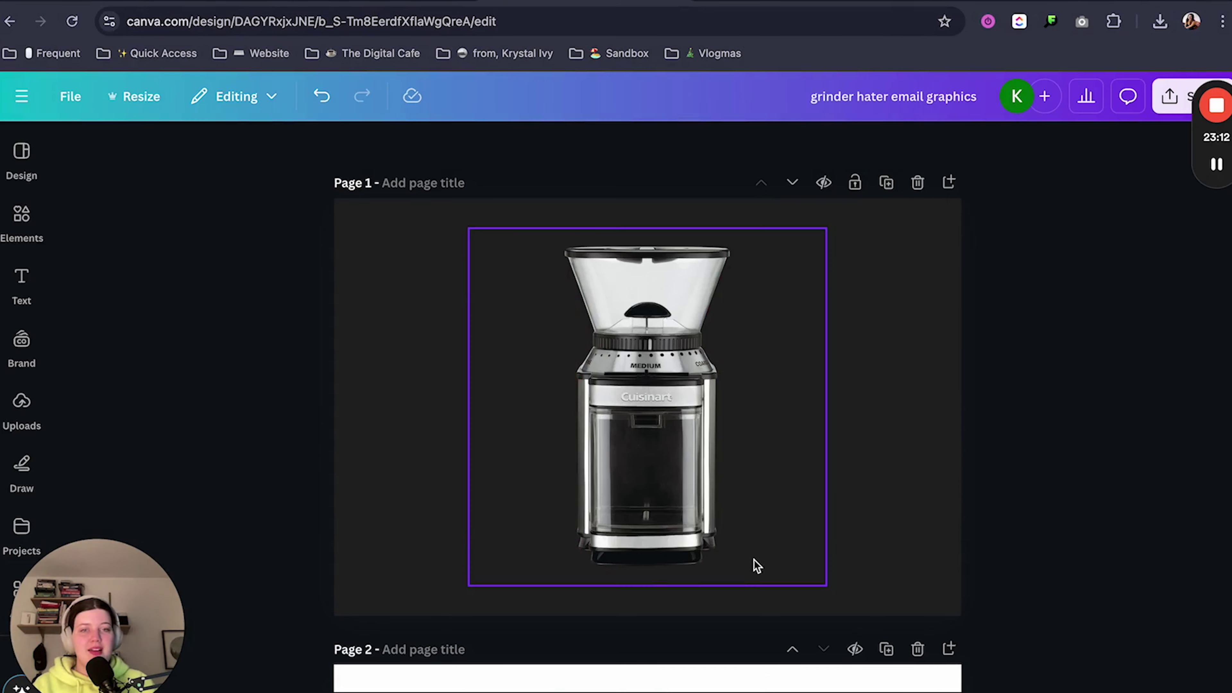
{"action": "left_click_drag", "start_coordinate": [791, 351], "coordinate": [571, 217]}
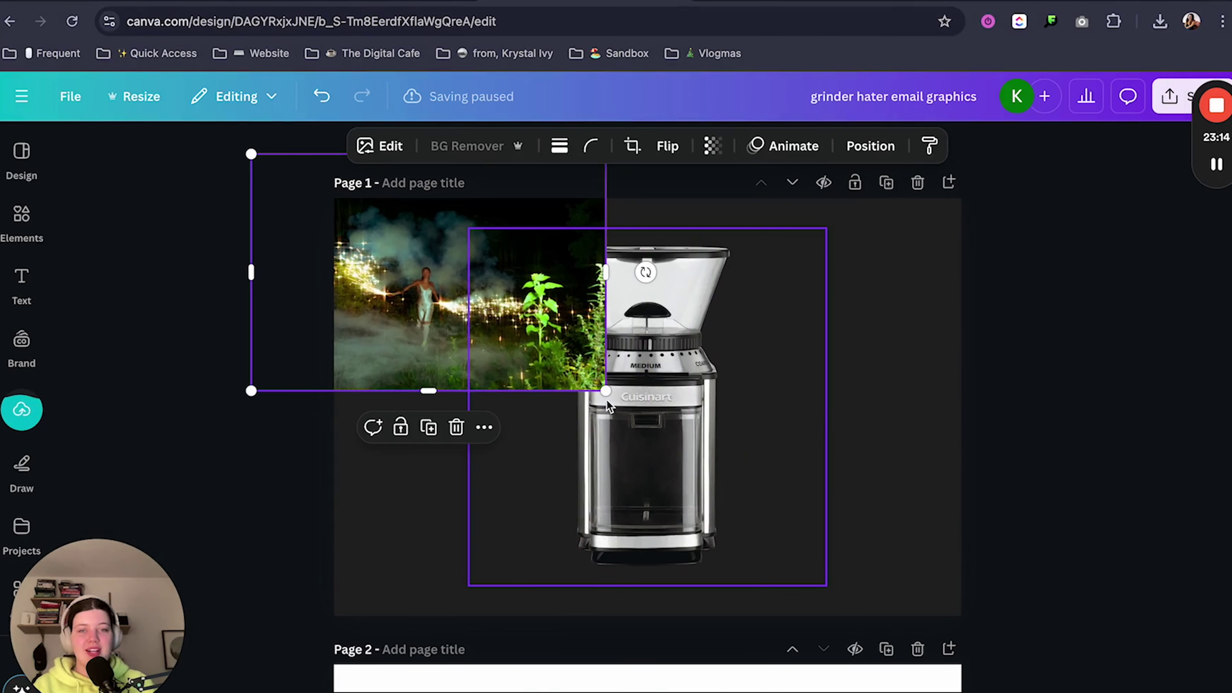
{"action": "left_click_drag", "start_coordinate": [606, 391], "coordinate": [1140, 668]}
{"action": "left_click_drag", "start_coordinate": [686, 468], "coordinate": [617, 391]}
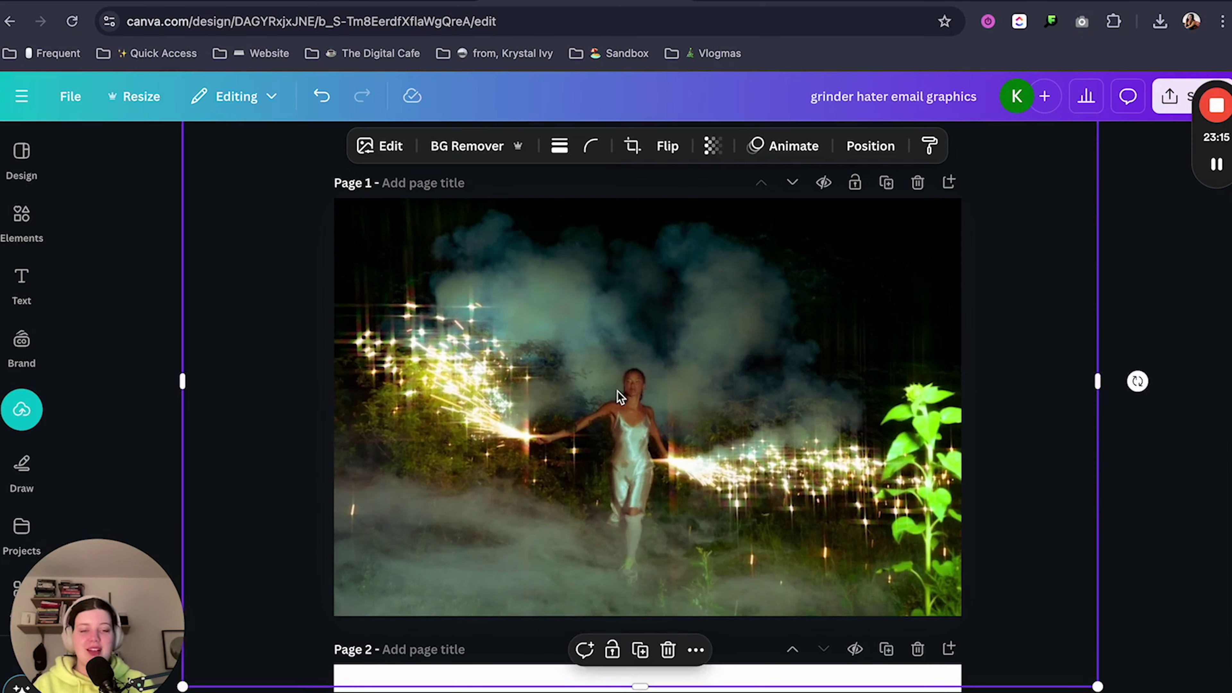
{"action": "key", "text": "super+["}
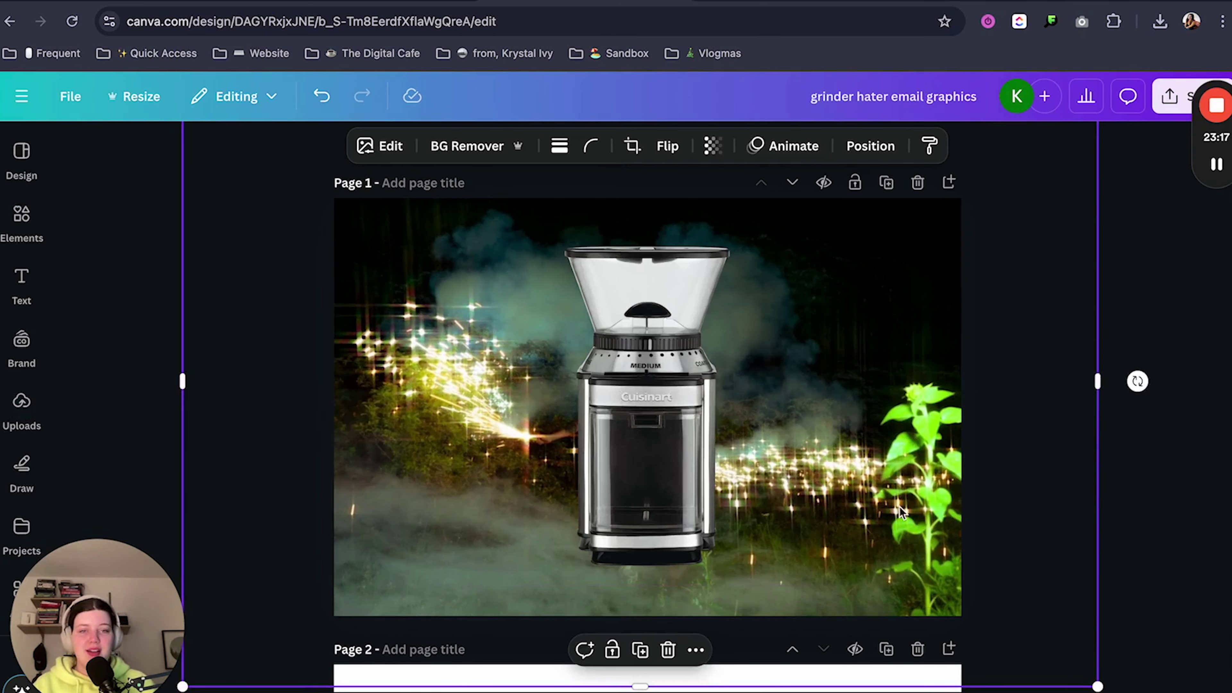
{"action": "left_click_drag", "start_coordinate": [899, 512], "coordinate": [902, 509]}
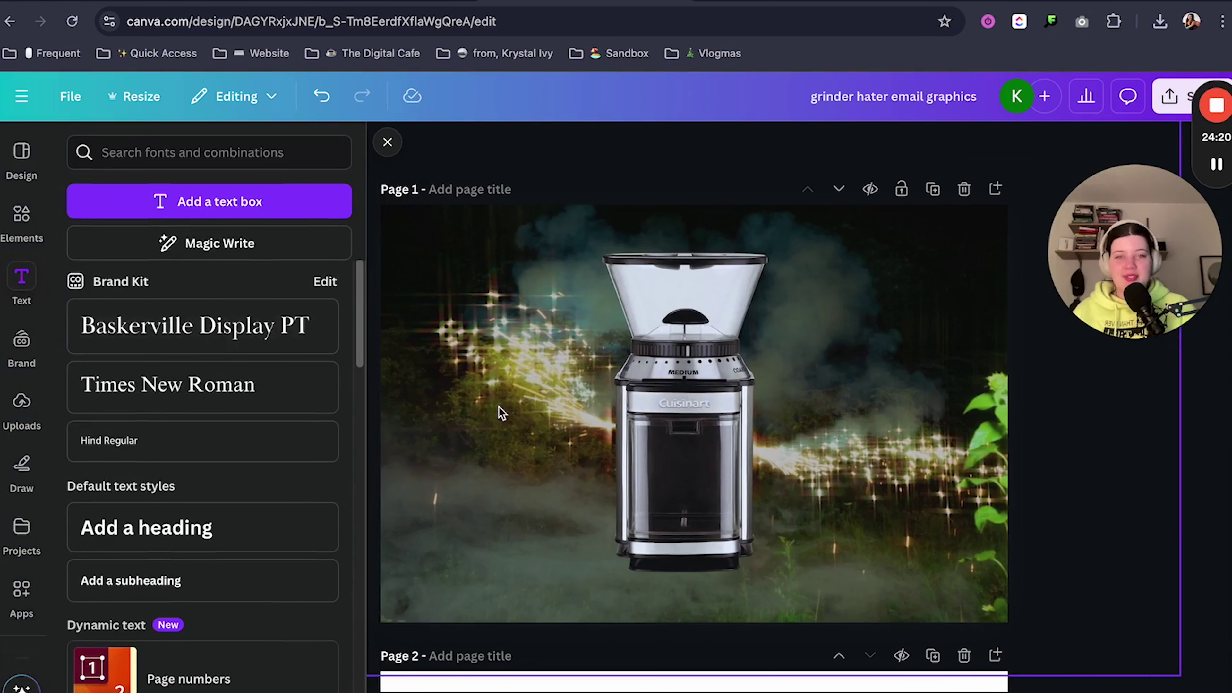
Step: Add a Baskerville Display PT text box to page 1 reading “horrible” in quotation marks
{"action": "left_click", "coordinate": [257, 335]}
{"action": "type", "text": "horribl"}
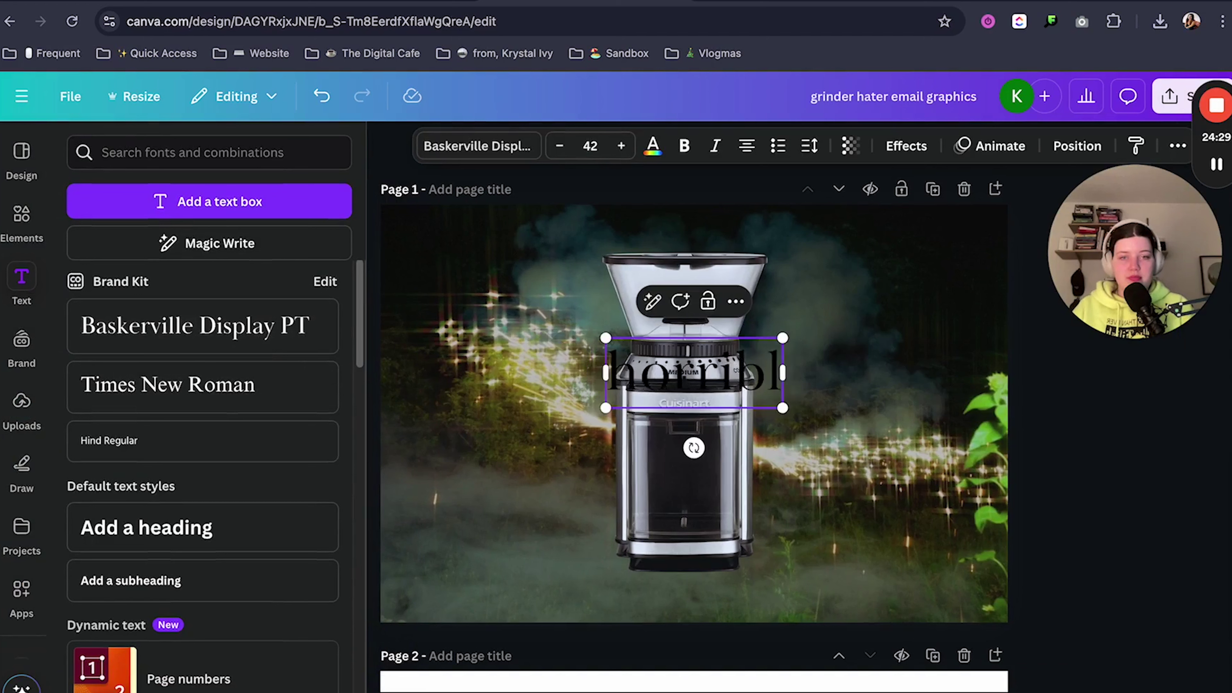
{"action": "key", "text": "BackSpace"}
{"action": "key", "text": "BackSpace"}
{"action": "key", "text": "BackSpace"}
{"action": "key", "text": "BackSpace"}
{"action": "key", "text": "BackSpace"}
{"action": "key", "text": "BackSpace"}
{"action": "key", "text": "BackSpace"}
{"action": "type", "text": "\""}
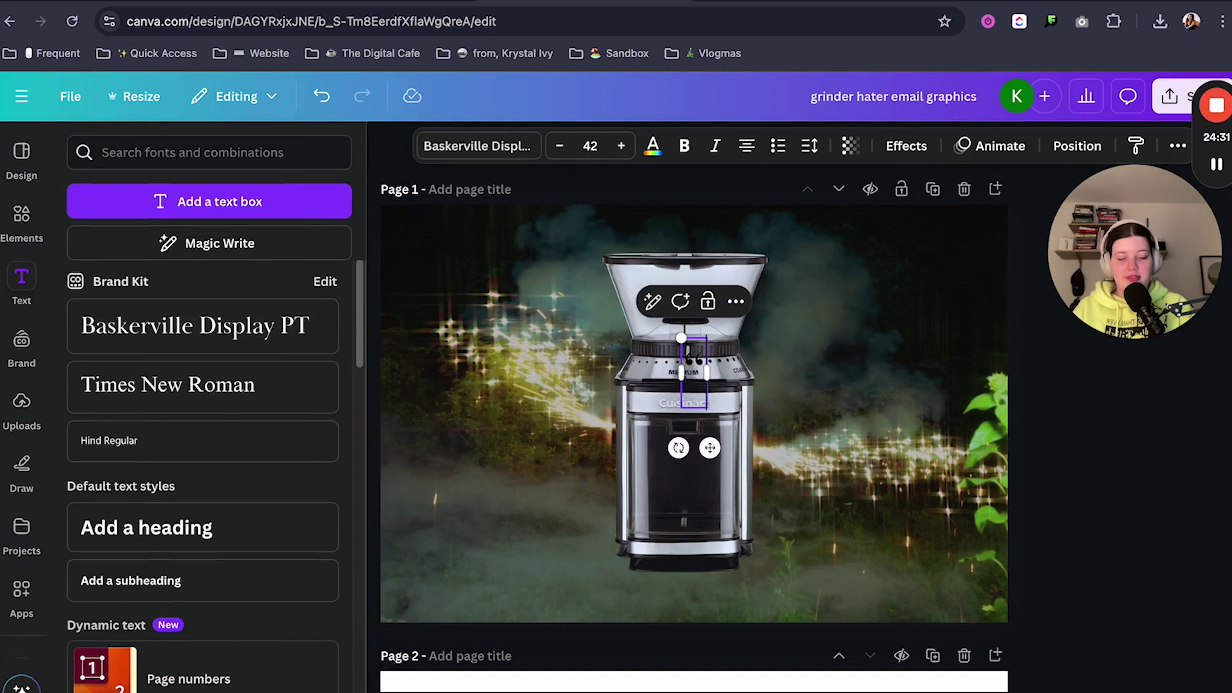
{"action": "type", "text": "horrible\""}
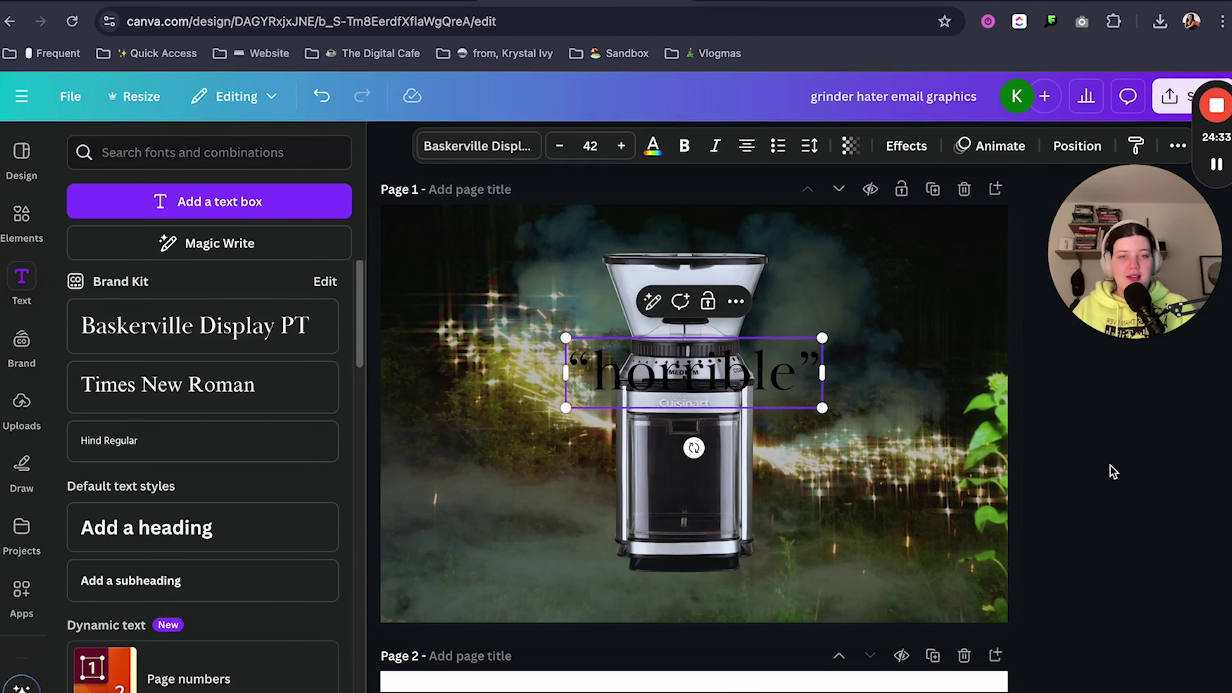
Step: Place the “horrible” quote beside the grinder's base at the image's lower left, in white at font size 23
{"action": "left_click_drag", "start_coordinate": [694, 374], "coordinate": [526, 553]}
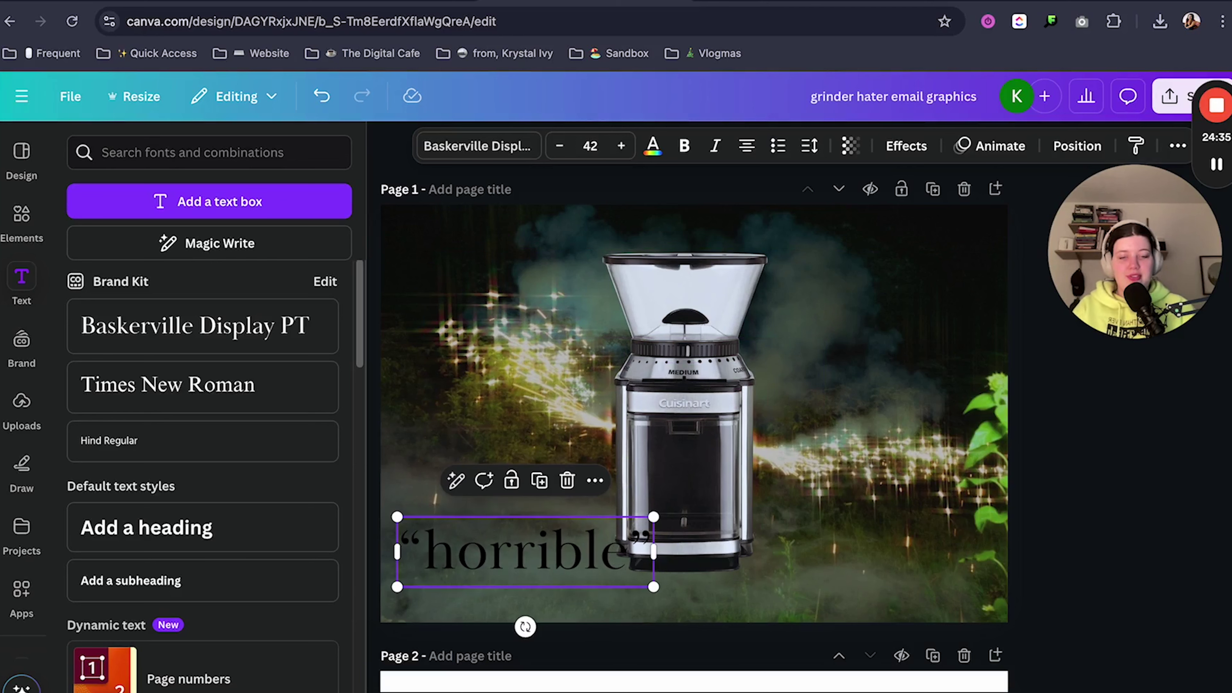
{"action": "left_click", "coordinate": [653, 145]}
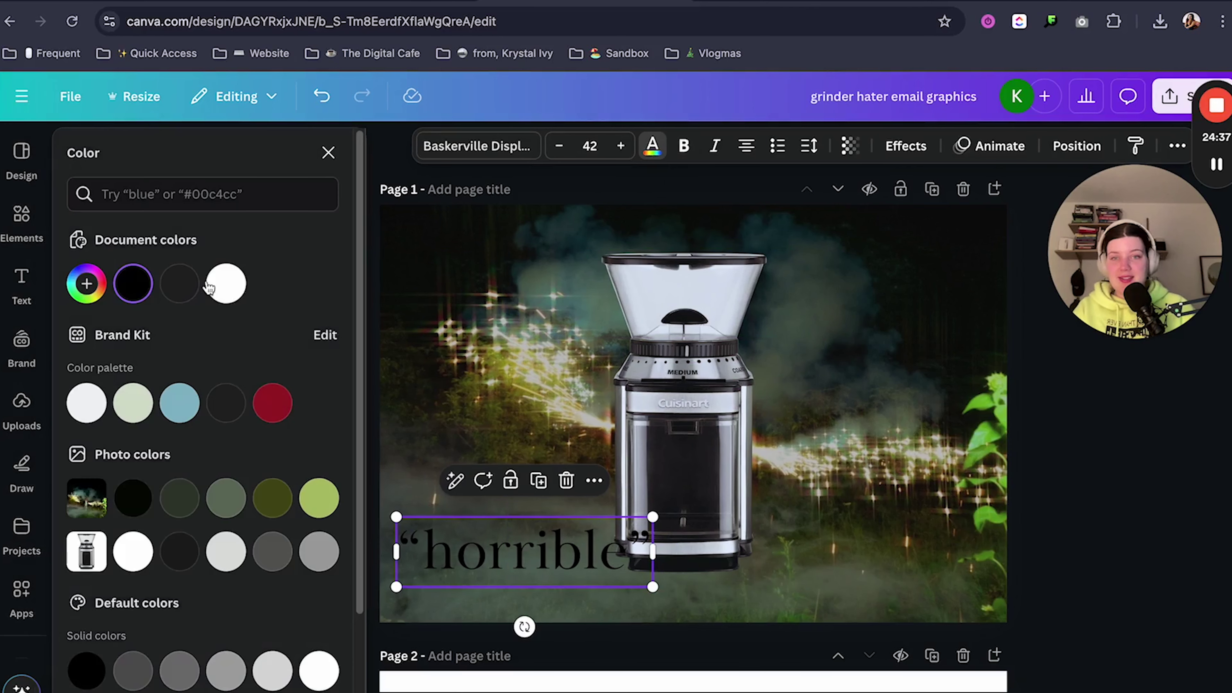
{"action": "left_click", "coordinate": [222, 298]}
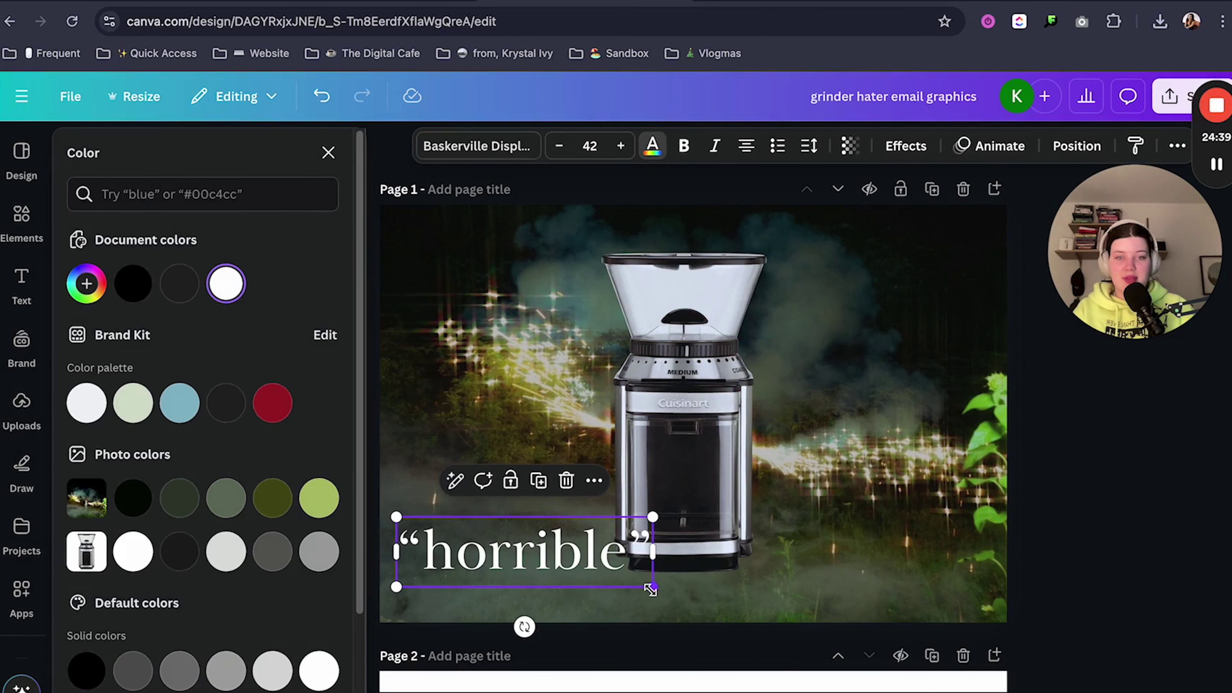
{"action": "left_click_drag", "start_coordinate": [650, 588], "coordinate": [906, 288]}
Step: Duplicate the quote for the image's upper-right area and change the copy's text to “terrible” in quotation marks
{"action": "key", "text": "super+d"}
{"action": "double_click", "coordinate": [905, 287]}
{"action": "type", "text": "\""}
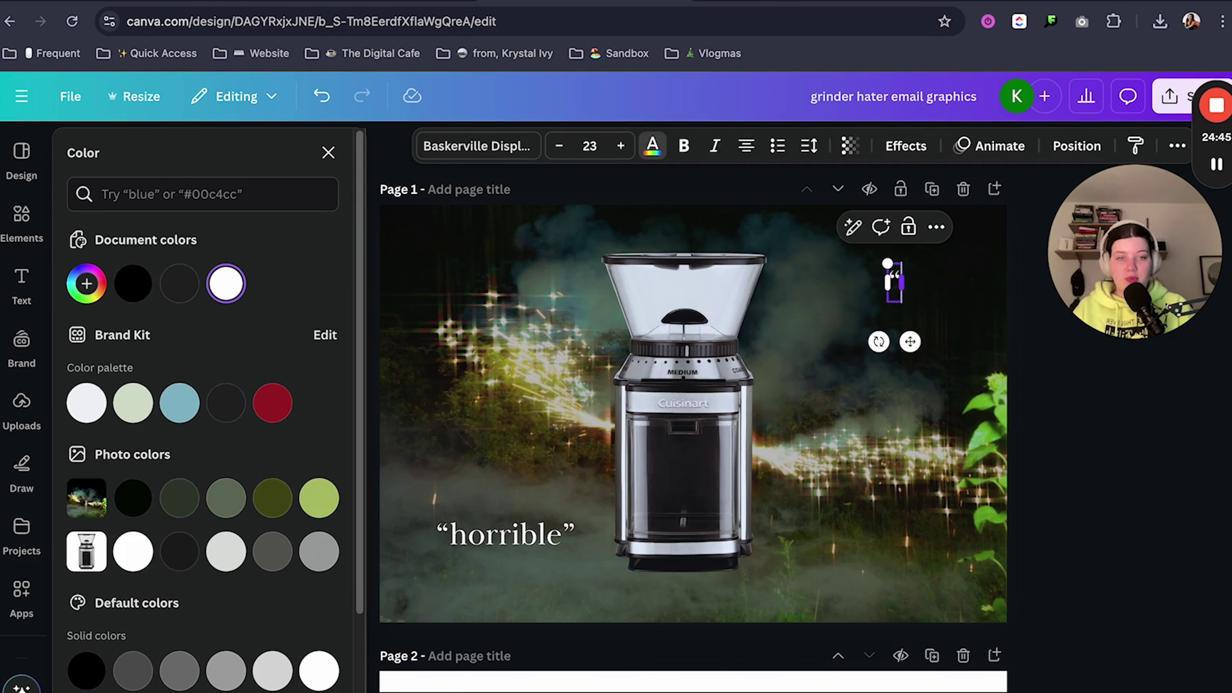
{"action": "type", "text": "terrible"}
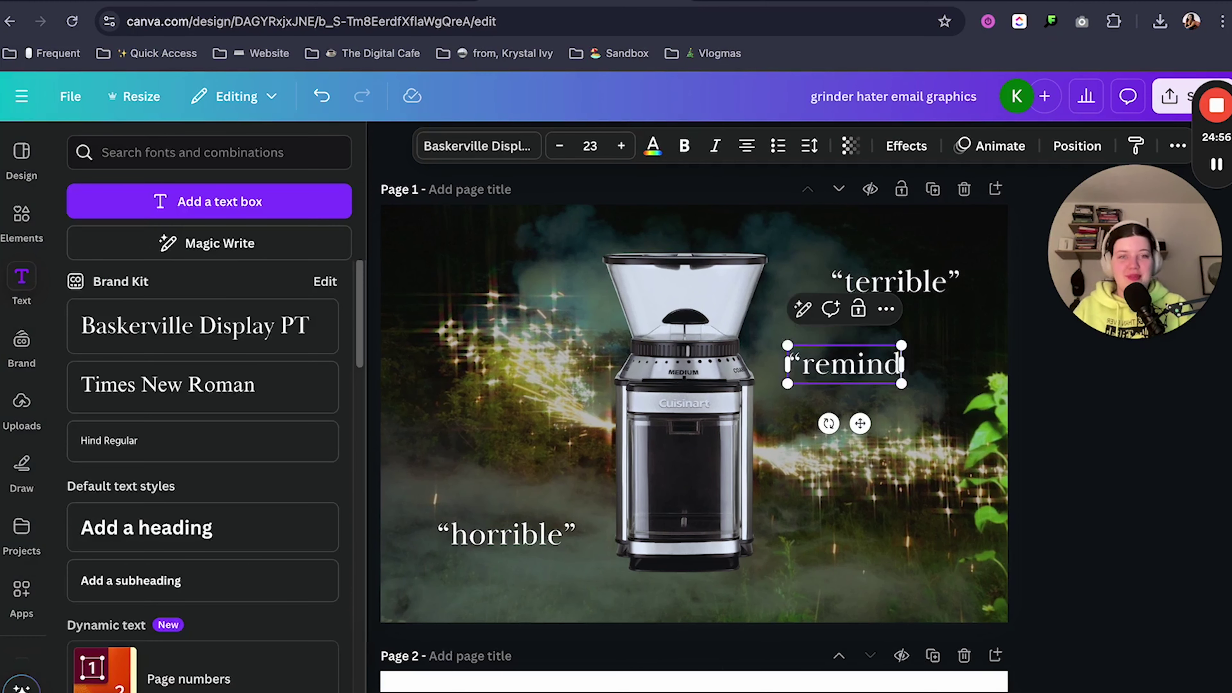
Step: Complete the third quote as “reminds me of my mean neighbor” and tighten its line spacing
{"action": "type", "text": "s me of my"}
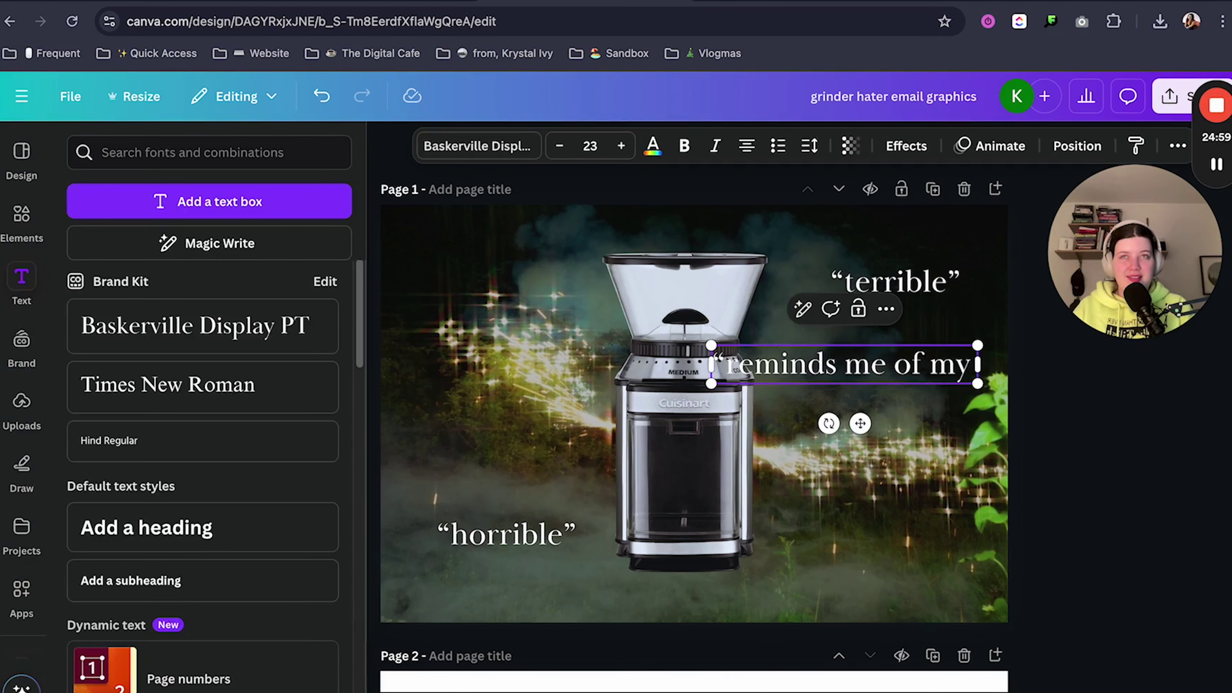
{"action": "type", "text": " mean"}
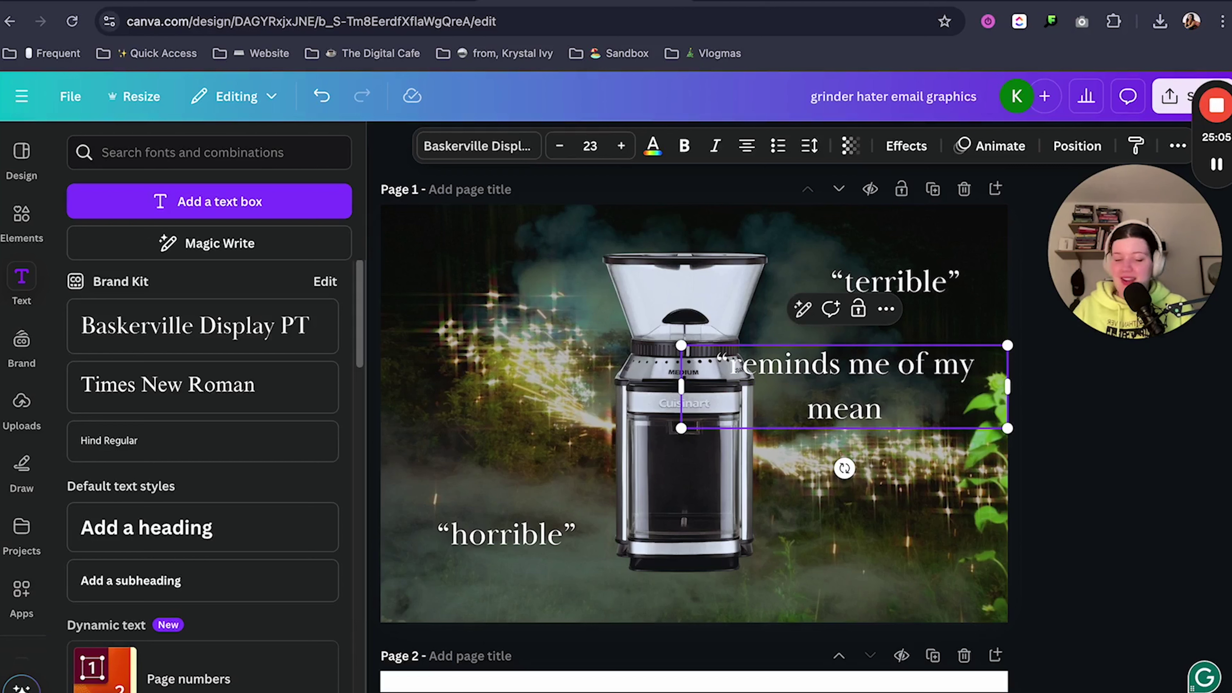
{"action": "type", "text": "neighbo"}
{"action": "key", "text": "BackSpace"}
{"action": "key", "text": "BackSpace"}
{"action": "key", "text": "BackSpace"}
{"action": "key", "text": "BackSpace"}
{"action": "key", "text": "BackSpace"}
{"action": "key", "text": "BackSpace"}
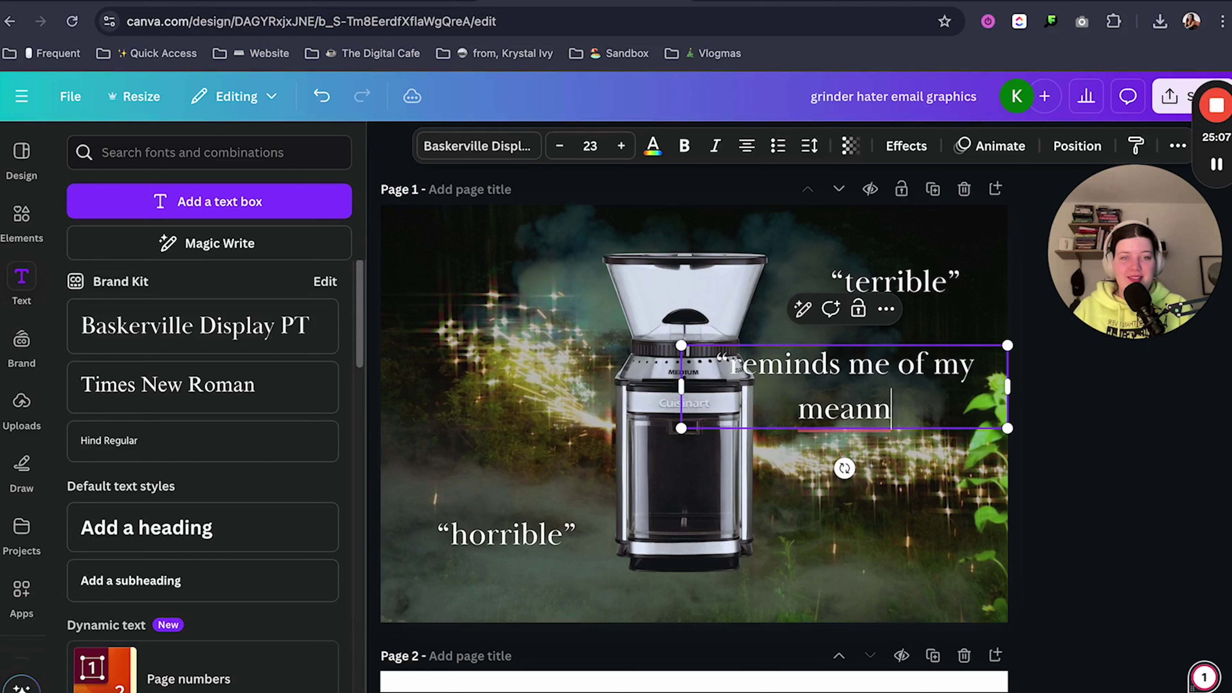
{"action": "key", "text": "BackSpace"}
{"action": "type", "text": "neighbor”"}
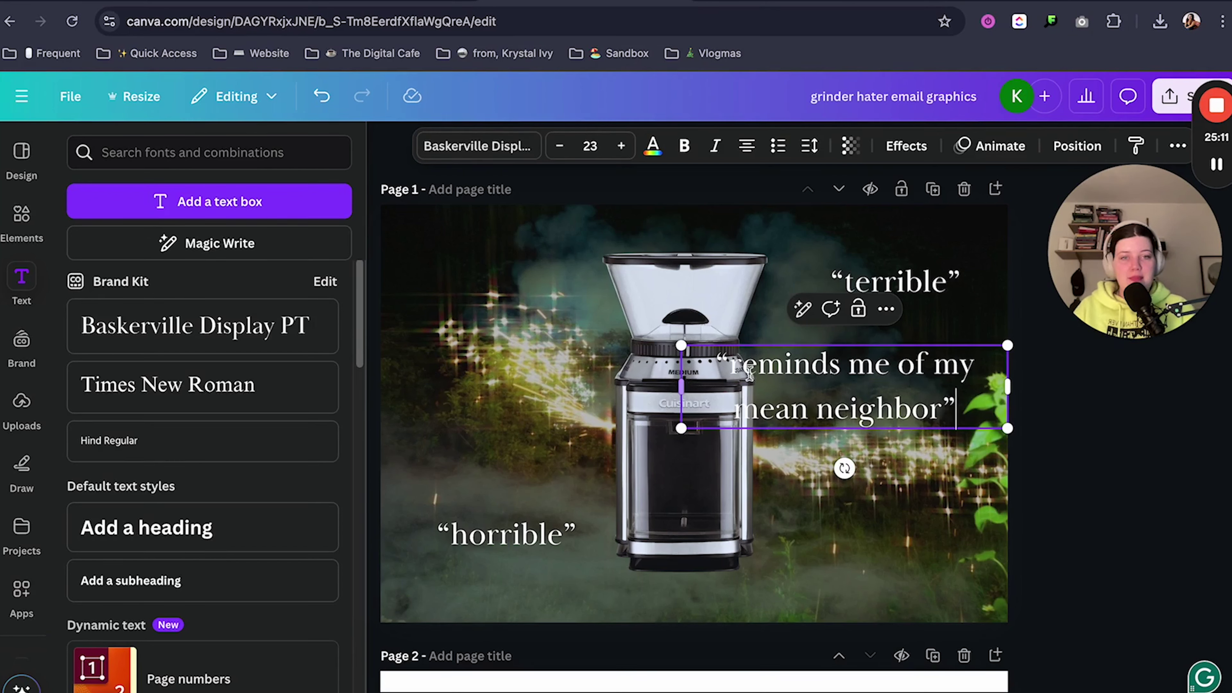
{"action": "left_click", "coordinate": [809, 146]}
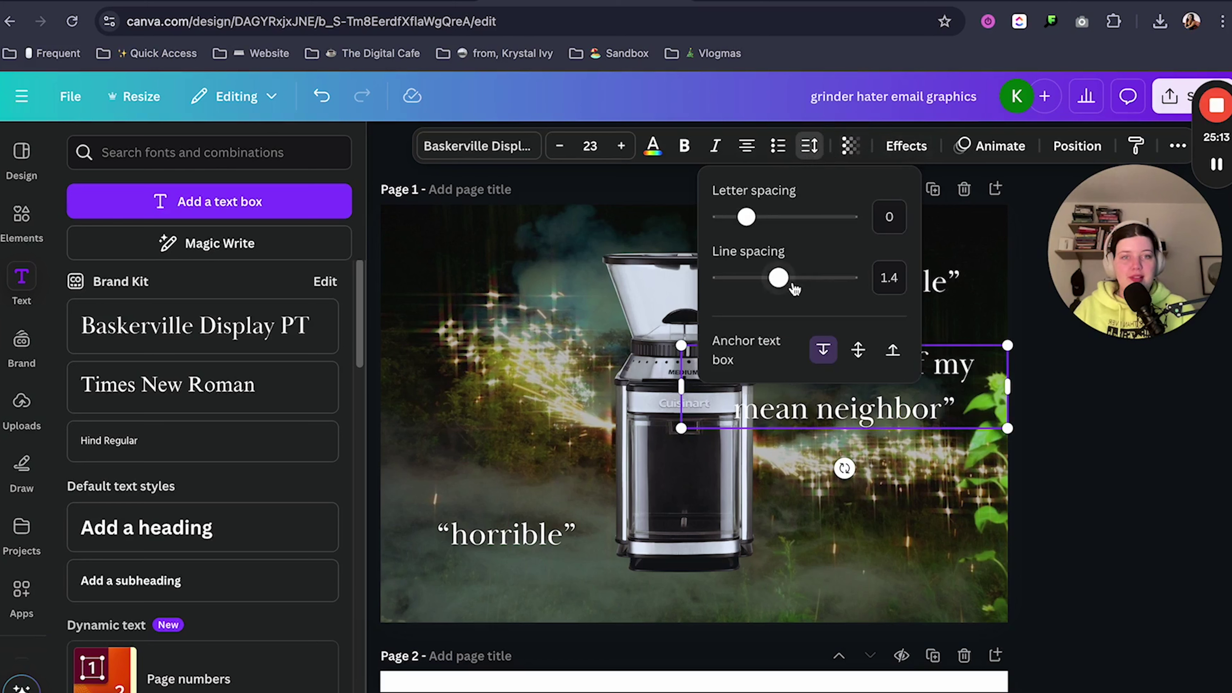
{"action": "left_click_drag", "start_coordinate": [778, 278], "coordinate": [747, 279]}
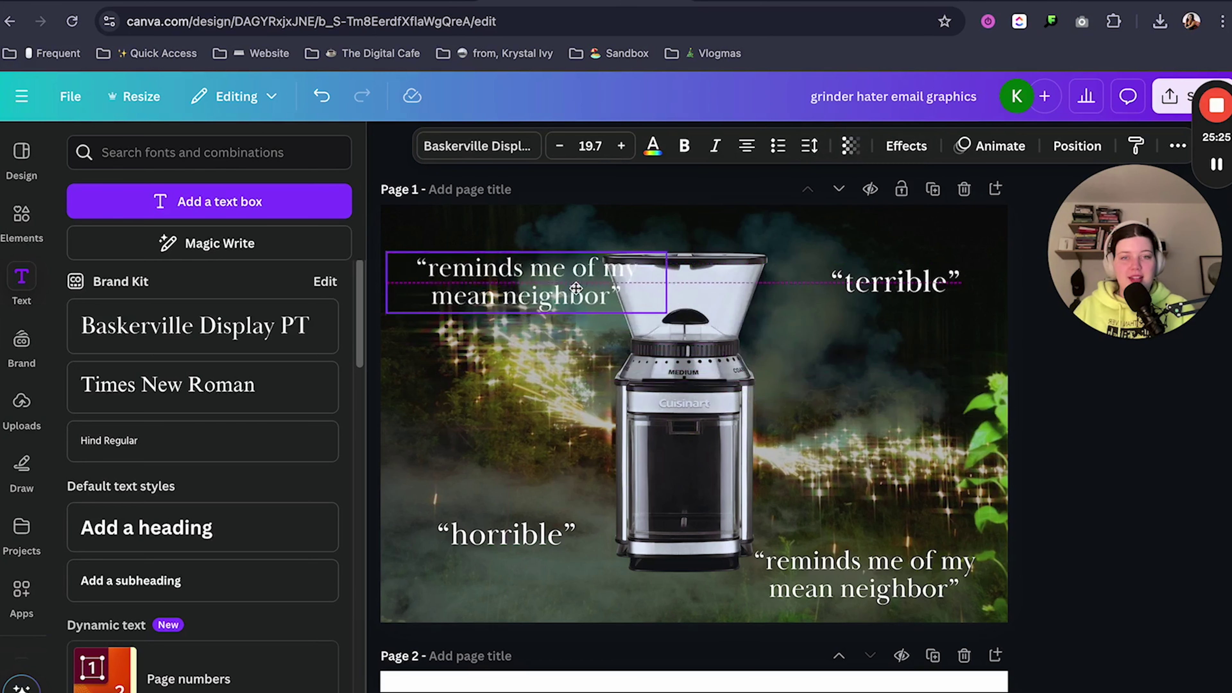
Step: Align the duplicated neighbor quote with the image's upper-left edge and replace its text with “makes me nauseus.”
{"action": "mouse_move", "coordinate": [576, 288]}
{"action": "left_mouse_down"}
{"action": "mouse_move", "coordinate": [853, 383]}
{"action": "mouse_move", "coordinate": [743, 377]}
{"action": "mouse_move", "coordinate": [539, 300]}
{"action": "mouse_move", "coordinate": [569, 287]}
{"action": "left_mouse_up"}
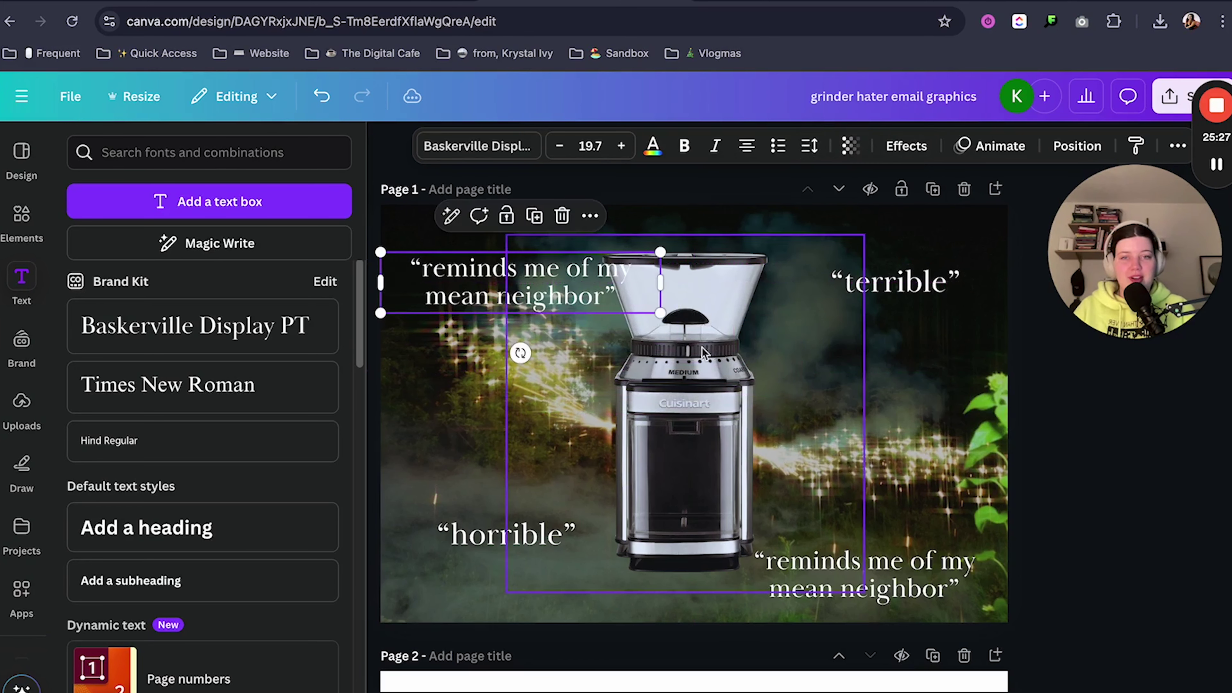
{"action": "double_click", "coordinate": [526, 299]}
{"action": "key", "text": "BackSpace"}
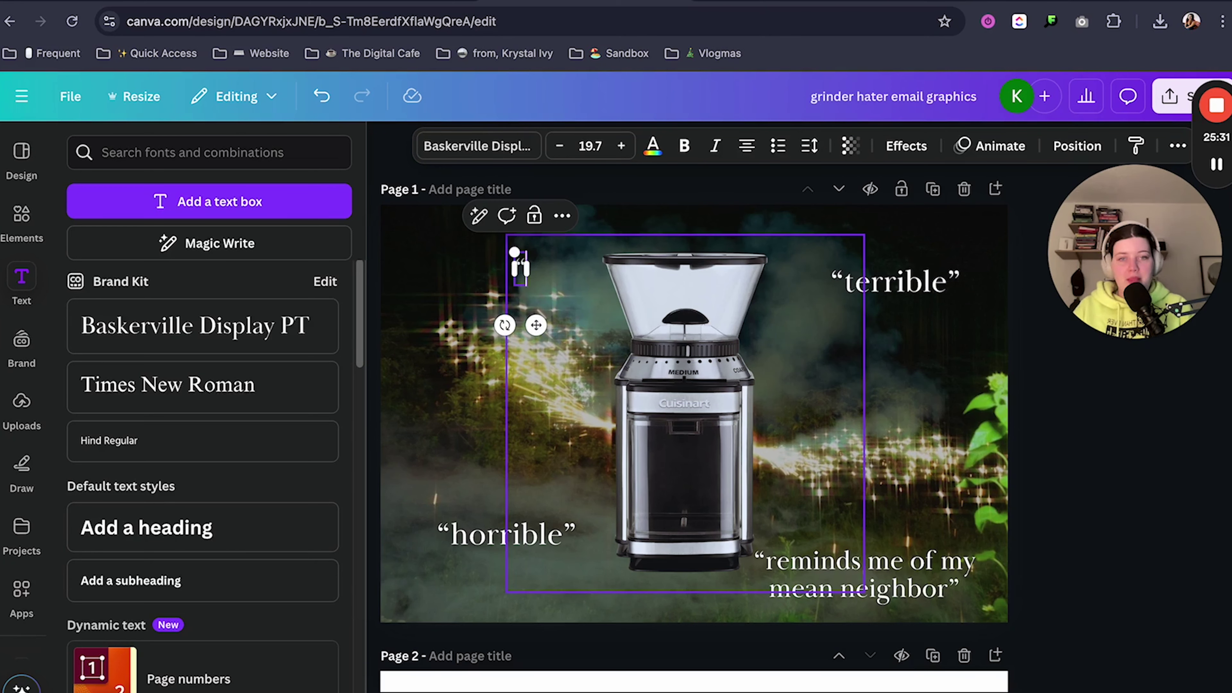
{"action": "type", "text": "“"}
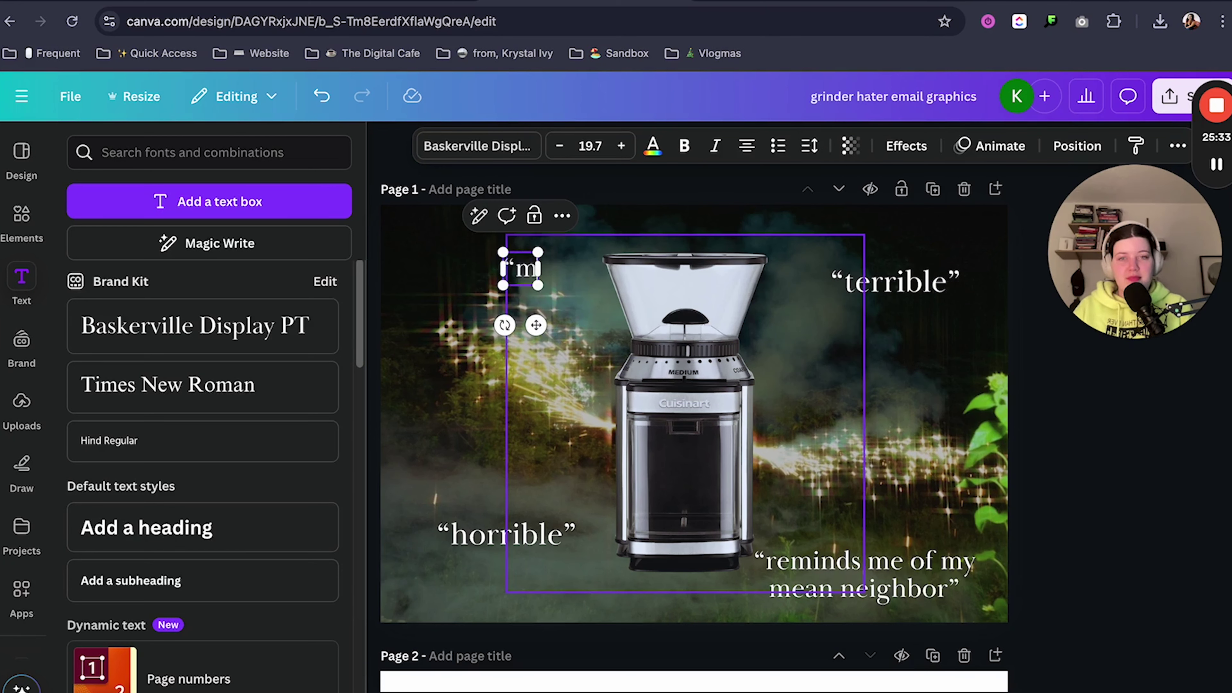
{"action": "type", "text": "makes me nauseus"}
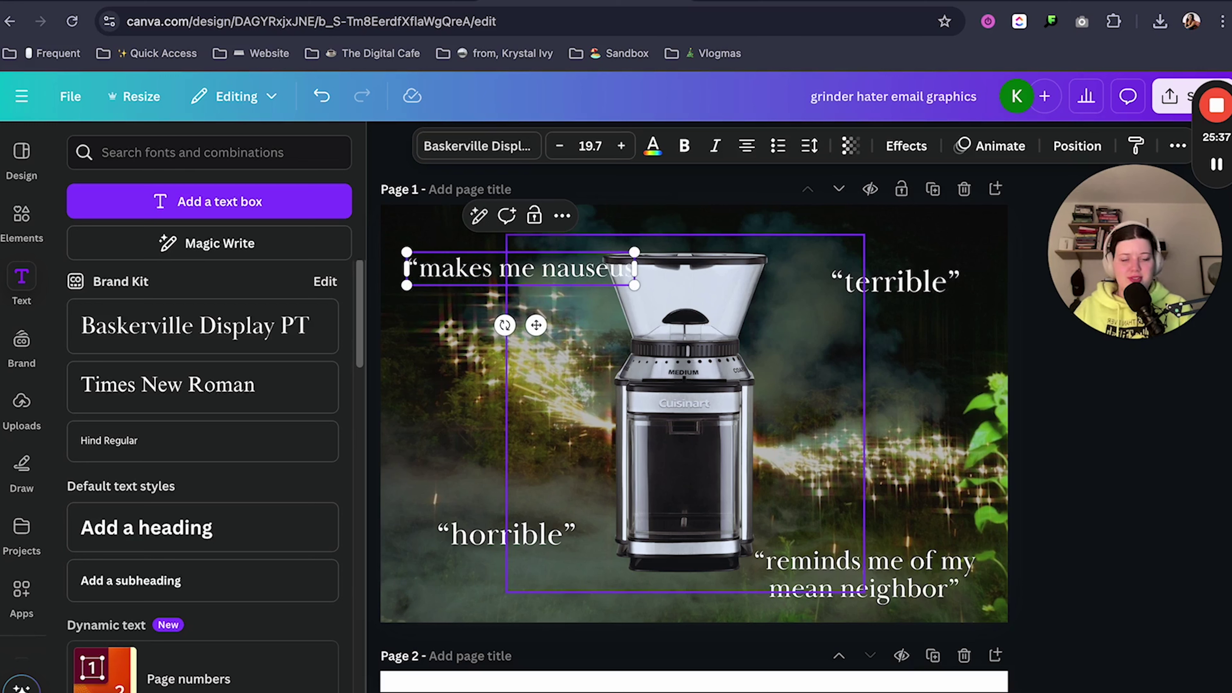
{"action": "type", "text": "”"}
{"action": "key", "text": "Left"}
{"action": "type", "text": "."}
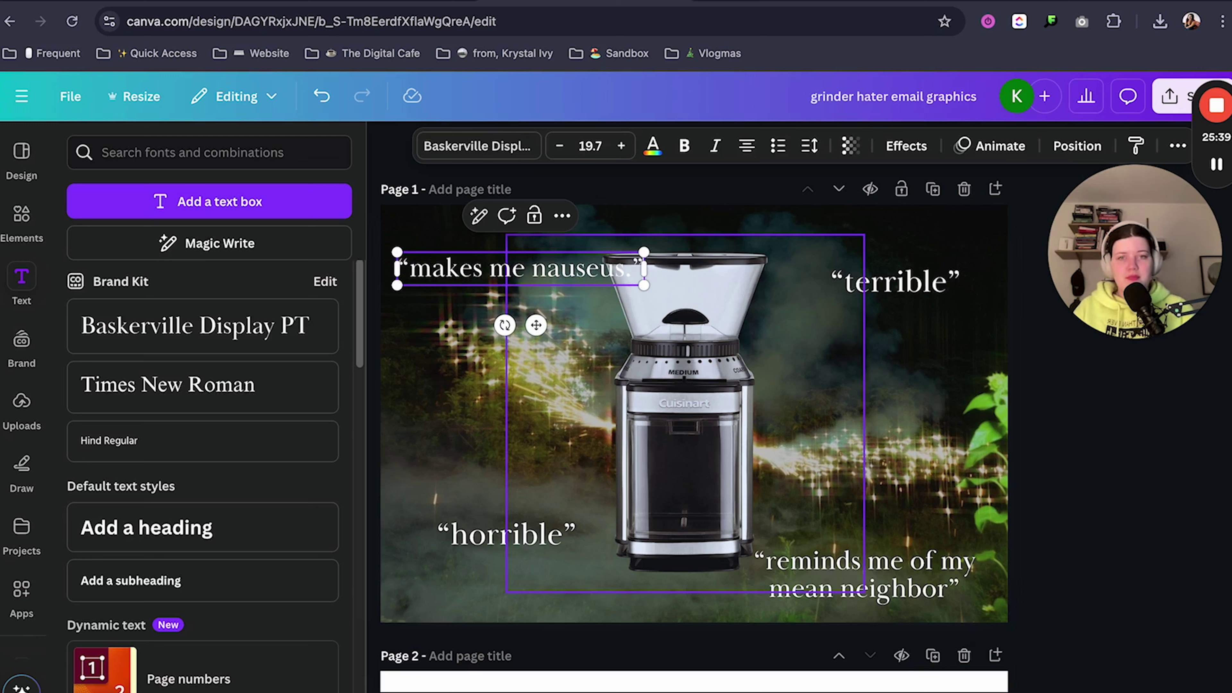
Step: Narrow the “makes me nauseus.” text box to wrap onto two lines and position it near the image's upper-left corner
{"action": "left_click", "coordinate": [1017, 473]}
{"action": "left_click", "coordinate": [602, 284]}
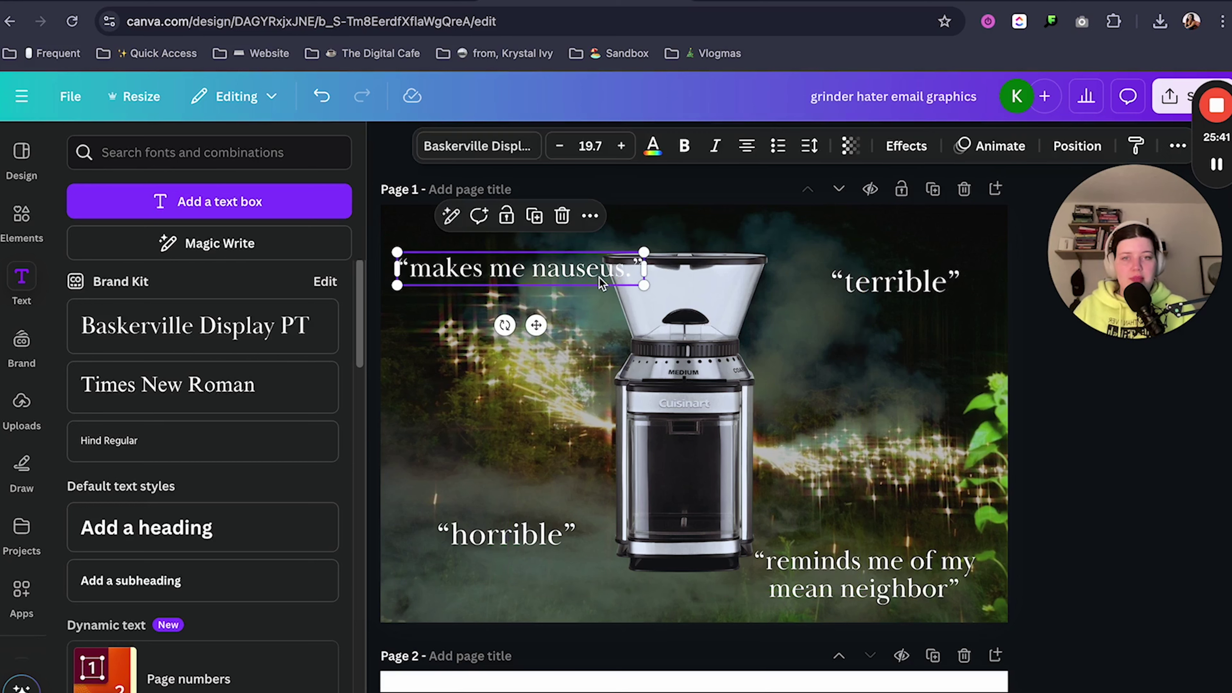
{"action": "left_click_drag", "start_coordinate": [649, 269], "coordinate": [580, 279]}
{"action": "left_click_drag", "start_coordinate": [494, 276], "coordinate": [495, 250]}
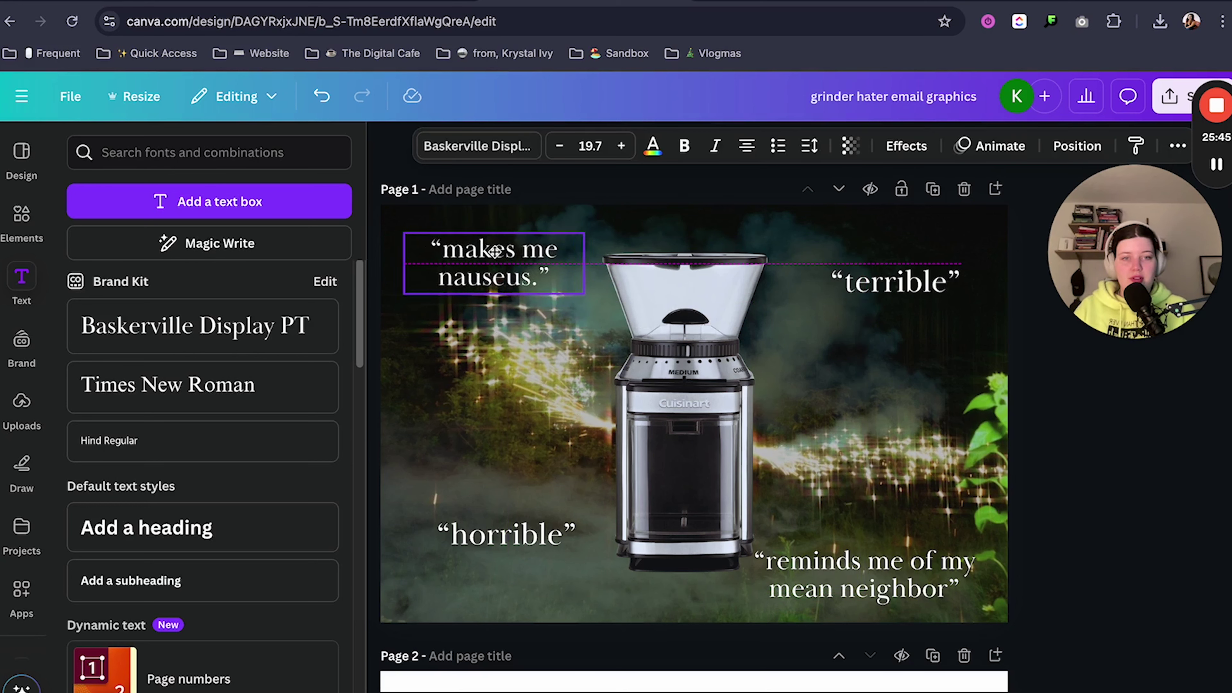
Step: Lower the “terrible” quote slightly and raise the “reminds me of my mean neighbor” quote level with “horrible”
{"action": "left_click", "coordinate": [893, 593]}
{"action": "left_click_drag", "start_coordinate": [892, 593], "coordinate": [897, 599]}
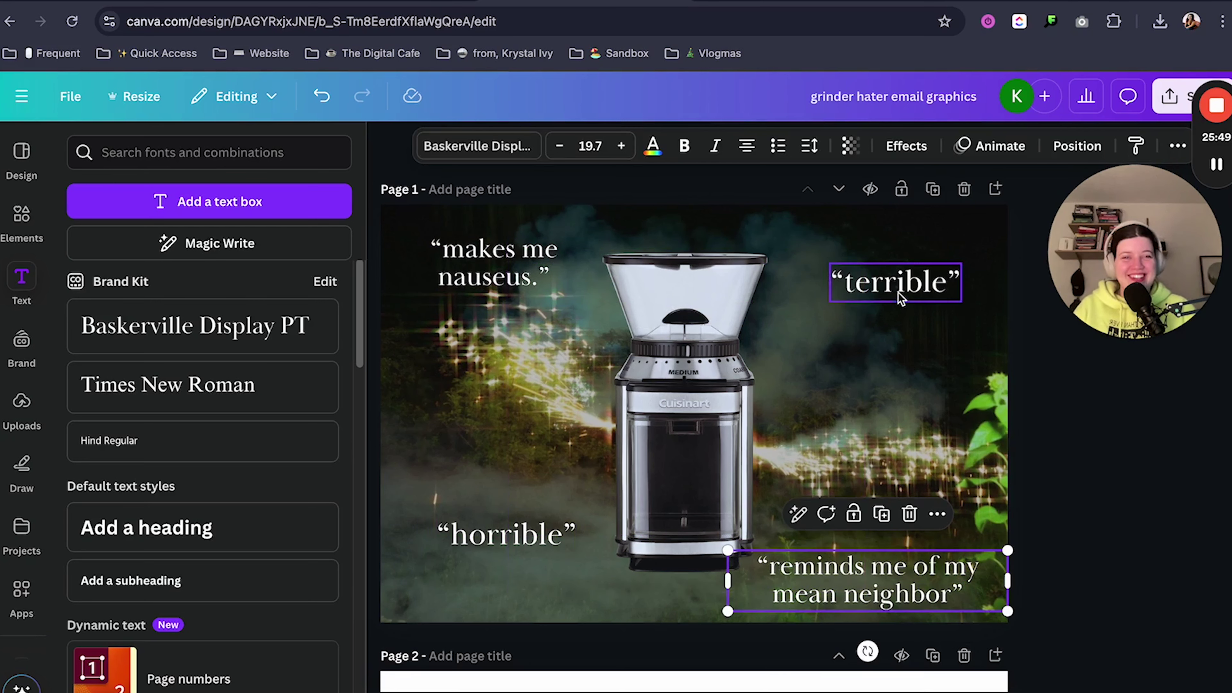
{"action": "left_click_drag", "start_coordinate": [898, 297], "coordinate": [884, 348]}
{"action": "left_click_drag", "start_coordinate": [855, 567], "coordinate": [861, 522]}
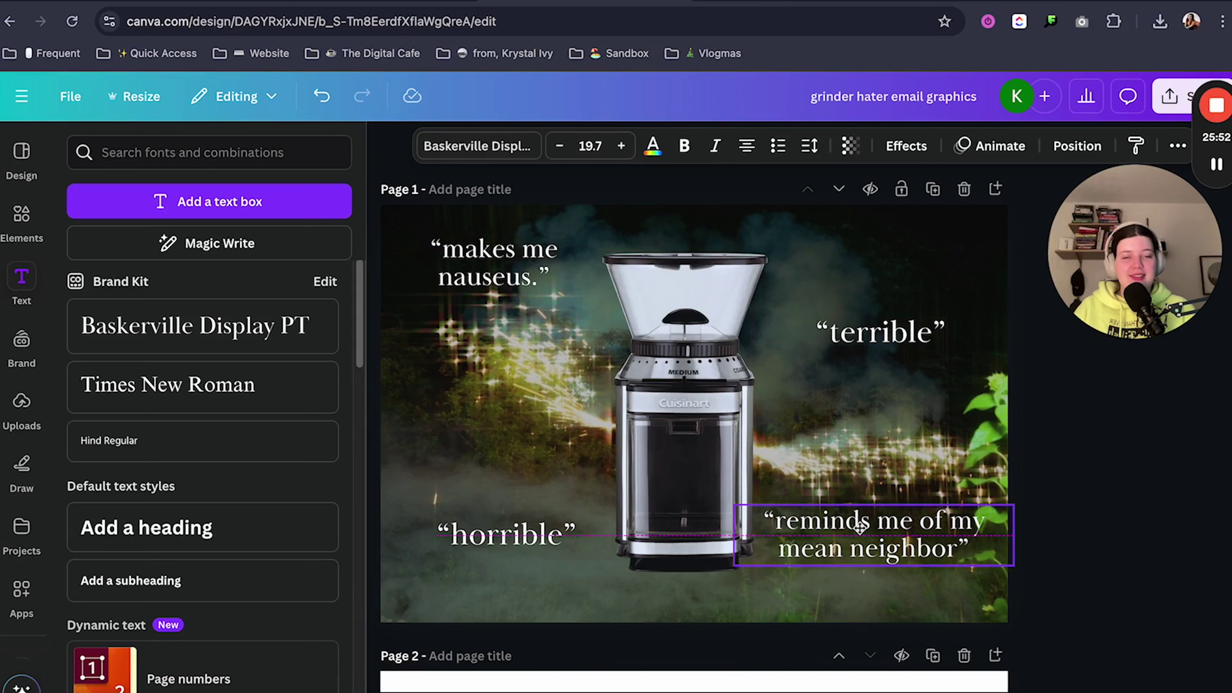
Step: Set the sparks background photo's transparency to 68
{"action": "left_click", "coordinate": [823, 450]}
{"action": "left_click", "coordinate": [869, 146]}
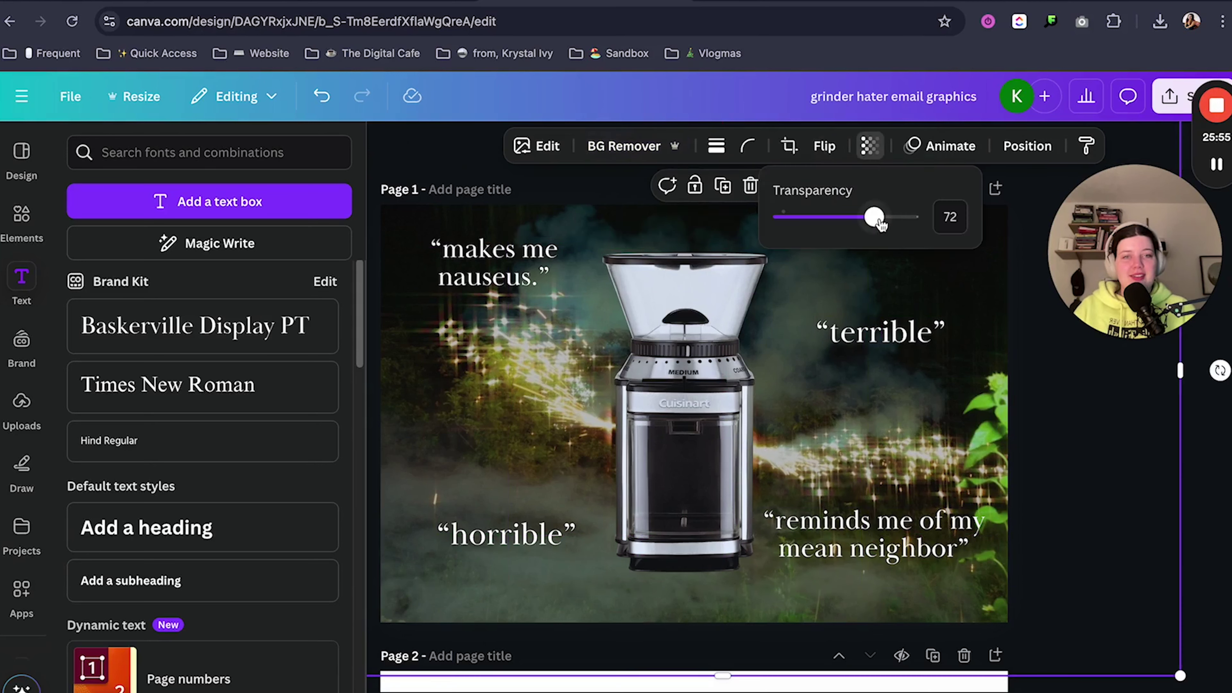
{"action": "mouse_move", "coordinate": [875, 218]}
{"action": "left_mouse_down"}
{"action": "mouse_move", "coordinate": [860, 217]}
{"action": "mouse_move", "coordinate": [872, 235]}
{"action": "left_mouse_up"}
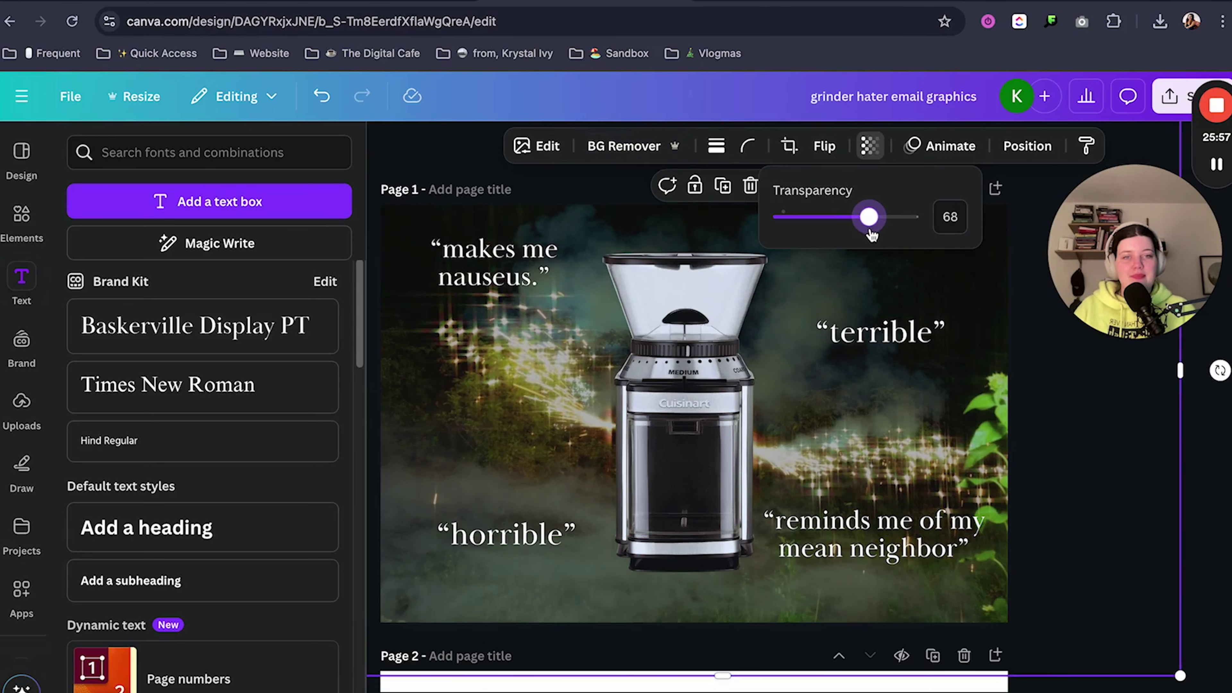
{"action": "left_click", "coordinate": [1131, 515]}
{"action": "left_click", "coordinate": [1213, 517]}
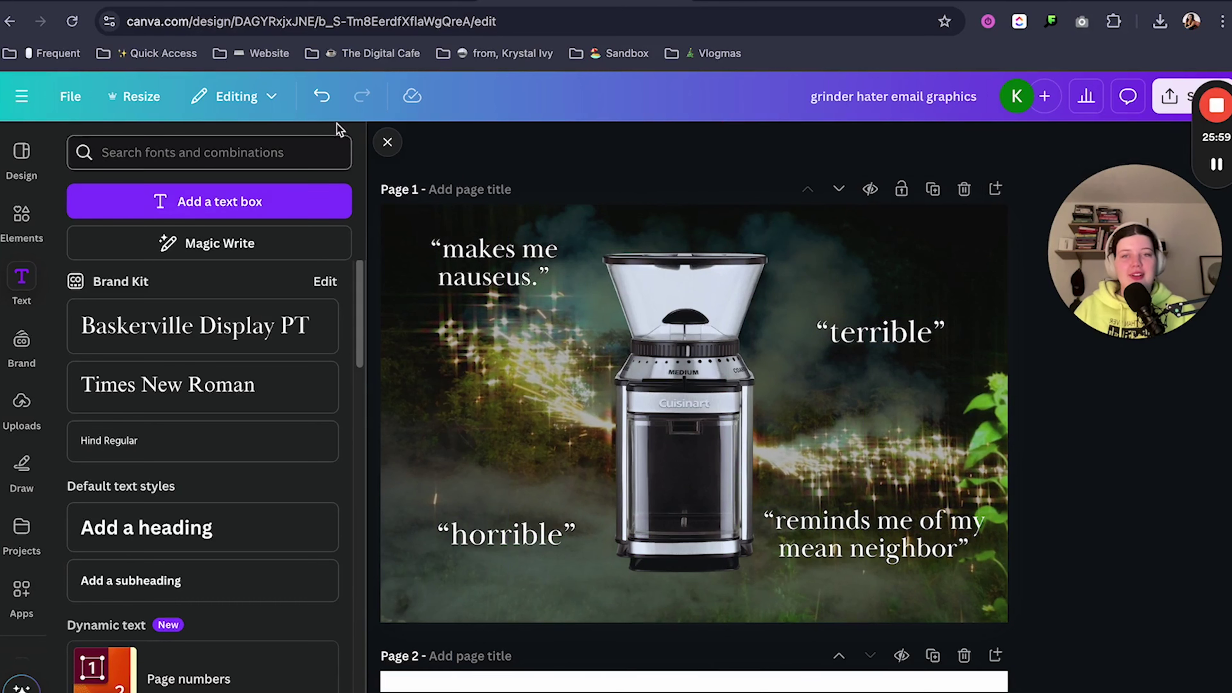
Step: Prepare a PNG download of the design at size multiplier 2
{"action": "left_click", "coordinate": [388, 142]}
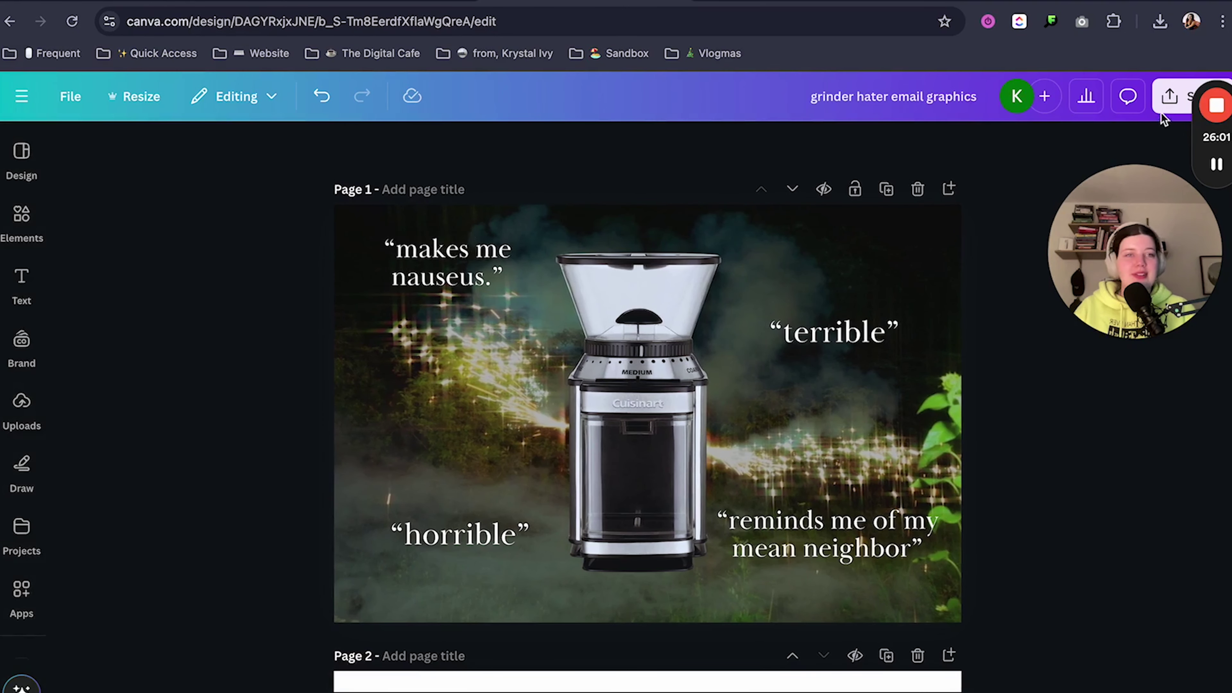
{"action": "left_click", "coordinate": [1169, 96]}
{"action": "left_click", "coordinate": [927, 418]}
{"action": "left_click", "coordinate": [1028, 279]}
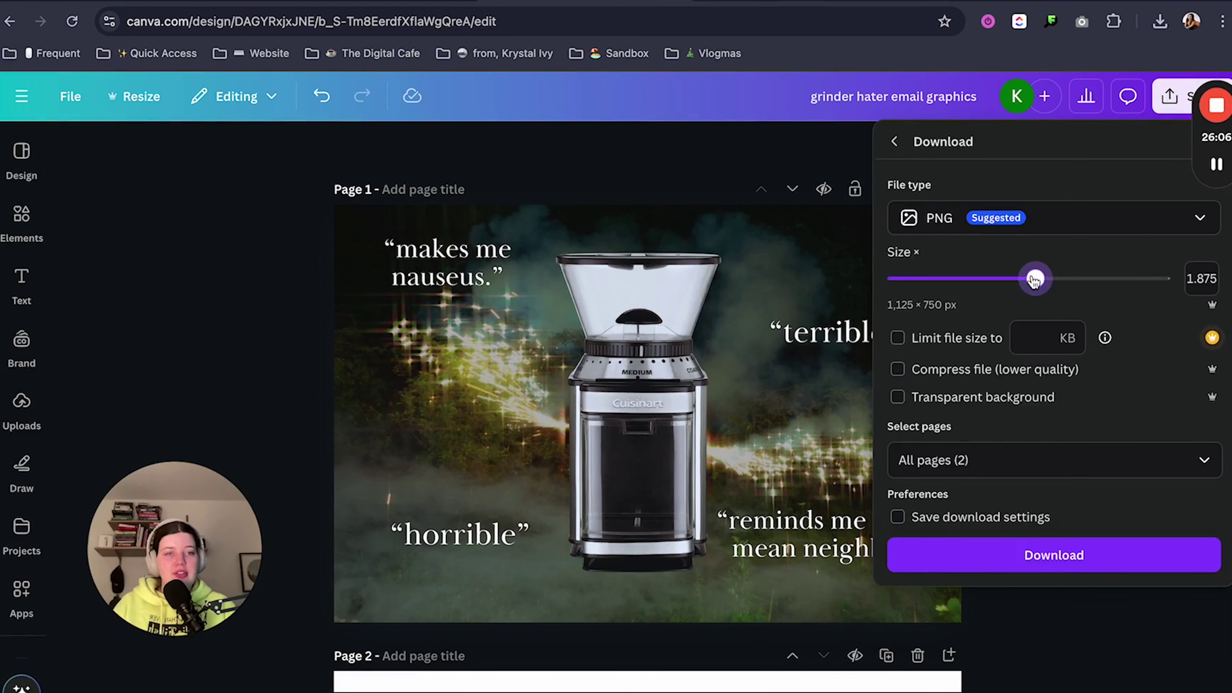
{"action": "left_click_drag", "start_coordinate": [1034, 279], "coordinate": [1087, 279]}
{"action": "left_click", "coordinate": [1189, 278]}
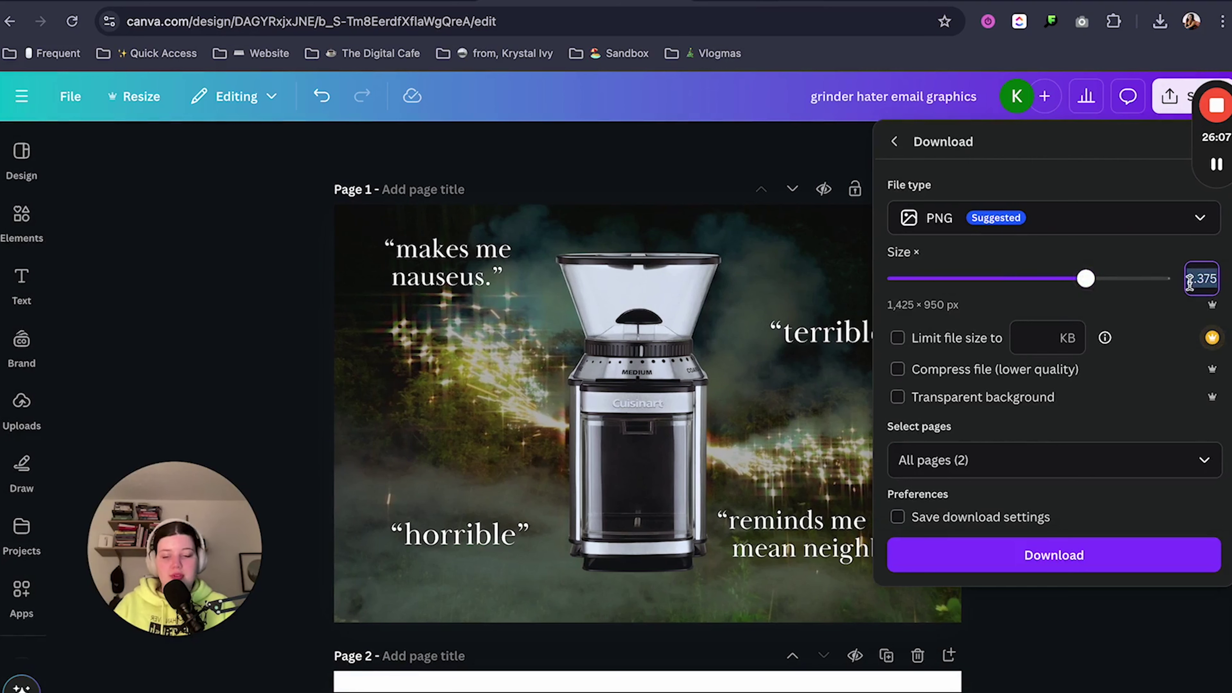
{"action": "type", "text": "2"}
Step: Limit the export to page 1 only and download the PNG
{"action": "left_click", "coordinate": [1191, 467]}
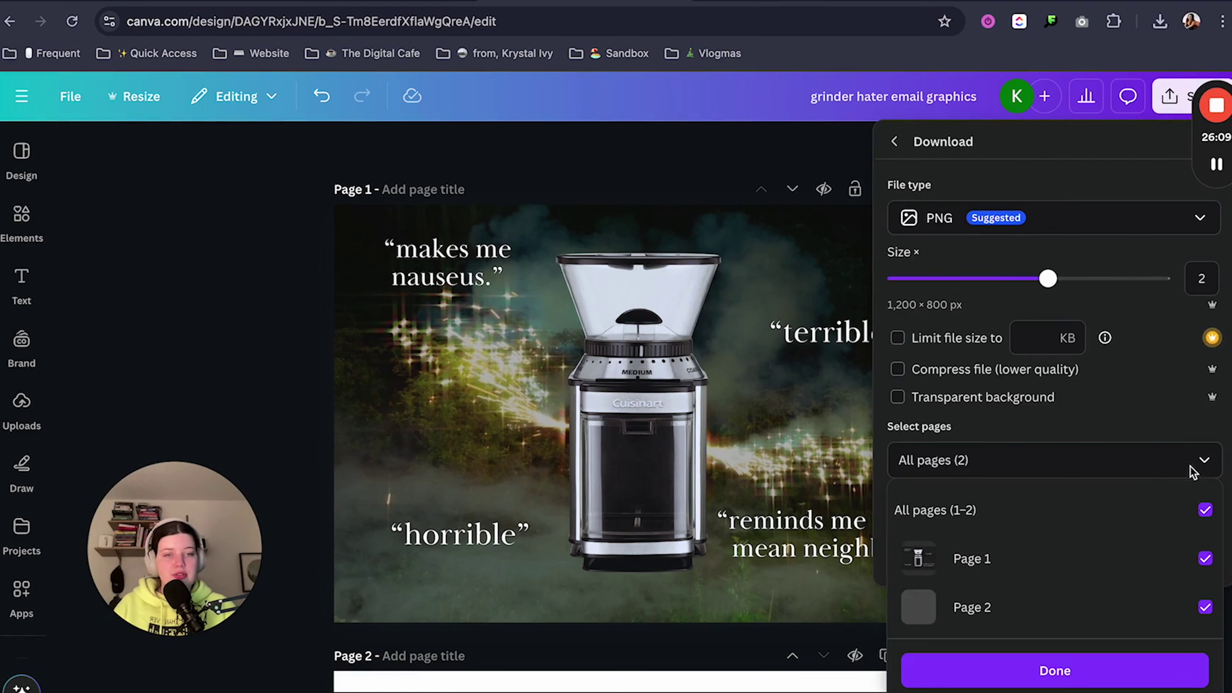
{"action": "left_click", "coordinate": [1193, 509]}
{"action": "left_click", "coordinate": [1108, 560]}
{"action": "left_click", "coordinate": [1048, 670]}
{"action": "left_click", "coordinate": [1021, 558]}
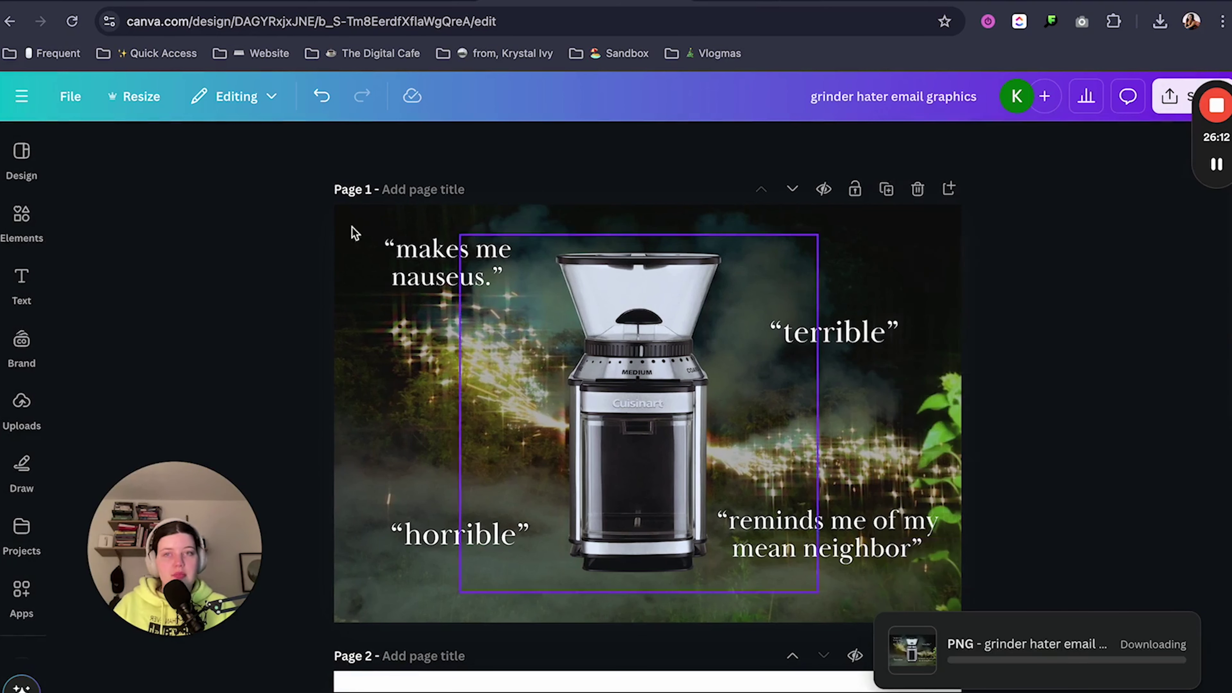
Step: Switch to the Flodesk email and place the downloaded grinder graphic directly beneath the banner
{"action": "left_click", "coordinate": [180, 5]}
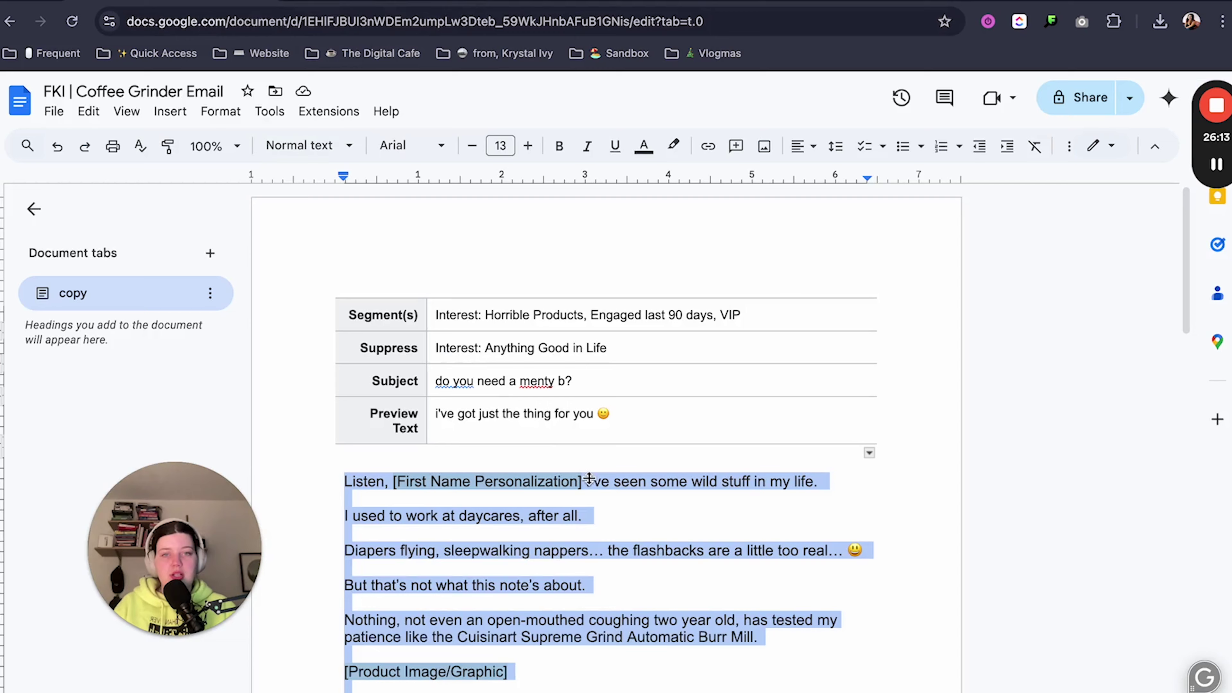
{"action": "left_click", "coordinate": [372, 5]}
{"action": "left_click", "coordinate": [630, 402]}
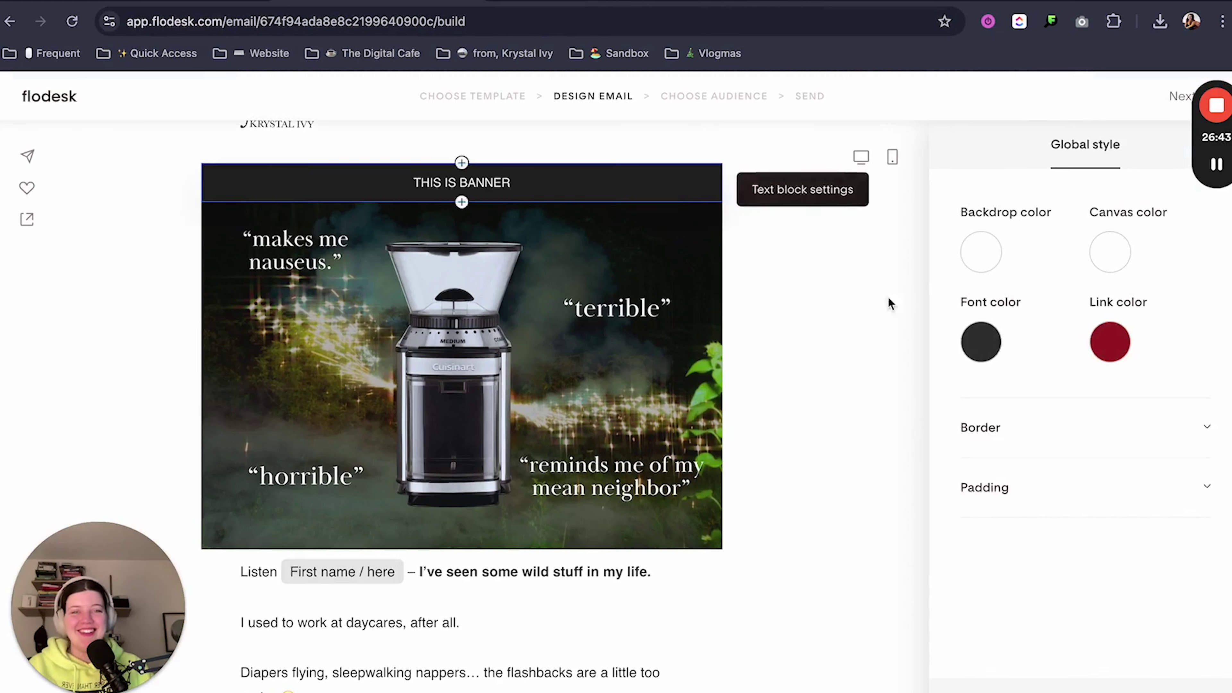
Step: Set the “THIS IS BANNER” block's background to #0A0A0A, sampled from the dark upper edge of the grinder graphic
{"action": "left_click", "coordinate": [755, 183]}
{"action": "left_click", "coordinate": [1121, 144]}
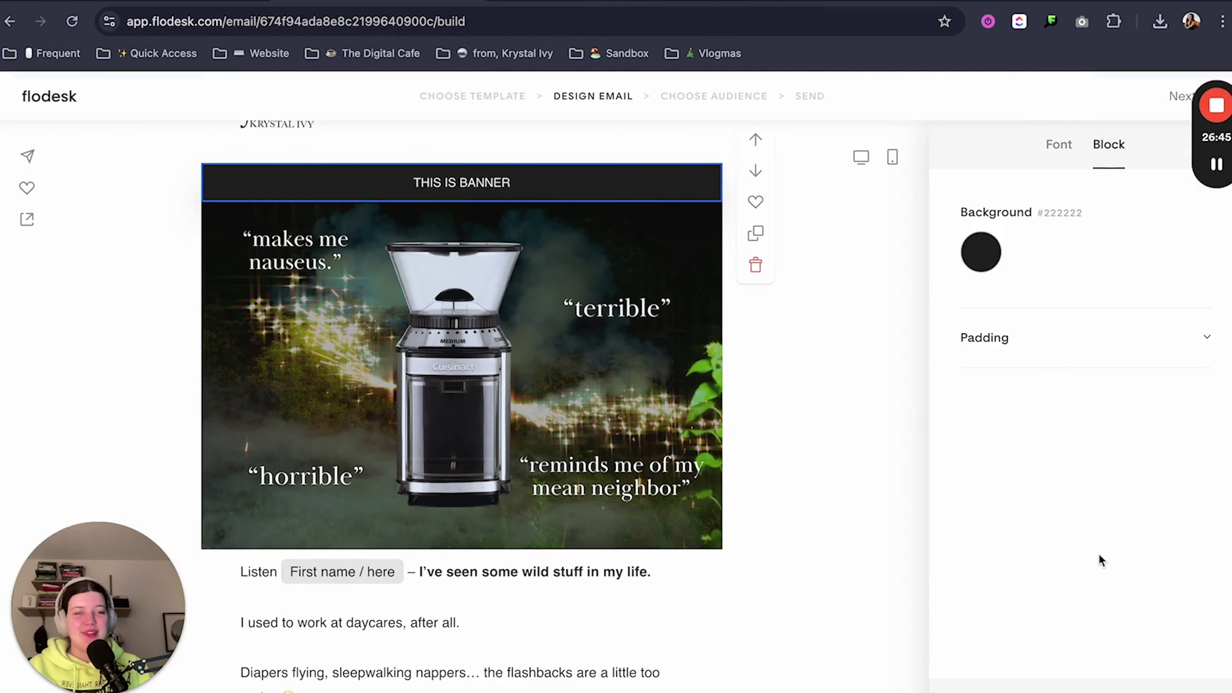
{"action": "left_click", "coordinate": [989, 263]}
{"action": "left_click", "coordinate": [1178, 616]}
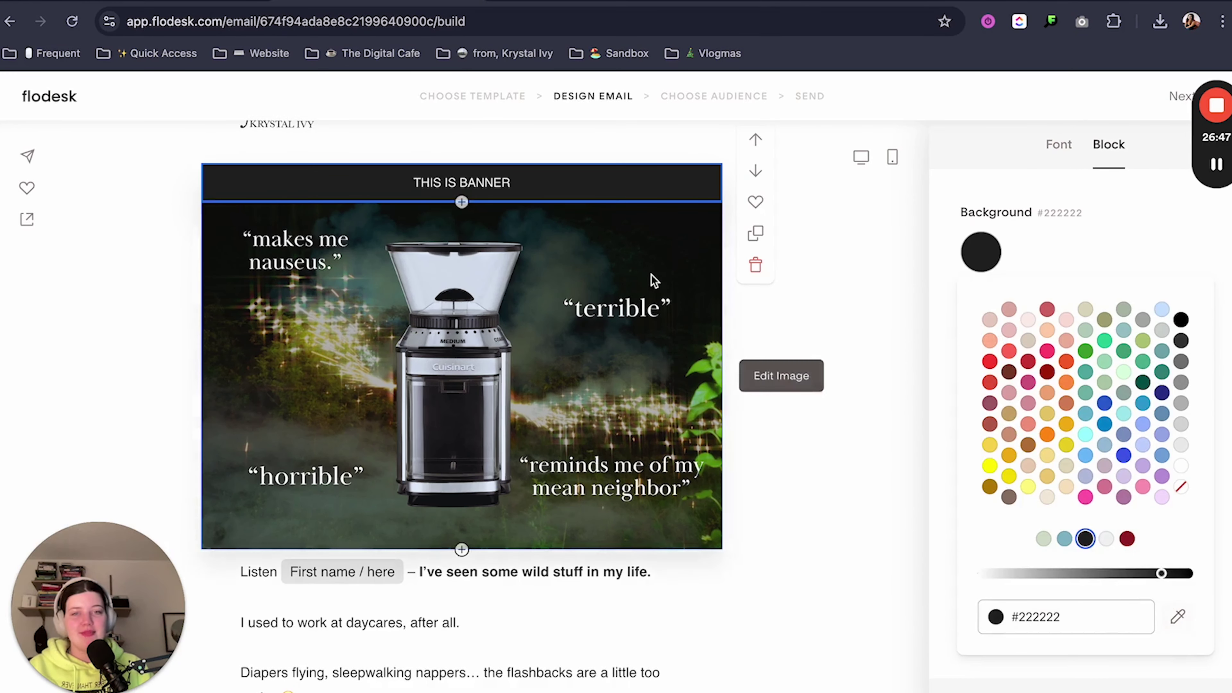
{"action": "left_click", "coordinate": [623, 211]}
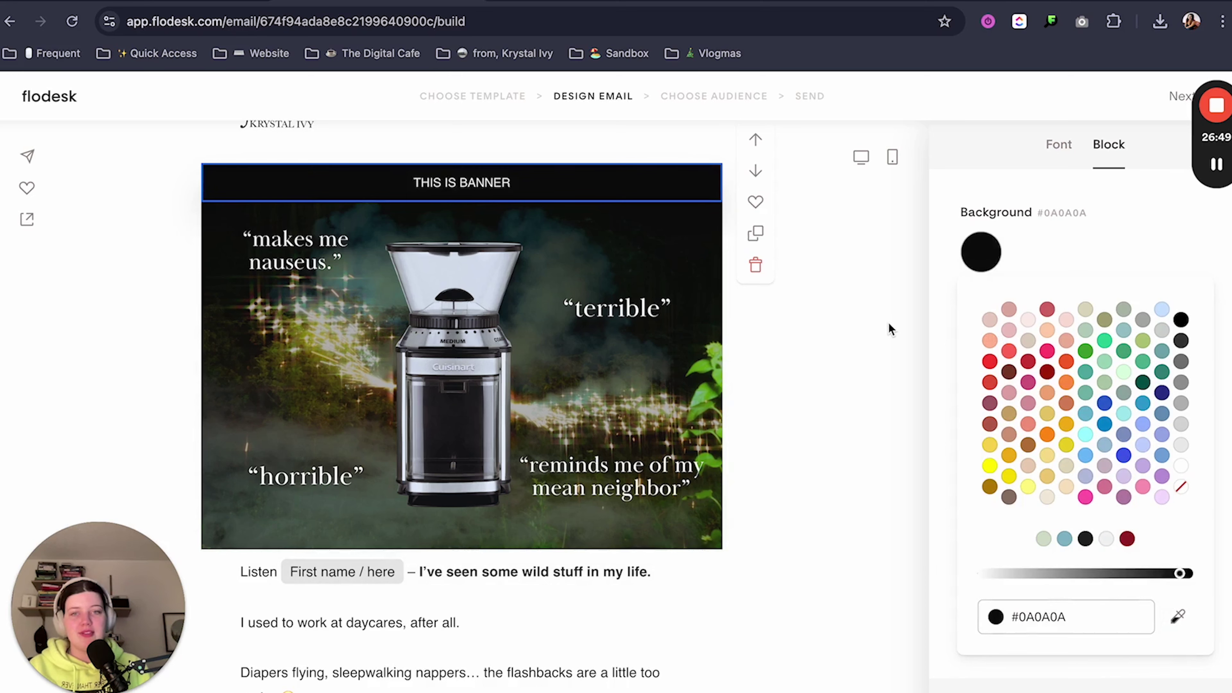
{"action": "left_click", "coordinate": [882, 397]}
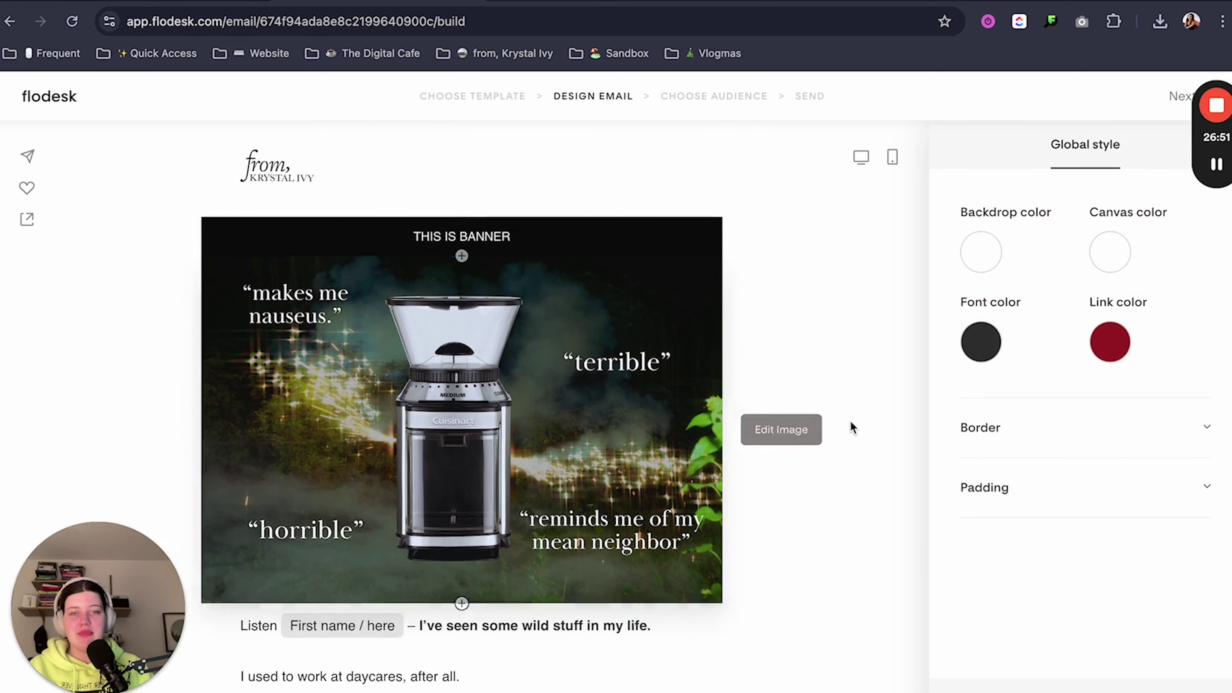
Step: Add a spacer between the grinder graphic and the opening text, and reduce its height
{"action": "scroll", "coordinate": [845, 418], "scroll_direction": "down", "scroll_amount": 2}
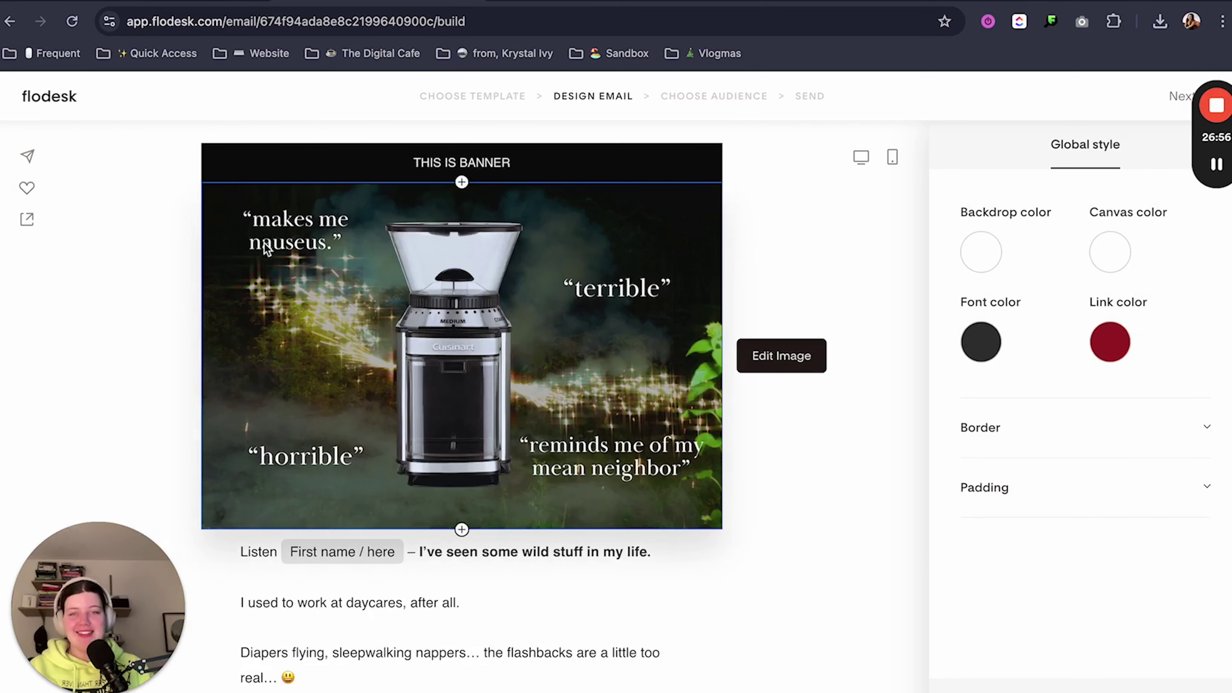
{"action": "left_click", "coordinate": [462, 530]}
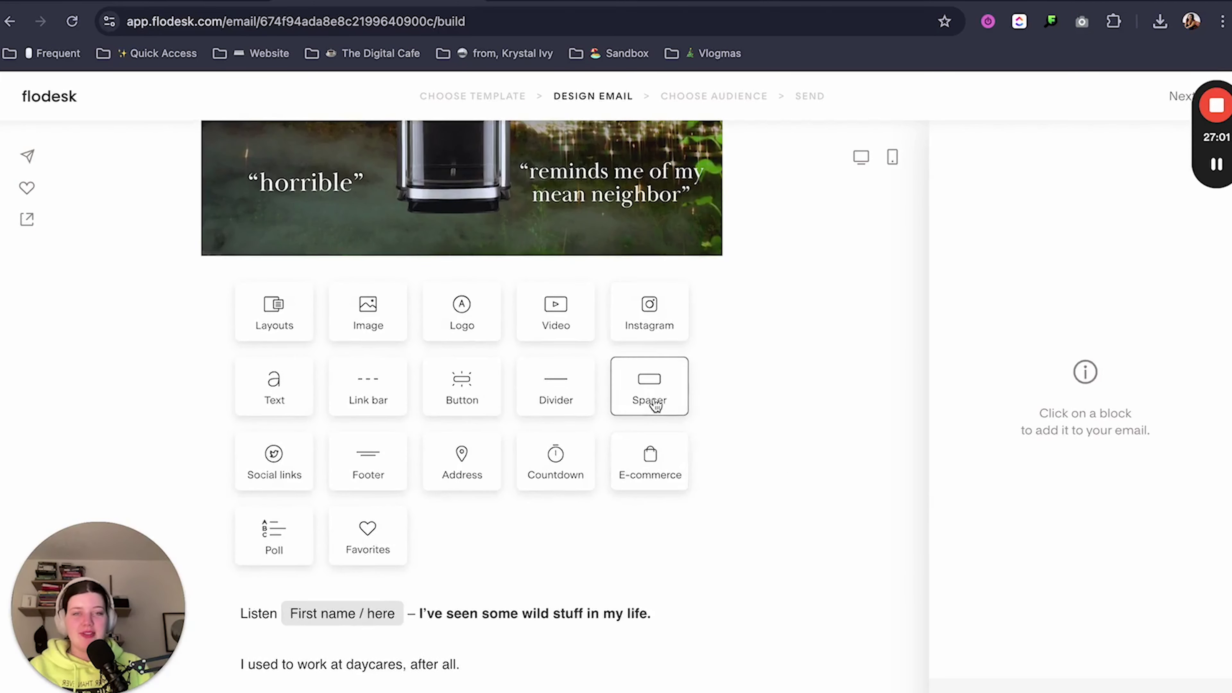
{"action": "left_click", "coordinate": [655, 404]}
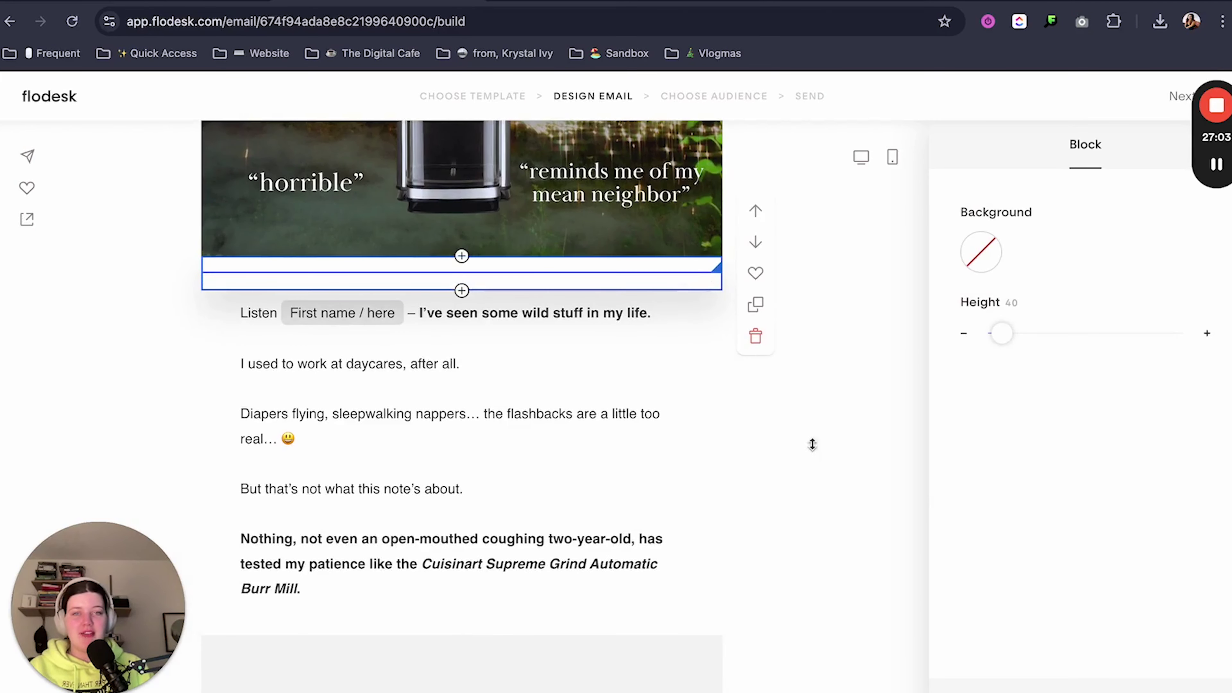
{"action": "left_click", "coordinate": [847, 544]}
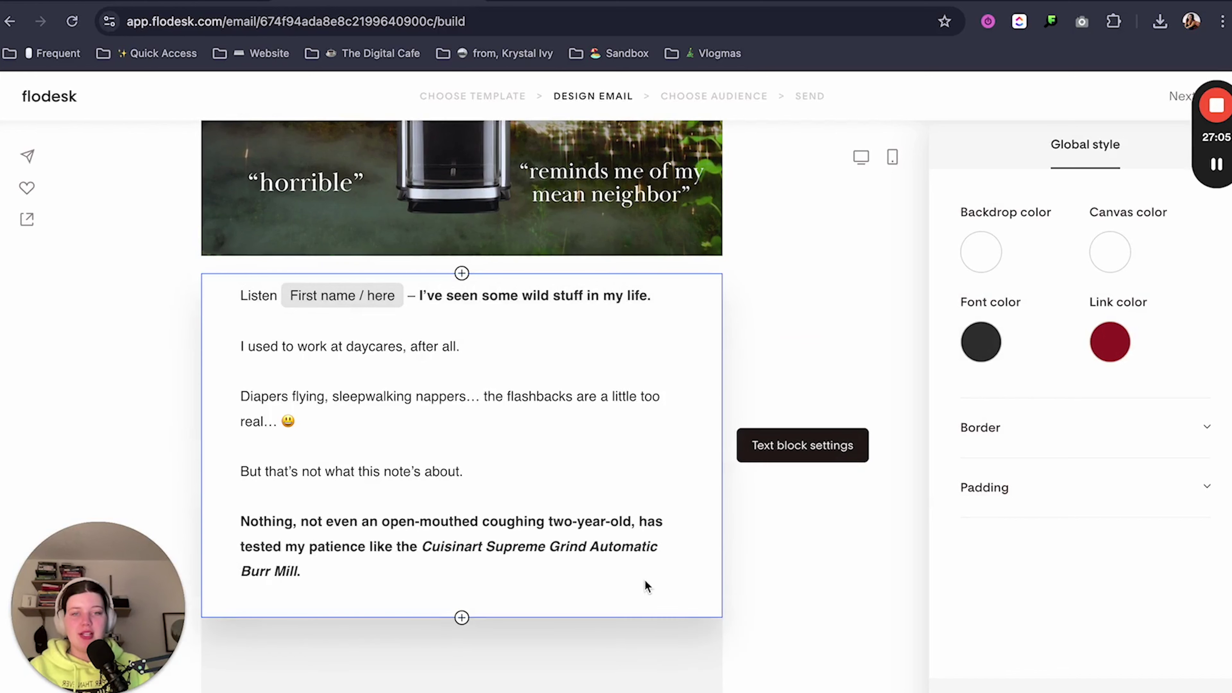
{"action": "left_click", "coordinate": [545, 595]}
{"action": "left_click", "coordinate": [780, 576]}
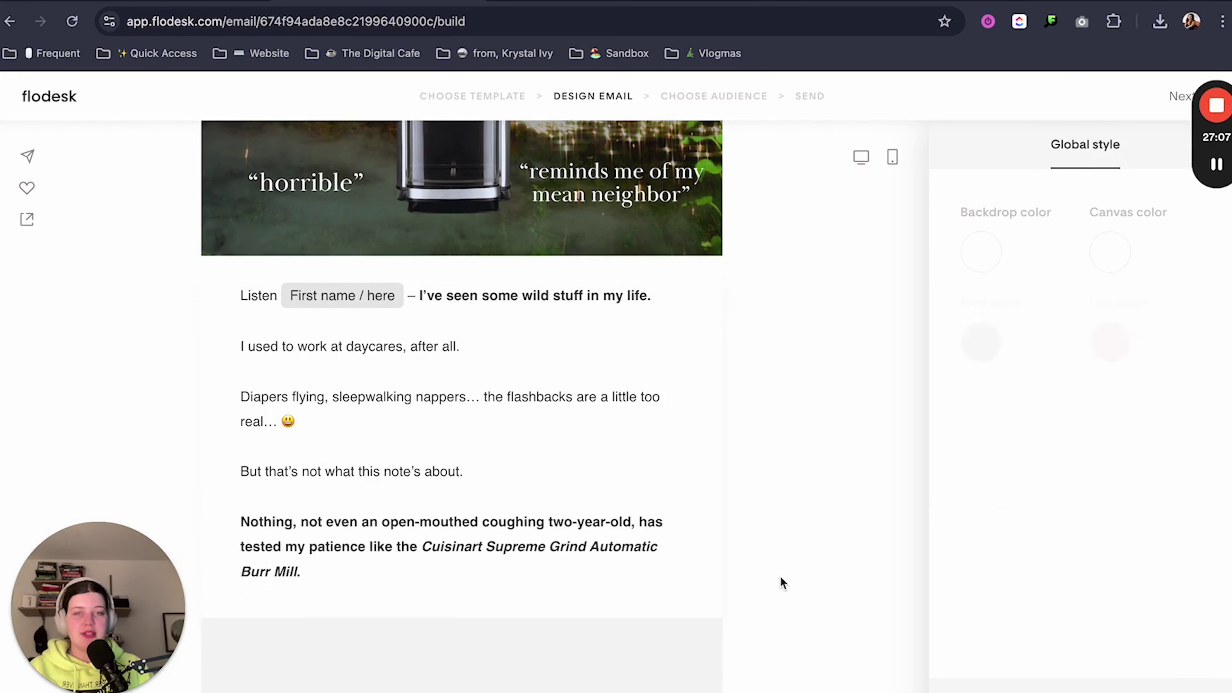
Step: Examine the banner text settings and the remaining image placeholders throughout the email body
{"action": "scroll", "coordinate": [775, 539], "scroll_direction": "up", "scroll_amount": 1}
{"action": "scroll", "coordinate": [776, 542], "scroll_direction": "up", "scroll_amount": 7}
{"action": "left_click", "coordinate": [495, 258]}
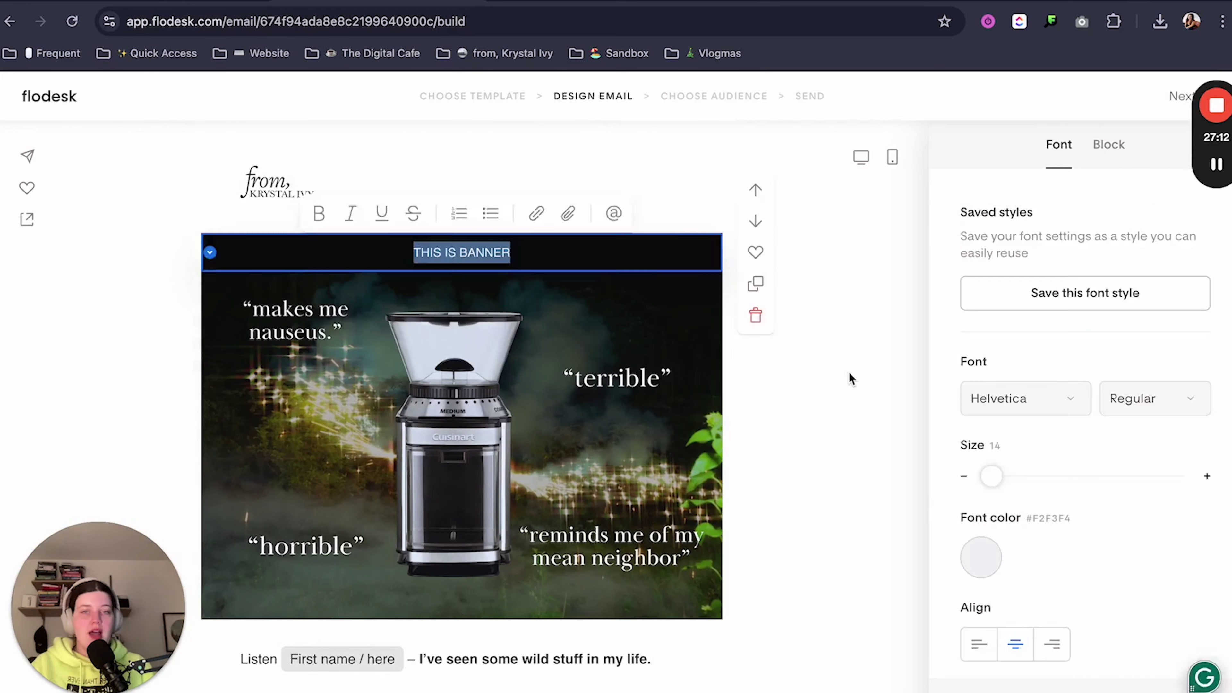
{"action": "left_click", "coordinate": [850, 378]}
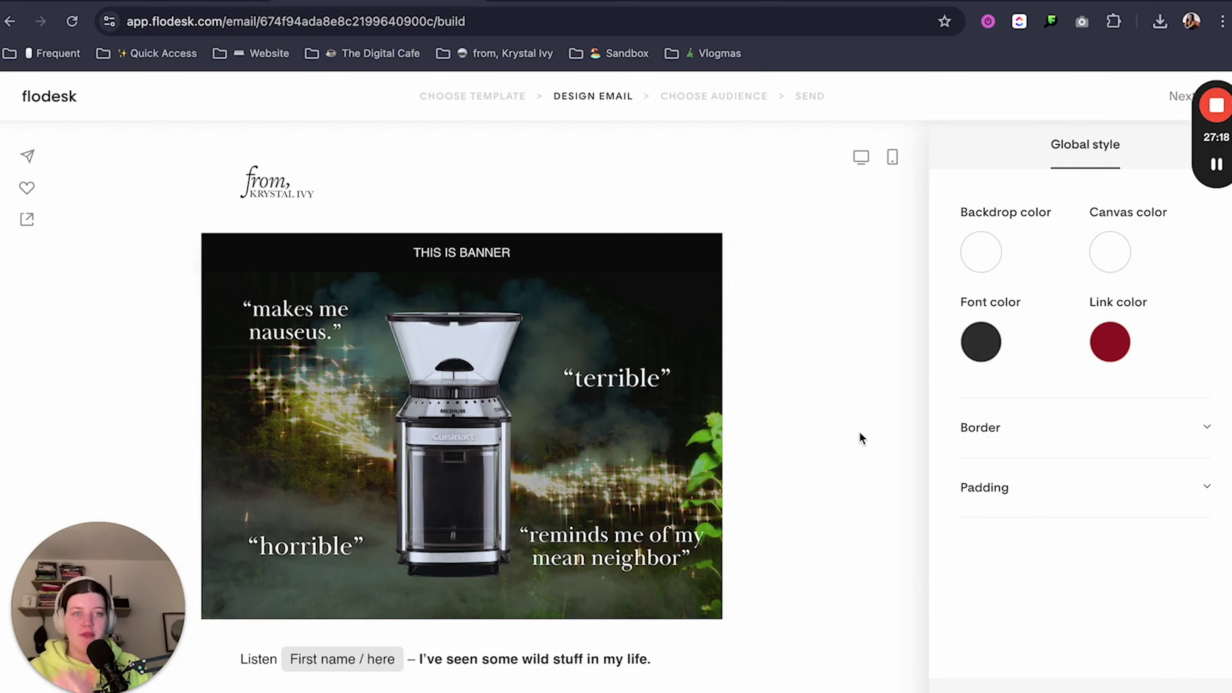
{"action": "scroll", "coordinate": [864, 417], "scroll_direction": "down", "scroll_amount": 10}
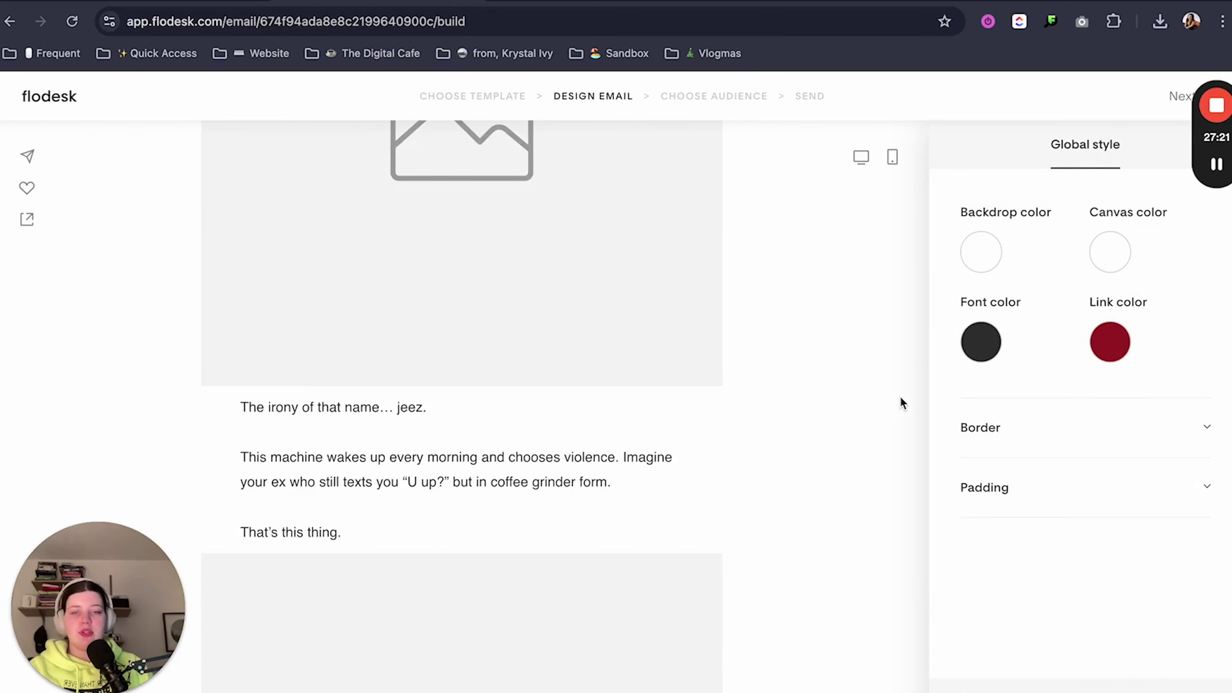
{"action": "scroll", "coordinate": [901, 403], "scroll_direction": "down", "scroll_amount": 12}
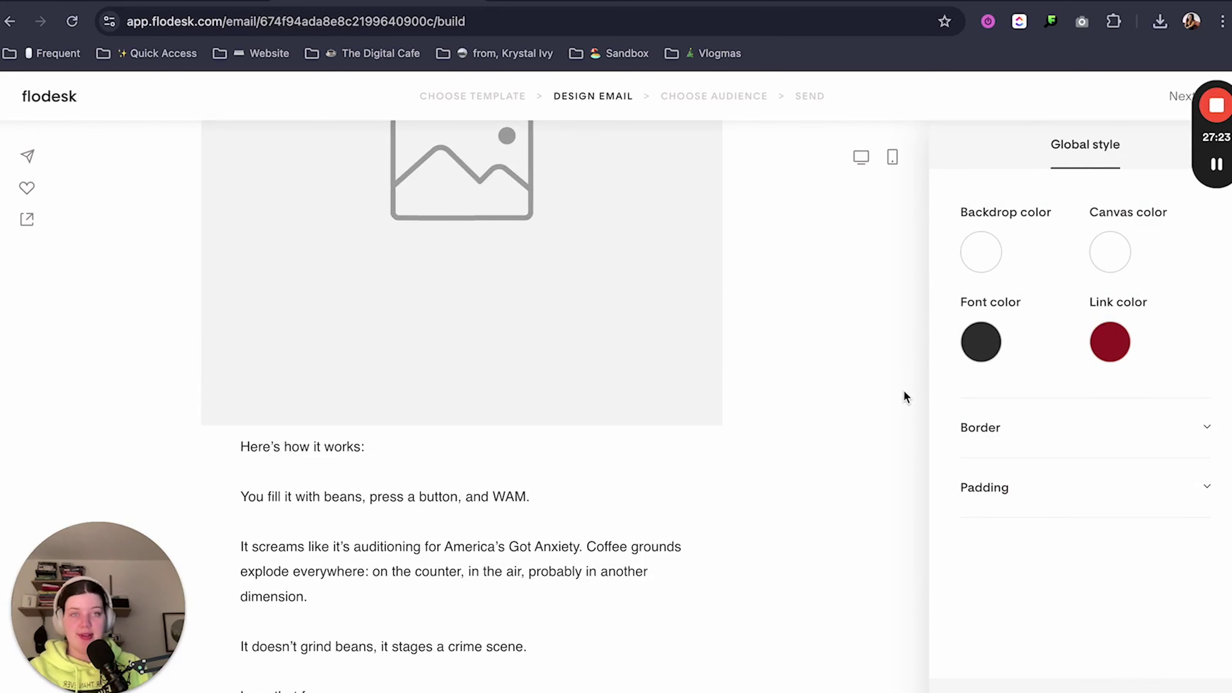
{"action": "scroll", "coordinate": [903, 393], "scroll_direction": "up", "scroll_amount": 3}
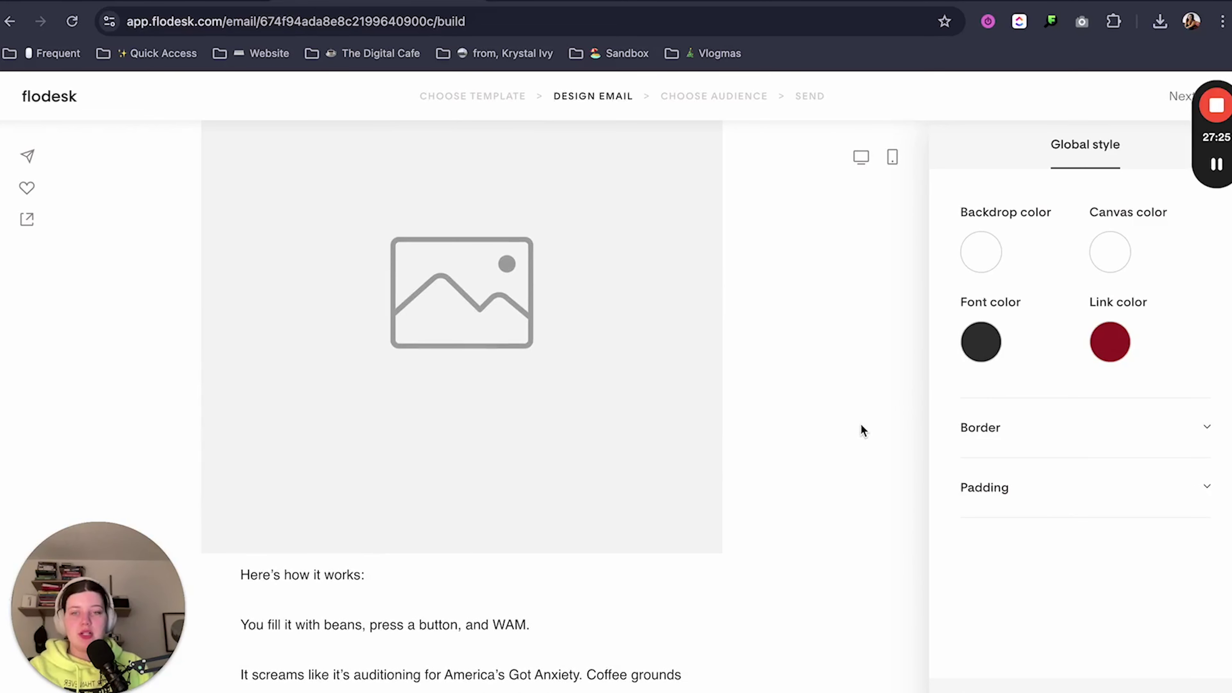
{"action": "scroll", "coordinate": [862, 430], "scroll_direction": "up", "scroll_amount": 8}
{"action": "scroll", "coordinate": [855, 420], "scroll_direction": "up", "scroll_amount": 14}
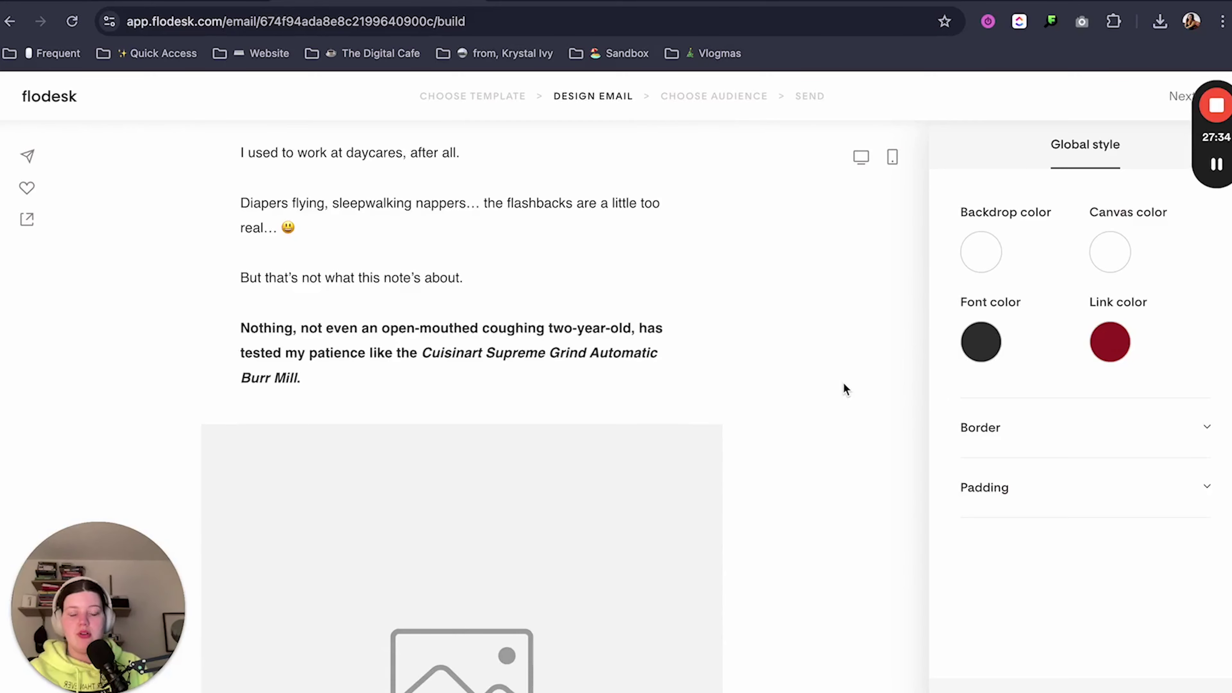
Step: Switch to the Canva design and paste the copied kitchen photo of the coffee grinder onto blank page 2
{"action": "key", "text": "ctrl+Tab"}
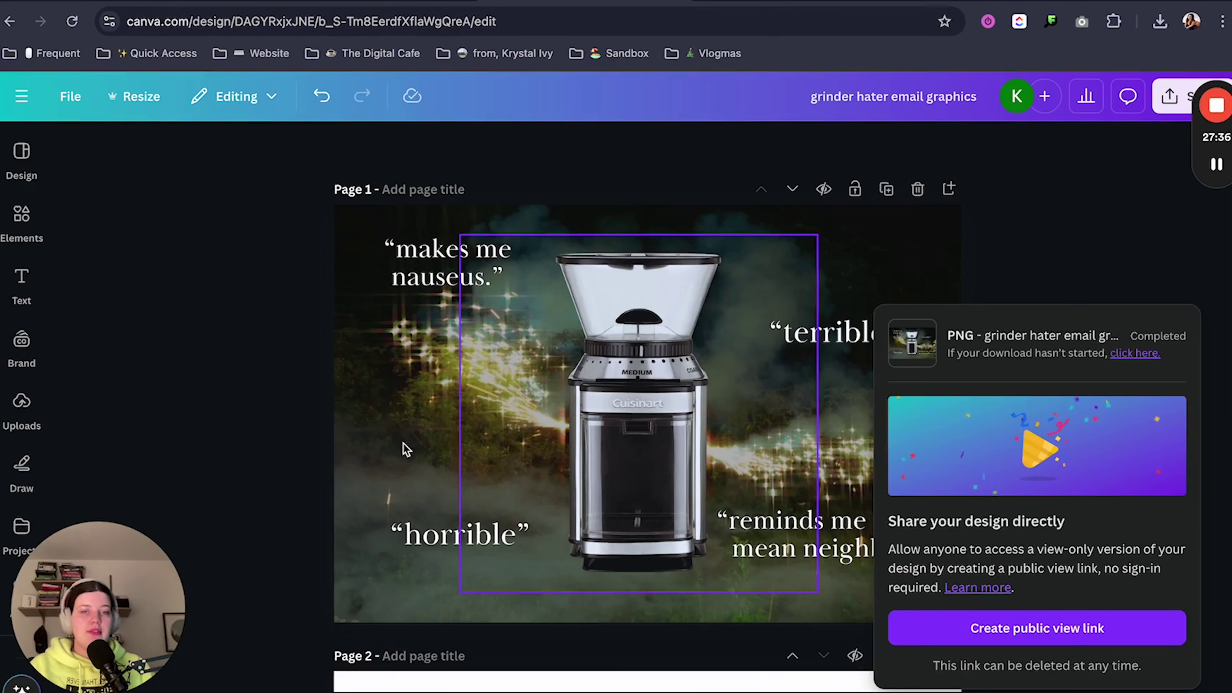
{"action": "key", "text": "Escape"}
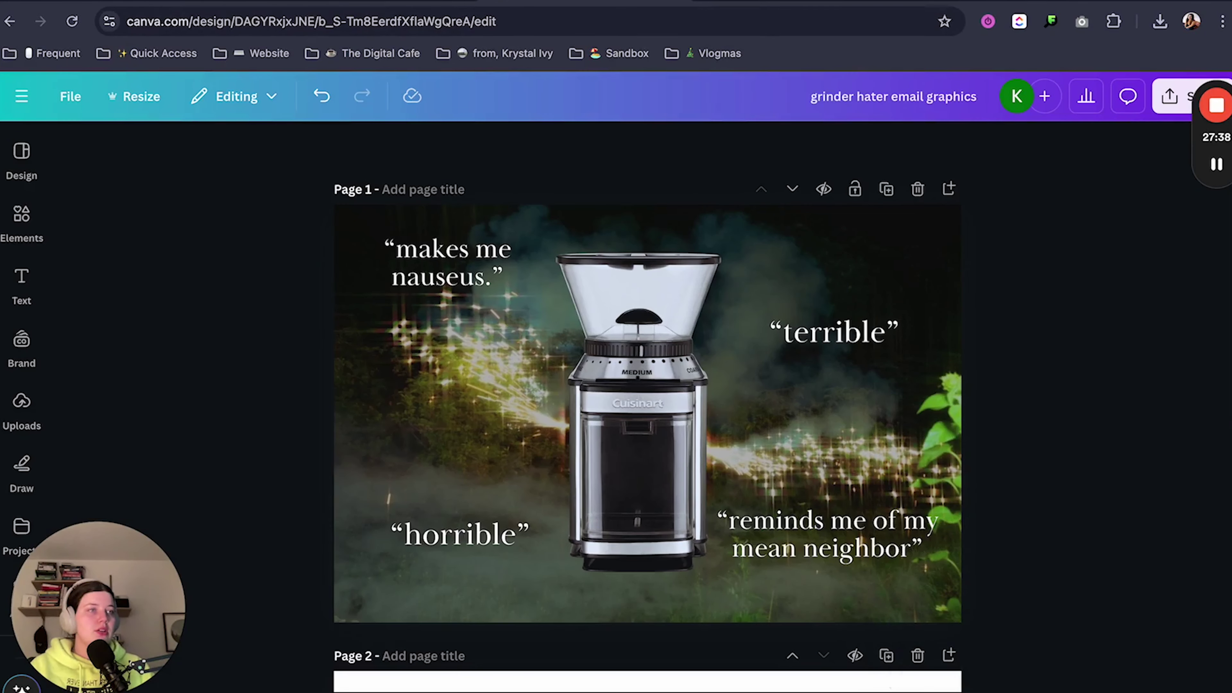
{"action": "key", "text": "super+Tab"}
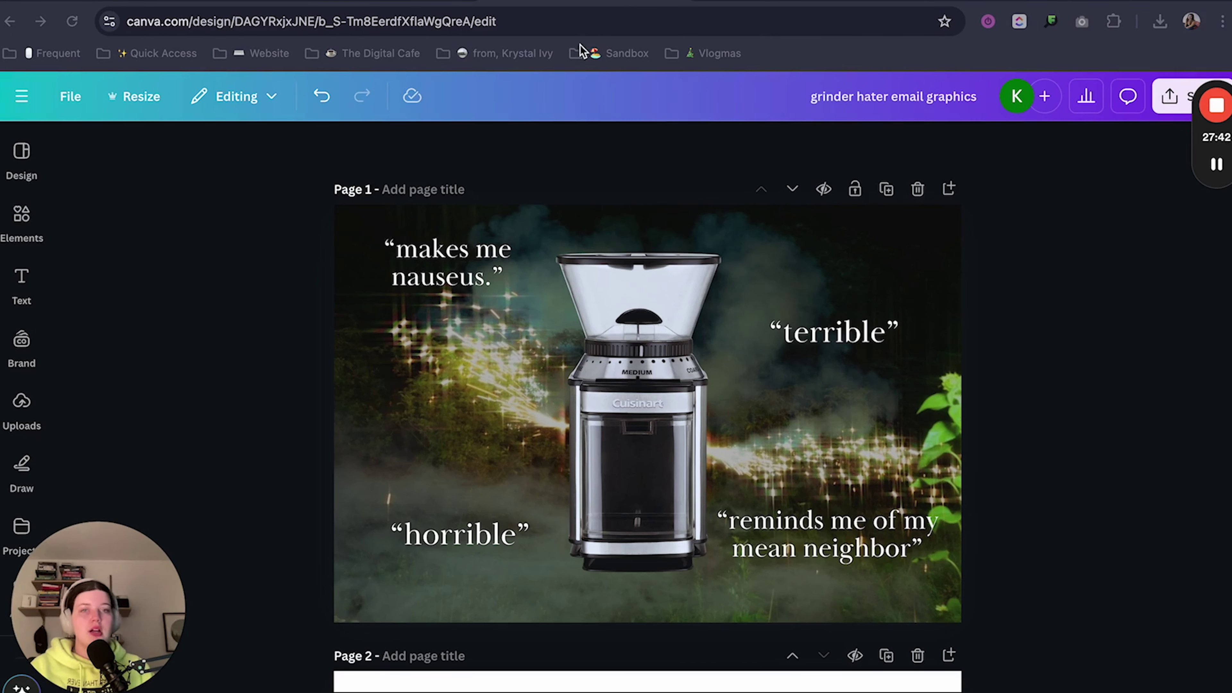
{"action": "scroll", "coordinate": [866, 473], "scroll_direction": "down", "scroll_amount": 5}
{"action": "left_click", "coordinate": [684, 437]}
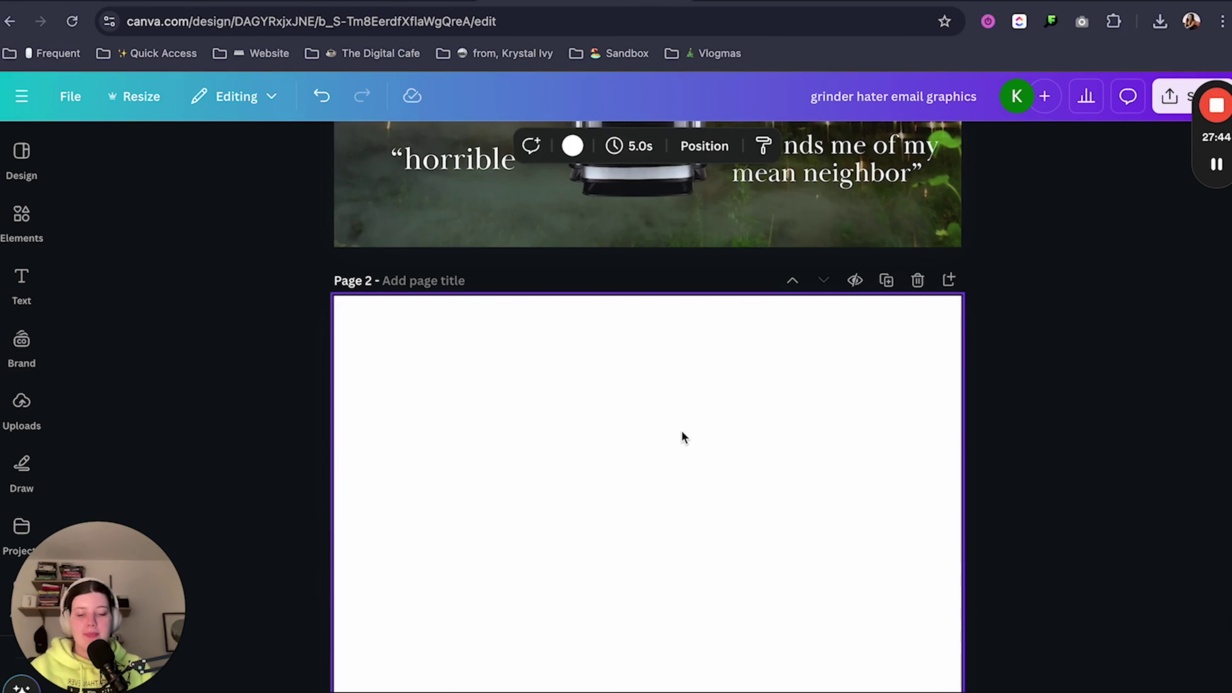
{"action": "key", "text": "ctrl+v"}
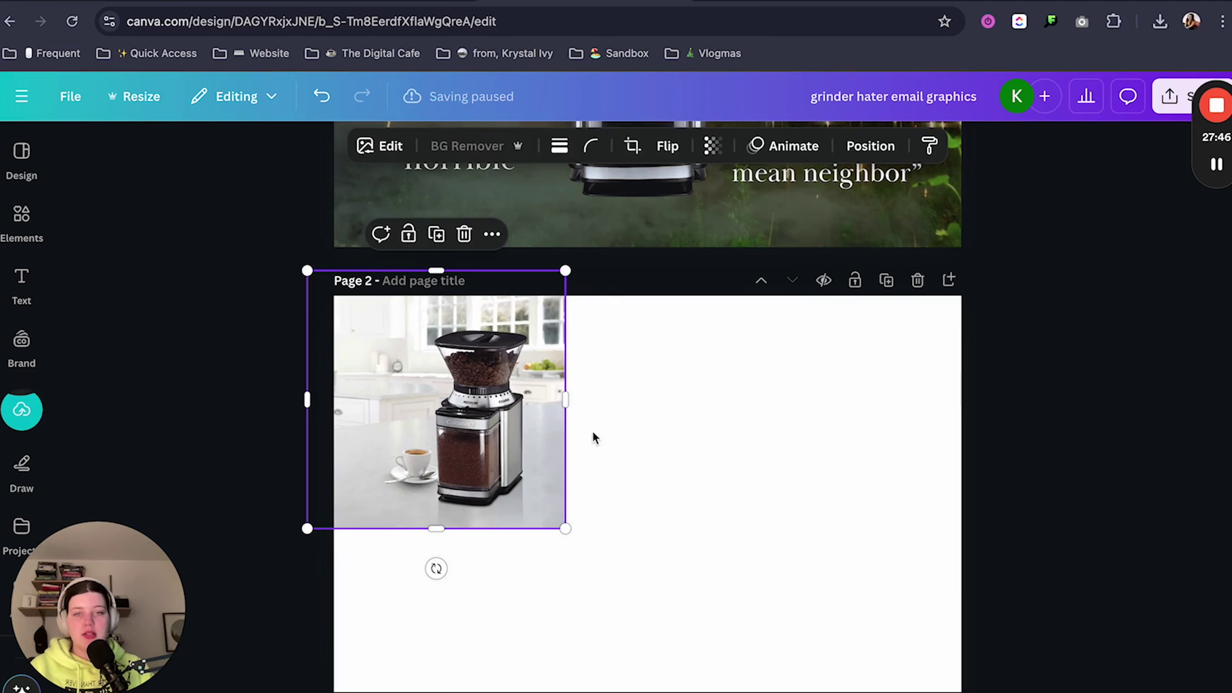
Step: Enlarge the kitchen photo to cover page 2, flush with the page's right edge and with the grinder on the right
{"action": "left_click_drag", "start_coordinate": [565, 529], "coordinate": [970, 680]}
{"action": "scroll", "coordinate": [1058, 359], "scroll_direction": "down", "scroll_amount": 5}
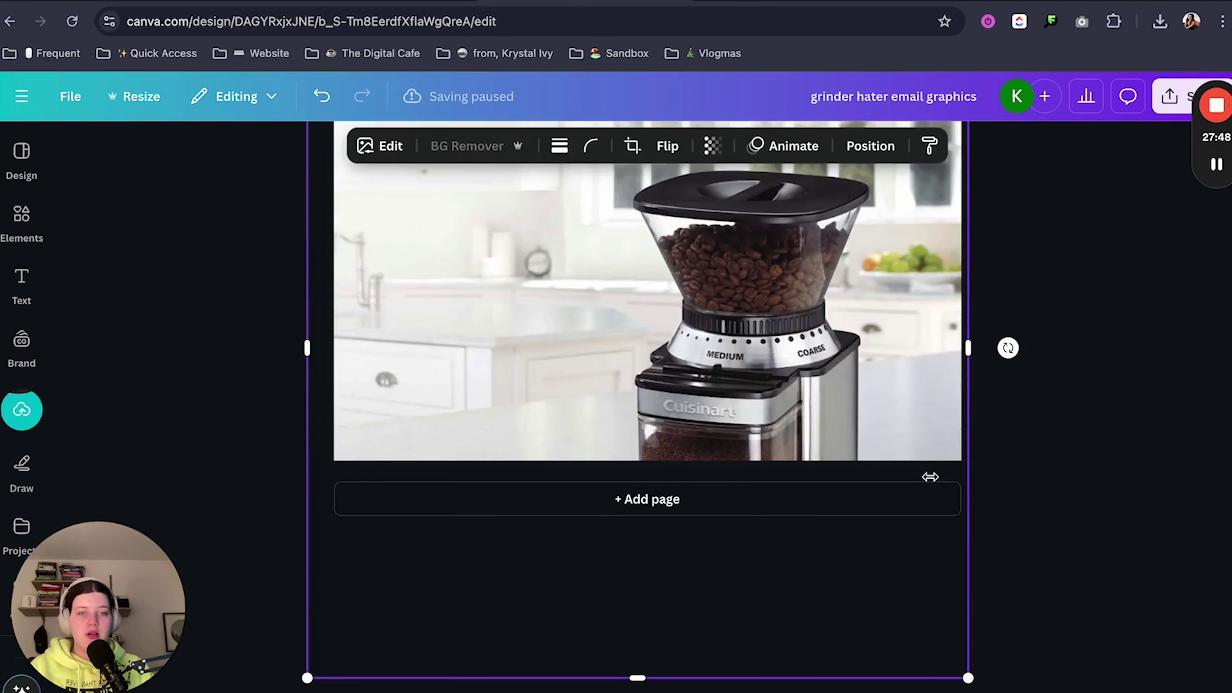
{"action": "scroll", "coordinate": [1076, 347], "scroll_direction": "up", "scroll_amount": 6}
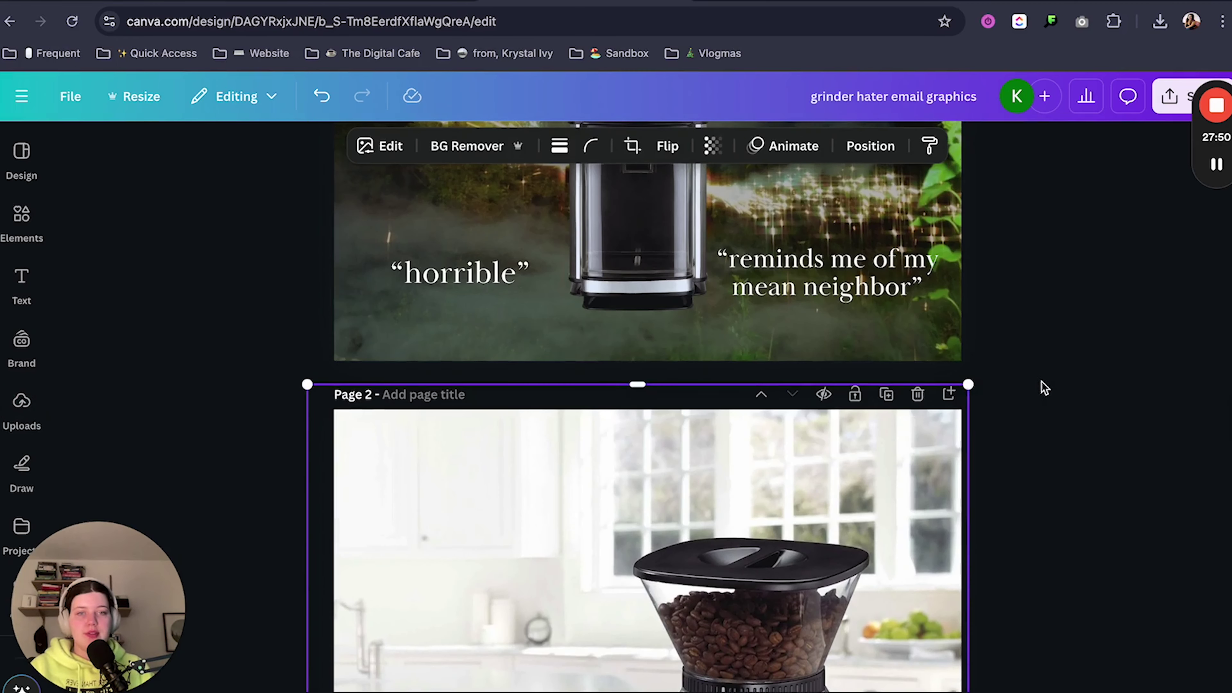
{"action": "scroll", "coordinate": [1043, 442], "scroll_direction": "down", "scroll_amount": 6}
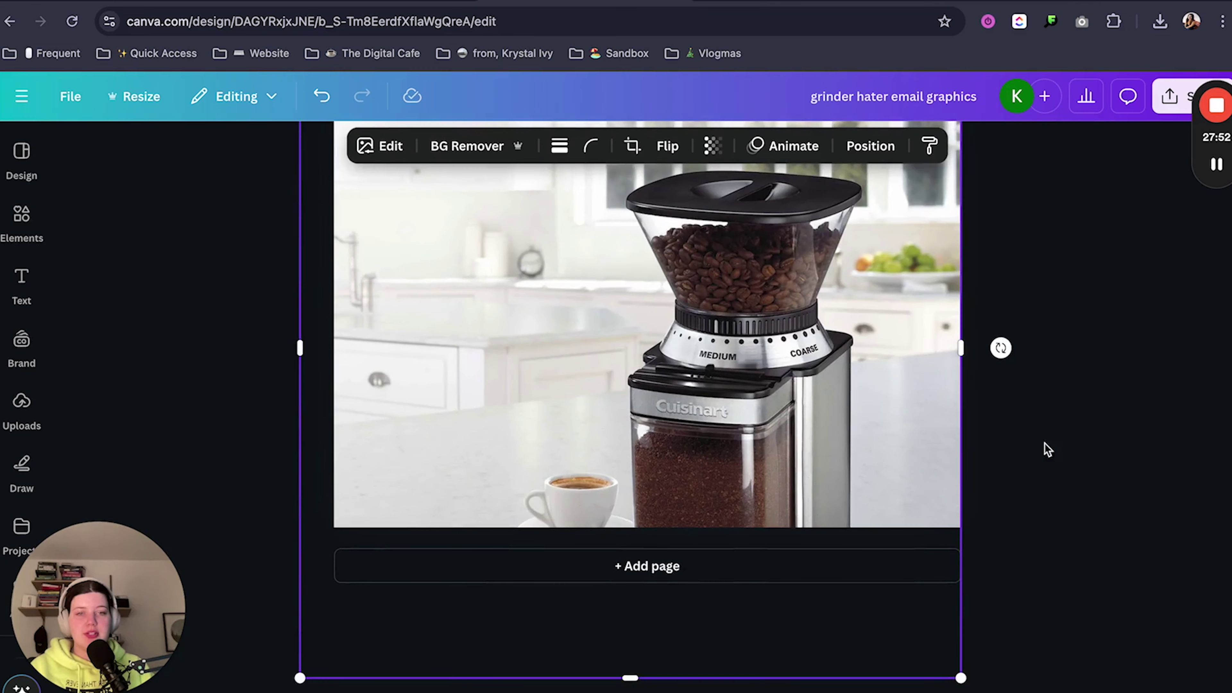
{"action": "left_click_drag", "start_coordinate": [955, 675], "coordinate": [903, 586]}
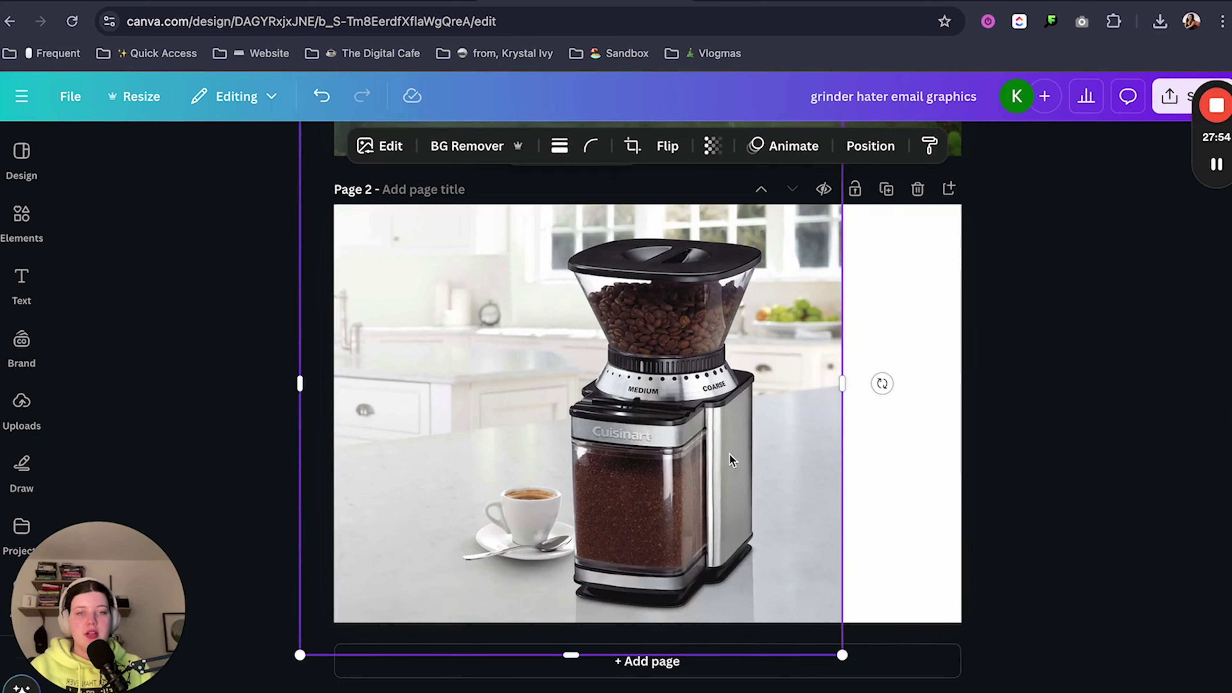
{"action": "left_click_drag", "start_coordinate": [740, 452], "coordinate": [864, 452]}
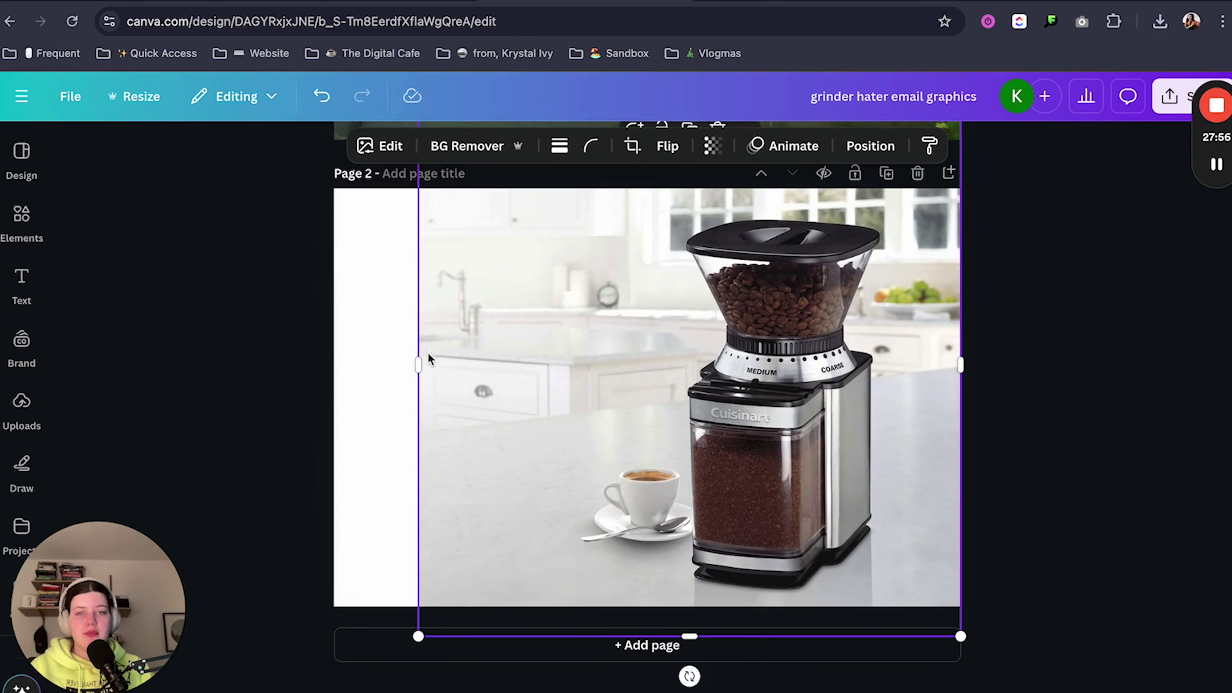
{"action": "left_click_drag", "start_coordinate": [425, 362], "coordinate": [322, 364]}
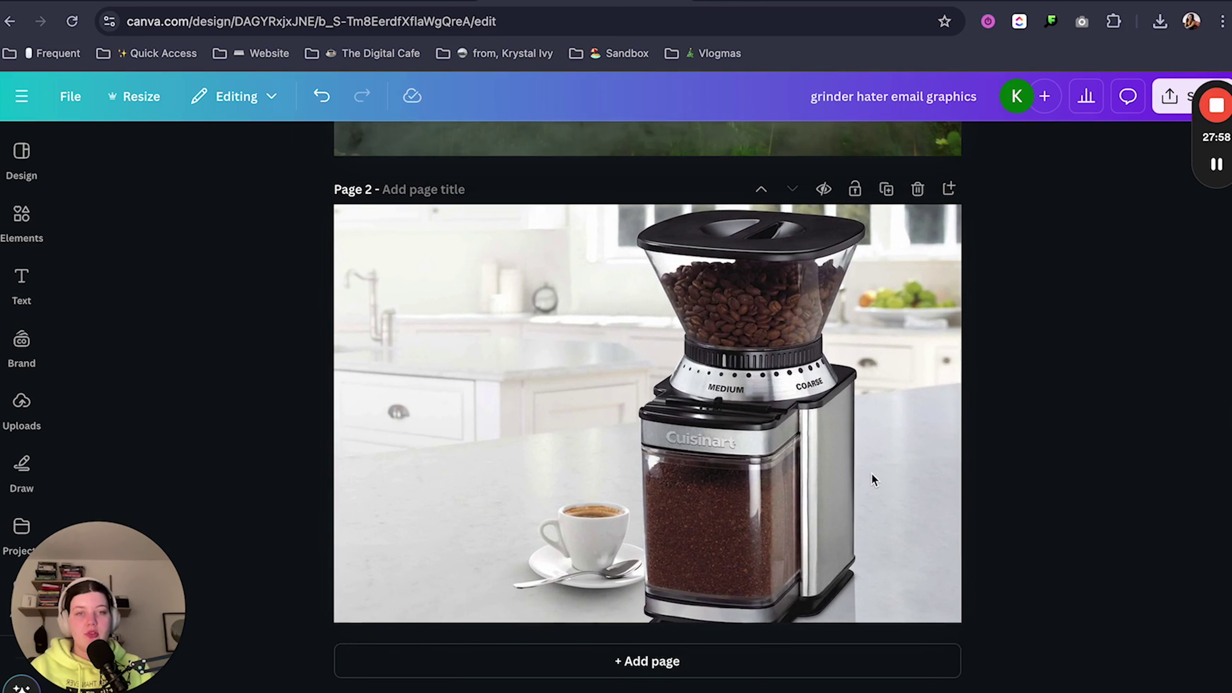
Step: Shrink the kitchen photo on page 2 and realign it to the page's right edge, leaving a blank strip at the left
{"action": "left_click", "coordinate": [854, 467]}
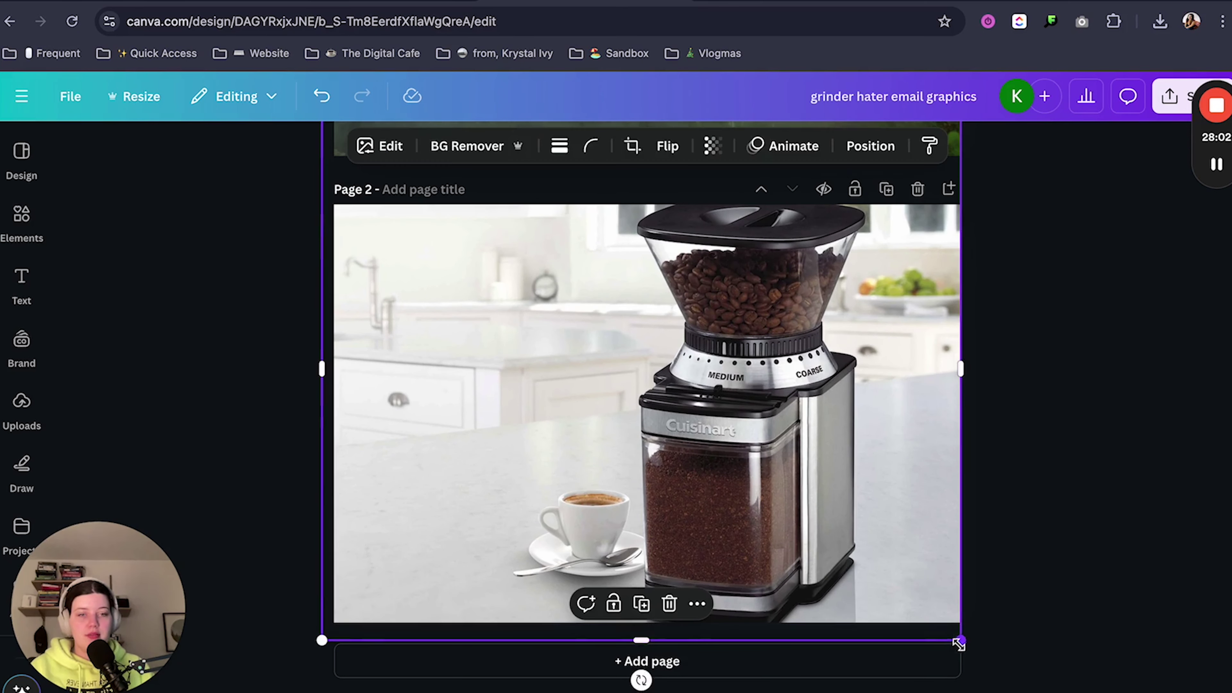
{"action": "left_click_drag", "start_coordinate": [958, 644], "coordinate": [886, 639]}
{"action": "left_click_drag", "start_coordinate": [754, 469], "coordinate": [826, 467]}
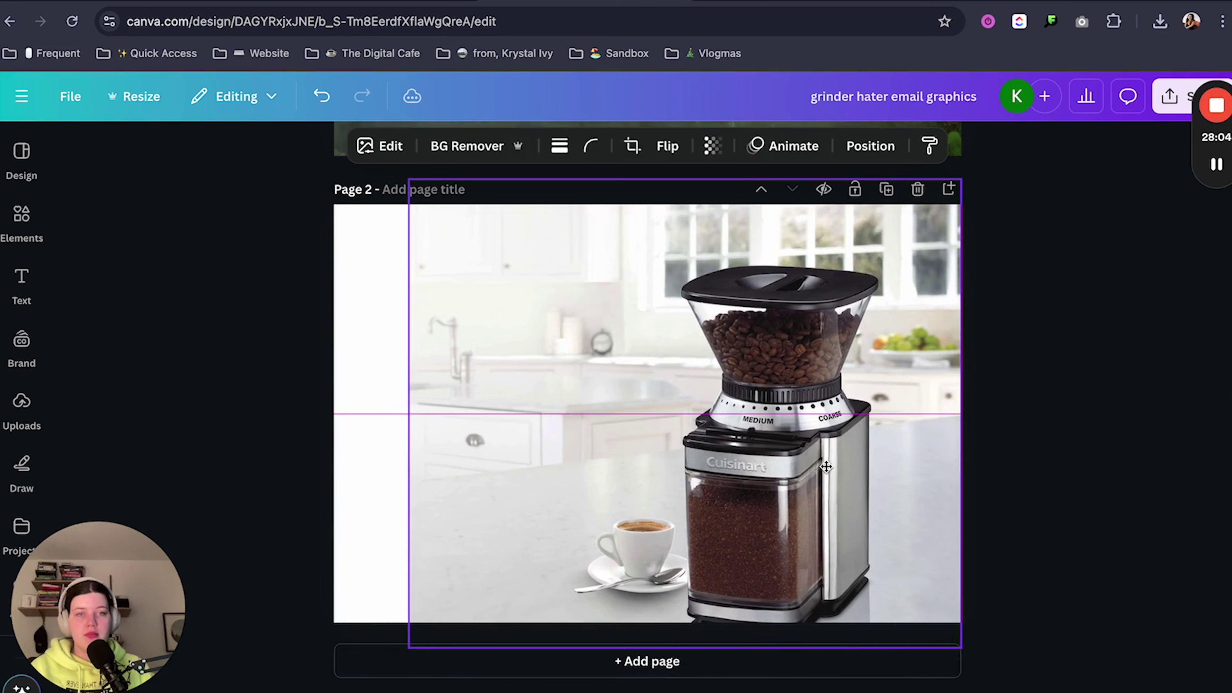
Step: Extend the kitchen photo leftward past the page's left edge using a freeform Magic Expand
{"action": "left_click", "coordinate": [393, 146]}
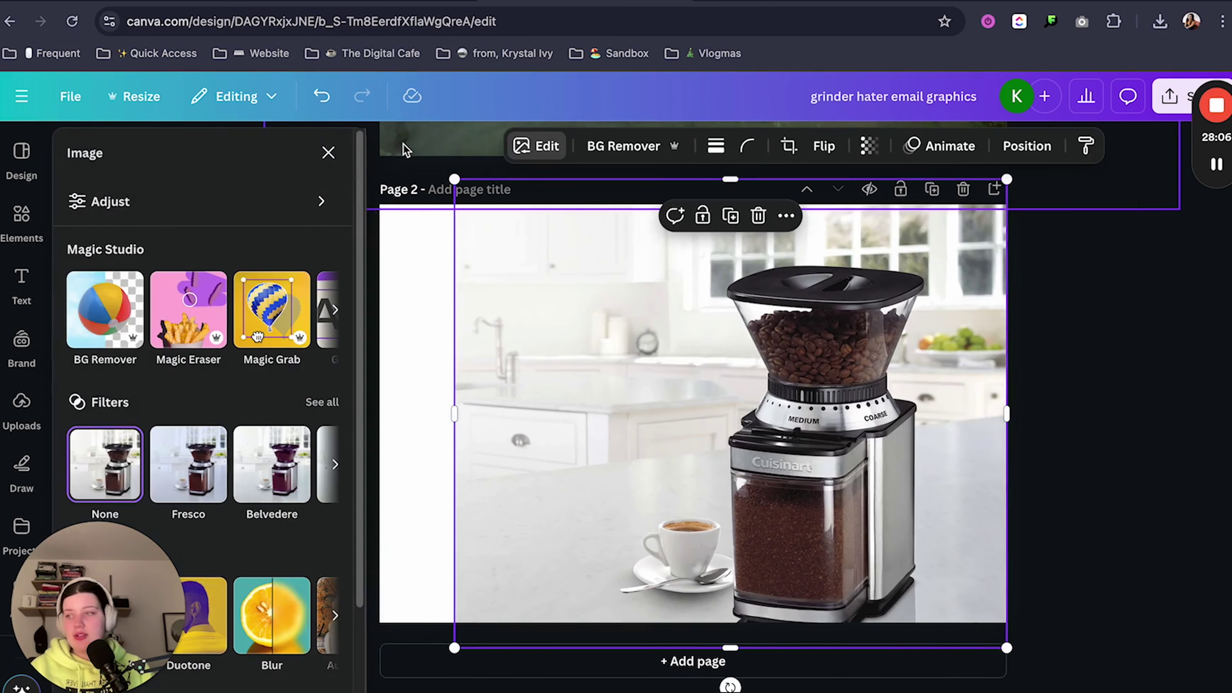
{"action": "left_click_drag", "start_coordinate": [103, 604], "coordinate": [1038, 569]}
{"action": "scroll", "coordinate": [293, 323], "scroll_direction": "right", "scroll_amount": 2}
{"action": "scroll", "coordinate": [293, 323], "scroll_direction": "right", "scroll_amount": 2}
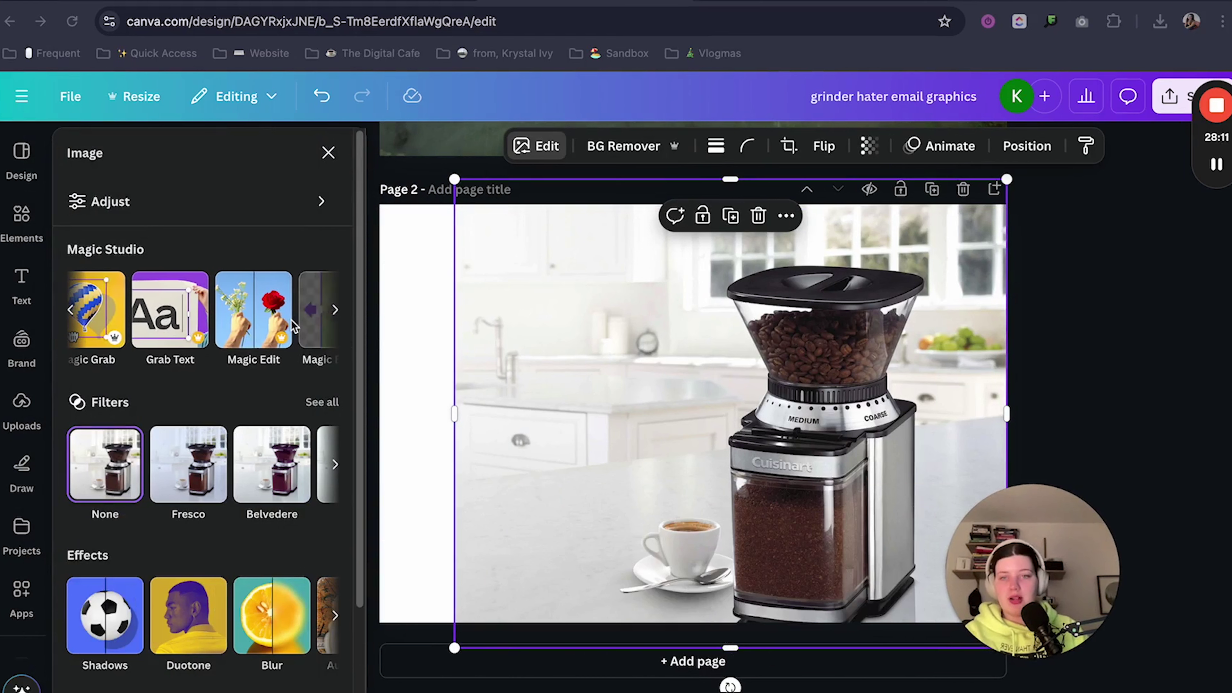
{"action": "scroll", "coordinate": [294, 326], "scroll_direction": "right", "scroll_amount": 2}
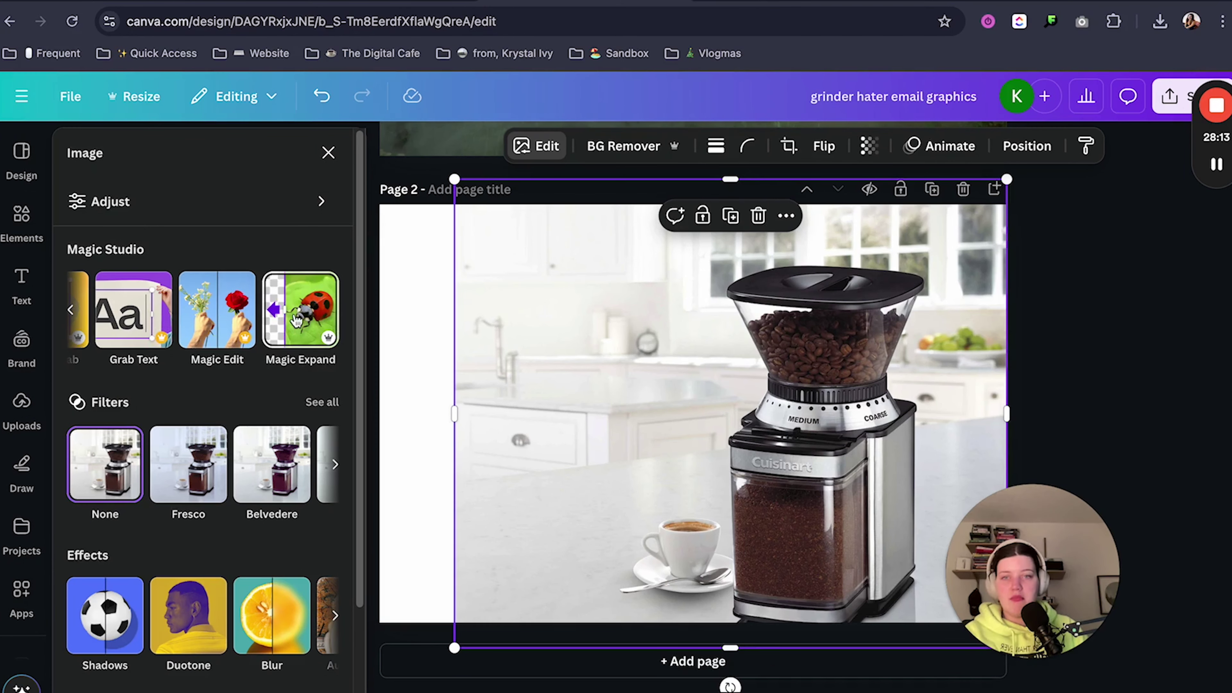
{"action": "left_click", "coordinate": [299, 320]}
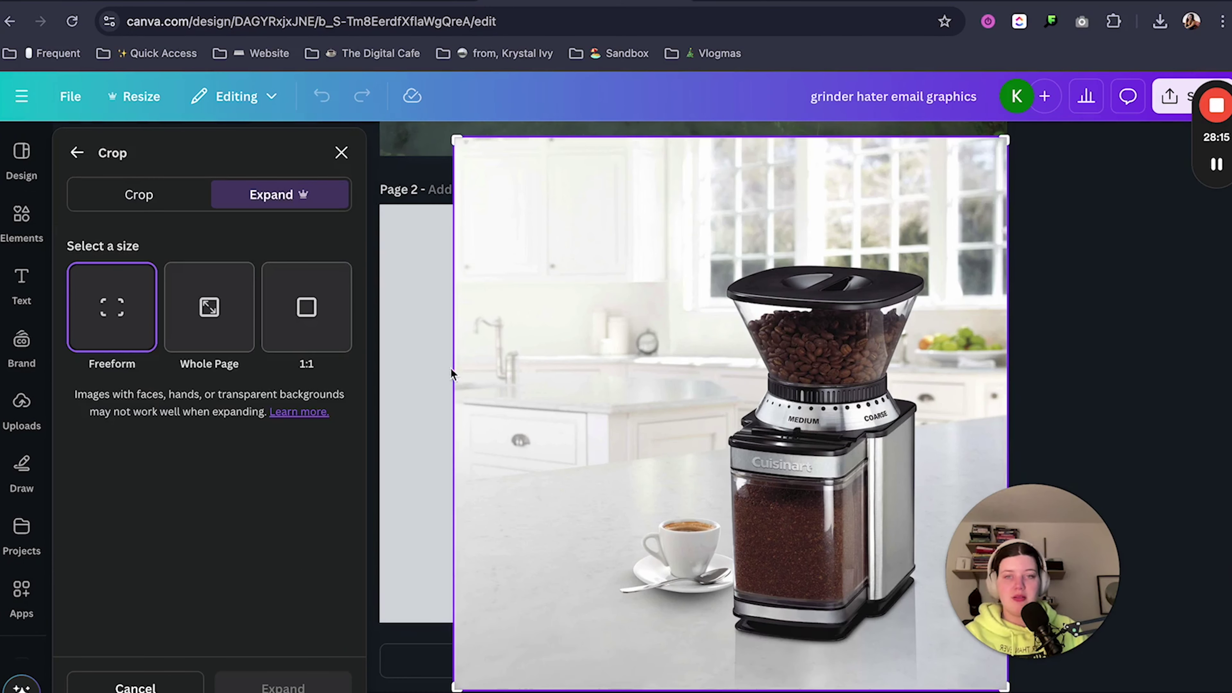
{"action": "left_click_drag", "start_coordinate": [445, 142], "coordinate": [367, 139]}
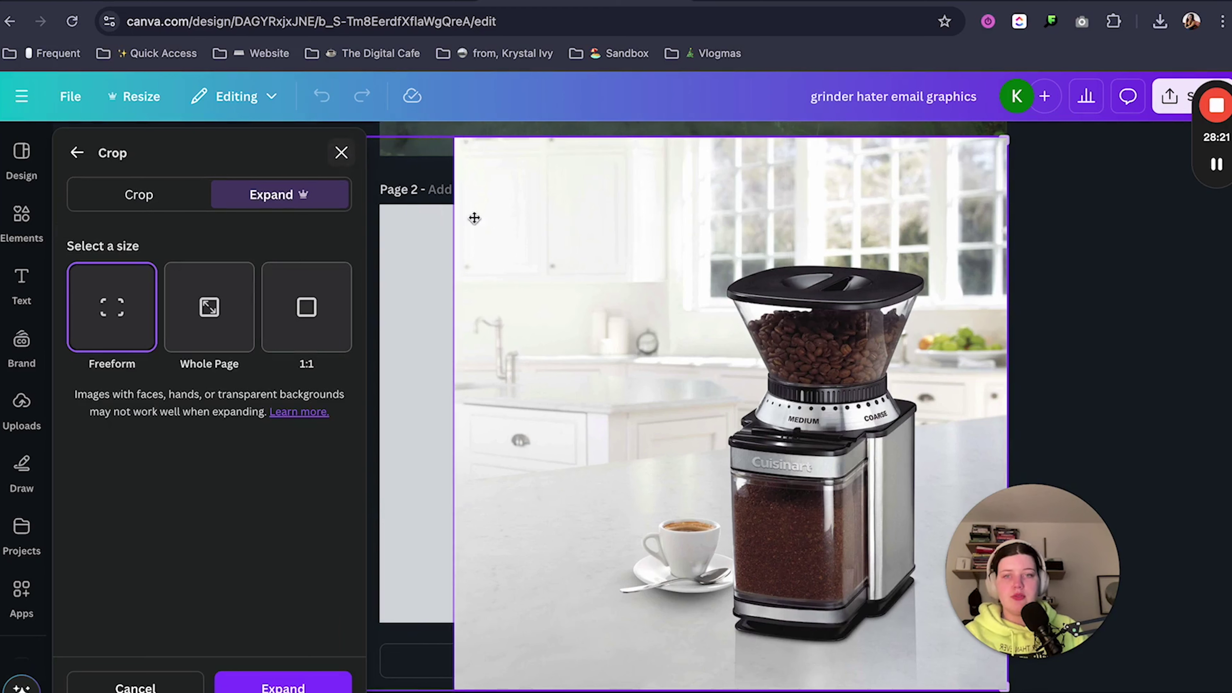
{"action": "left_click", "coordinate": [310, 685]}
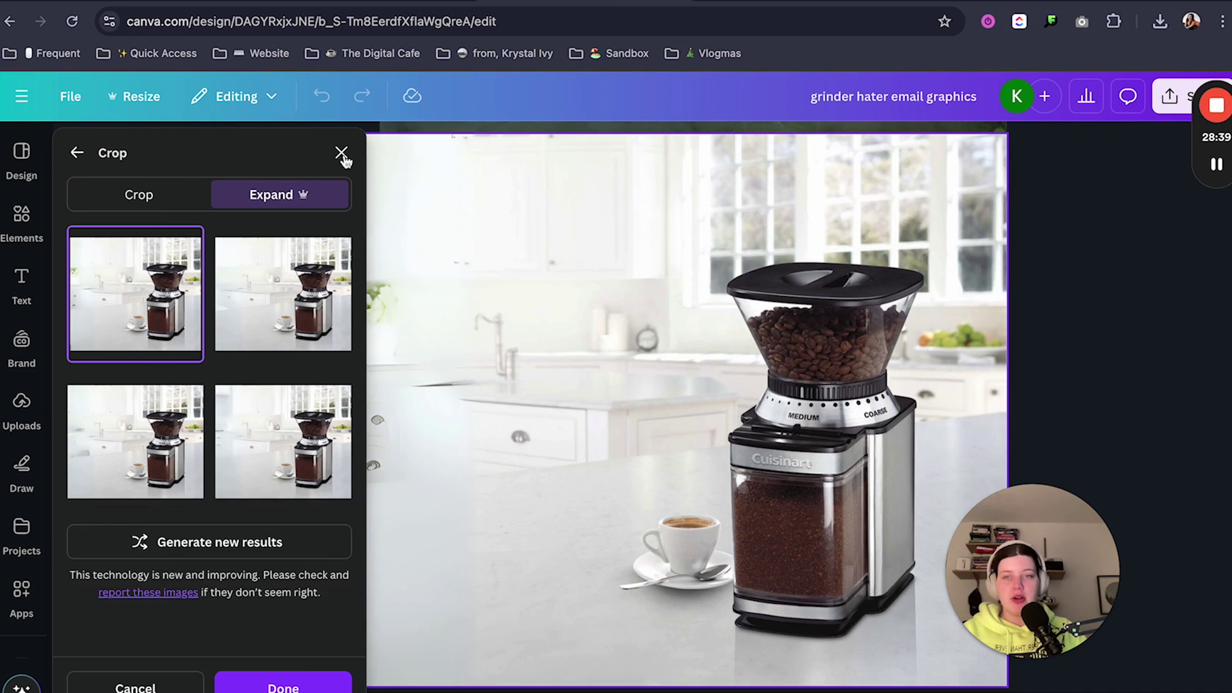
{"action": "left_click", "coordinate": [77, 153]}
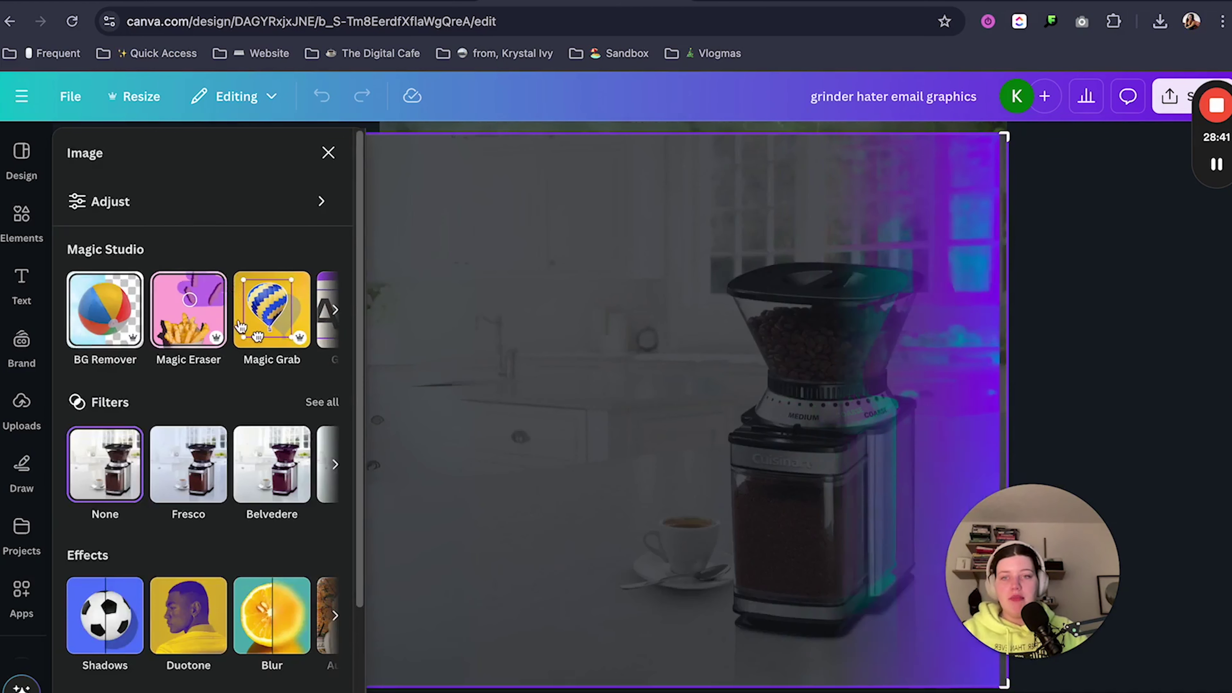
Step: Try a Magic Edit of "sad puppy looking from over the counter" across the lower cabinets left of the grinder
{"action": "scroll", "coordinate": [266, 330], "scroll_direction": "right", "scroll_amount": 3}
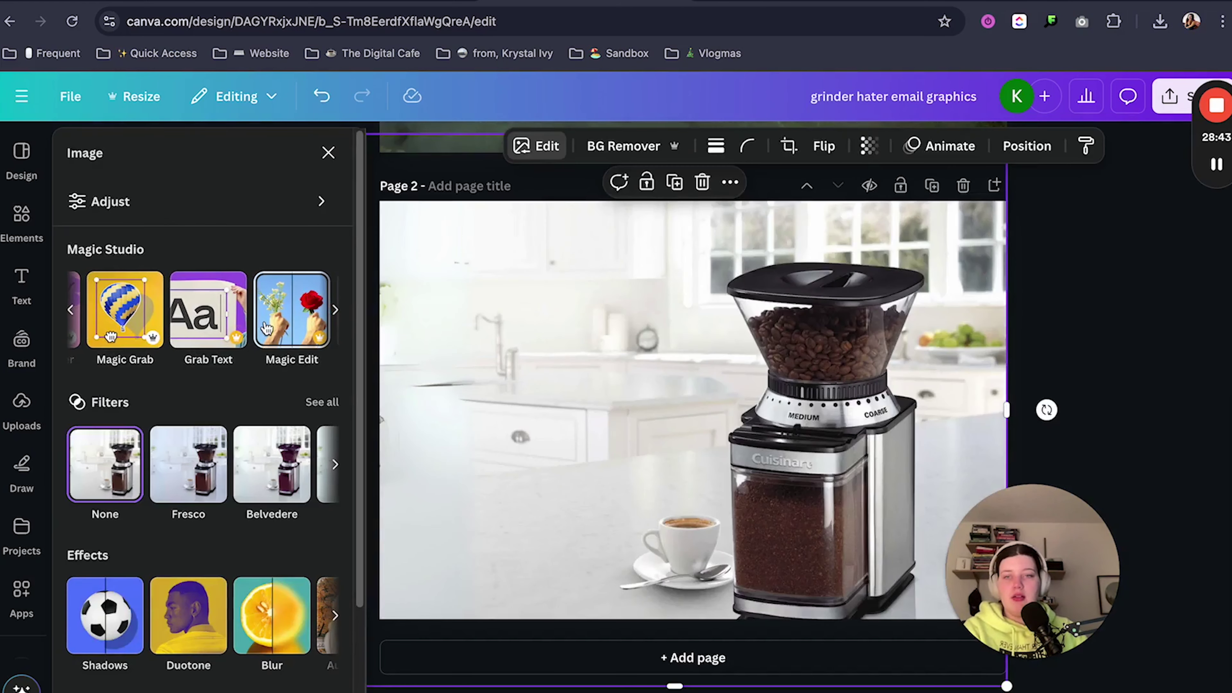
{"action": "left_click", "coordinate": [280, 326]}
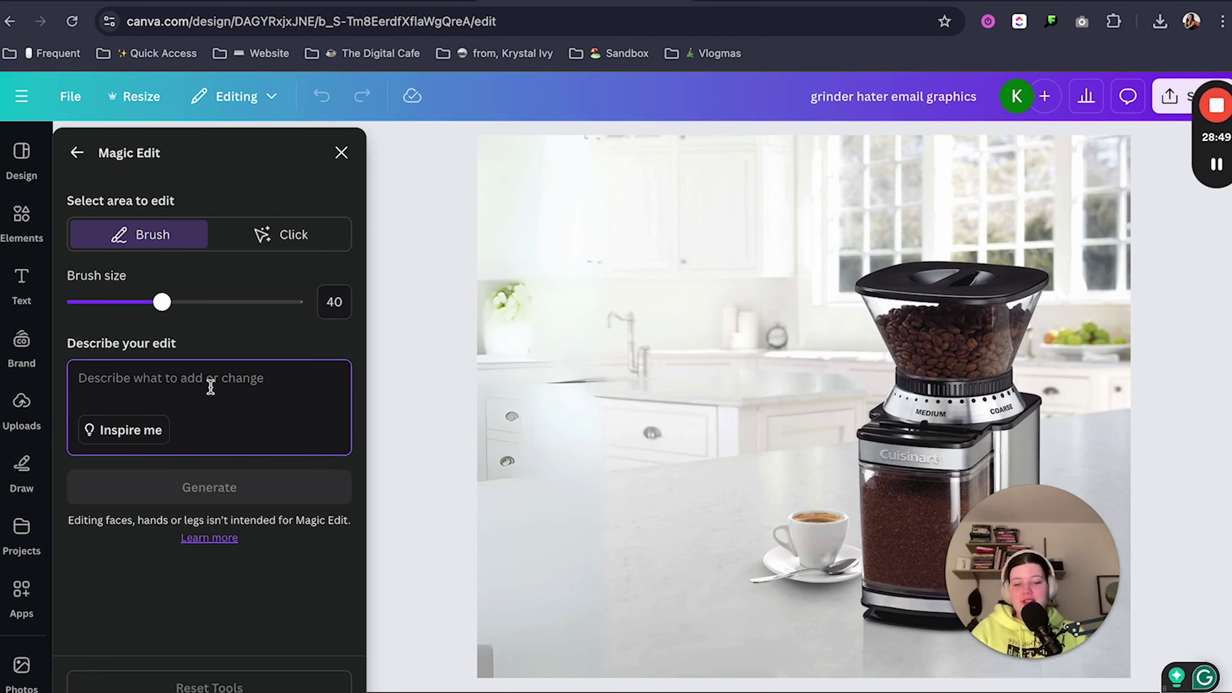
{"action": "type", "text": "sad puppy looking from"}
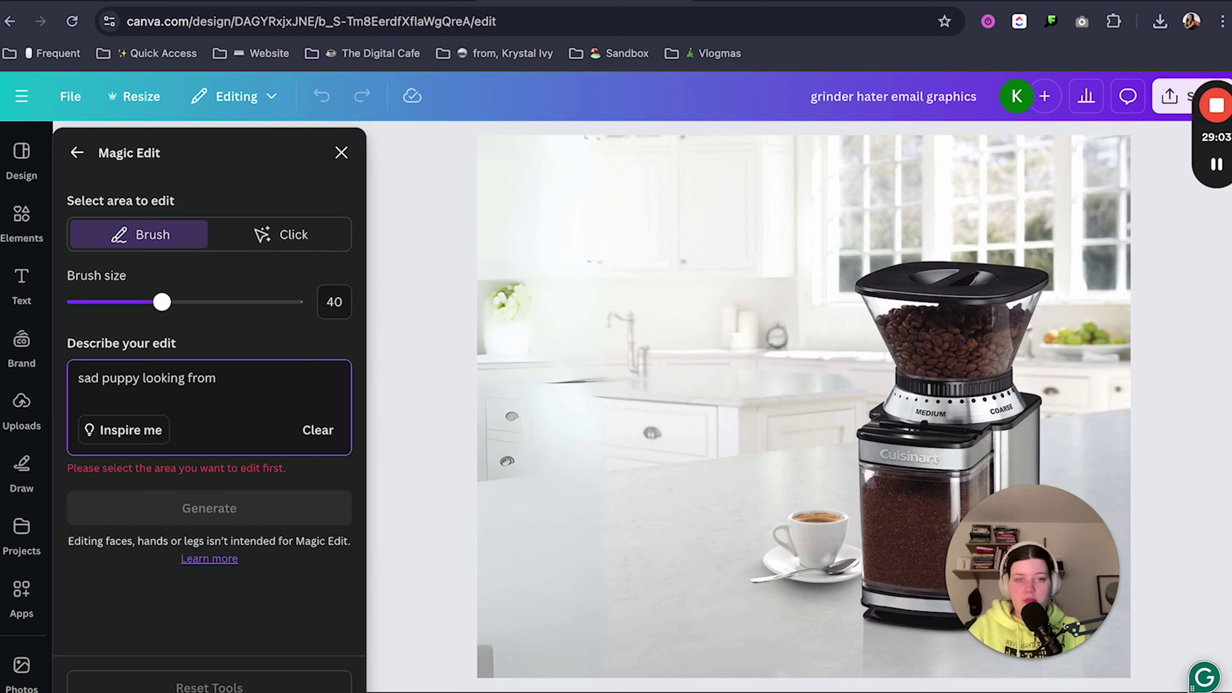
{"action": "mouse_move", "coordinate": [509, 437]}
{"action": "left_mouse_down"}
{"action": "mouse_move", "coordinate": [572, 449]}
{"action": "mouse_move", "coordinate": [578, 421]}
{"action": "mouse_move", "coordinate": [745, 428]}
{"action": "mouse_move", "coordinate": [515, 424]}
{"action": "mouse_move", "coordinate": [558, 402]}
{"action": "mouse_move", "coordinate": [715, 400]}
{"action": "mouse_move", "coordinate": [743, 413]}
{"action": "left_mouse_up"}
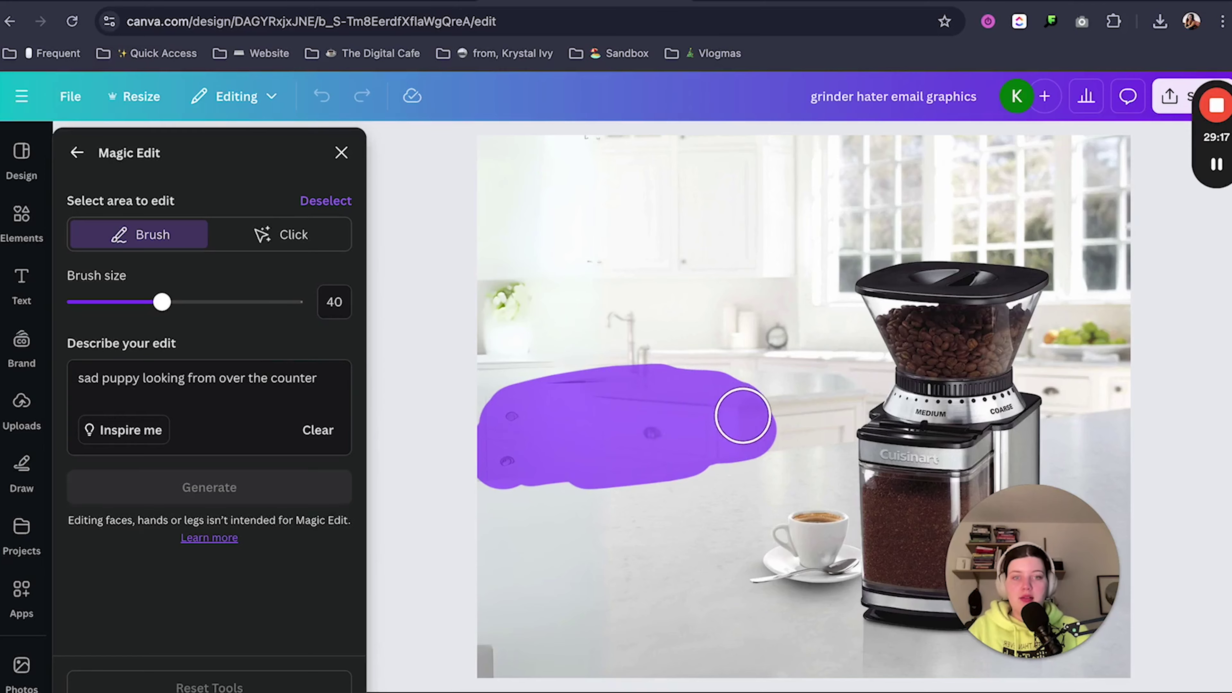
{"action": "left_click", "coordinate": [229, 507]}
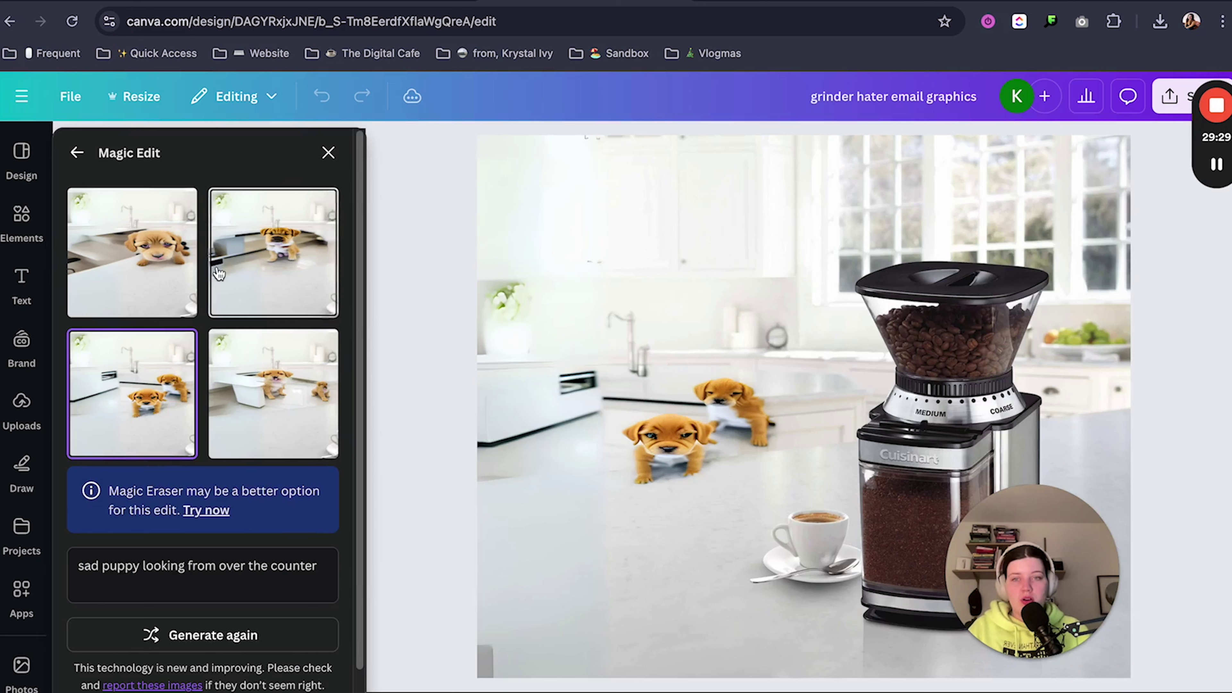
{"action": "left_click", "coordinate": [152, 273]}
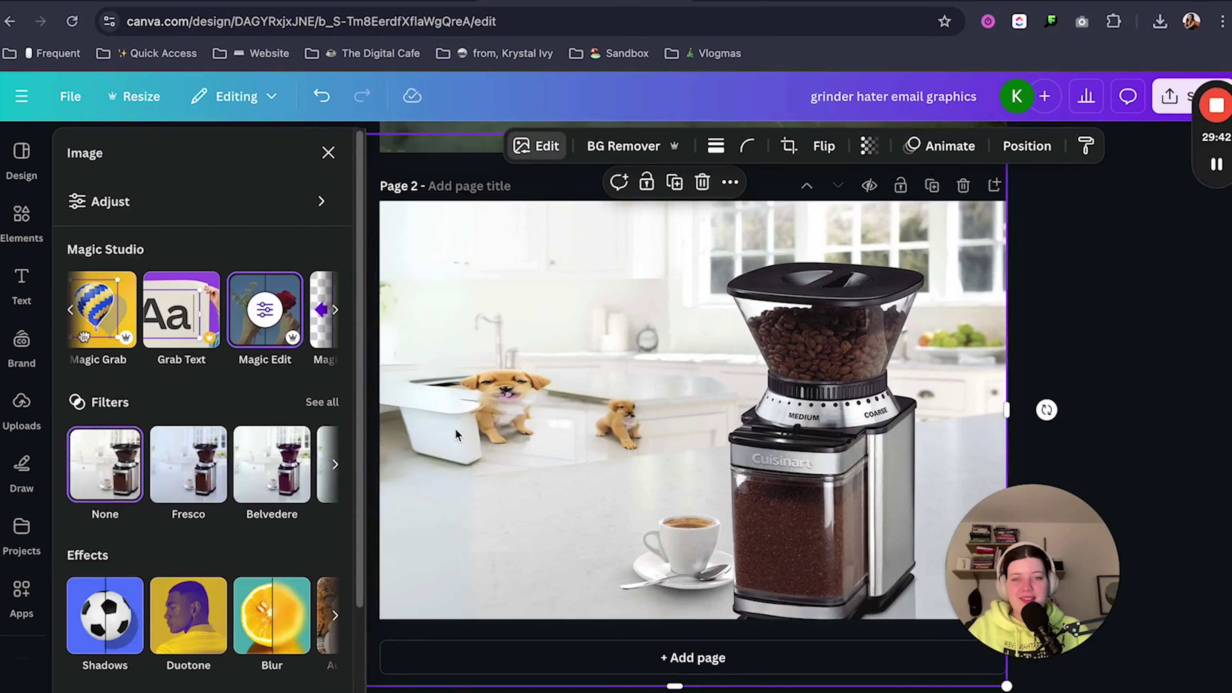
Step: Undo the puppy Magic Edit on the kitchen photo
{"action": "left_click_drag", "start_coordinate": [530, 421], "coordinate": [550, 476]}
{"action": "key", "text": "ctrl+z"}
{"action": "key", "text": "ctrl+z"}
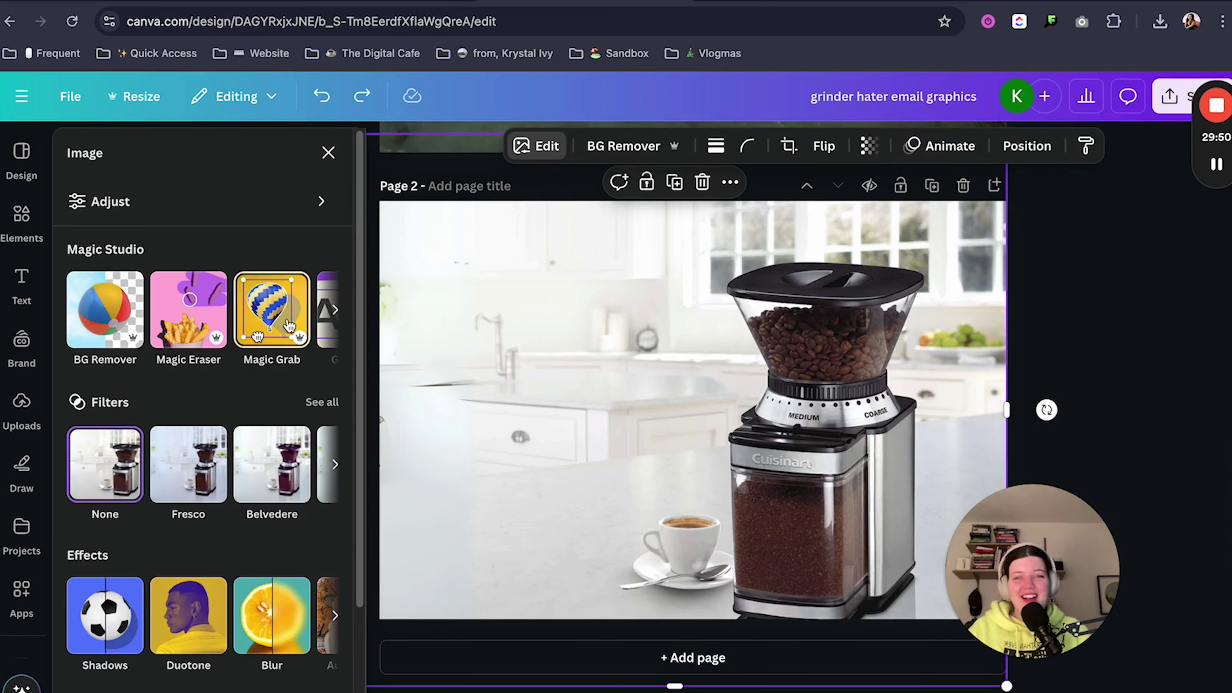
Step: Start a new Magic Edit on the kitchen photo described as "very sad kid with half face showing above a white countertop"
{"action": "scroll", "coordinate": [288, 325], "scroll_direction": "right", "scroll_amount": 3}
{"action": "left_click", "coordinate": [238, 335]}
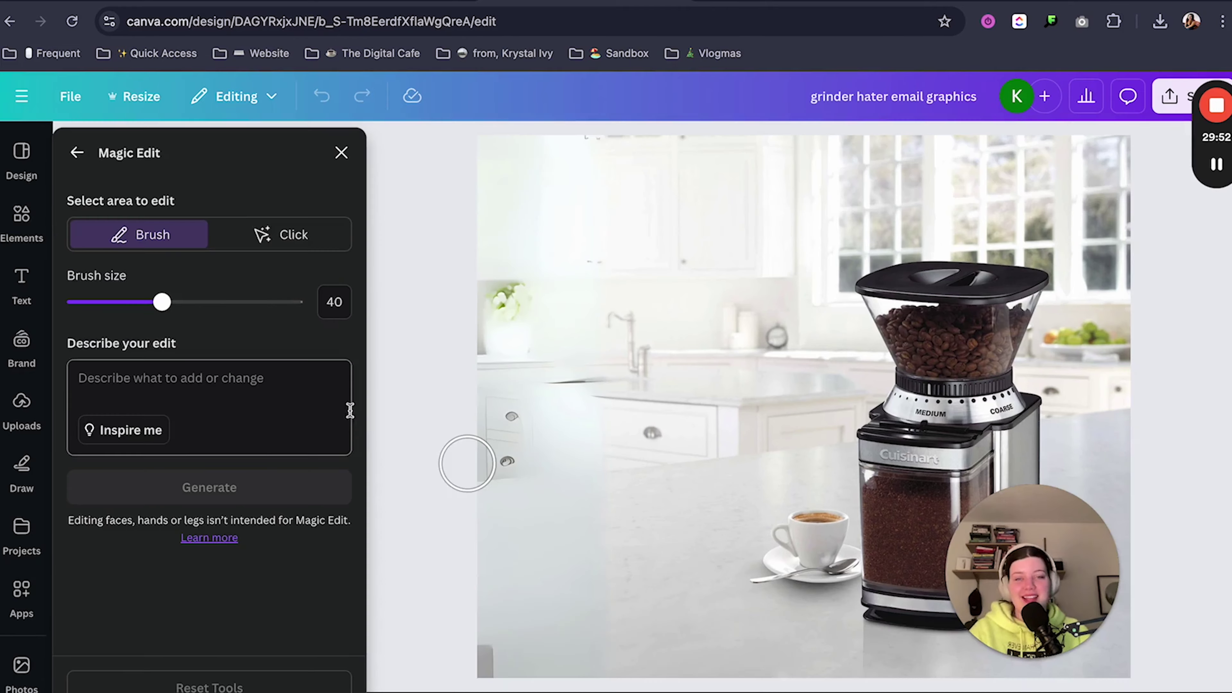
{"action": "left_click", "coordinate": [234, 394]}
{"action": "type", "text": "very"}
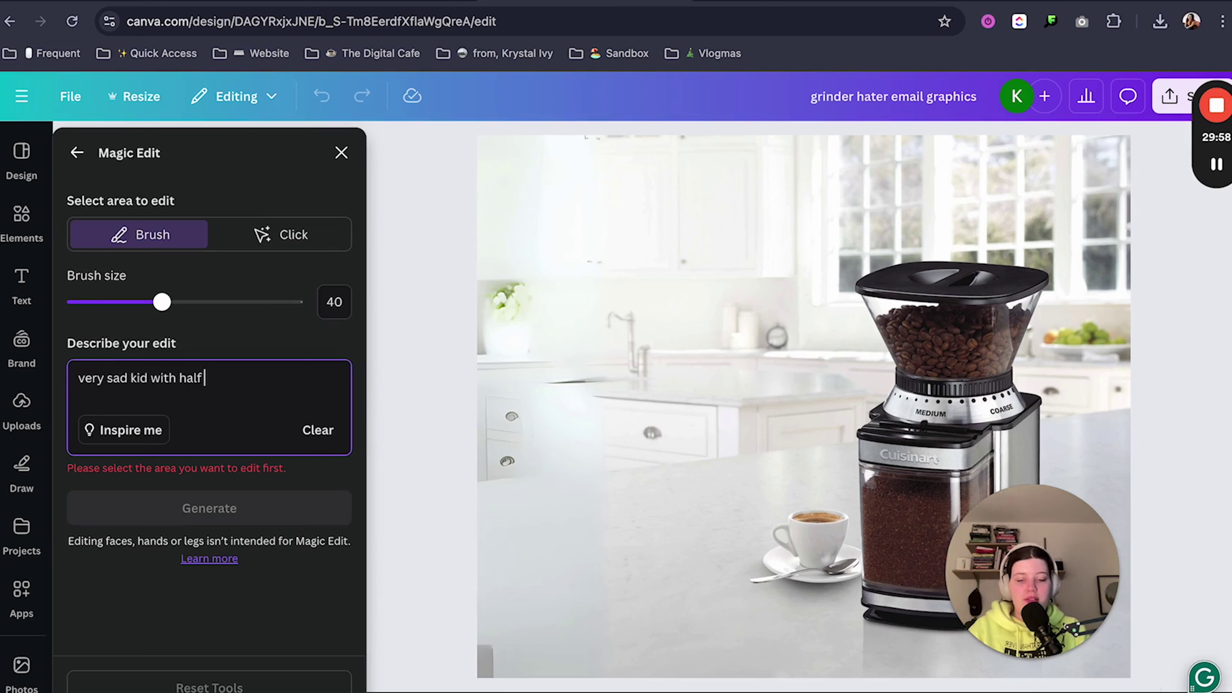
{"action": "type", "text": "sad kid with half face show"}
{"action": "type", "text": "ing above a white countertop"}
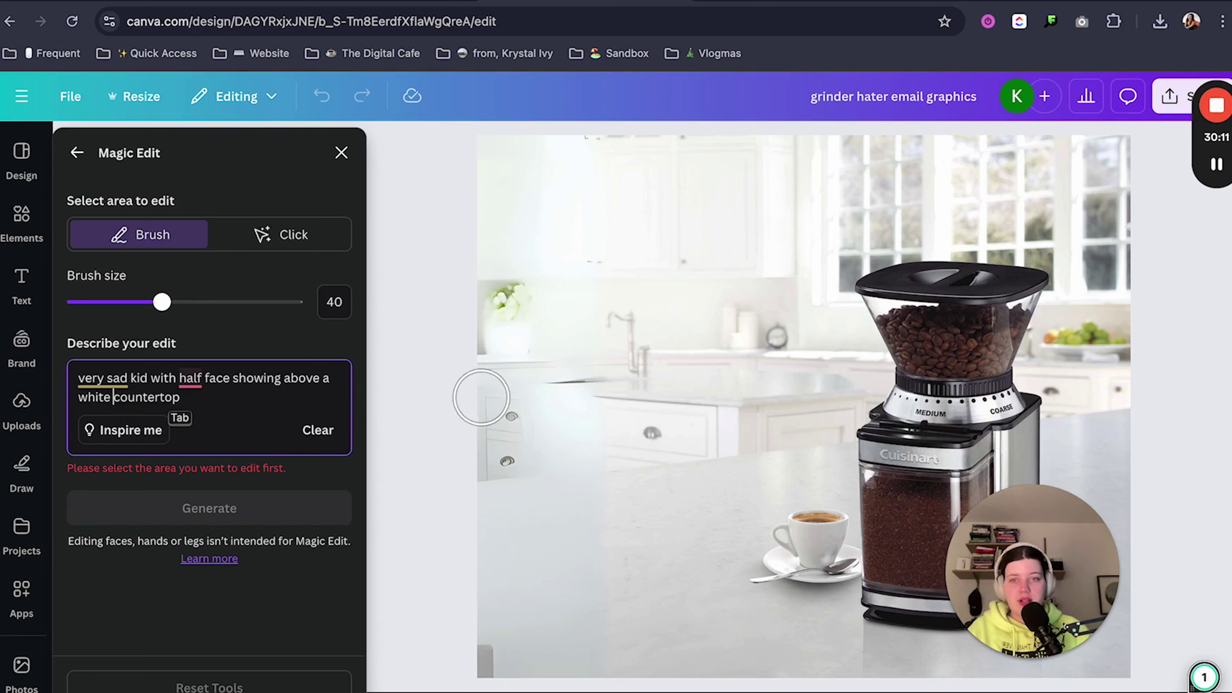
Step: Brush over the cabinets and counter edge left of the grinder, with the brush size raised to 71, and generate the edit
{"action": "left_click_drag", "start_coordinate": [525, 436], "coordinate": [610, 439]}
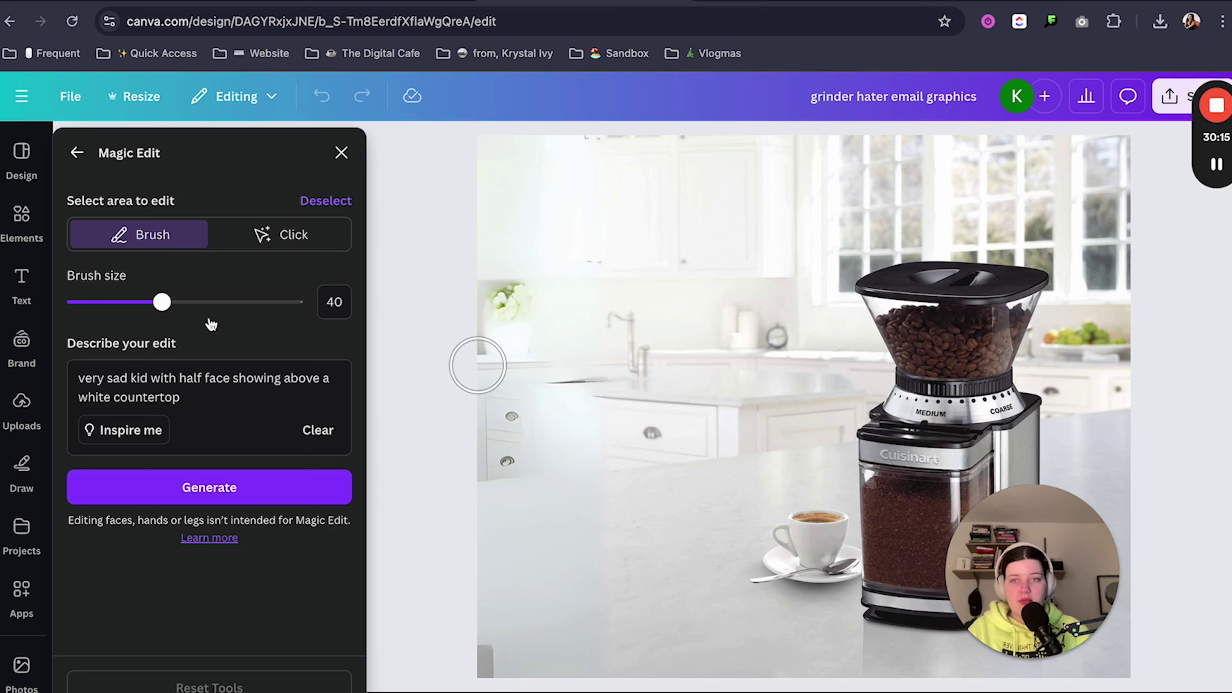
{"action": "left_click_drag", "start_coordinate": [162, 301], "coordinate": [231, 302]}
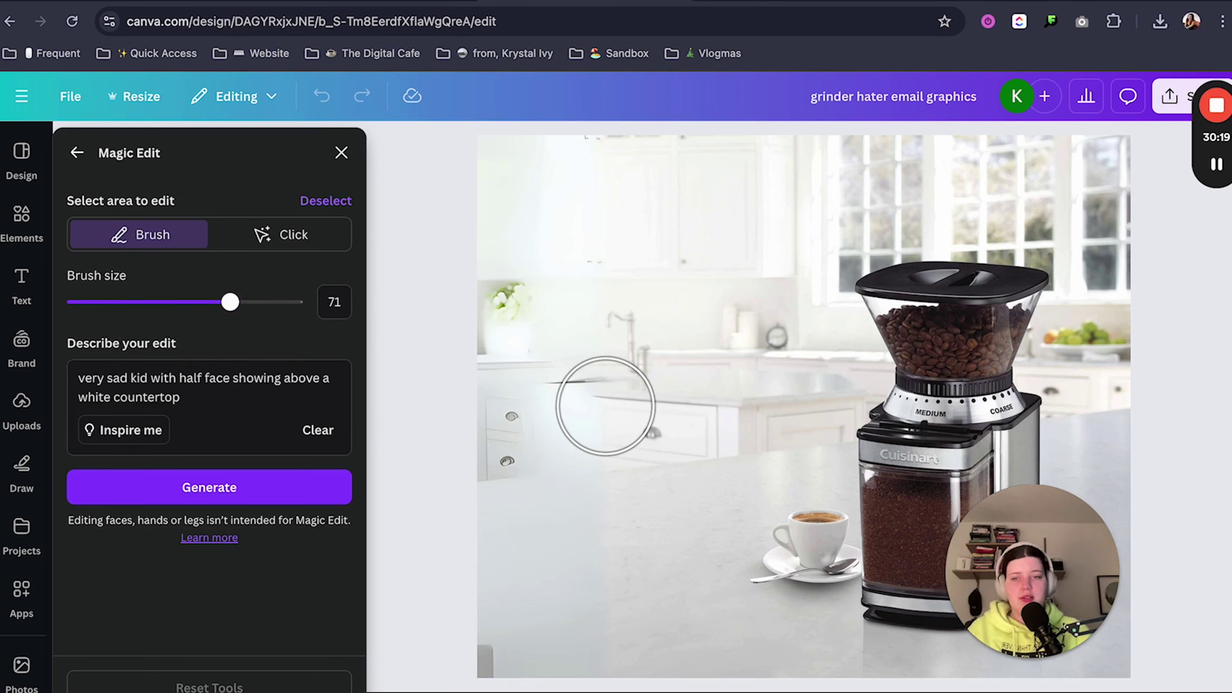
{"action": "left_click", "coordinate": [210, 474]}
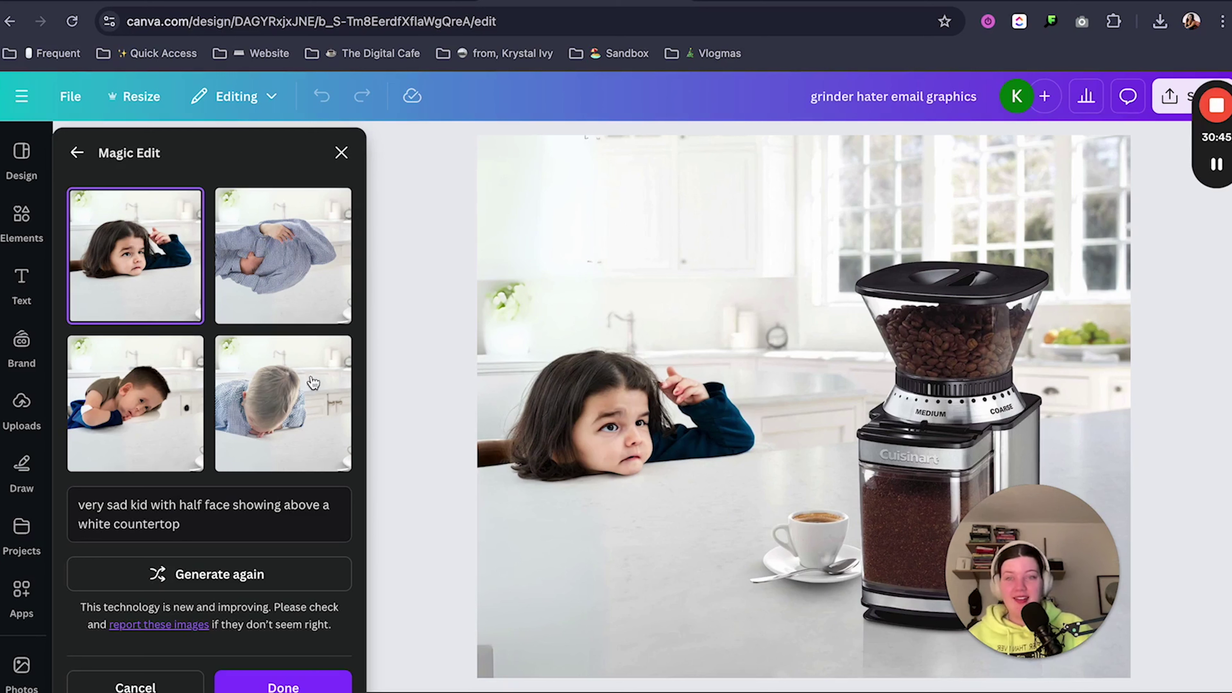
Step: Preview the other generated kid variations on the kitchen photo
{"action": "left_click", "coordinate": [161, 410]}
{"action": "left_click", "coordinate": [305, 287]}
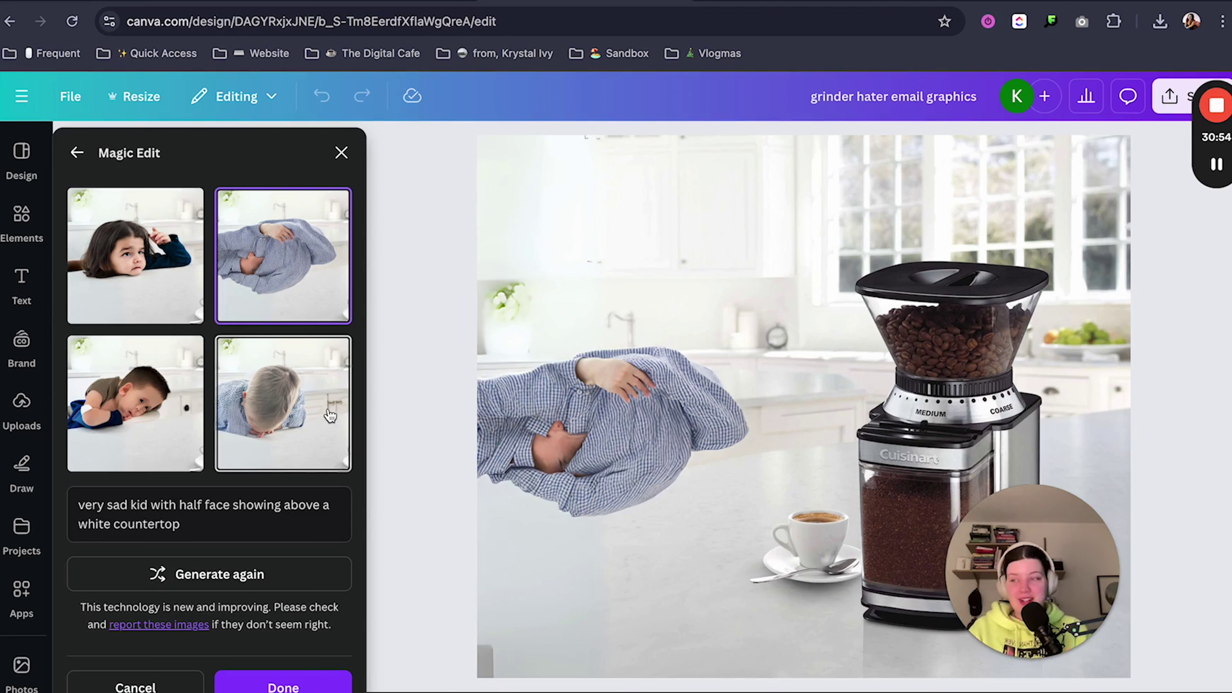
{"action": "left_click", "coordinate": [330, 416]}
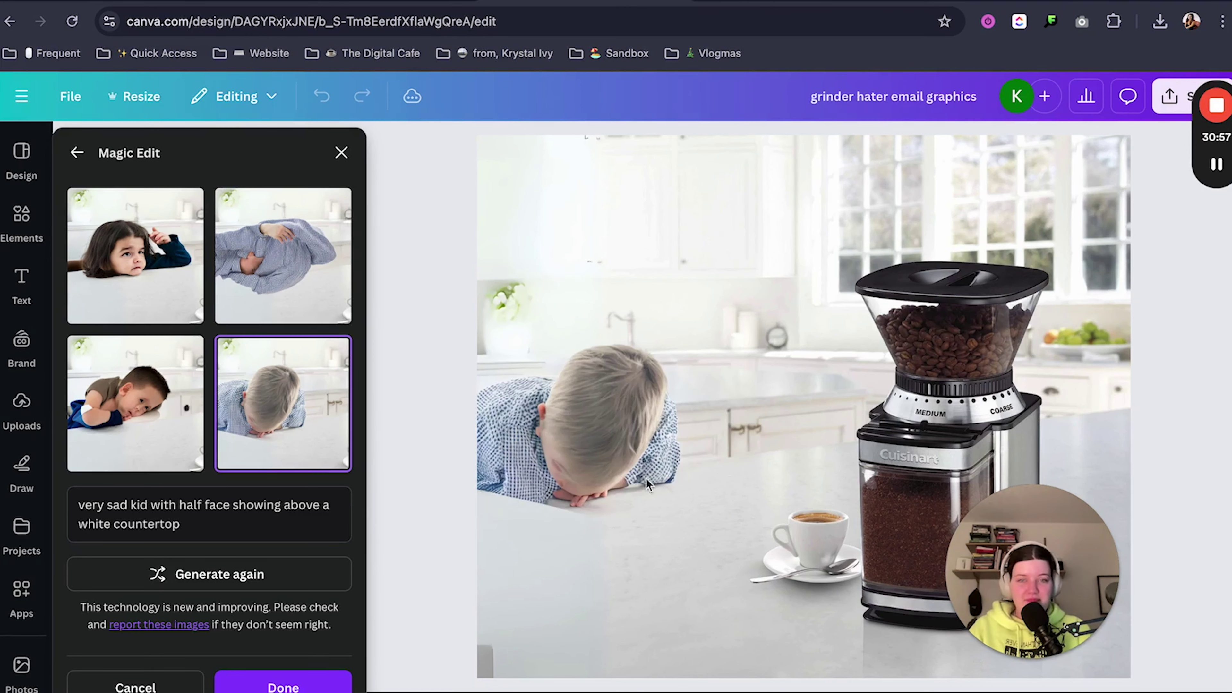
Step: Replace "kid" with "puppy" in the edit description, regenerate, and apply the grey shaggy puppy variation
{"action": "left_click", "coordinate": [213, 520]}
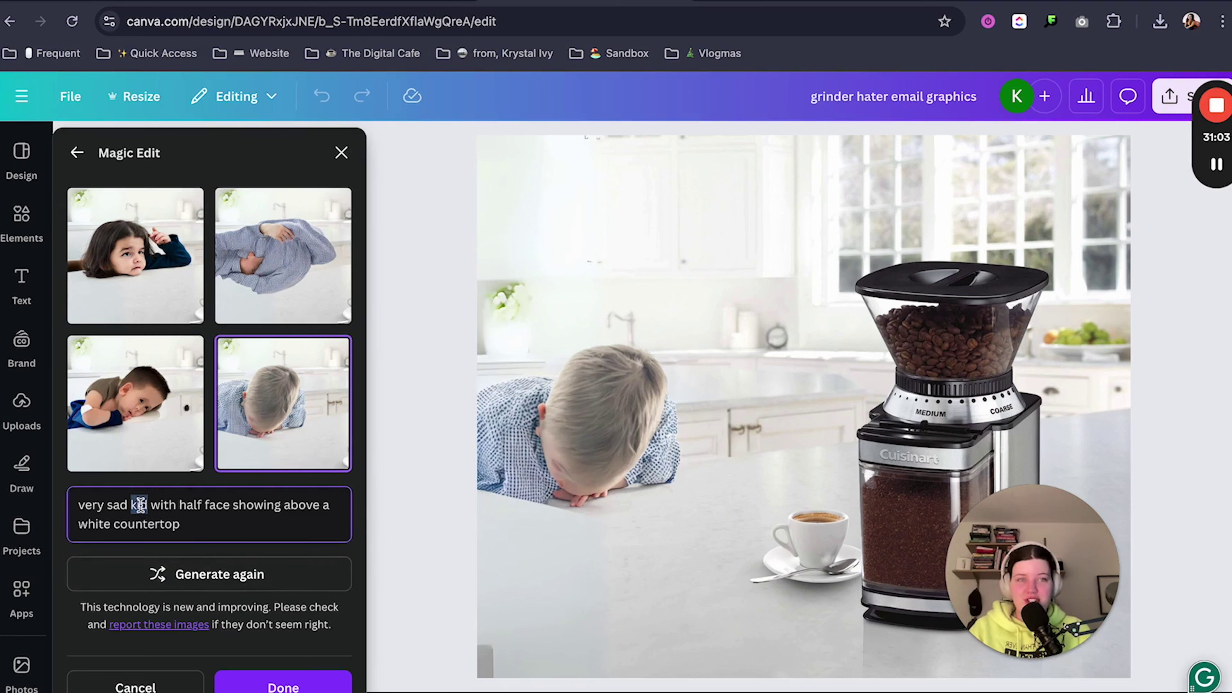
{"action": "type", "text": "puppy"}
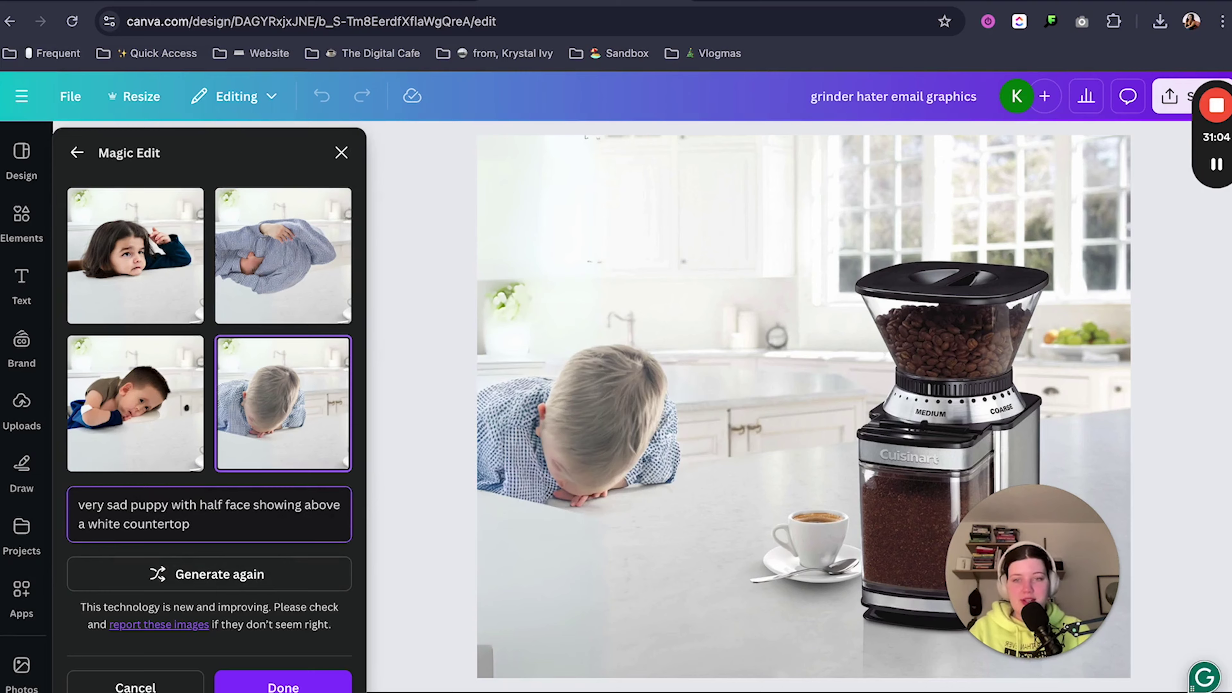
{"action": "left_click", "coordinate": [192, 572]}
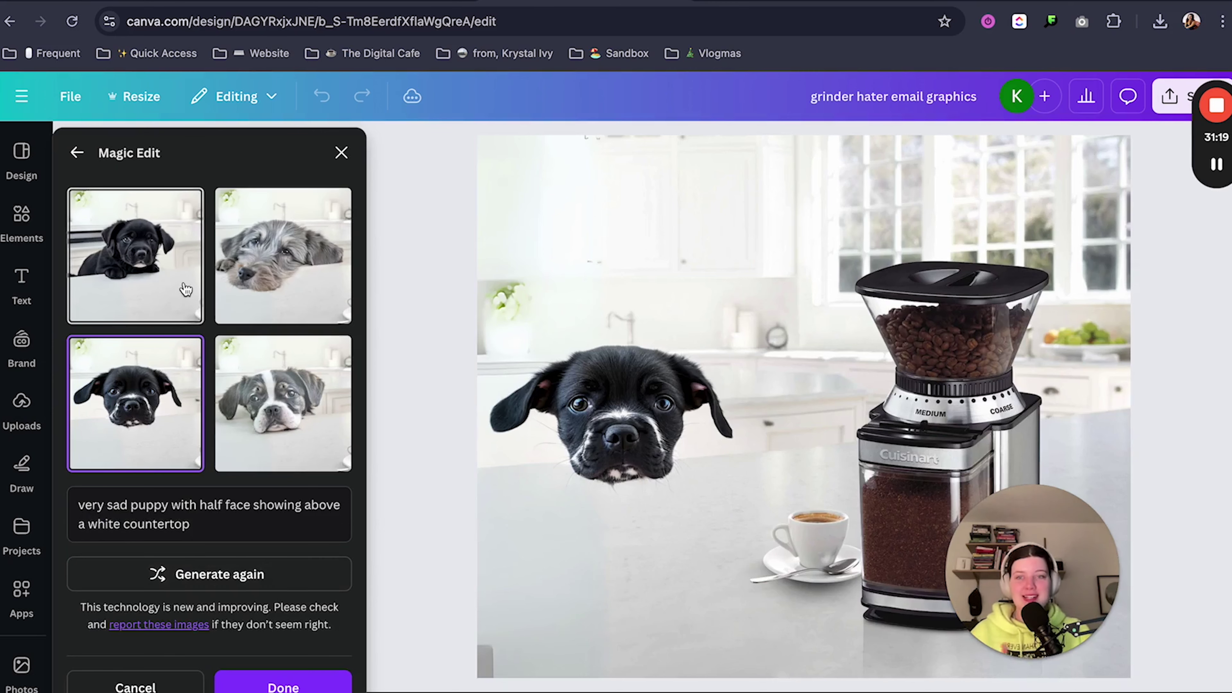
{"action": "left_click", "coordinate": [283, 256]}
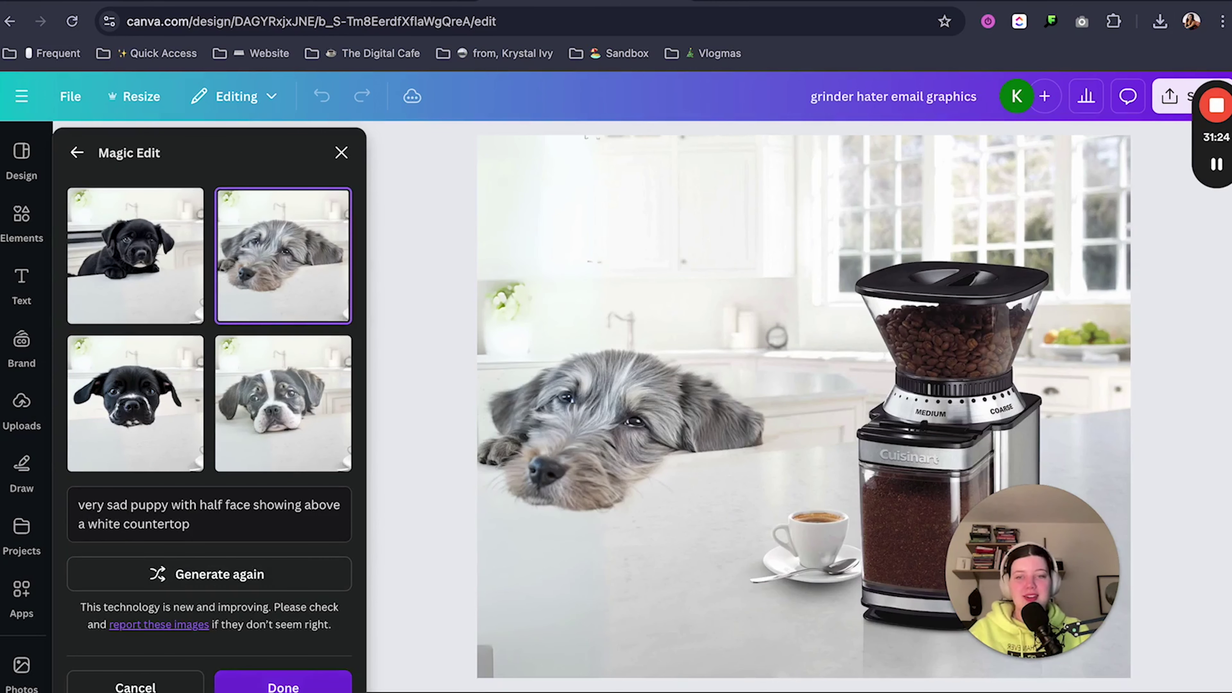
{"action": "left_click", "coordinate": [282, 687]}
{"action": "key", "text": "Escape"}
Step: Shift the kitchen photo slightly right so more of the puppy's face fits on page 2
{"action": "left_click", "coordinate": [570, 498]}
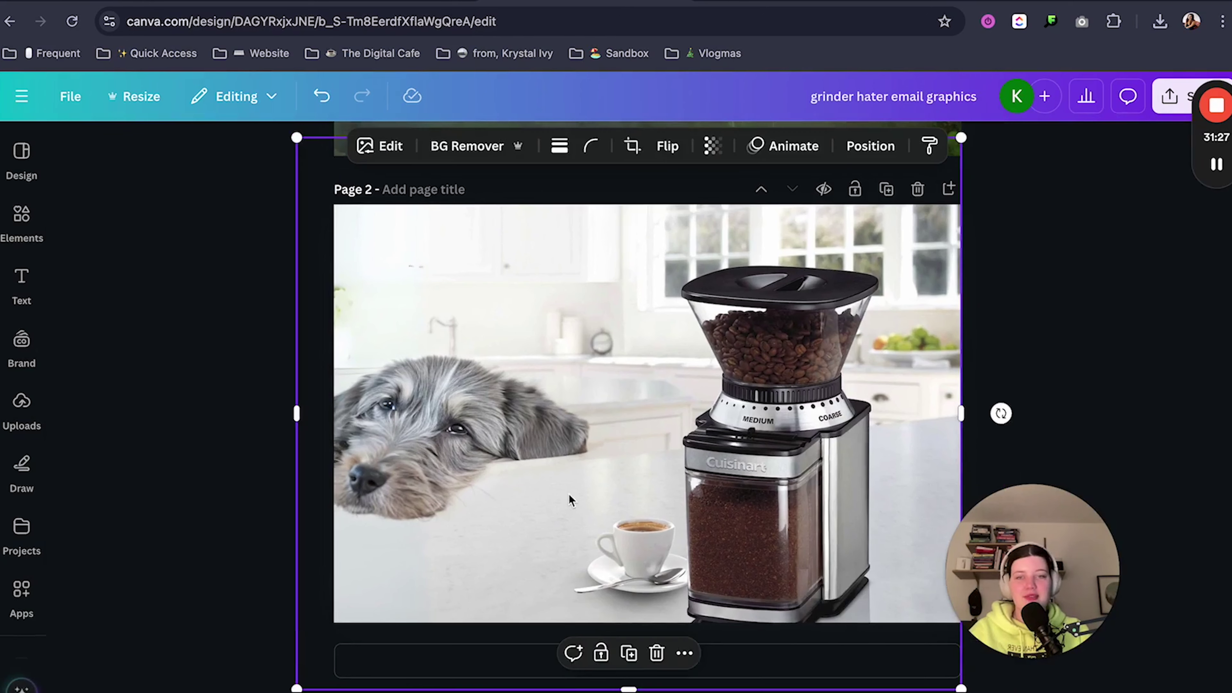
{"action": "left_click_drag", "start_coordinate": [570, 498], "coordinate": [589, 498]}
{"action": "left_click", "coordinate": [1044, 398]}
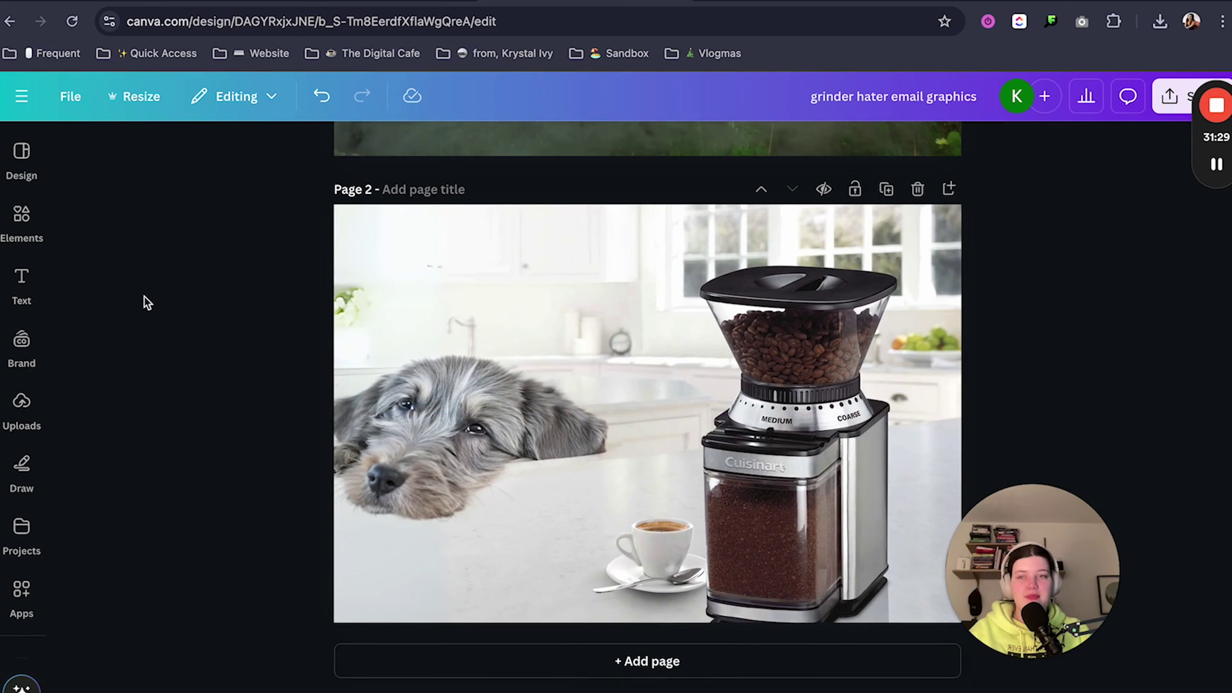
Step: Add a Baskerville Display PT brand text box to the kitchen photo on page 2
{"action": "left_click", "coordinate": [22, 286]}
{"action": "left_click", "coordinate": [275, 351]}
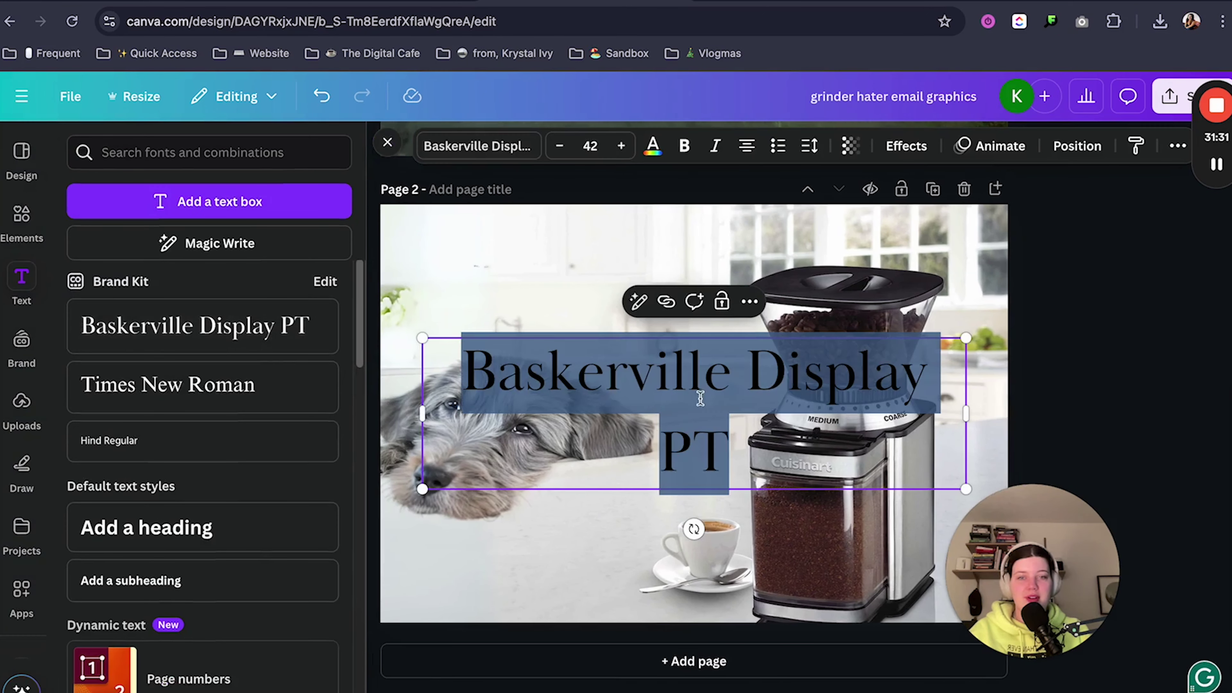
{"action": "left_click", "coordinate": [387, 145]}
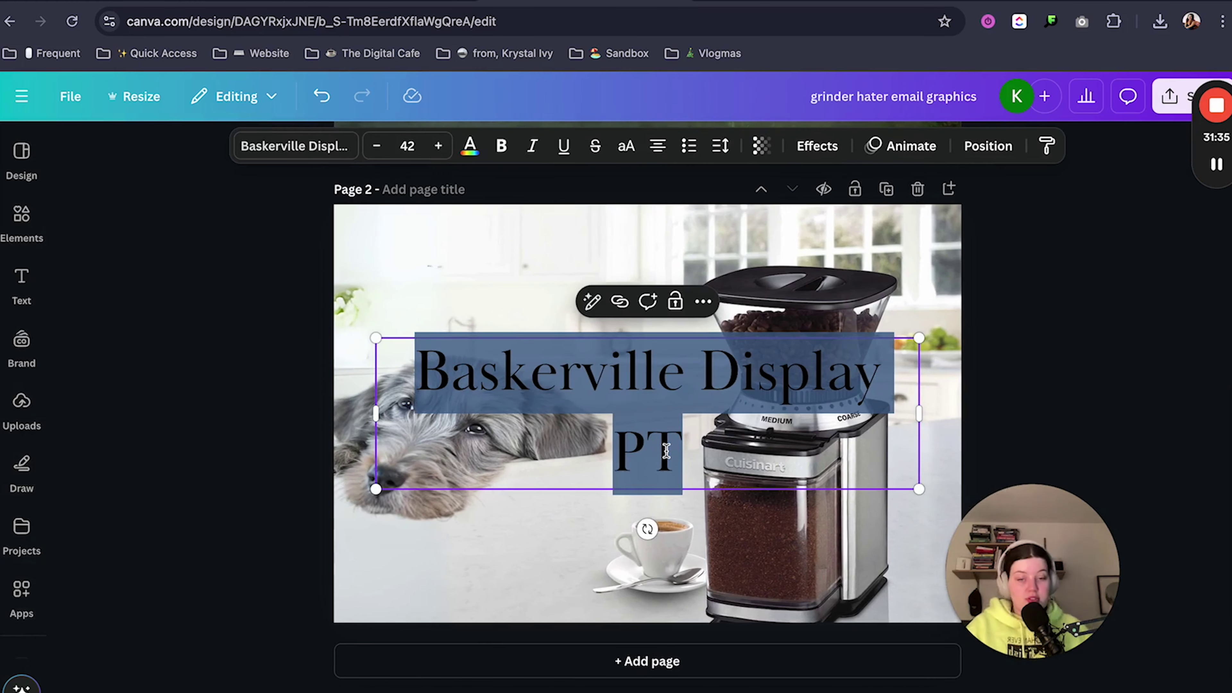
Step: Replace the new text box's placeholder with the caption "makes my wittle ears hert"
{"action": "left_click", "coordinate": [666, 451]}
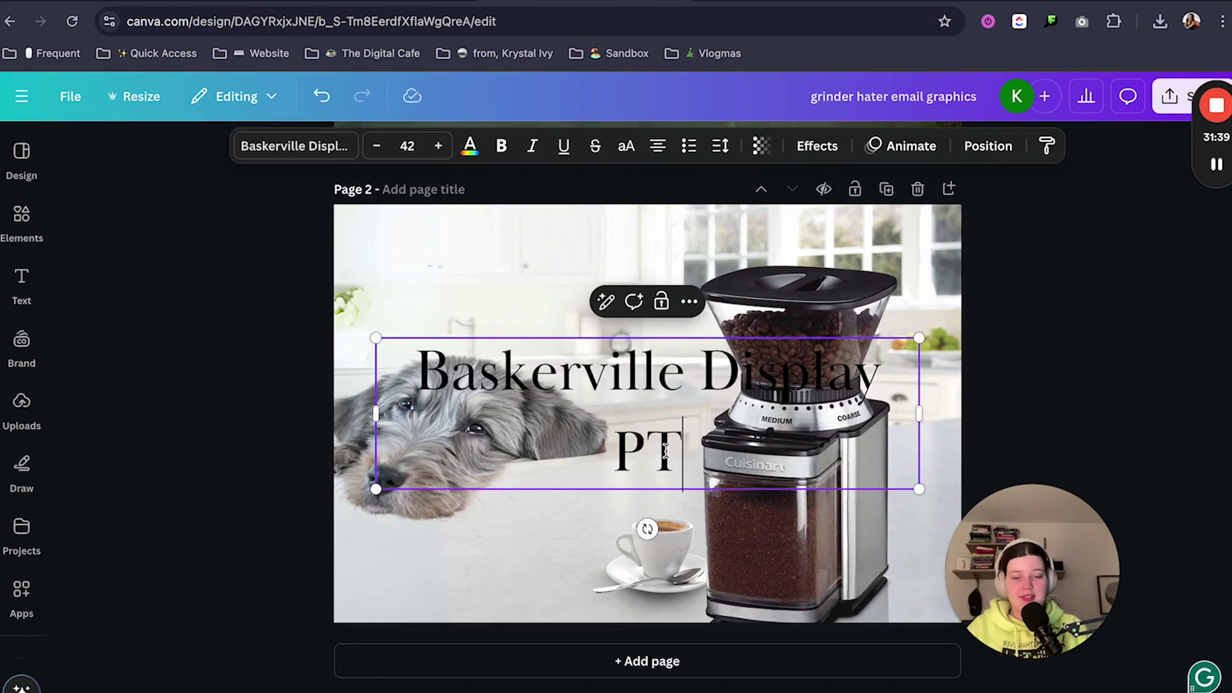
{"action": "key", "text": "ctrl+a"}
{"action": "type", "text": "makes me wish"}
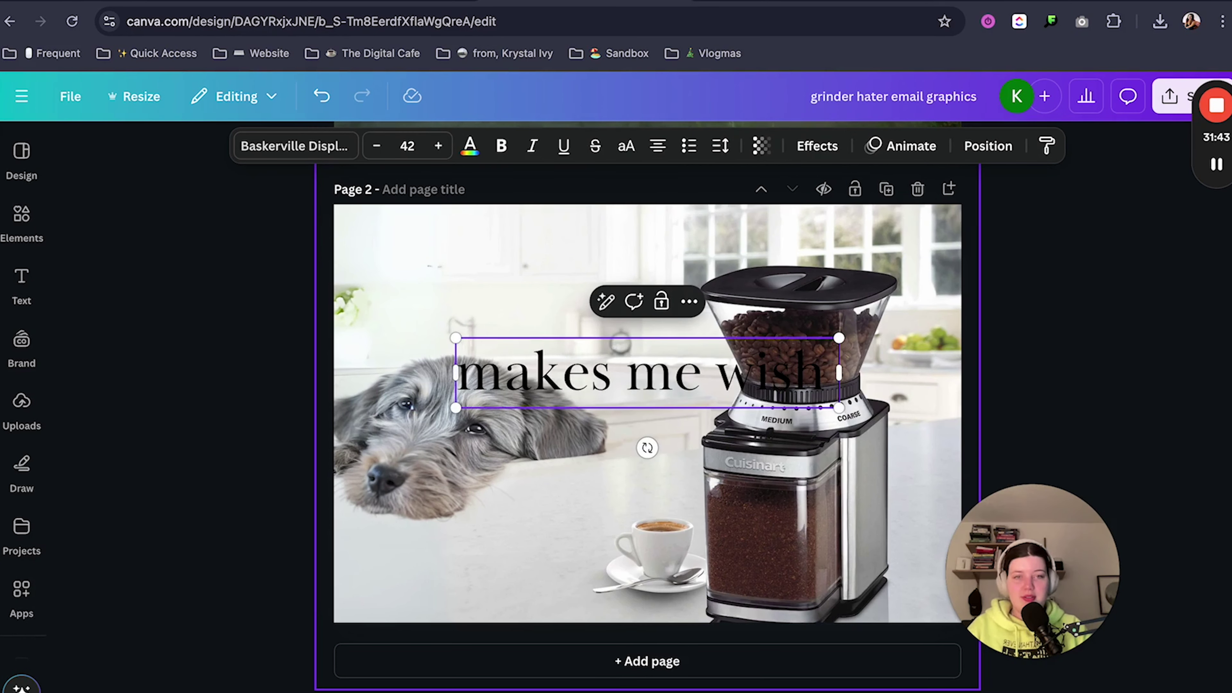
{"action": "type", "text": " th"}
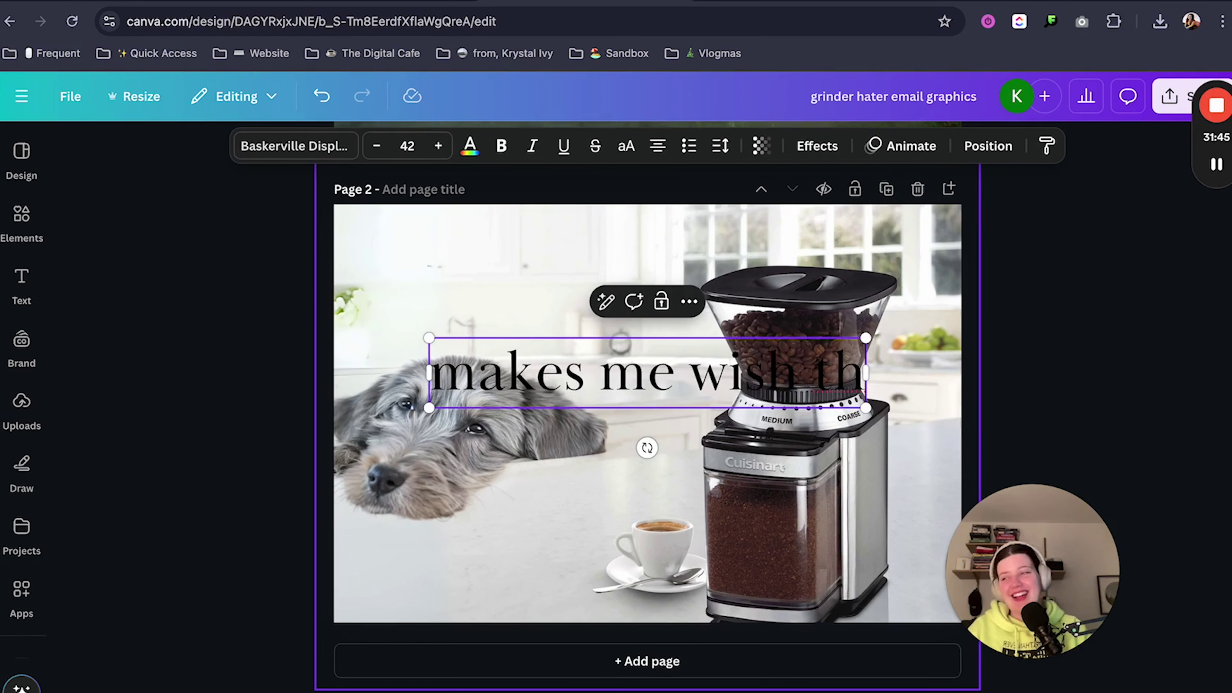
{"action": "key", "text": "BackSpace"}
{"action": "key", "text": "BackSpace"}
{"action": "key", "text": "BackSpace"}
{"action": "key", "text": "BackSpace"}
{"action": "key", "text": "BackSpace"}
{"action": "key", "text": "BackSpace"}
{"action": "key", "text": "BackSpace"}
{"action": "key", "text": "BackSpace"}
{"action": "key", "text": "BackSpace"}
{"action": "key", "text": "BackSpace"}
{"action": "key", "text": "BackSpace"}
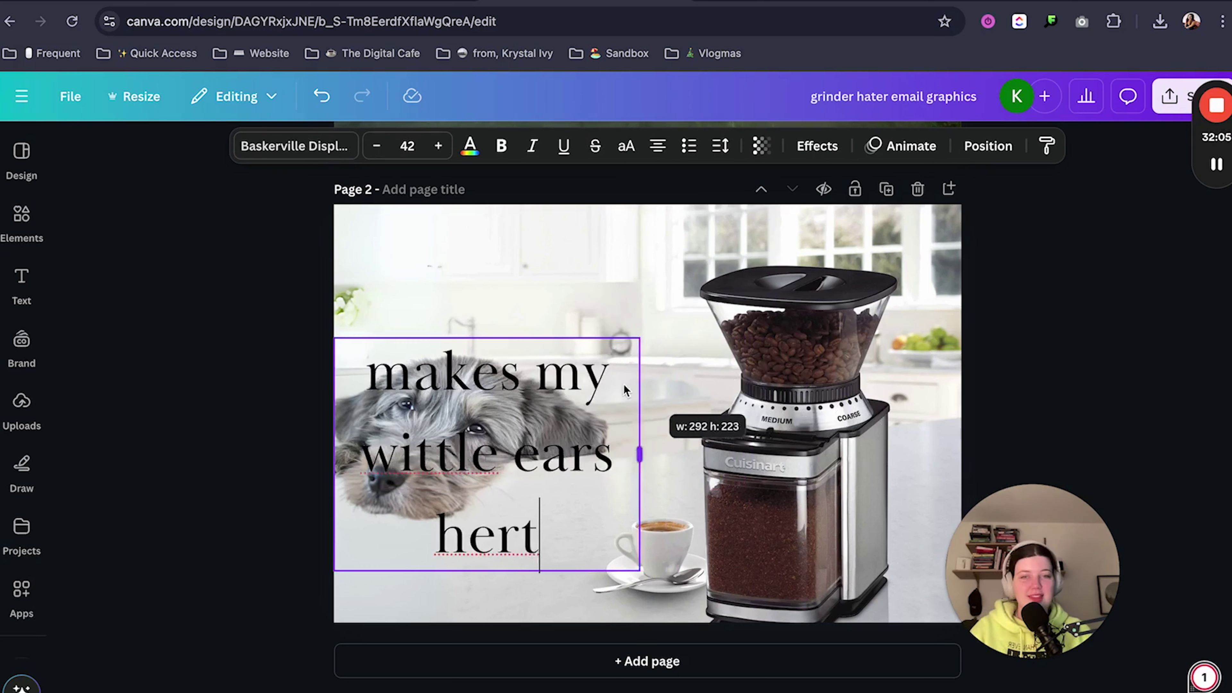
Step: Scale the caption down to font size 20.5 on a single line and place it above the puppy
{"action": "left_click_drag", "start_coordinate": [626, 391], "coordinate": [626, 537]}
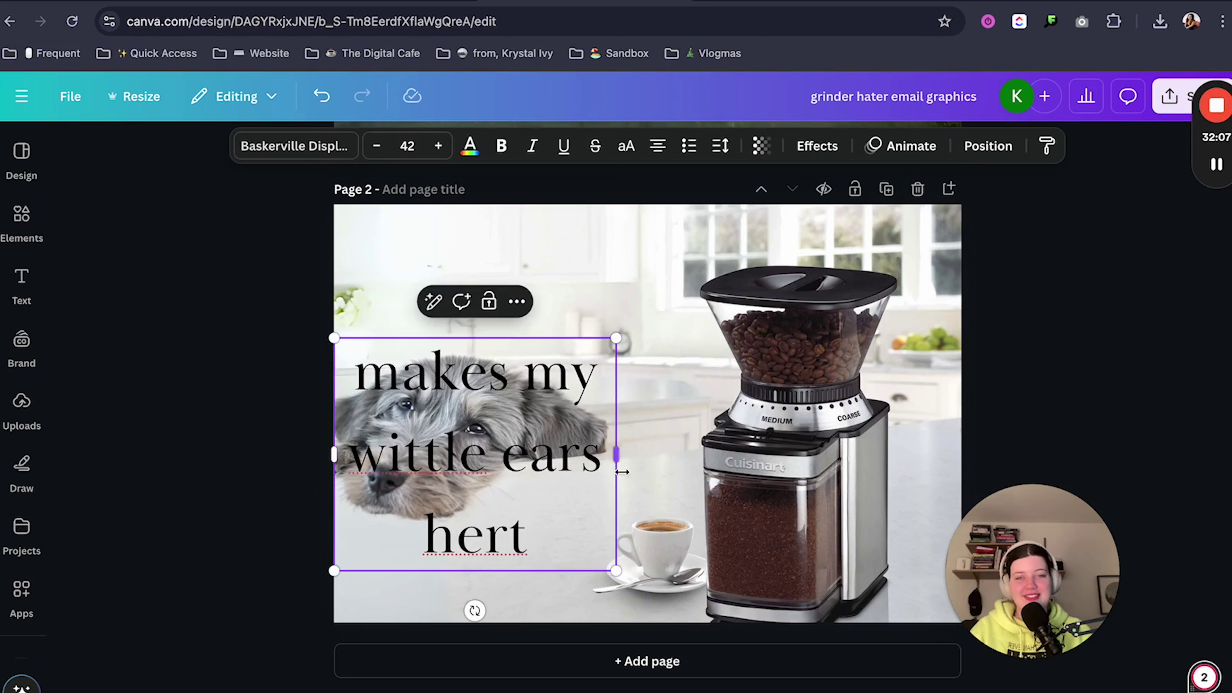
{"action": "left_click_drag", "start_coordinate": [631, 581], "coordinate": [857, 483]}
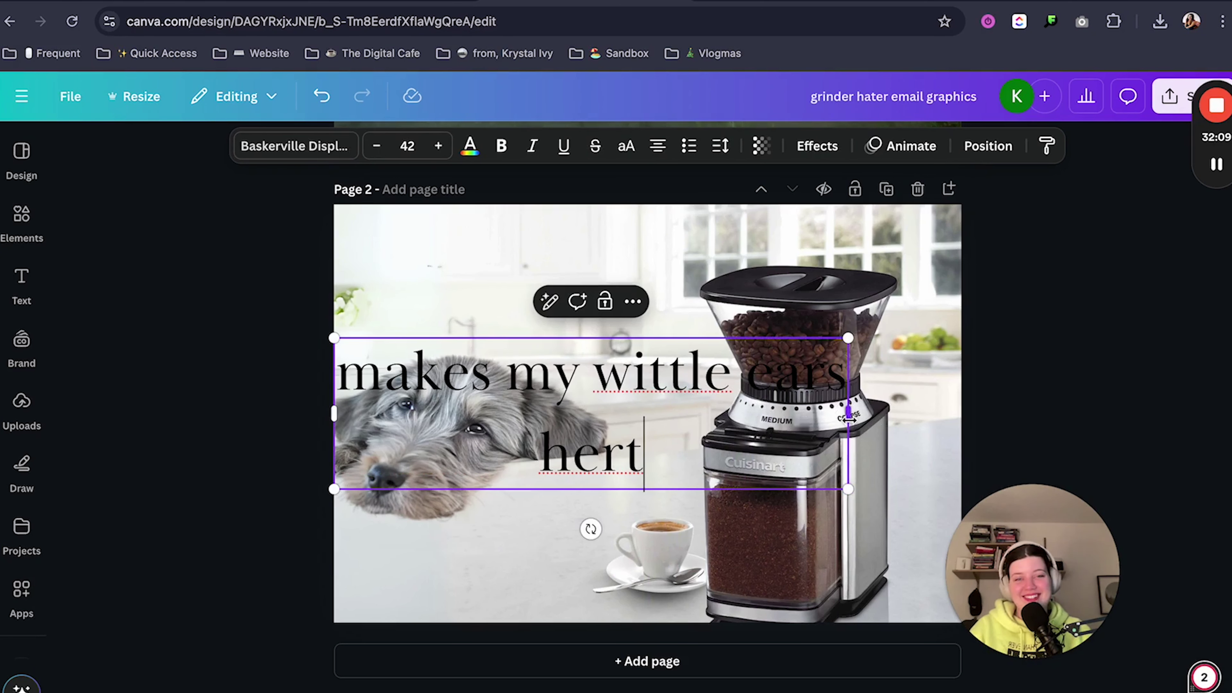
{"action": "left_click_drag", "start_coordinate": [849, 417], "coordinate": [682, 373]}
{"action": "left_click", "coordinate": [558, 388]}
{"action": "left_click_drag", "start_coordinate": [576, 354], "coordinate": [590, 288]}
{"action": "left_click", "coordinate": [1007, 293]}
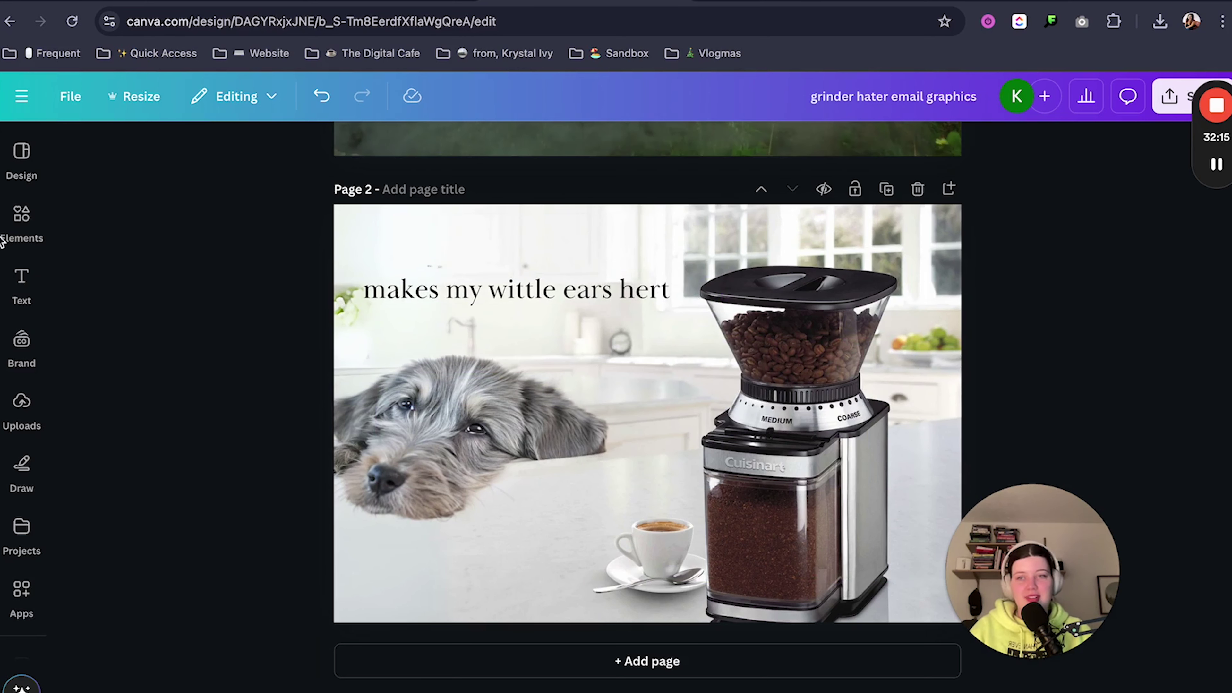
Step: Search the elements for "speech bubble" and add the rounded speech bubble shape to page 2
{"action": "left_click", "coordinate": [21, 218]}
{"action": "left_click", "coordinate": [157, 165]}
{"action": "type", "text": "speach m"}
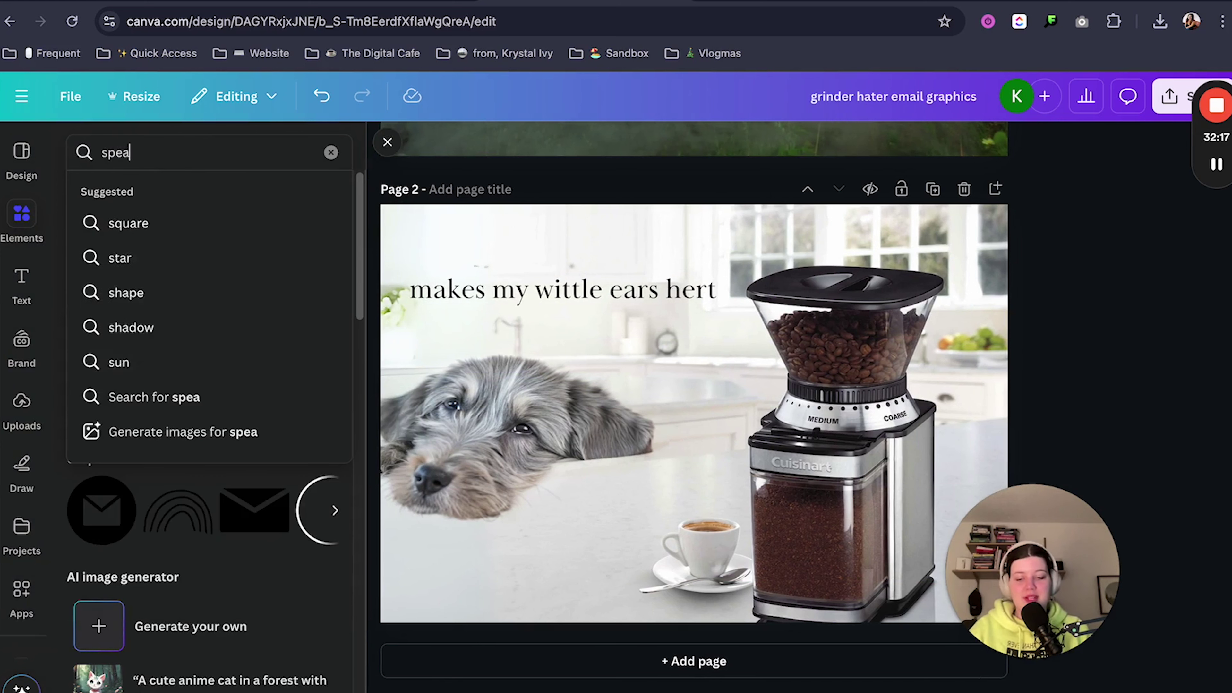
{"action": "key", "text": "BackSpace"}
{"action": "type", "text": "bu"}
{"action": "key", "text": "BackSpace"}
{"action": "key", "text": "BackSpace"}
{"action": "key", "text": "BackSpace"}
{"action": "key", "text": "BackSpace"}
{"action": "key", "text": "BackSpace"}
{"action": "key", "text": "BackSpace"}
{"action": "type", "text": "ech bubble"}
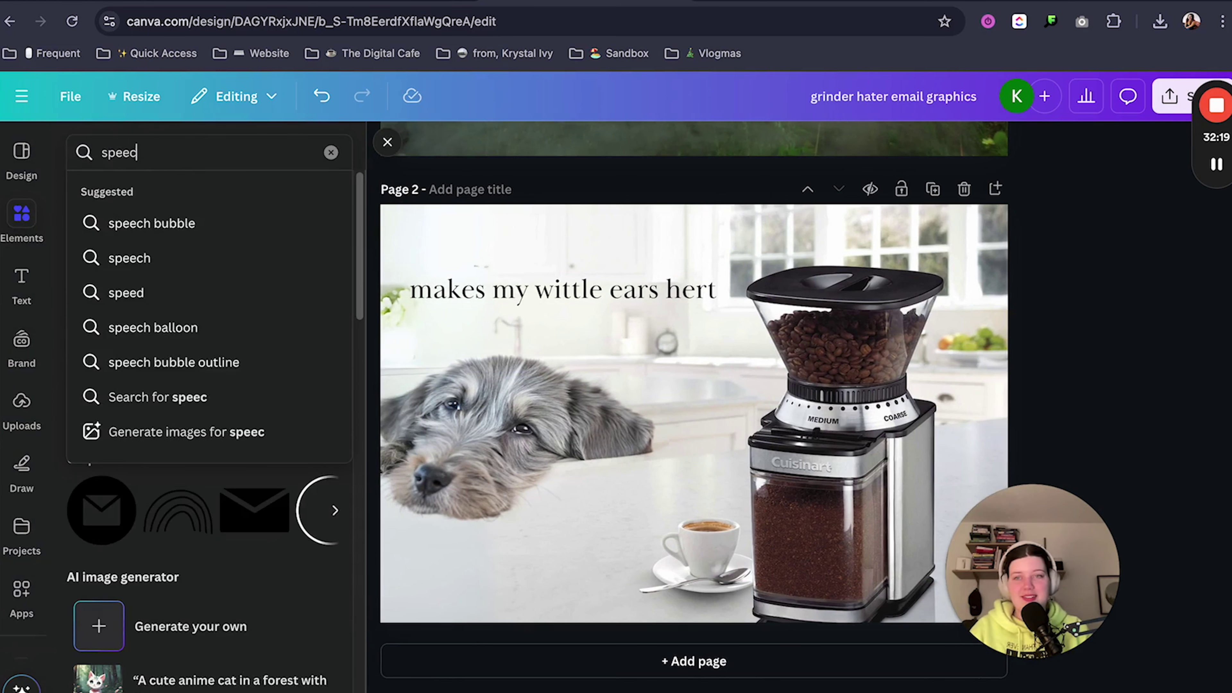
{"action": "key", "text": "Return"}
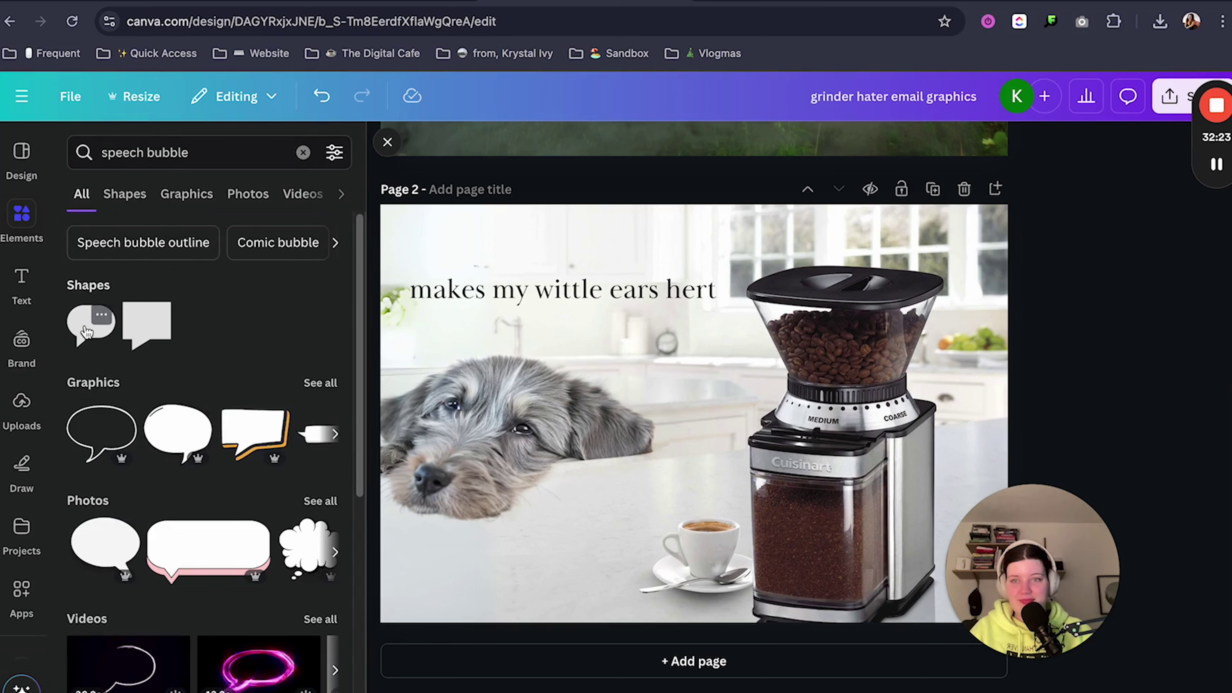
{"action": "left_click", "coordinate": [87, 333]}
{"action": "left_click", "coordinate": [1067, 372]}
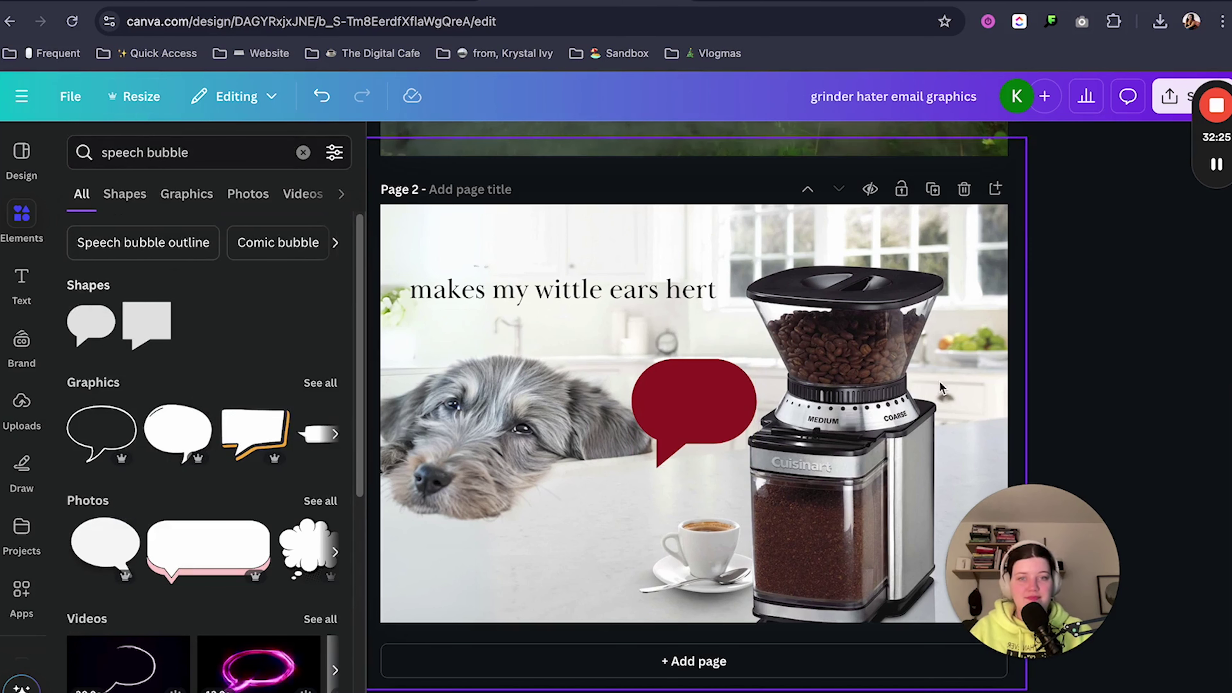
{"action": "left_click", "coordinate": [303, 152]}
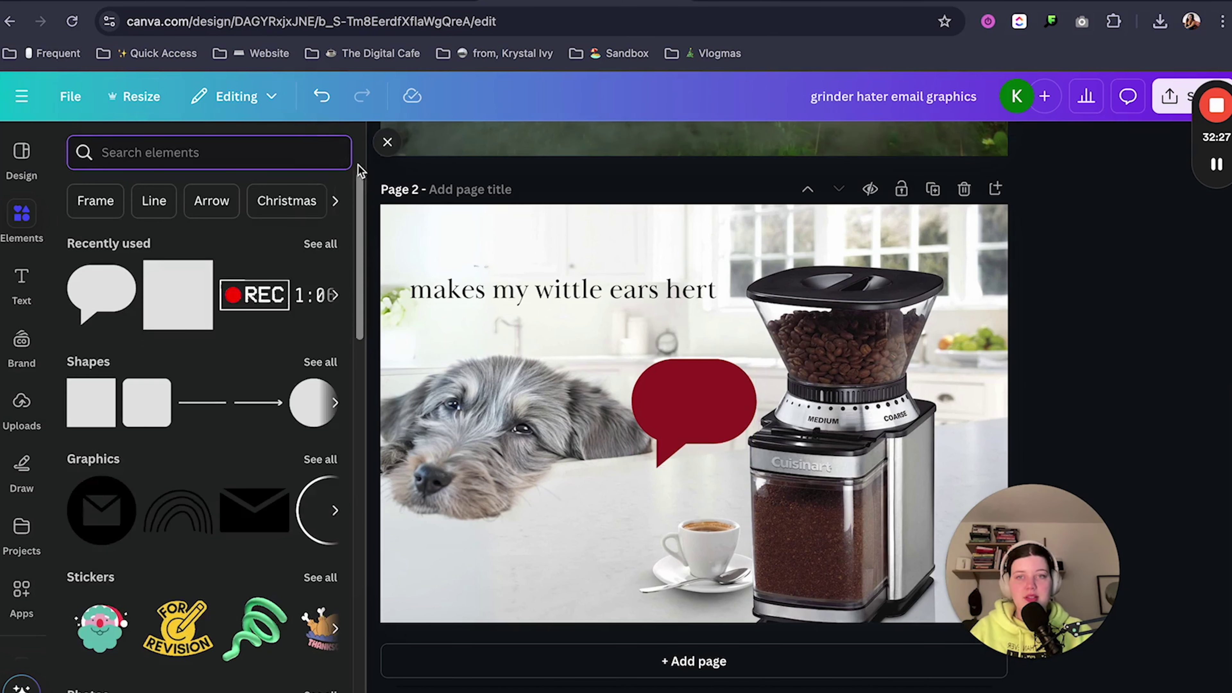
{"action": "left_click", "coordinate": [388, 142]}
Step: Stretch the speech bubble into a wide, slightly flattened pill and move the caption inside it
{"action": "left_click_drag", "start_coordinate": [613, 388], "coordinate": [844, 345]}
{"action": "left_click", "coordinate": [407, 303]}
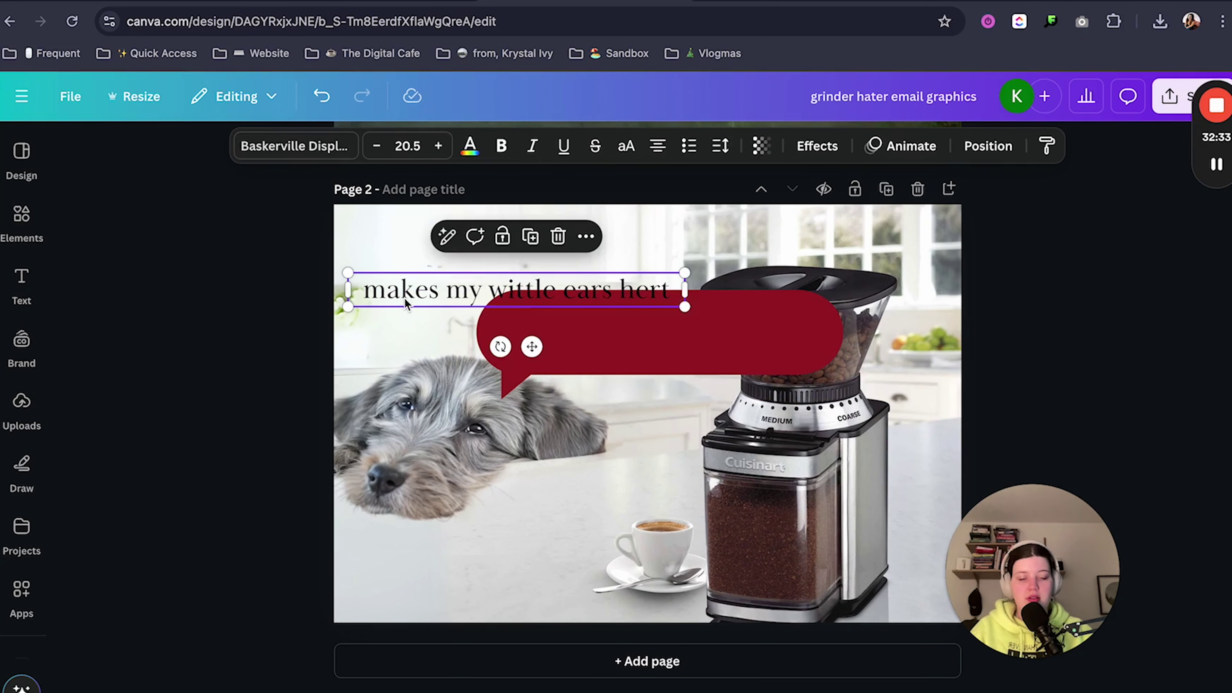
{"action": "left_click_drag", "start_coordinate": [465, 299], "coordinate": [605, 327]}
{"action": "left_click", "coordinate": [616, 307]}
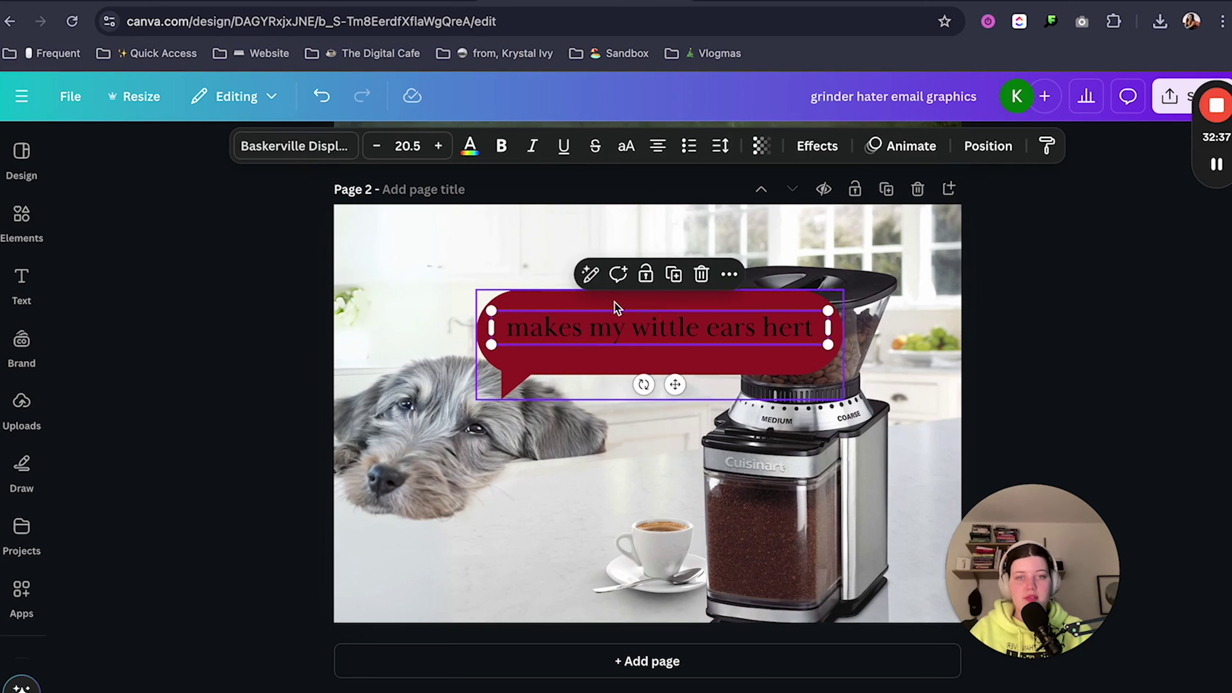
{"action": "left_click_drag", "start_coordinate": [654, 291], "coordinate": [654, 301]}
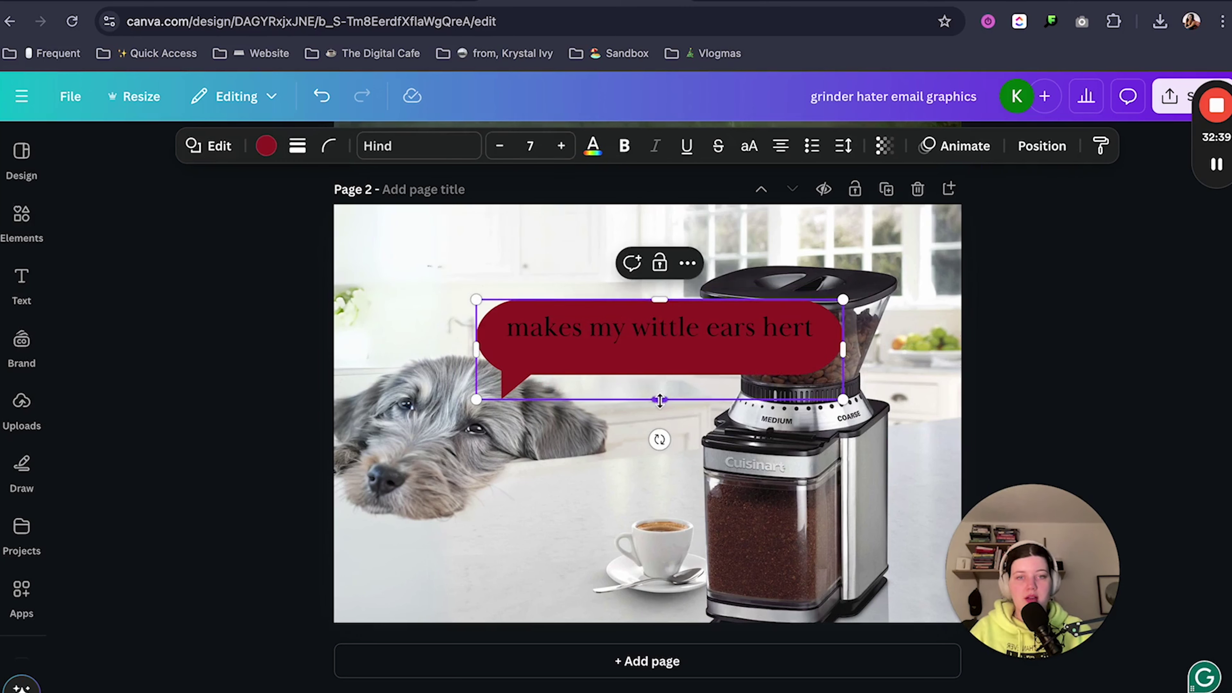
{"action": "left_click_drag", "start_coordinate": [660, 399], "coordinate": [661, 398]}
{"action": "left_click", "coordinate": [706, 335]}
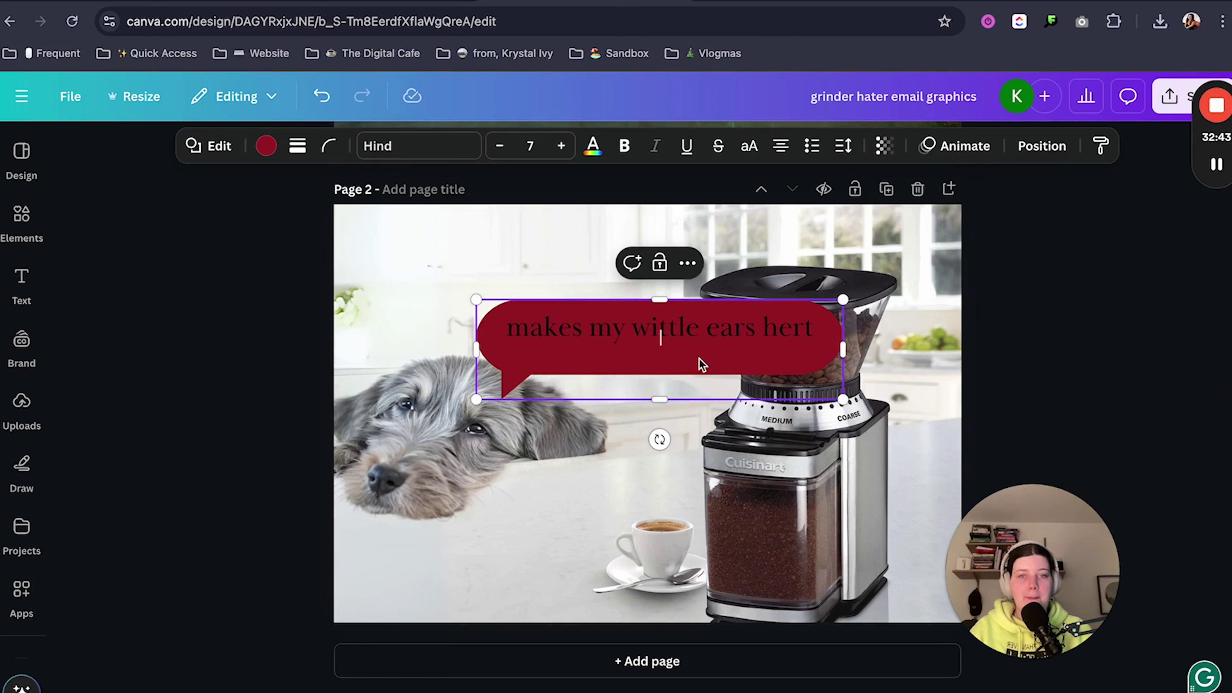
Step: Make the caption bold and off-white at size 19.1, with its speech bubble placed just above the puppy's head
{"action": "left_click", "coordinate": [669, 330]}
{"action": "key", "text": "ctrl+a"}
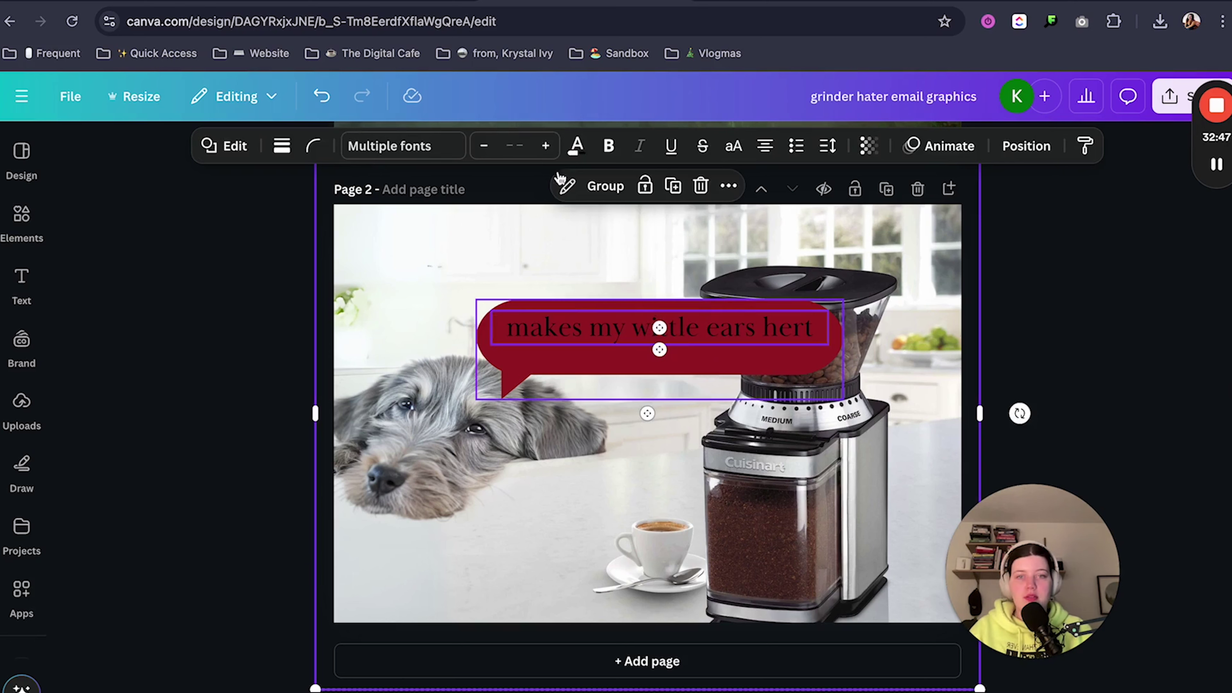
{"action": "left_click", "coordinate": [778, 338]}
{"action": "left_click", "coordinate": [468, 145]}
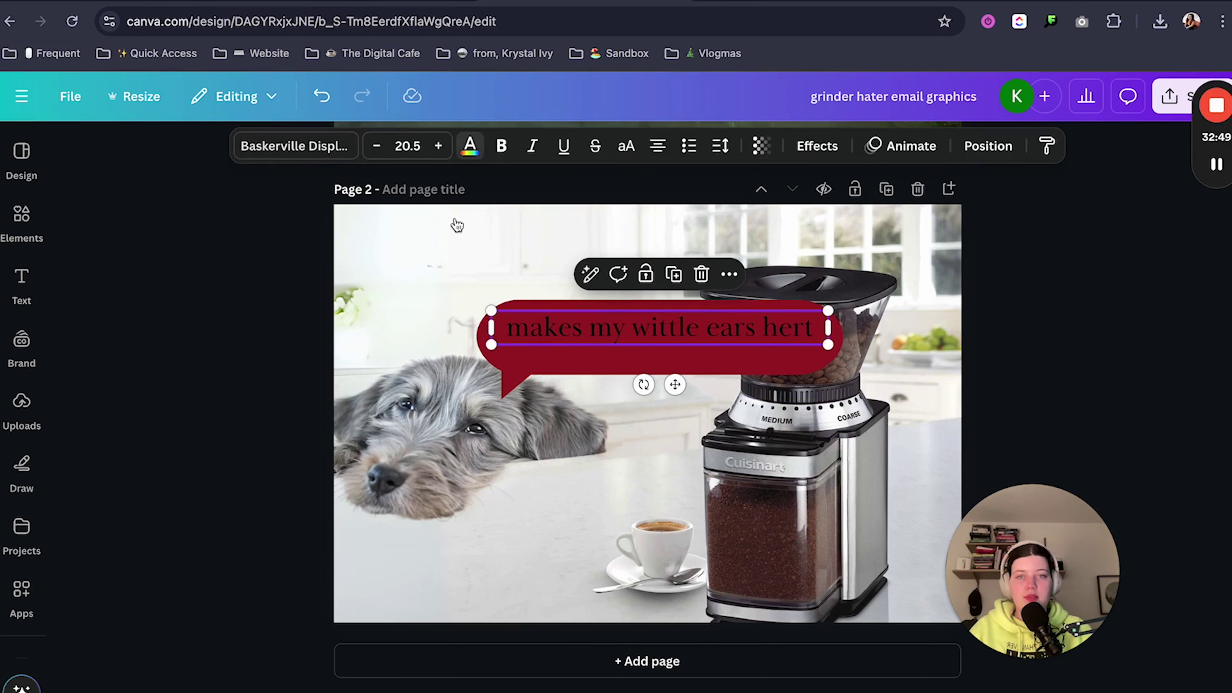
{"action": "left_click", "coordinate": [272, 283]}
{"action": "left_click", "coordinate": [328, 152]}
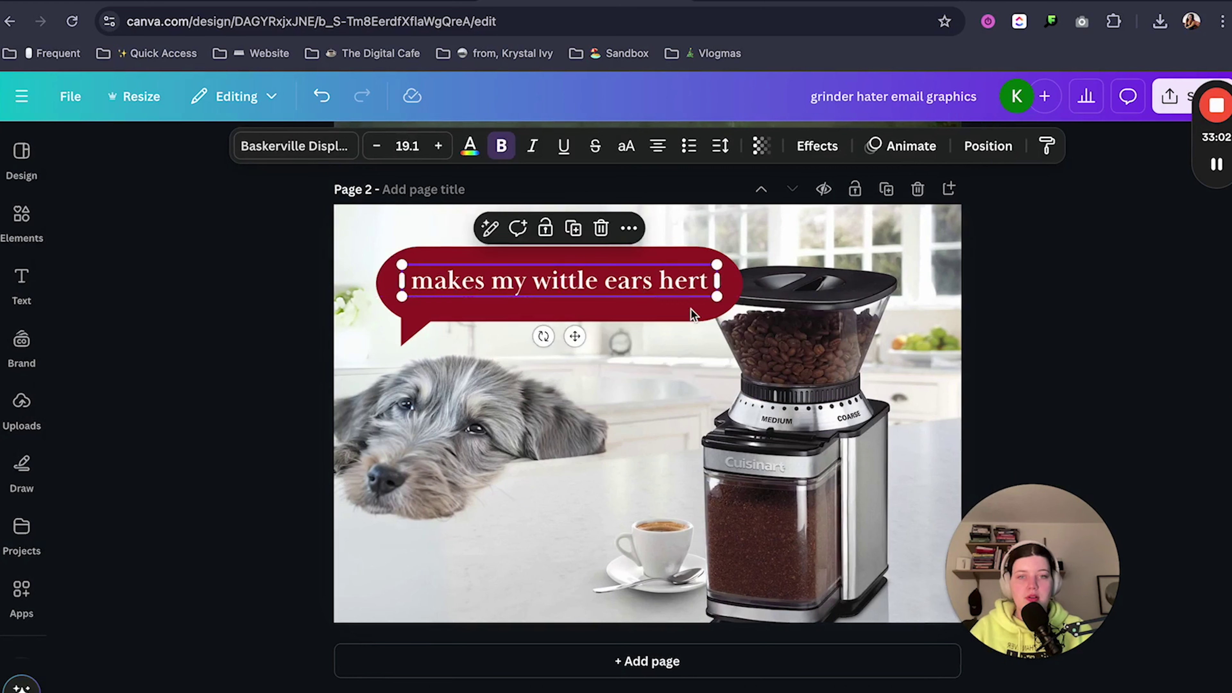
{"action": "left_click", "coordinate": [1116, 371]}
Step: Search the elements for "drop shadow" and place the thin shadow graphic along the speech bubble's lower edge
{"action": "left_click", "coordinate": [22, 218]}
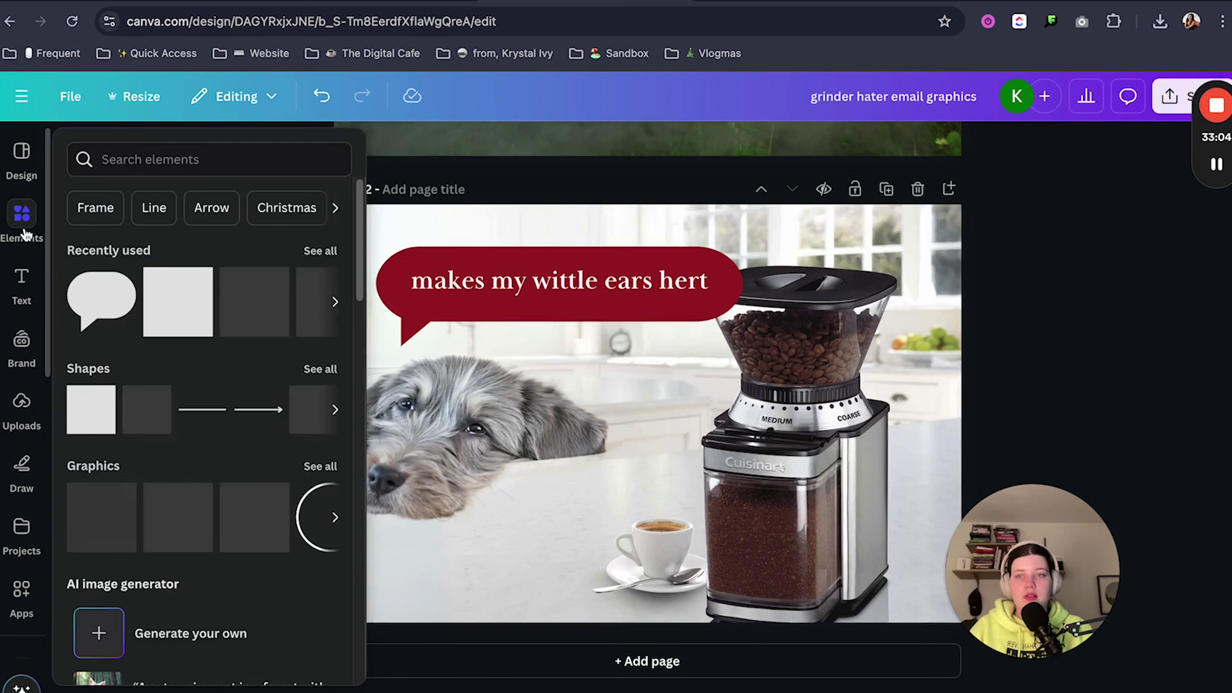
{"action": "left_click", "coordinate": [144, 161]}
{"action": "type", "text": "drop s"}
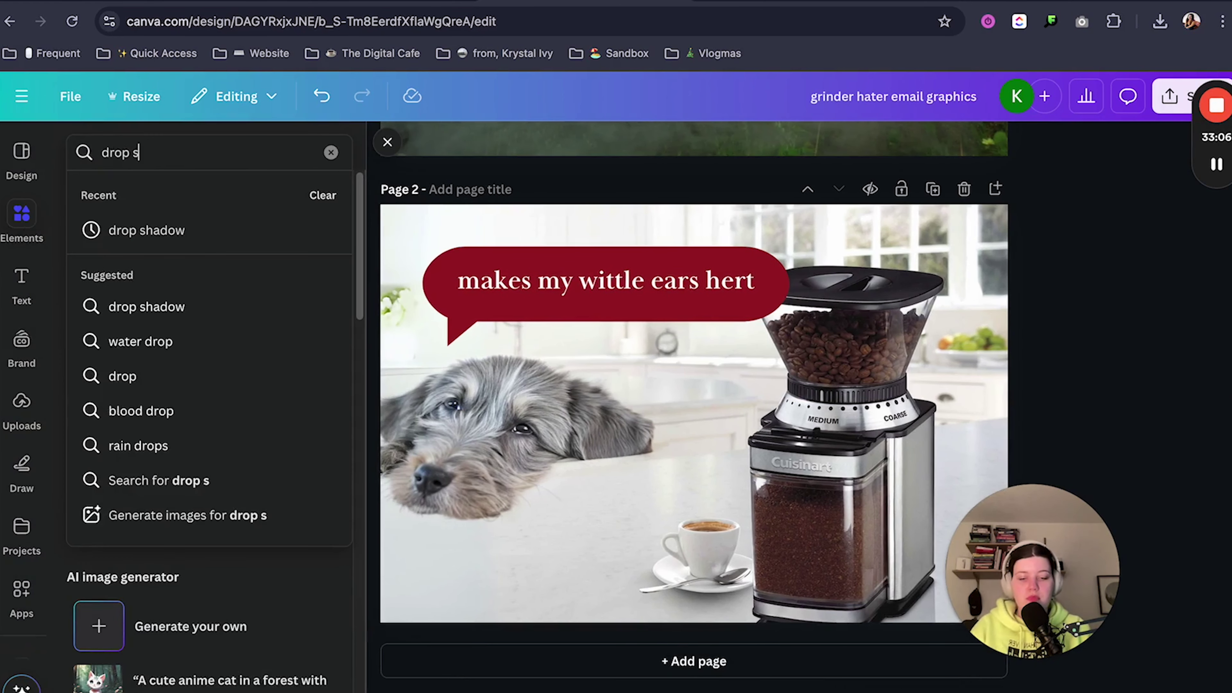
{"action": "type", "text": "hadow"}
{"action": "key", "text": "Return"}
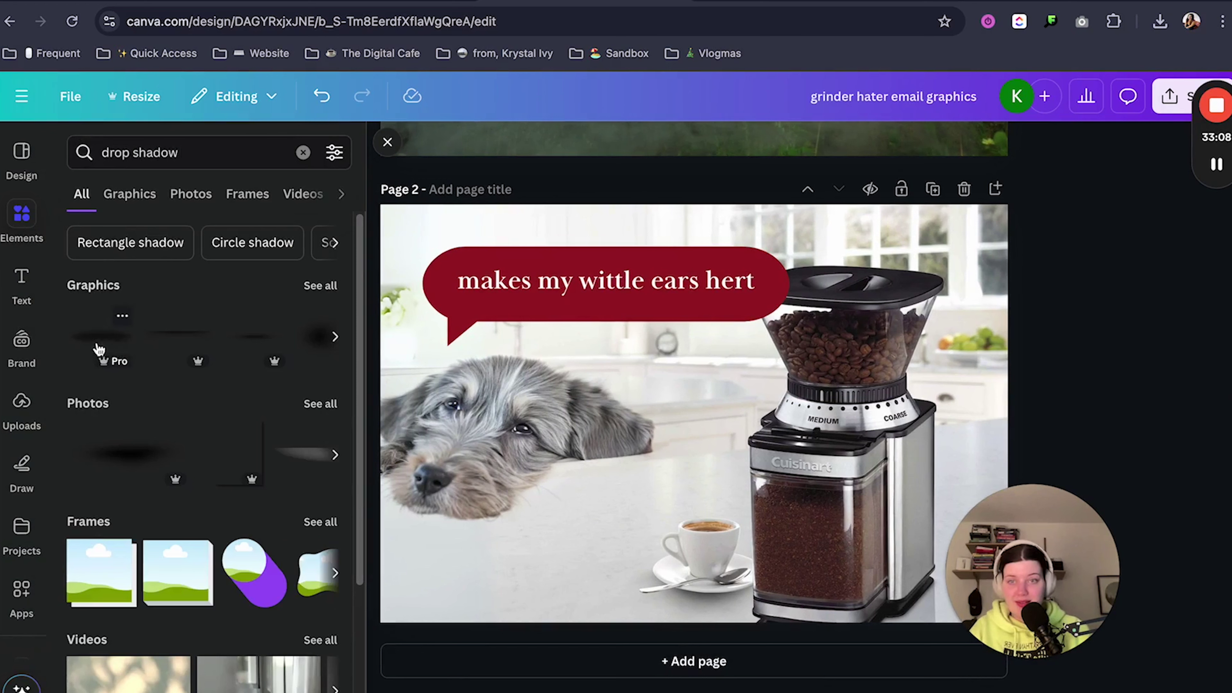
{"action": "left_click", "coordinate": [178, 335]}
{"action": "left_click_drag", "start_coordinate": [637, 413], "coordinate": [638, 504]}
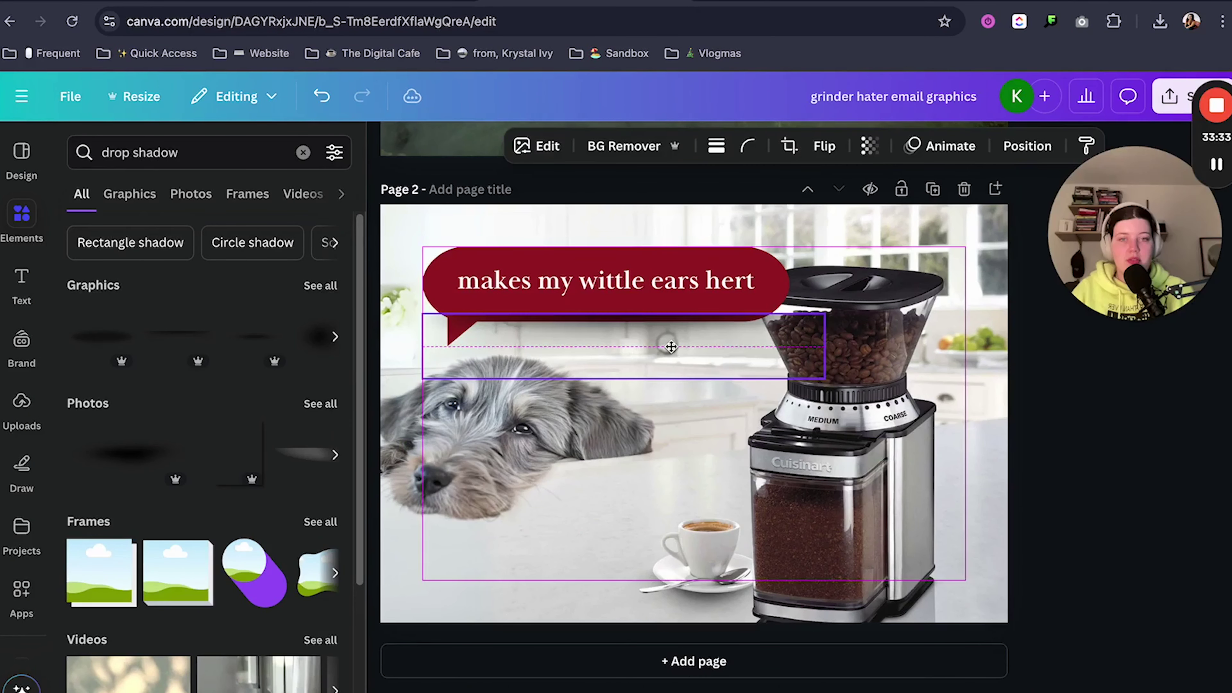
{"action": "left_click", "coordinate": [671, 347]}
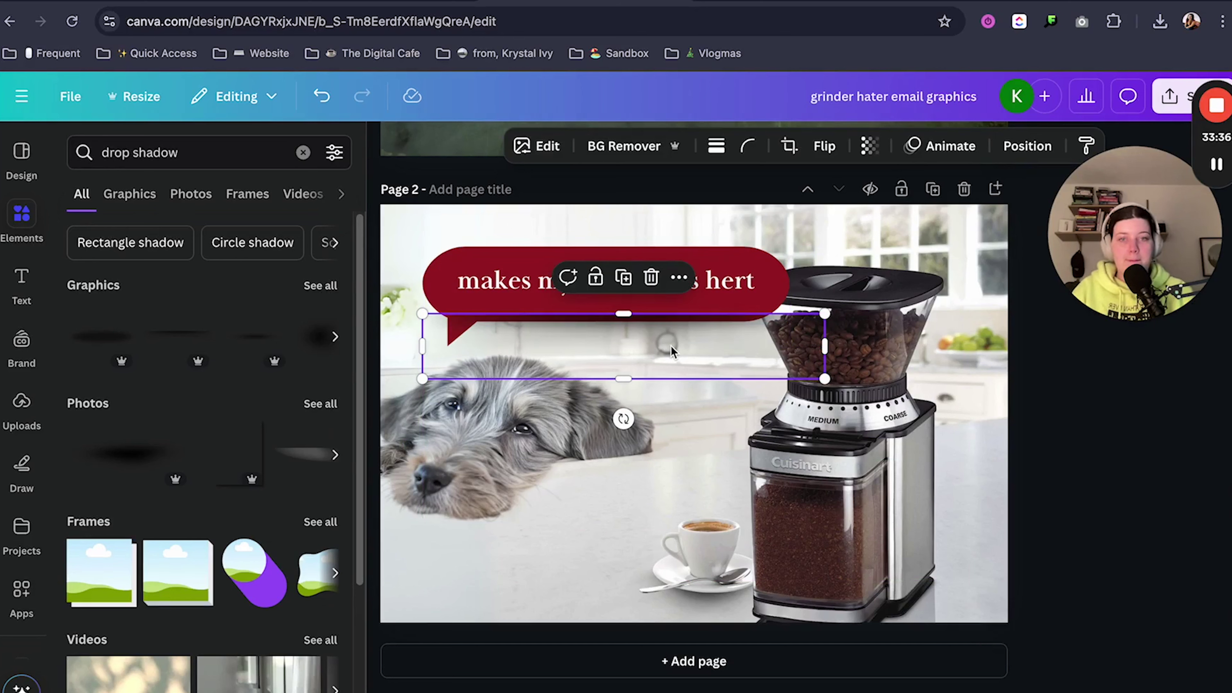
Step: Send the shadow graphic behind the speech bubble and shift it left to an X position of 16.7 px
{"action": "left_click", "coordinate": [1028, 146]}
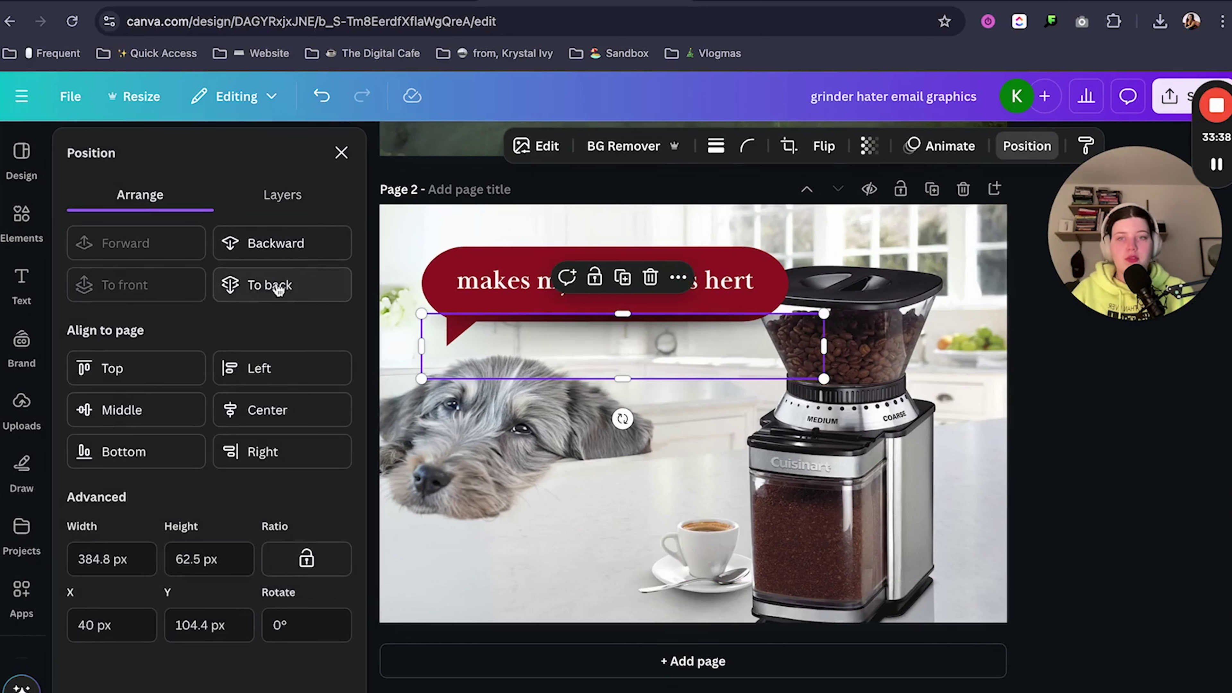
{"action": "left_click", "coordinate": [274, 288]}
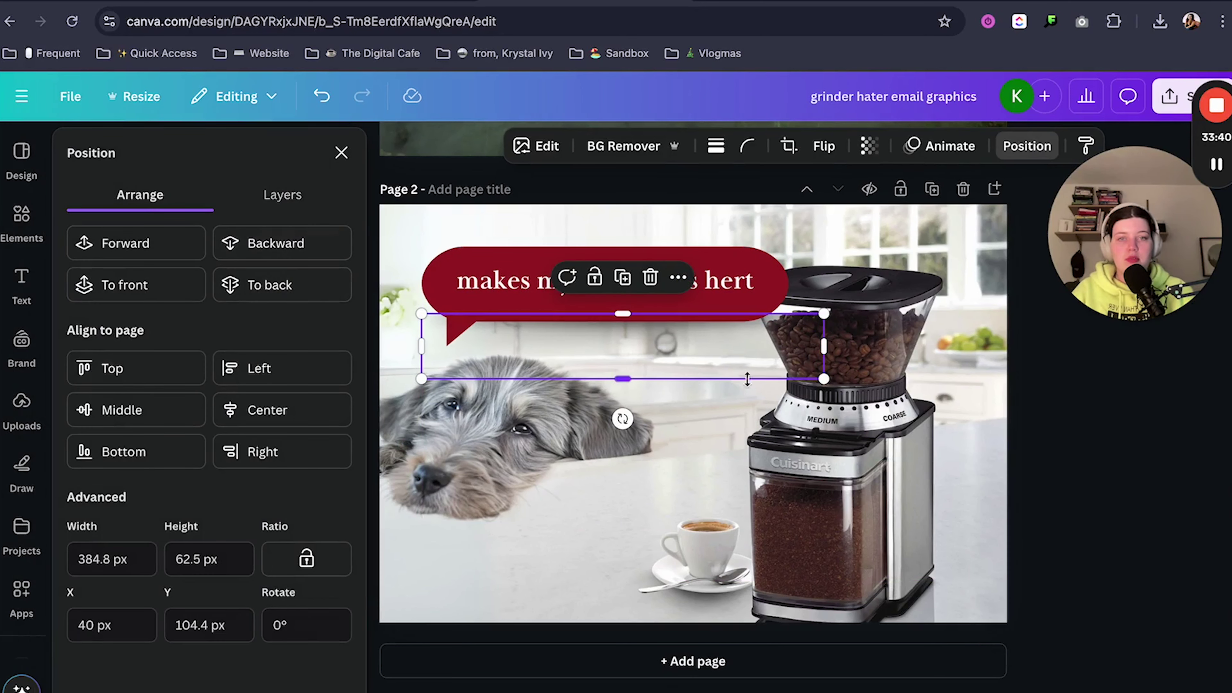
{"action": "left_click_drag", "start_coordinate": [722, 360], "coordinate": [693, 357]}
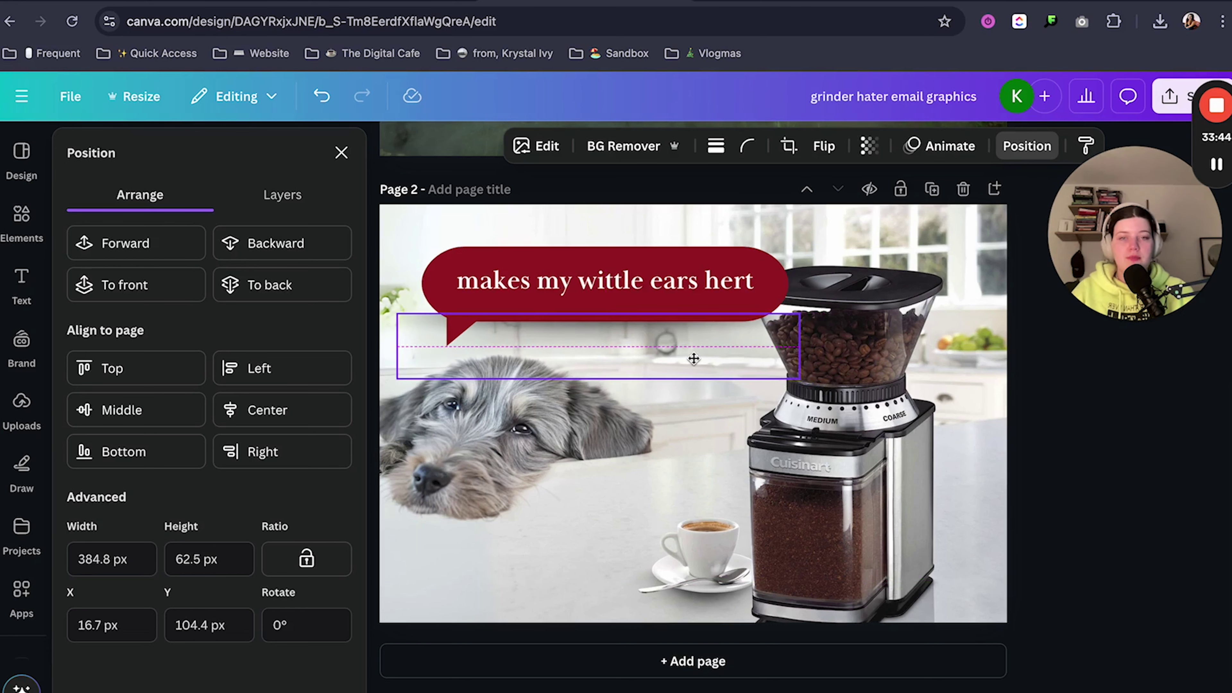
{"action": "left_click", "coordinate": [1067, 440]}
Step: Shrink the shadow graphic from its left end so it fits beneath the speech bubble
{"action": "left_click", "coordinate": [407, 374]}
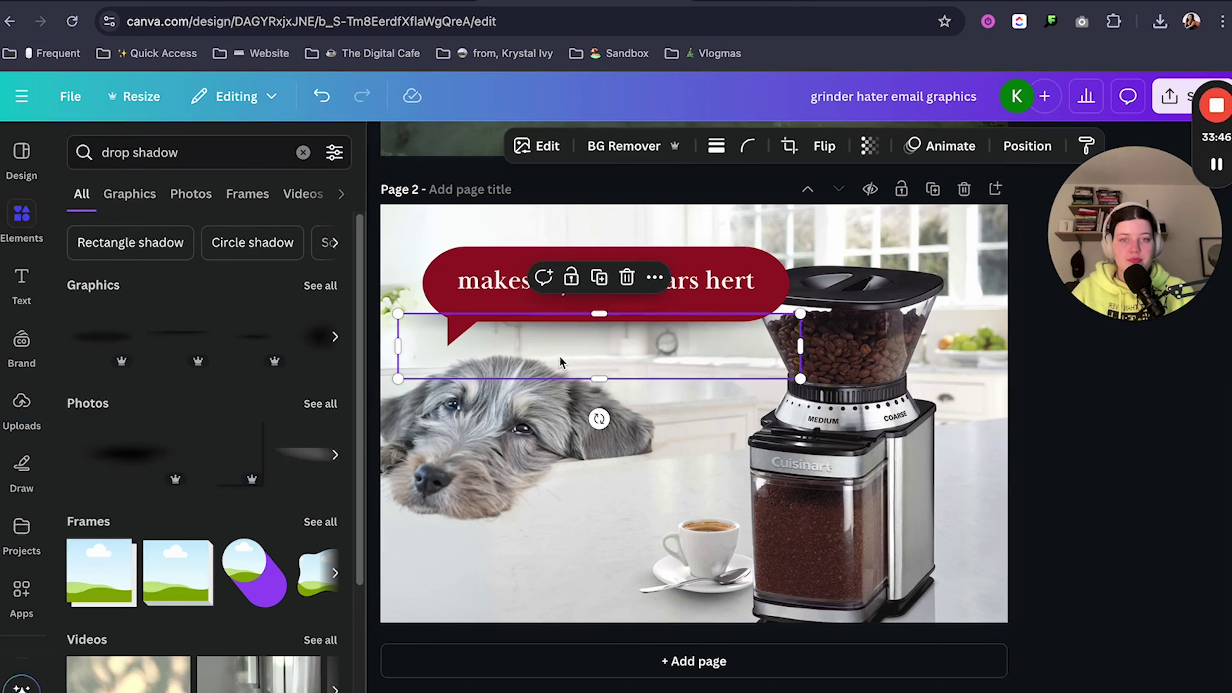
{"action": "left_click_drag", "start_coordinate": [405, 378], "coordinate": [436, 353]}
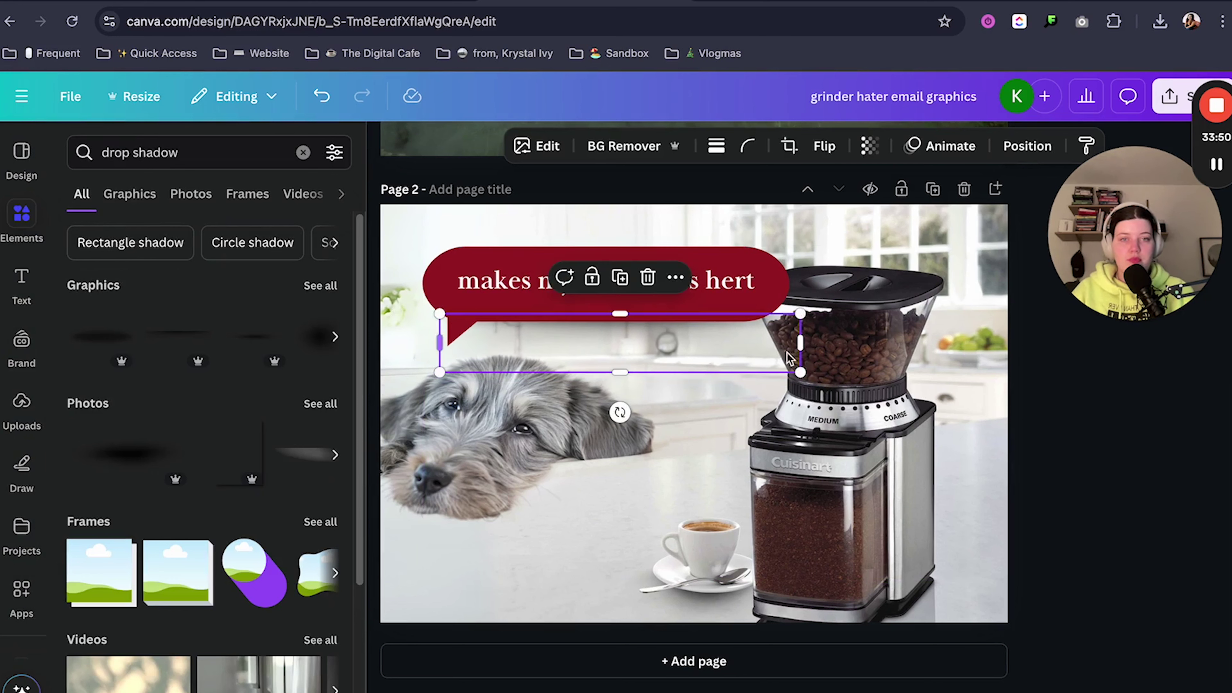
{"action": "left_click", "coordinate": [1142, 419]}
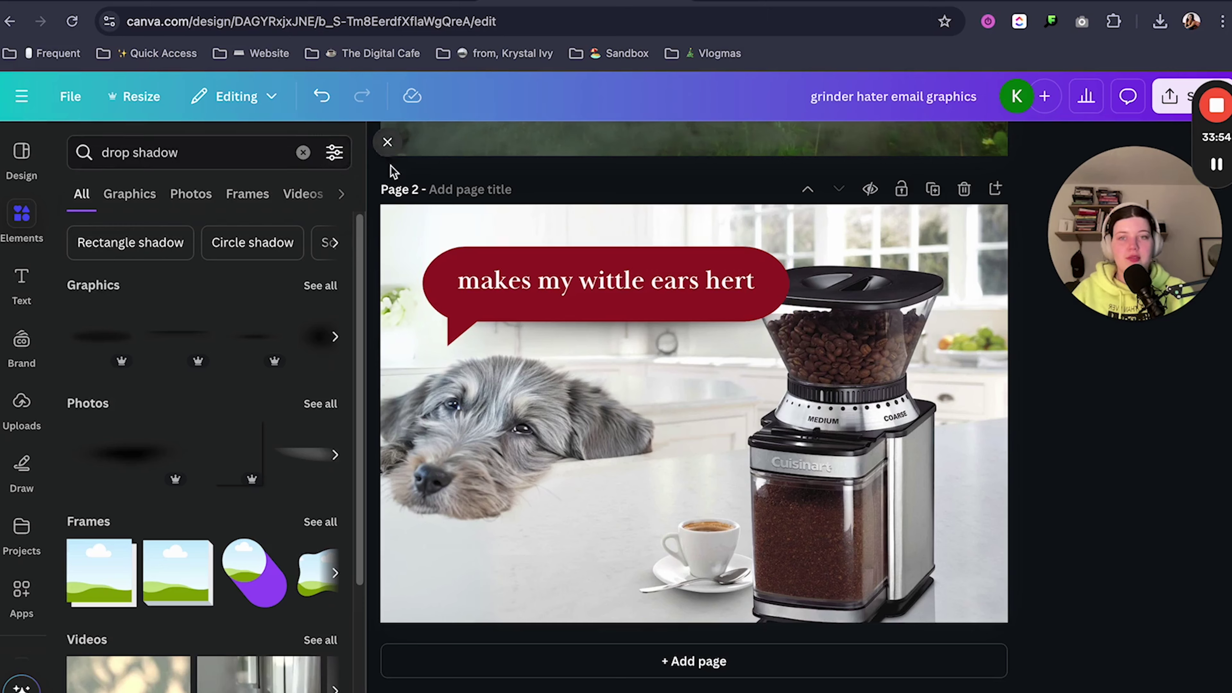
{"action": "left_click", "coordinate": [393, 156]}
Step: Slightly darken the kitchen background photo on page 2 using its light adjustments
{"action": "left_click", "coordinate": [324, 466]}
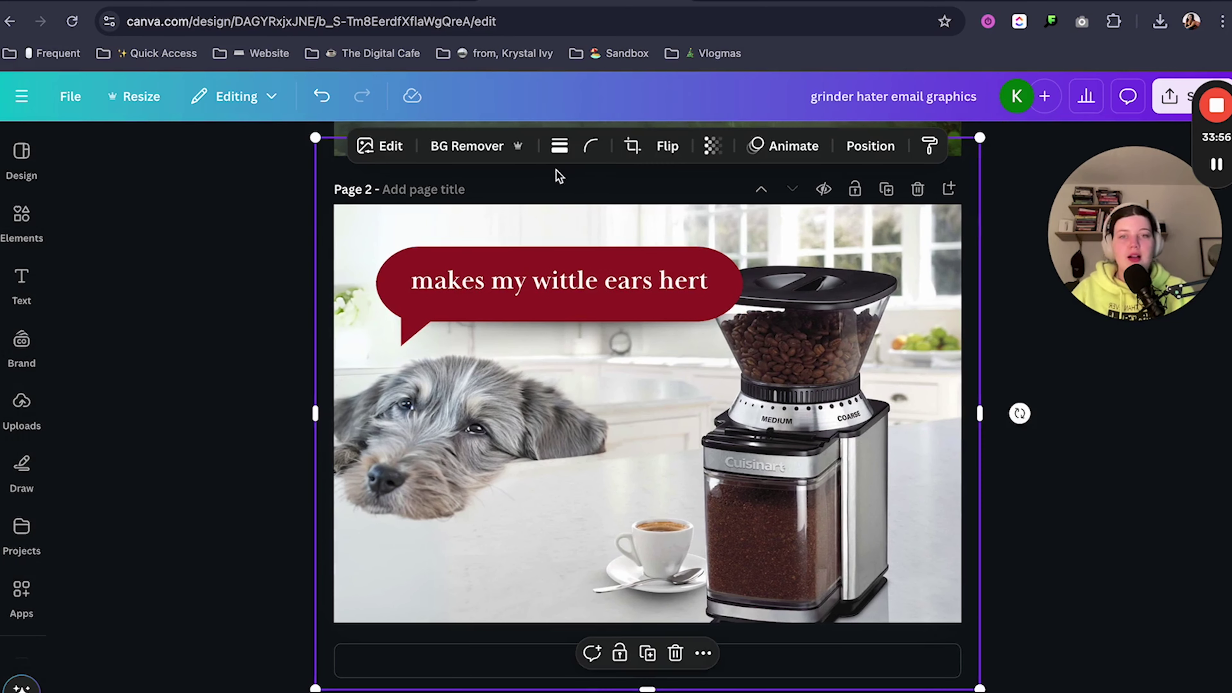
{"action": "left_click", "coordinate": [713, 146]}
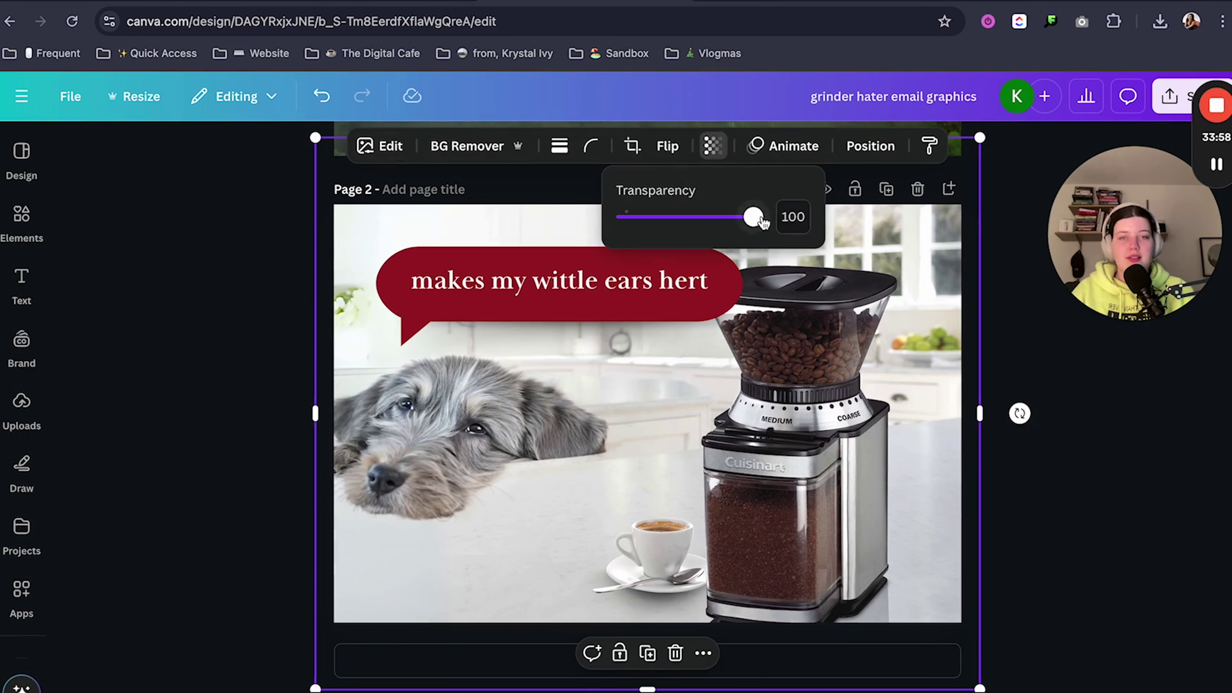
{"action": "mouse_move", "coordinate": [756, 216]}
{"action": "left_mouse_down"}
{"action": "mouse_move", "coordinate": [717, 224]}
{"action": "mouse_move", "coordinate": [764, 219]}
{"action": "left_mouse_up"}
{"action": "left_click", "coordinate": [386, 147]}
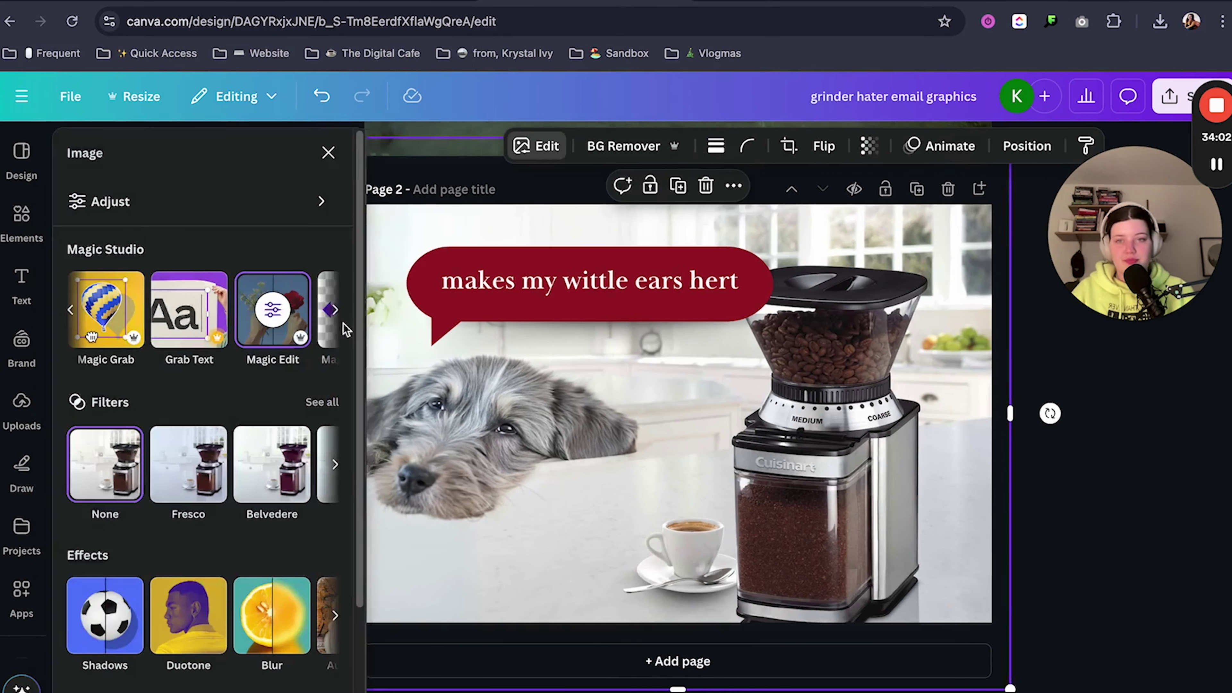
{"action": "left_click", "coordinate": [138, 218]}
{"action": "scroll", "coordinate": [175, 539], "scroll_direction": "down", "scroll_amount": 1}
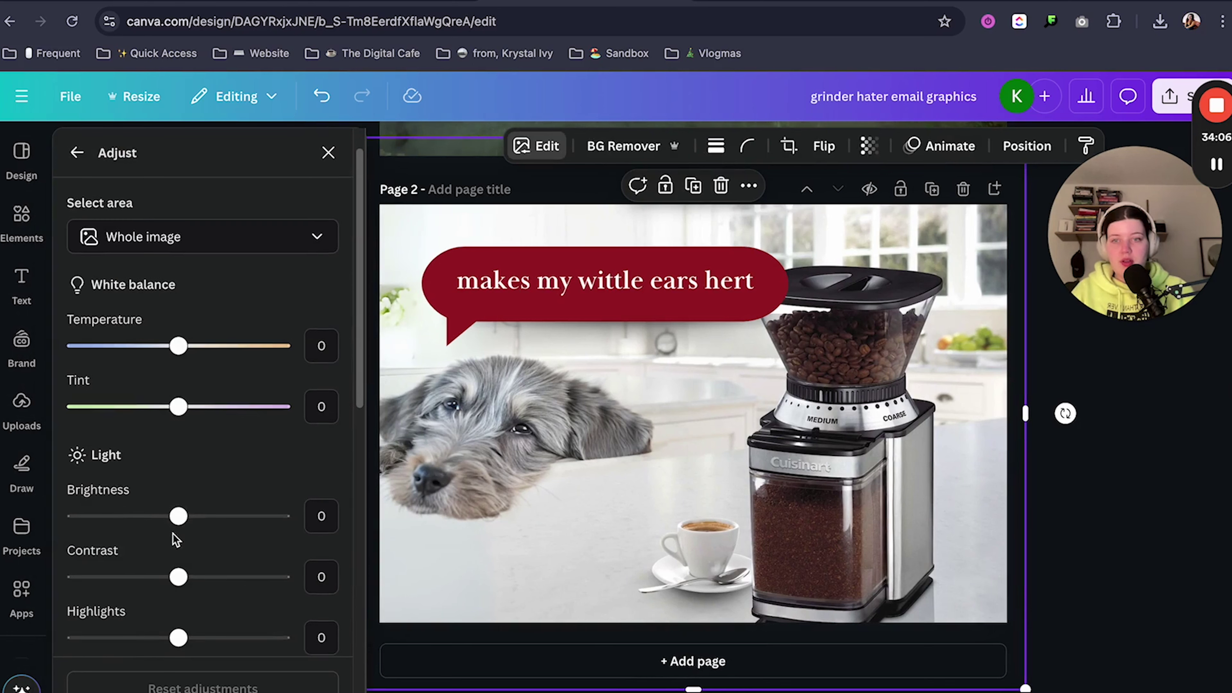
{"action": "left_click_drag", "start_coordinate": [176, 539], "coordinate": [159, 538]}
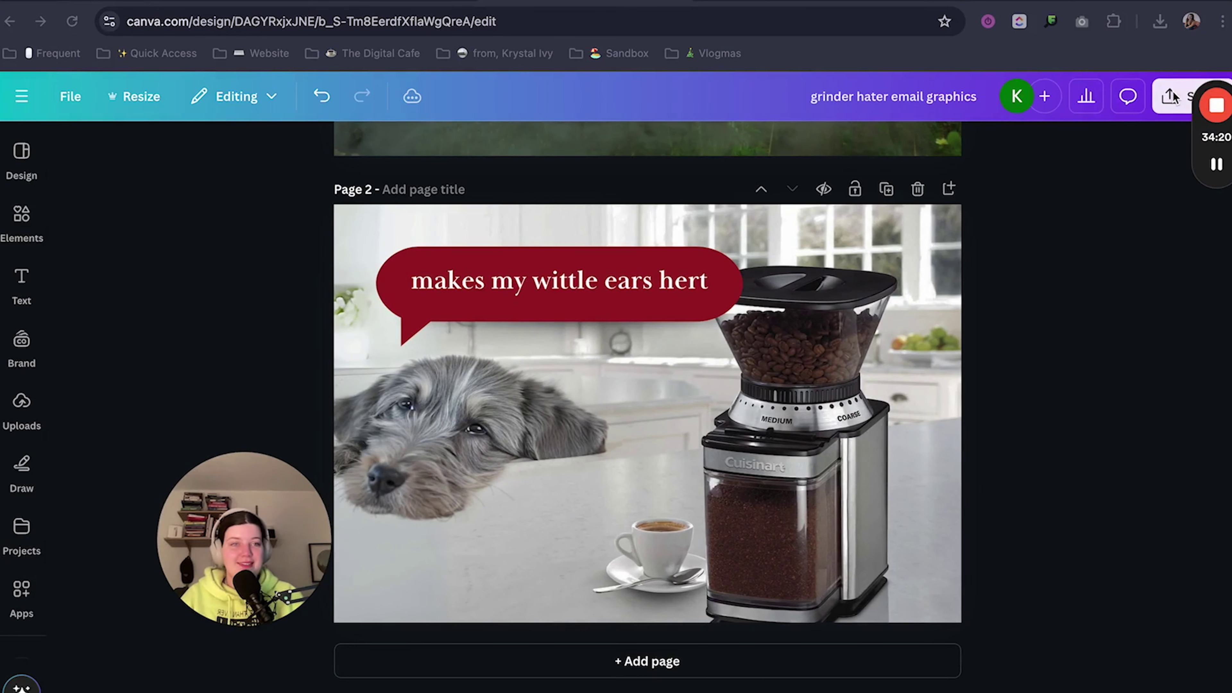
Step: Set up a PNG download of the design with the size multiplier at 2
{"action": "left_click", "coordinate": [1174, 104]}
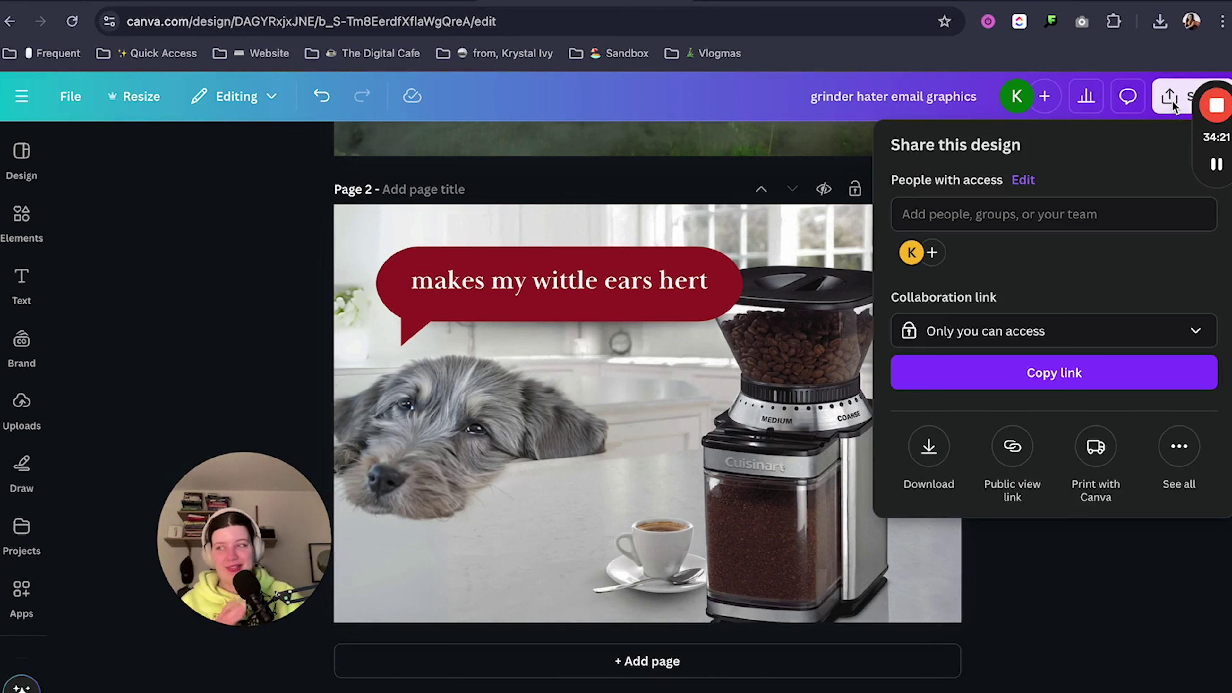
{"action": "left_click", "coordinate": [929, 447]}
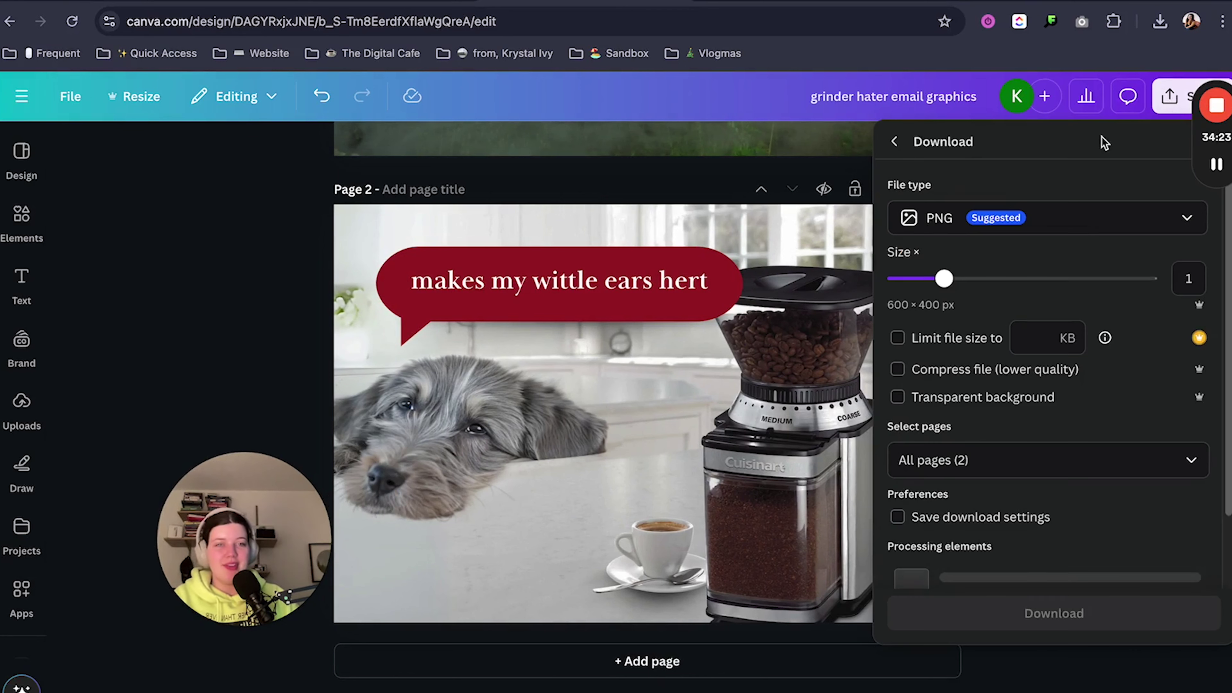
{"action": "left_click_drag", "start_coordinate": [944, 278], "coordinate": [1057, 290]}
{"action": "left_click", "coordinate": [1182, 275]}
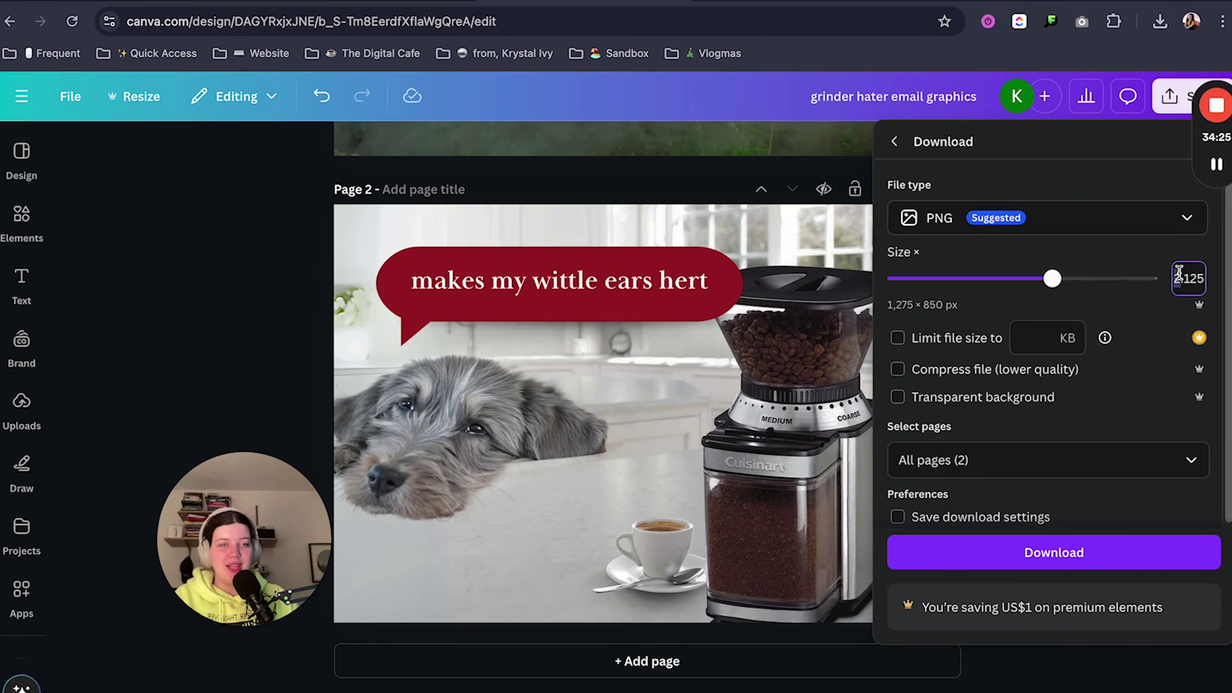
{"action": "type", "text": "2"}
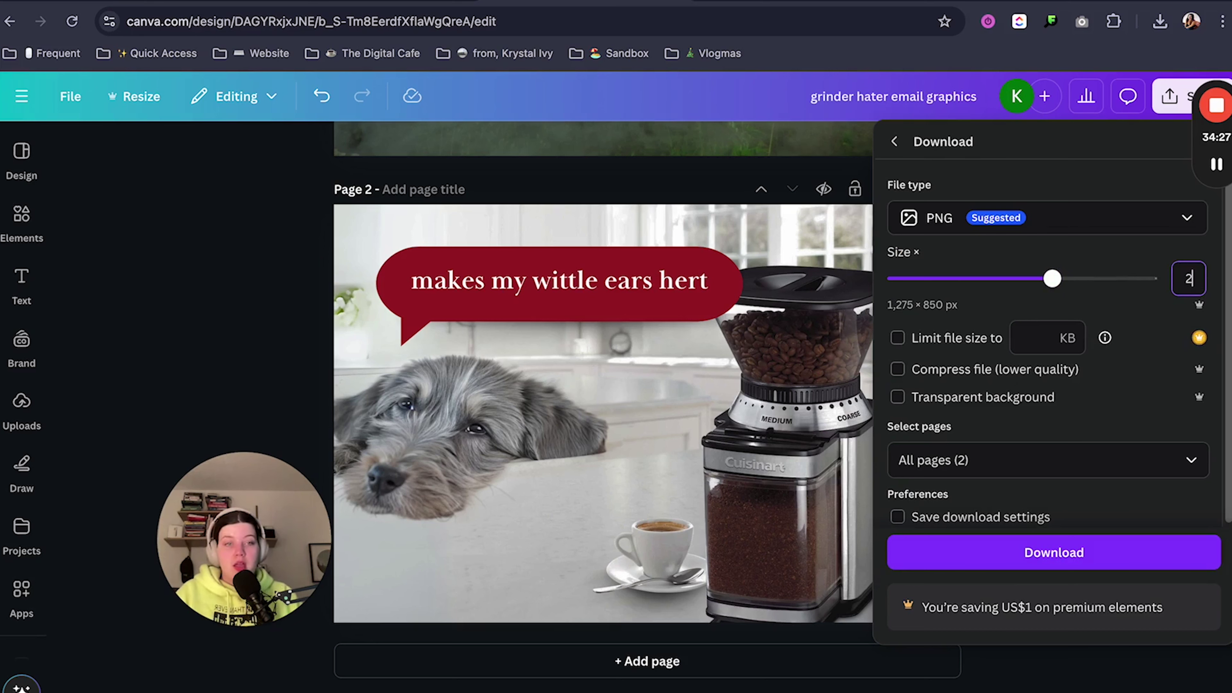
Step: Restrict the export to page 2 only and download the puppy graphic
{"action": "left_click", "coordinate": [1099, 453]}
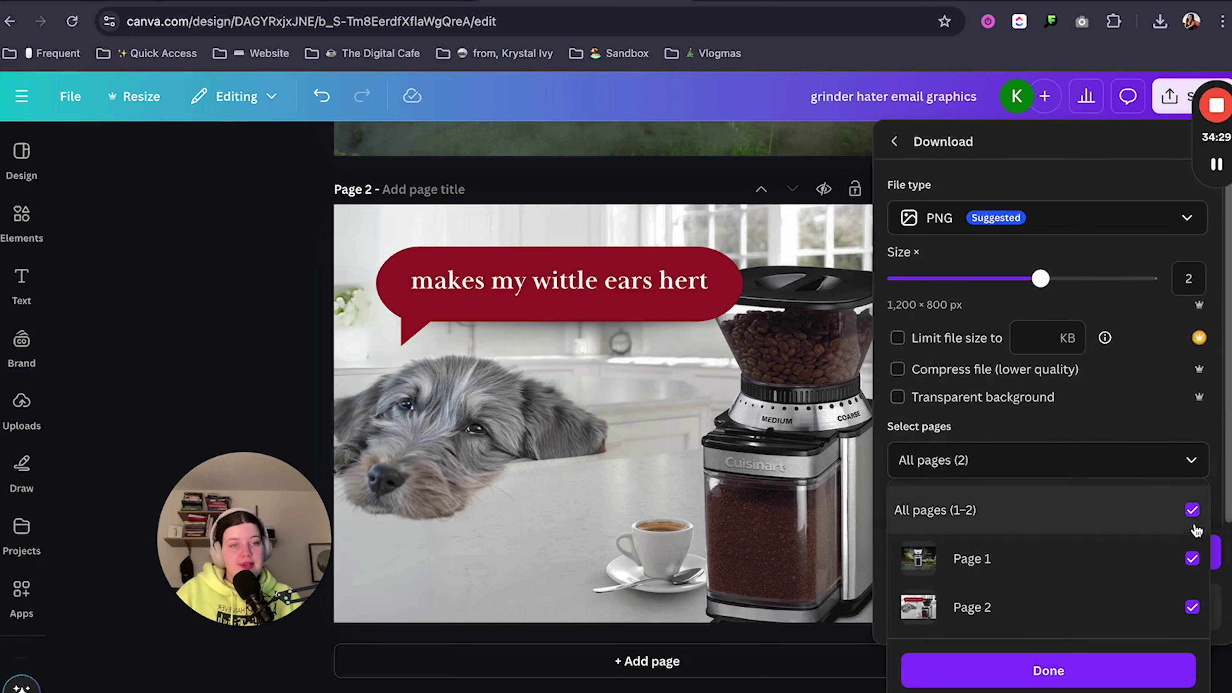
{"action": "left_click", "coordinate": [1192, 509]}
{"action": "left_click", "coordinate": [1087, 609]}
{"action": "left_click", "coordinate": [1052, 670]}
{"action": "left_click", "coordinate": [1025, 553]}
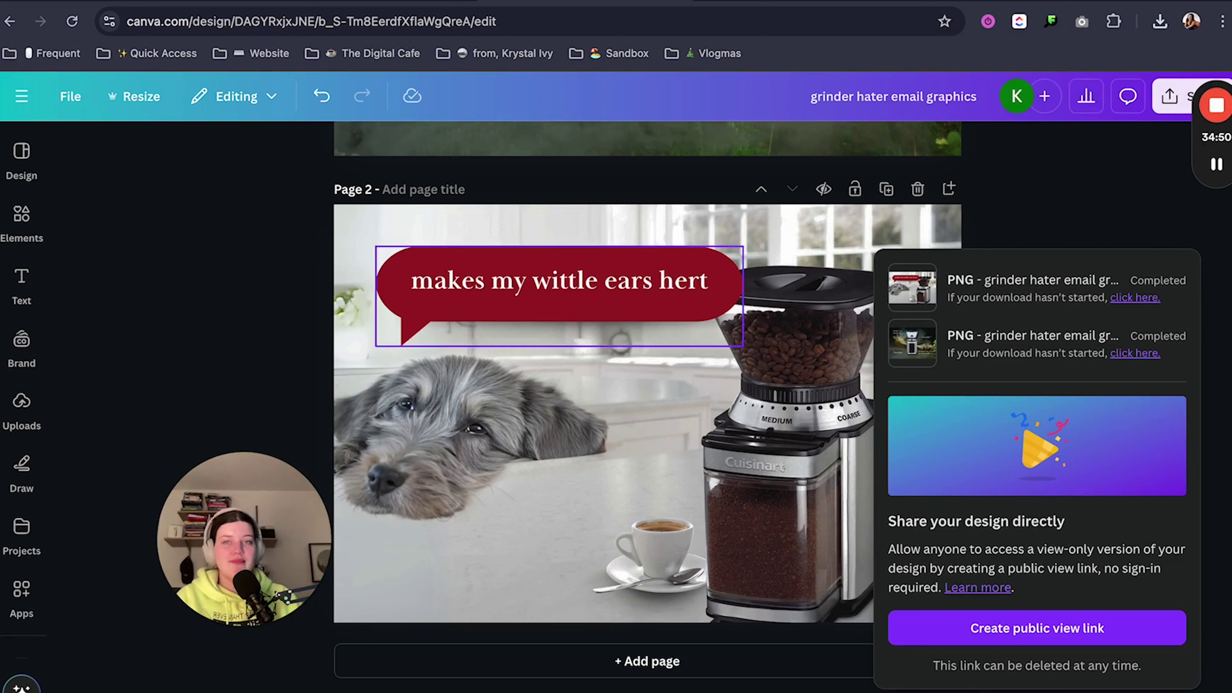
Step: Switch to the Flodesk email and upload the puppy graphic into the image block below the Cuisinart burr mill paragraph
{"action": "left_click", "coordinate": [208, 211]}
{"action": "left_click", "coordinate": [247, 506]}
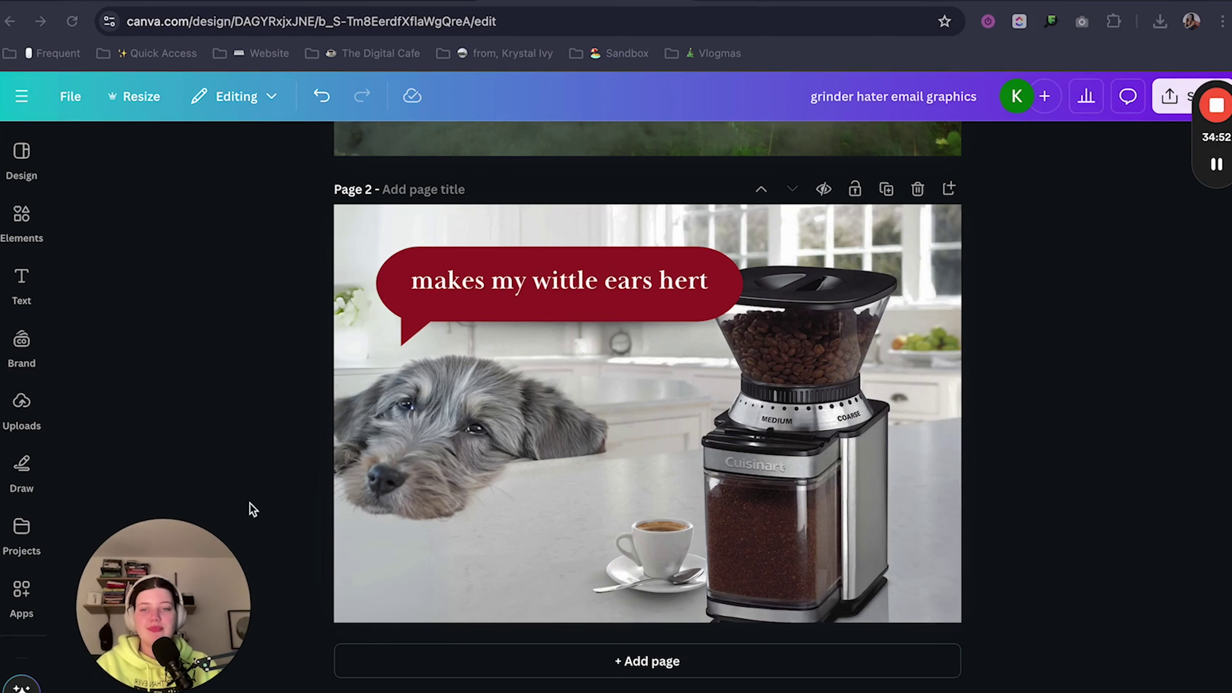
{"action": "left_click", "coordinate": [364, 2]}
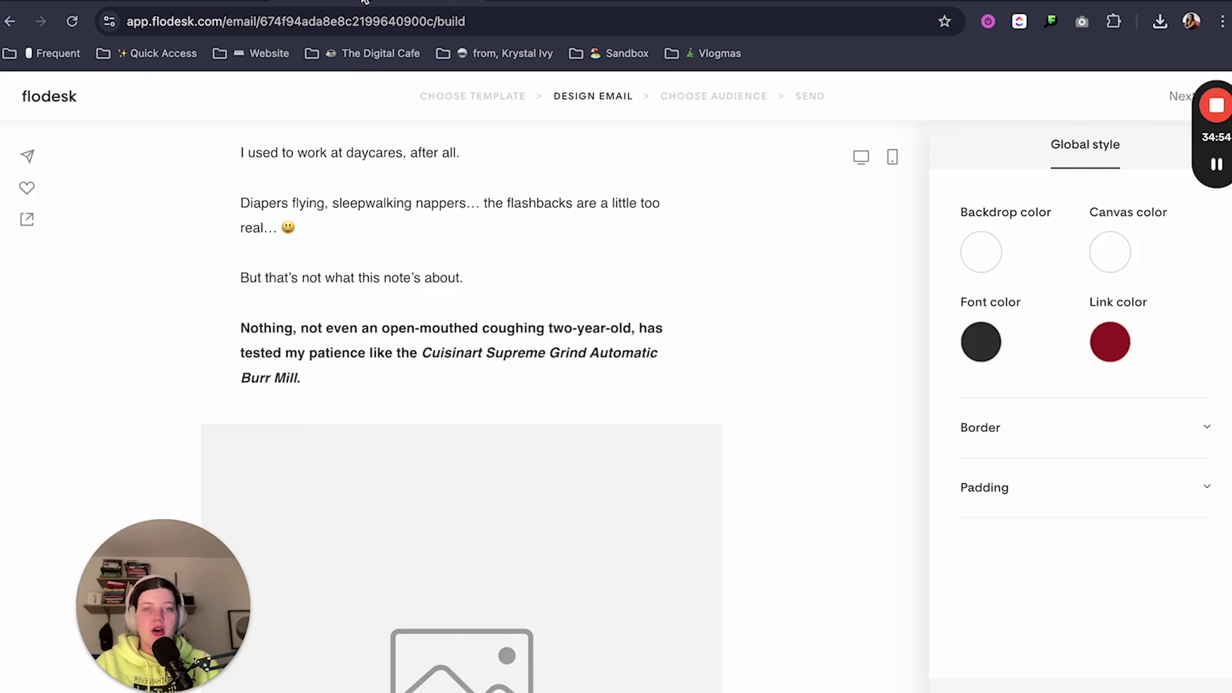
{"action": "left_click", "coordinate": [658, 489]}
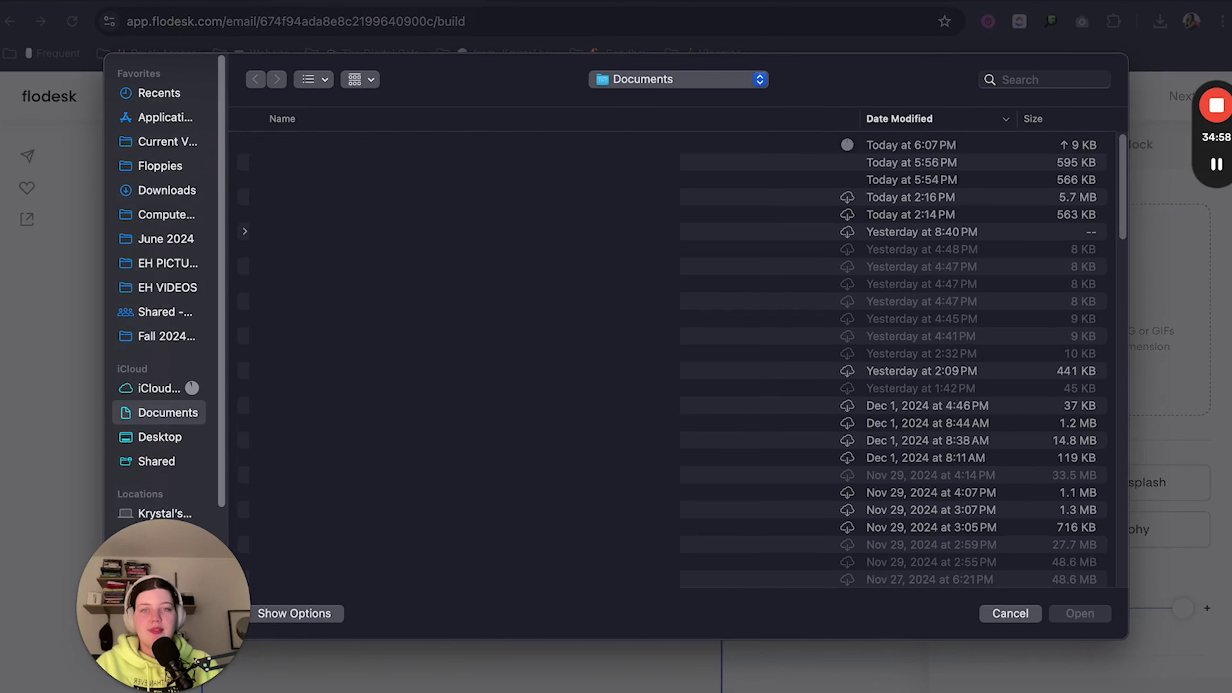
{"action": "left_click", "coordinate": [437, 145]}
{"action": "left_click", "coordinate": [1080, 614]}
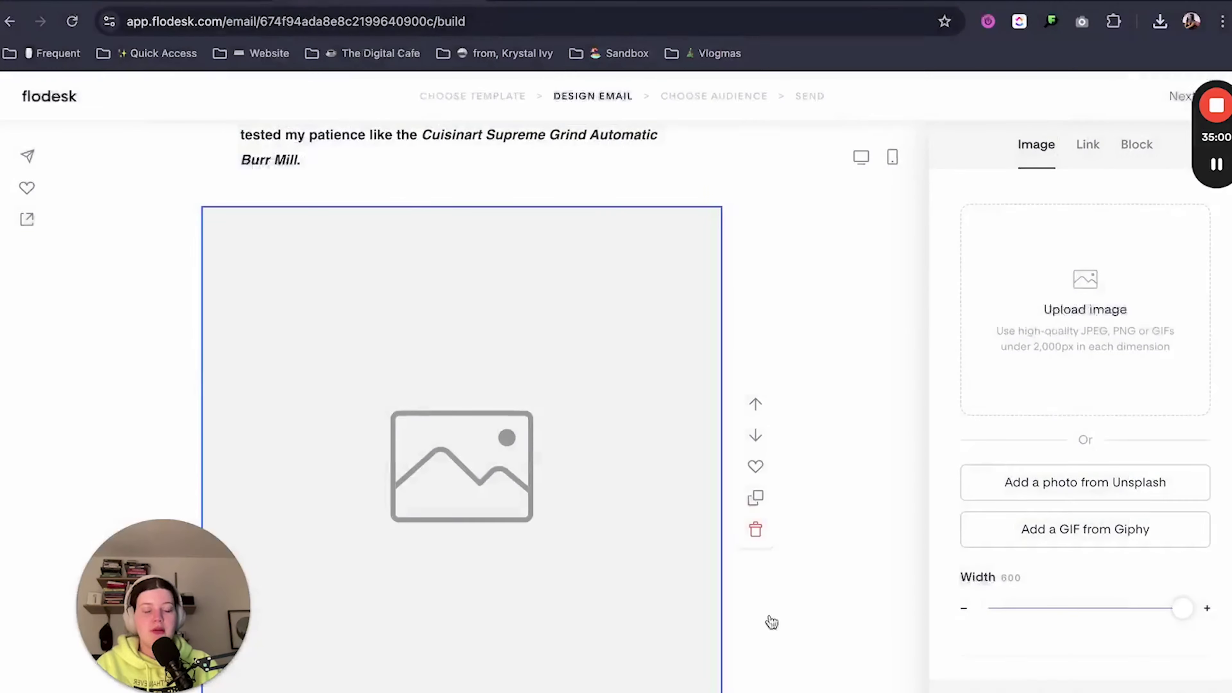
{"action": "left_click", "coordinate": [828, 568]}
Step: Insert a spacer between the line "That's this thing." and the empty image block below it
{"action": "scroll", "coordinate": [828, 567], "scroll_direction": "up", "scroll_amount": 5}
{"action": "scroll", "coordinate": [826, 563], "scroll_direction": "down", "scroll_amount": 12}
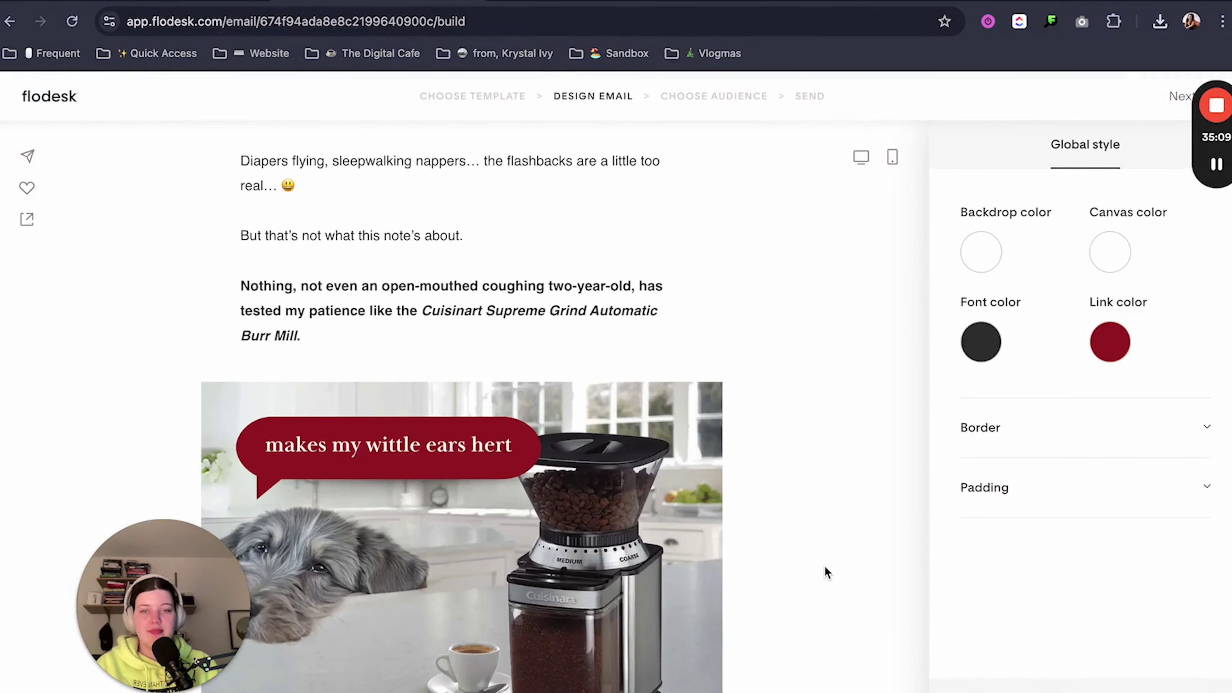
{"action": "scroll", "coordinate": [832, 564], "scroll_direction": "down", "scroll_amount": 8}
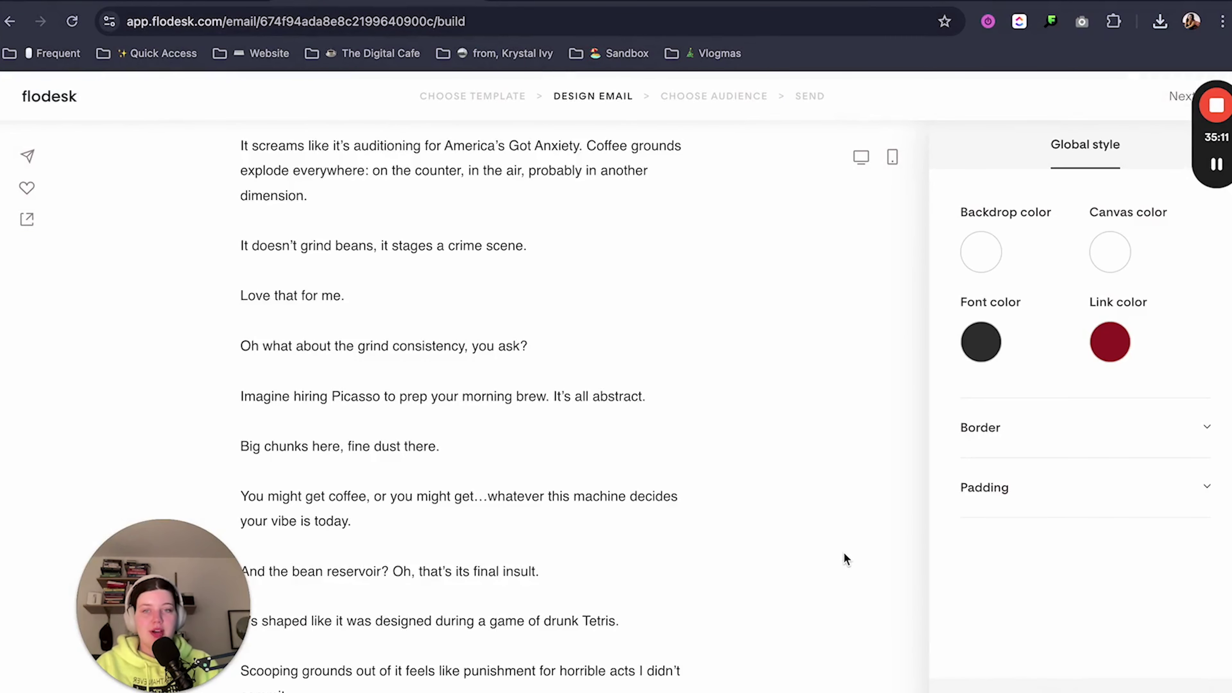
{"action": "scroll", "coordinate": [840, 547], "scroll_direction": "up", "scroll_amount": 13}
{"action": "scroll", "coordinate": [839, 555], "scroll_direction": "down", "scroll_amount": 15}
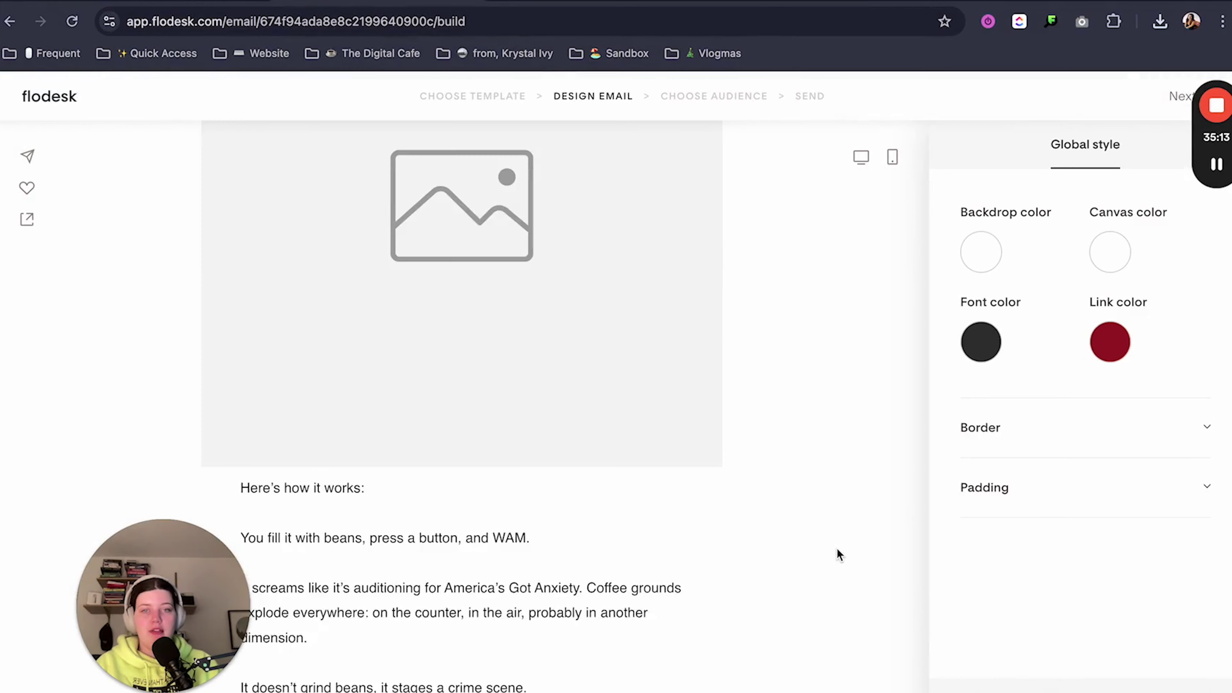
{"action": "scroll", "coordinate": [839, 555], "scroll_direction": "up", "scroll_amount": 15}
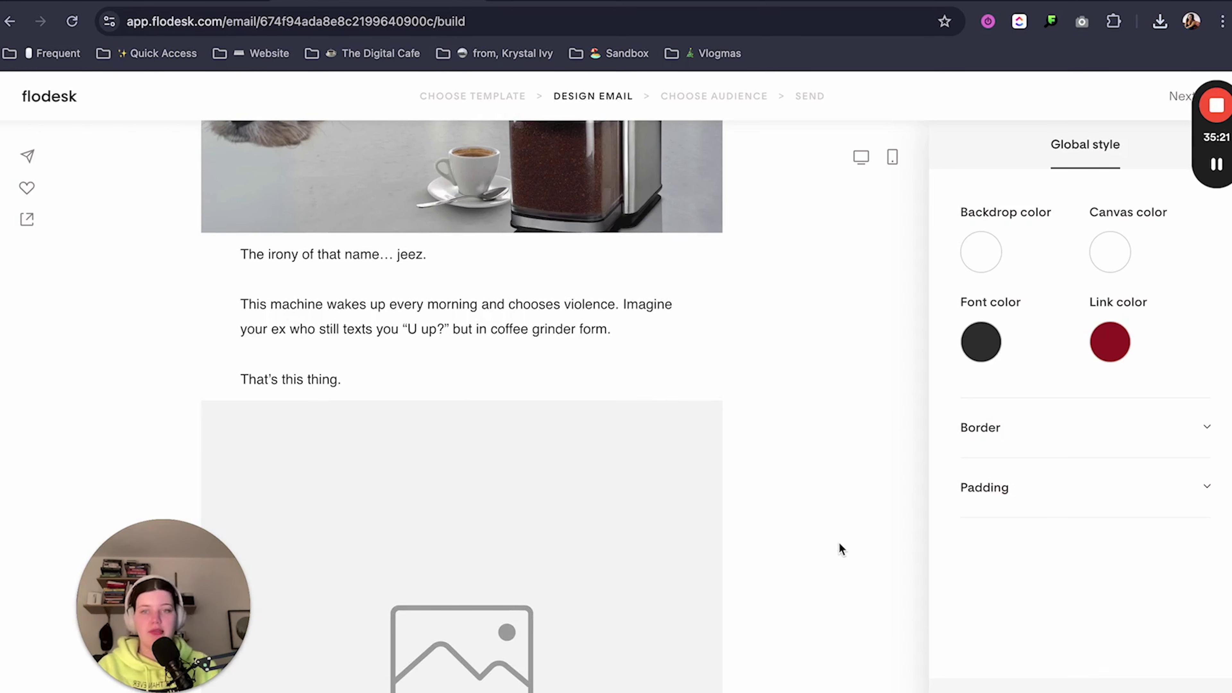
{"action": "left_click", "coordinate": [462, 401]}
{"action": "scroll", "coordinate": [592, 456], "scroll_direction": "down", "scroll_amount": 3}
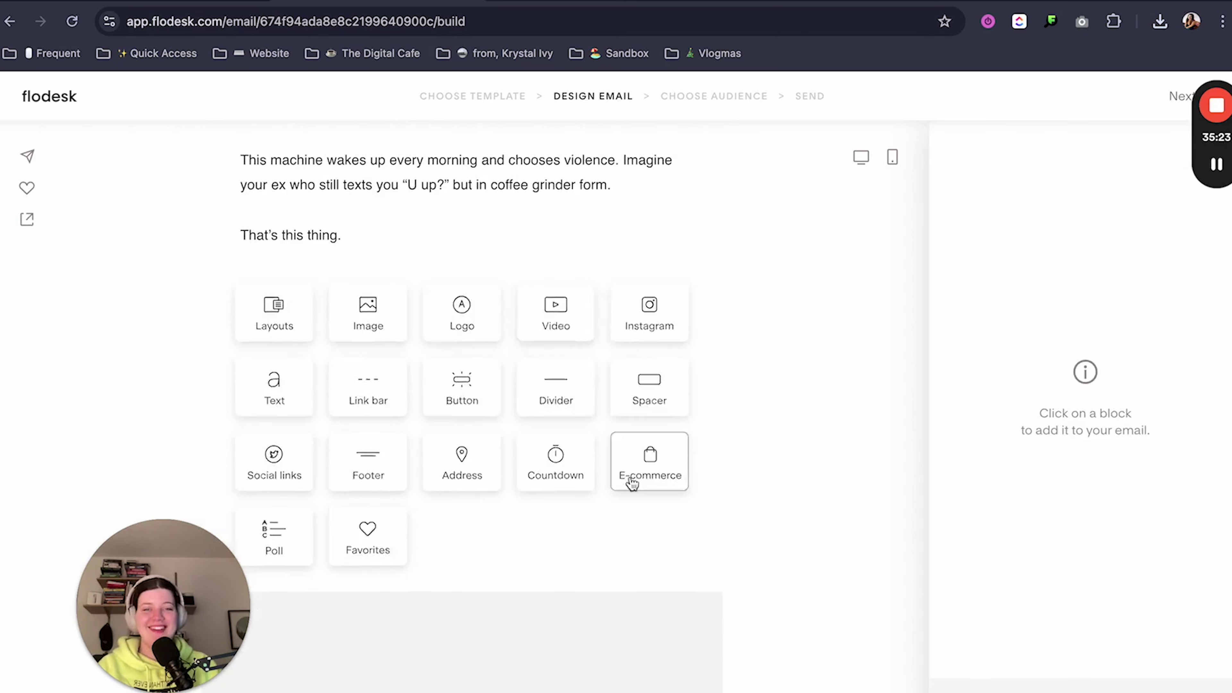
{"action": "left_click", "coordinate": [649, 386]}
{"action": "left_click", "coordinate": [845, 422]}
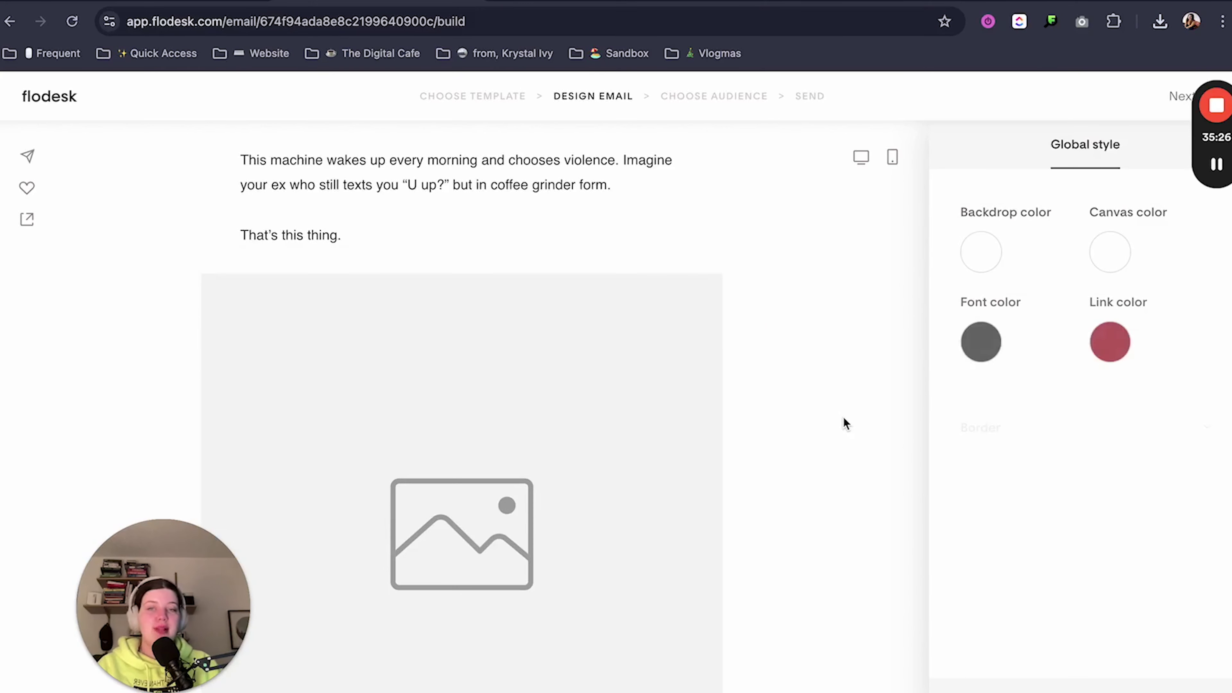
Step: Review the email's graphics and text down to the empty image block, and check the open Canva and stock photo pages
{"action": "scroll", "coordinate": [856, 331], "scroll_direction": "up", "scroll_amount": 5}
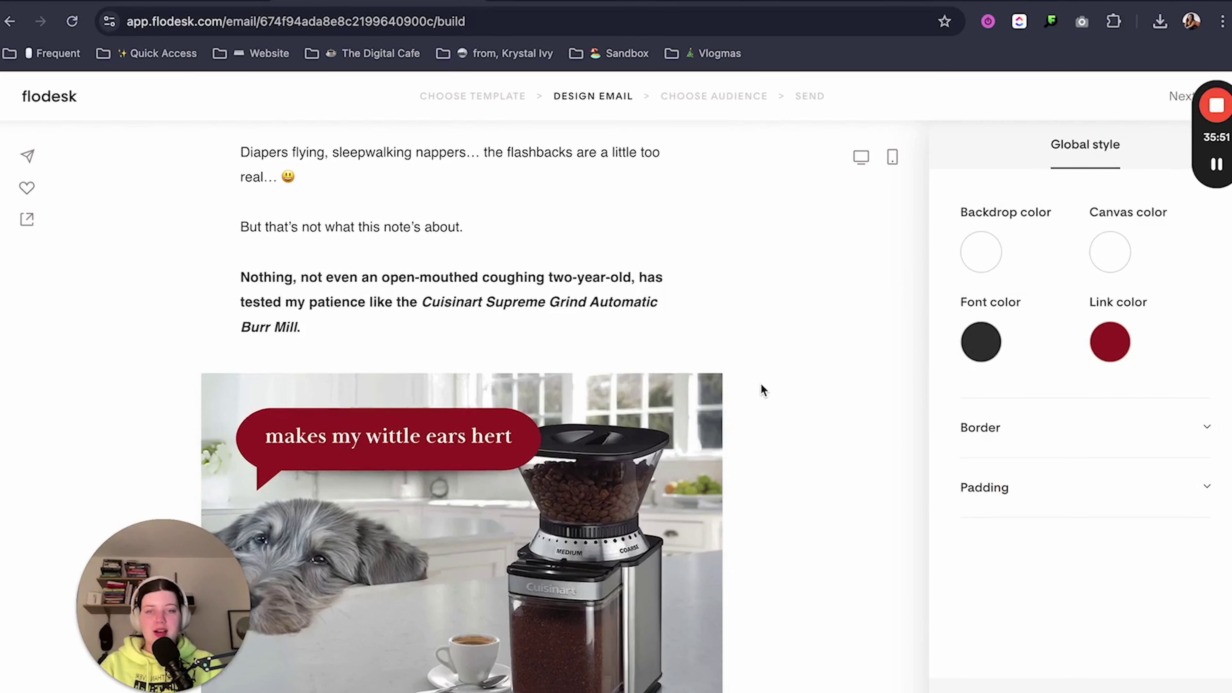
{"action": "scroll", "coordinate": [763, 386], "scroll_direction": "up", "scroll_amount": 8}
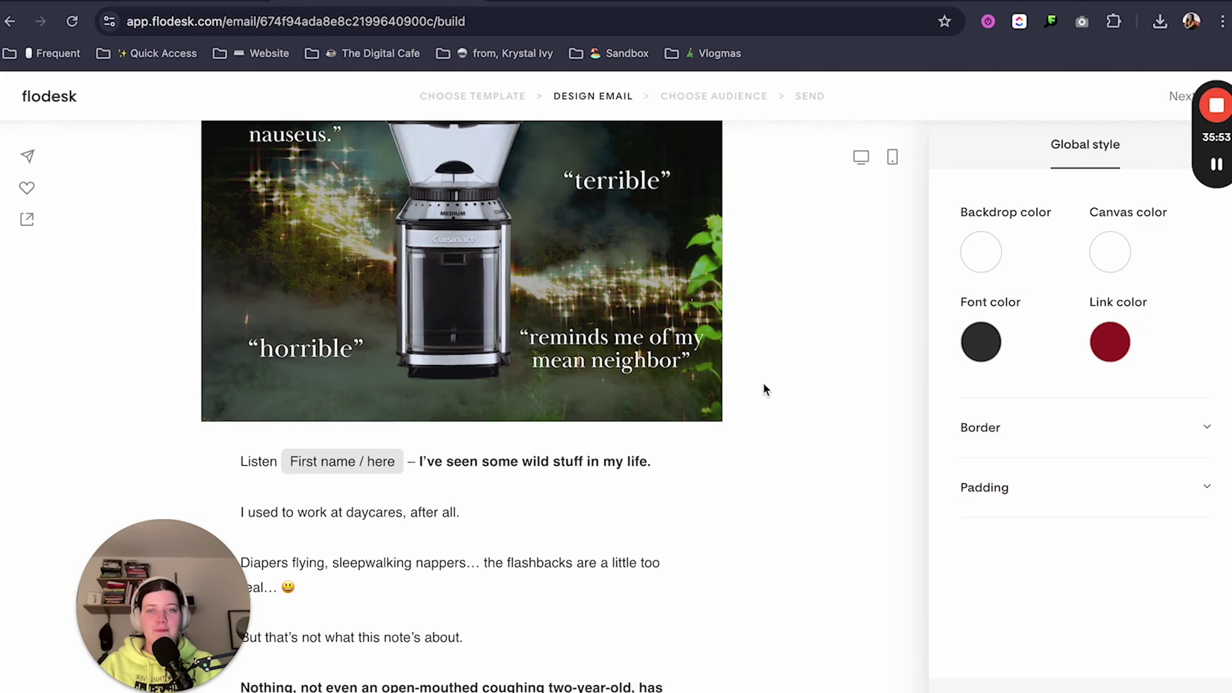
{"action": "scroll", "coordinate": [765, 387], "scroll_direction": "down", "scroll_amount": 15}
{"action": "scroll", "coordinate": [776, 384], "scroll_direction": "up", "scroll_amount": 7}
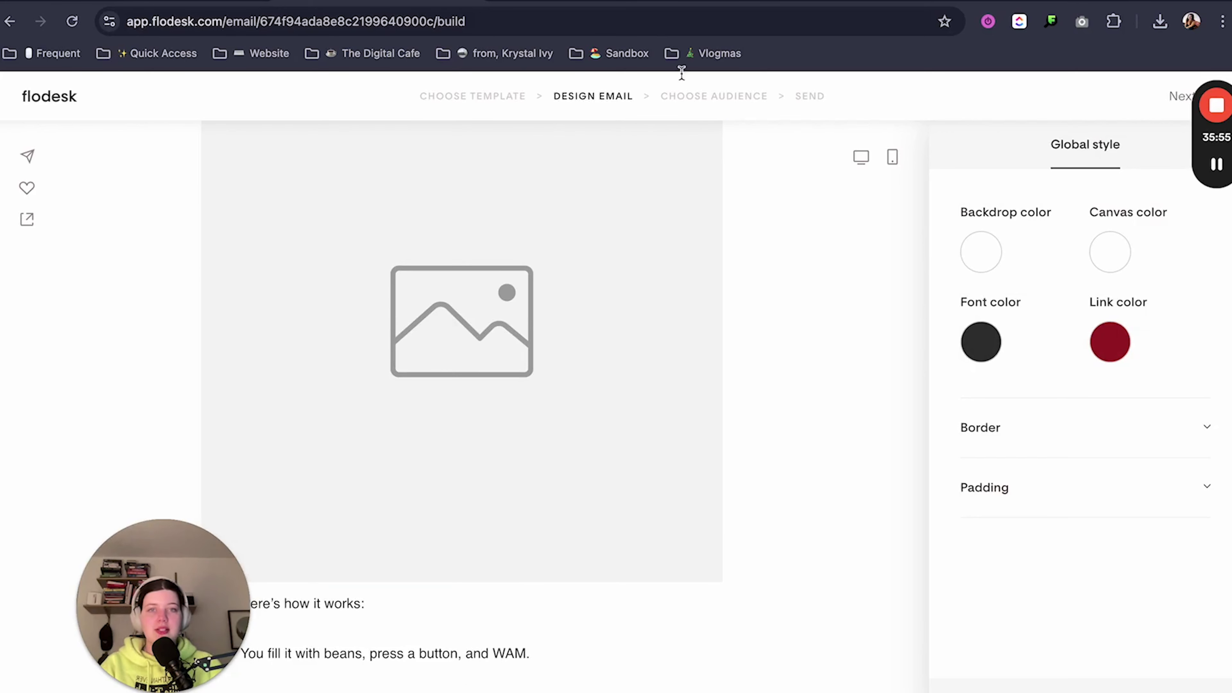
{"action": "key", "text": "ctrl+Tab"}
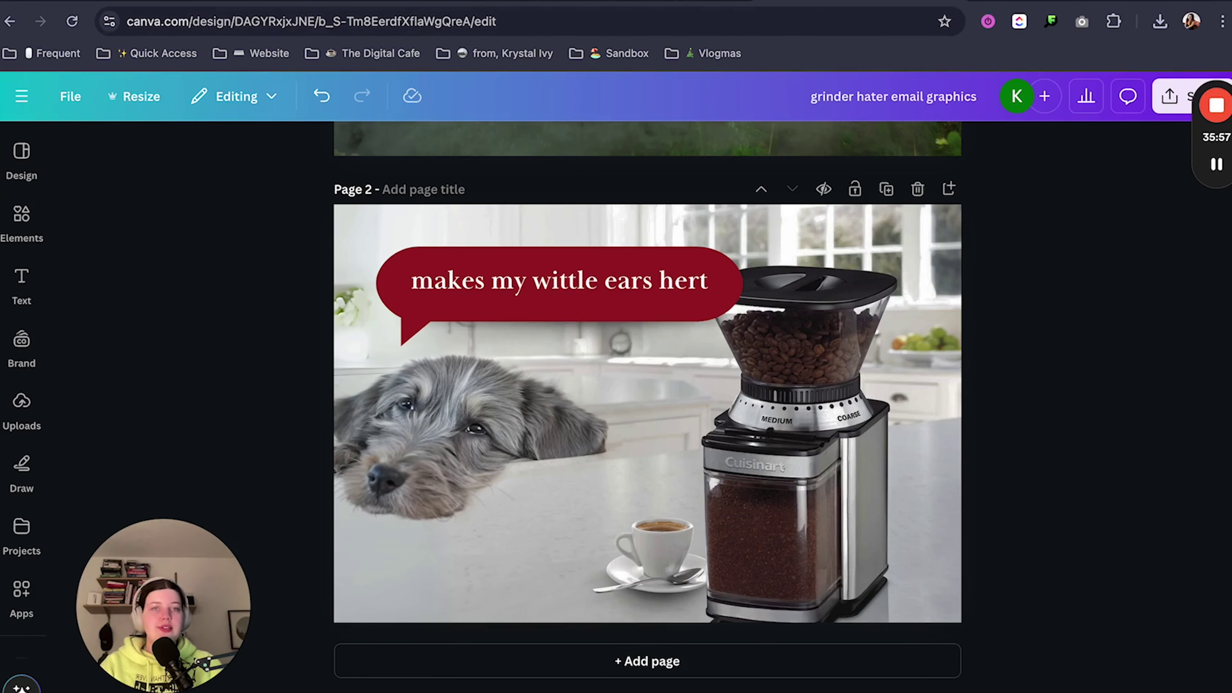
{"action": "key", "text": "ctrl+Tab"}
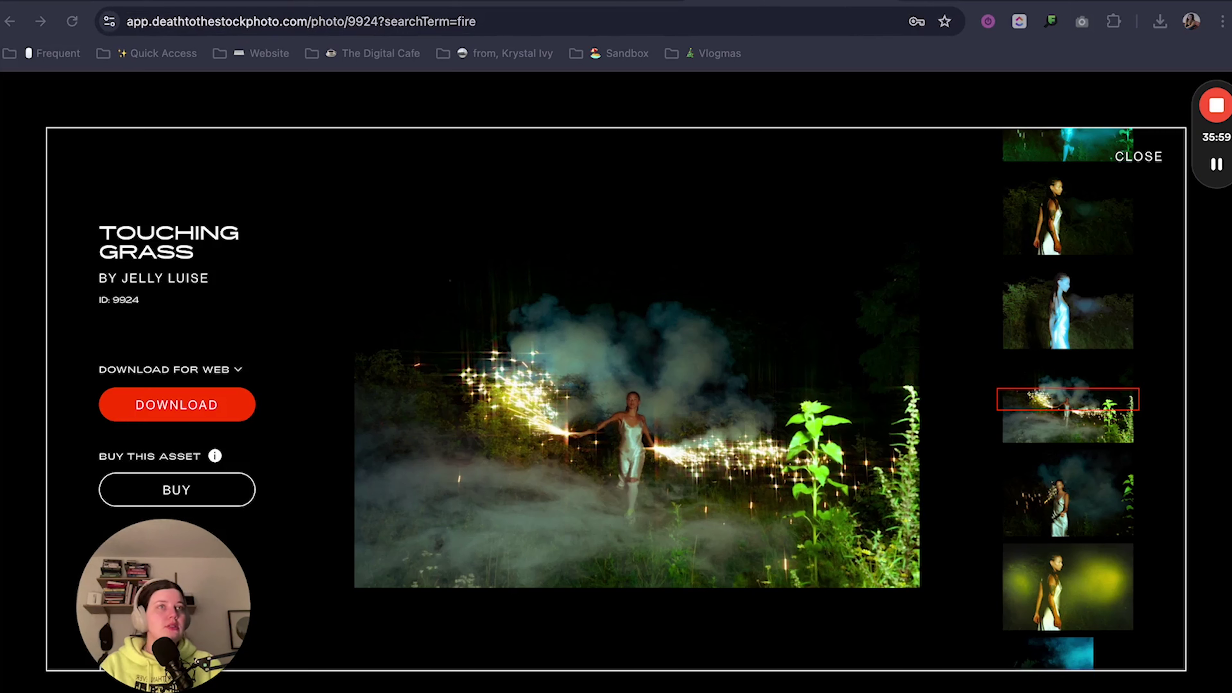
{"action": "left_click", "coordinate": [420, 2]}
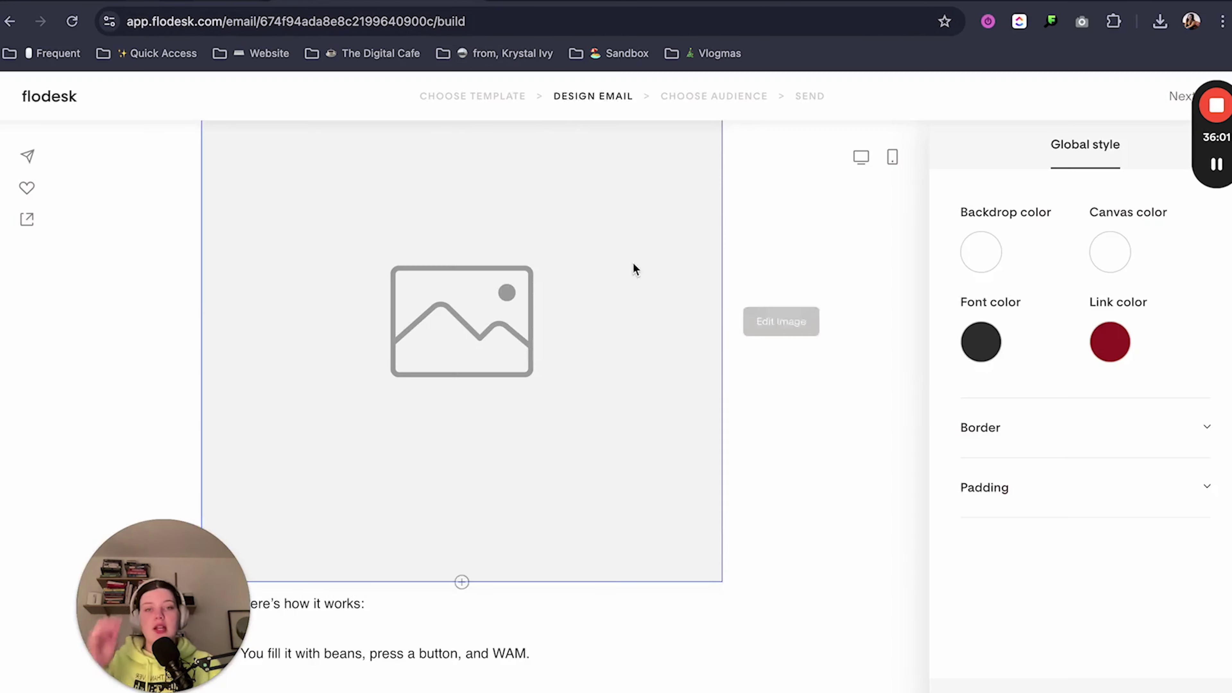
{"action": "left_click", "coordinate": [550, 420]}
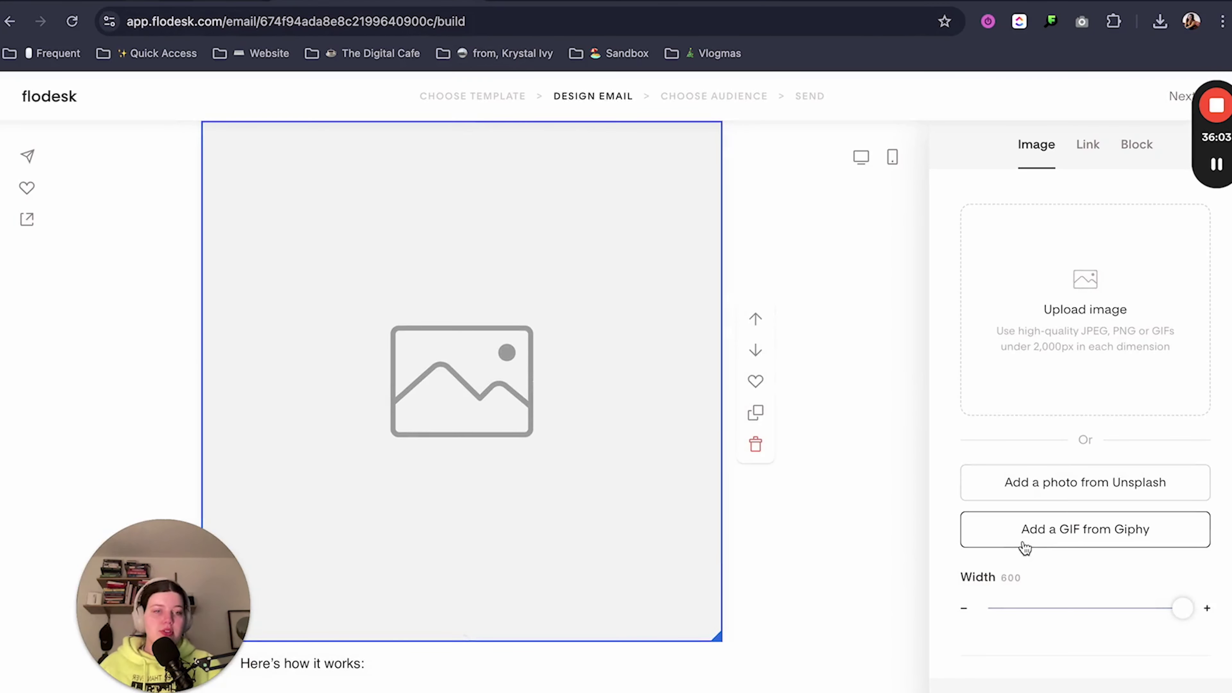
{"action": "left_click", "coordinate": [1025, 548]}
{"action": "left_click", "coordinate": [622, 310]}
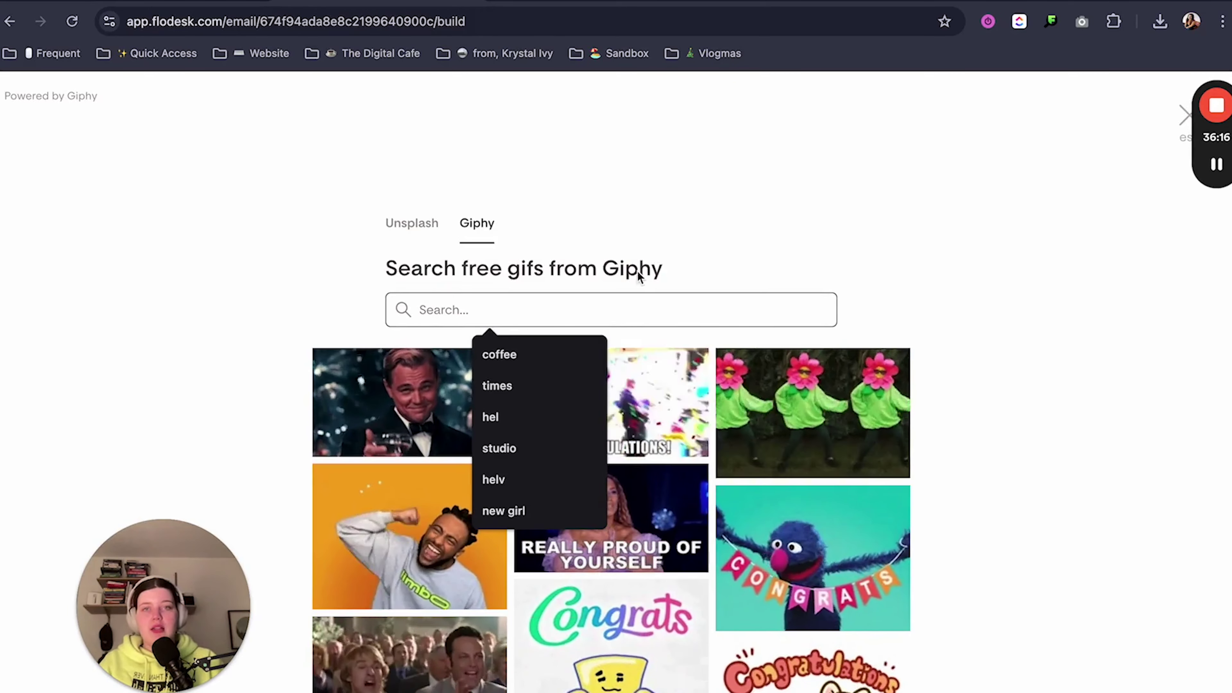
{"action": "left_click", "coordinate": [465, 168]}
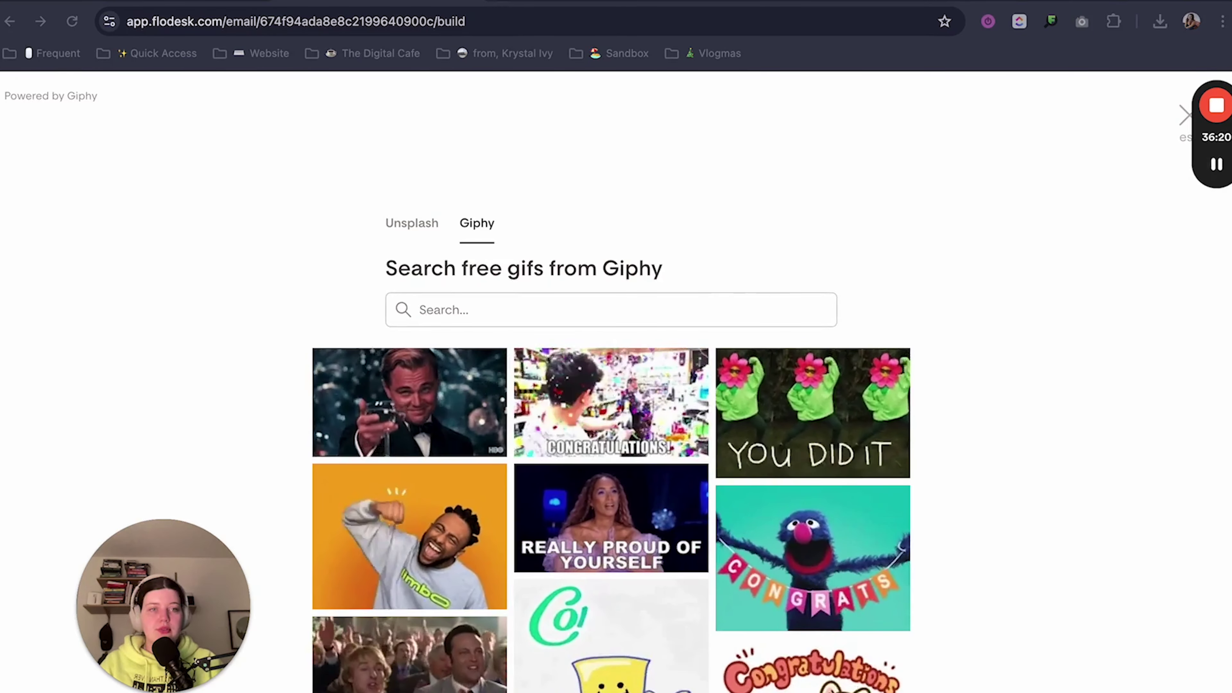
{"action": "left_click_drag", "start_coordinate": [1216, 137], "coordinate": [1187, 419]}
{"action": "left_click", "coordinate": [1185, 114]}
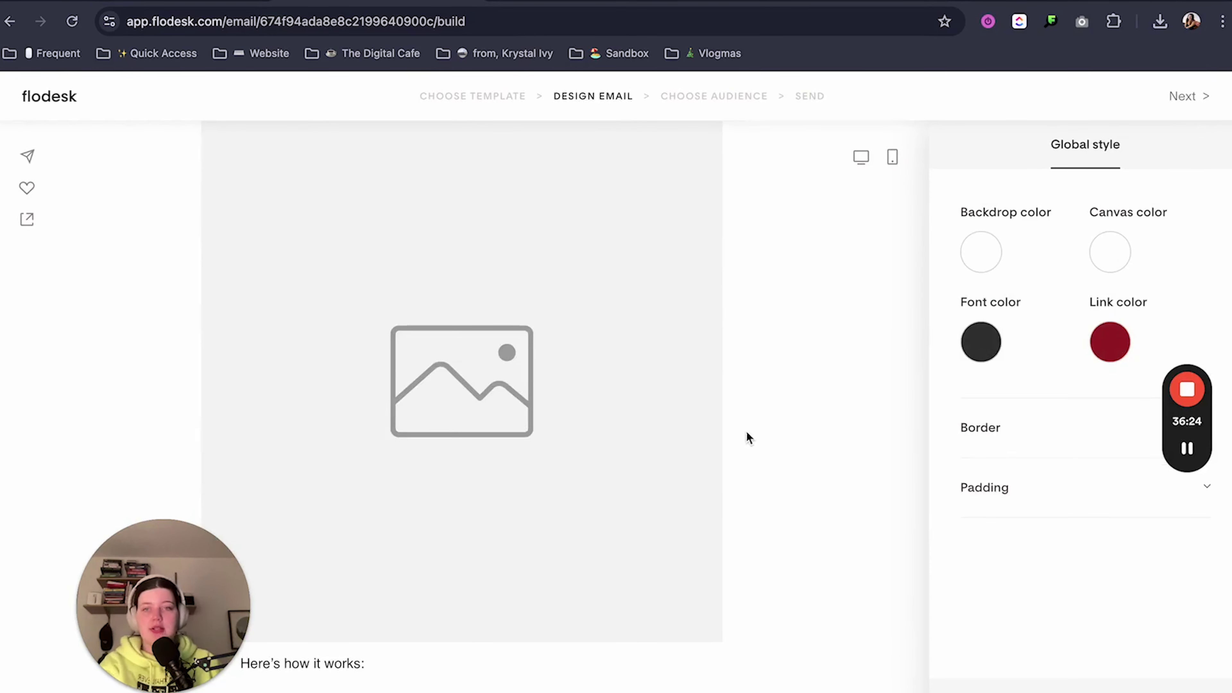
Step: Search Giphy for "u up" and fill the empty image block under "That's this thing." with the "GO TO BED!" GIF
{"action": "scroll", "coordinate": [745, 434], "scroll_direction": "down", "scroll_amount": 10}
{"action": "scroll", "coordinate": [756, 421], "scroll_direction": "up", "scroll_amount": 1}
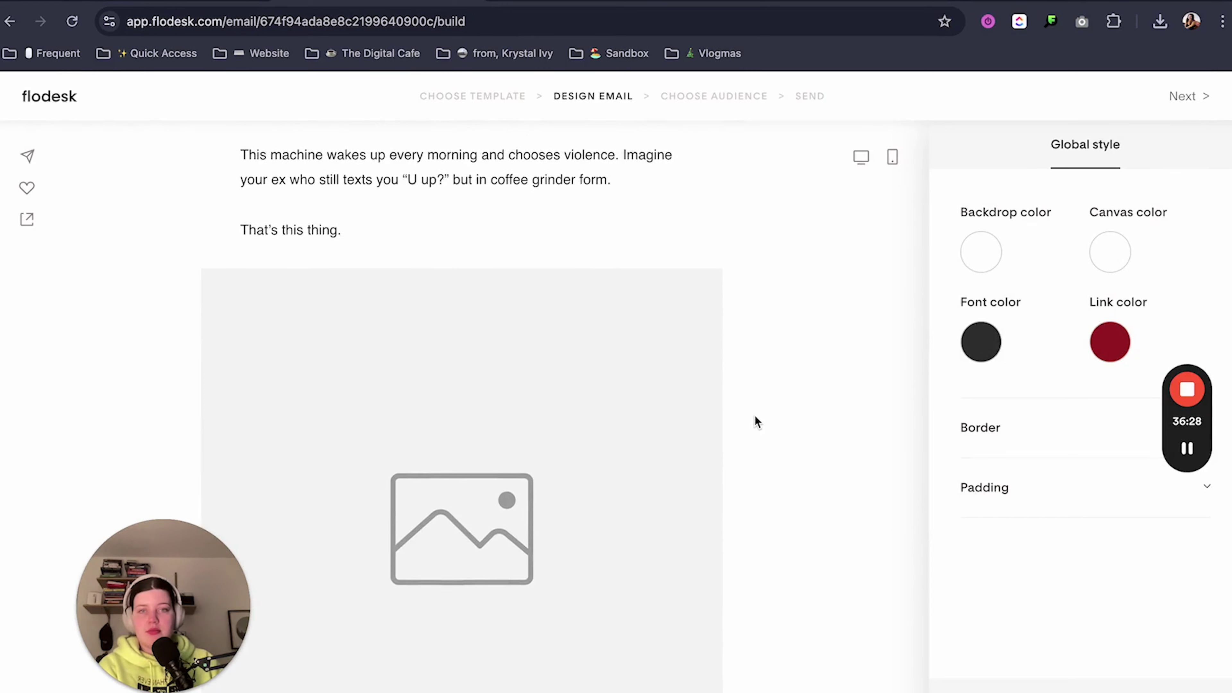
{"action": "scroll", "coordinate": [622, 421], "scroll_direction": "down", "scroll_amount": 1}
{"action": "left_click", "coordinate": [631, 422]}
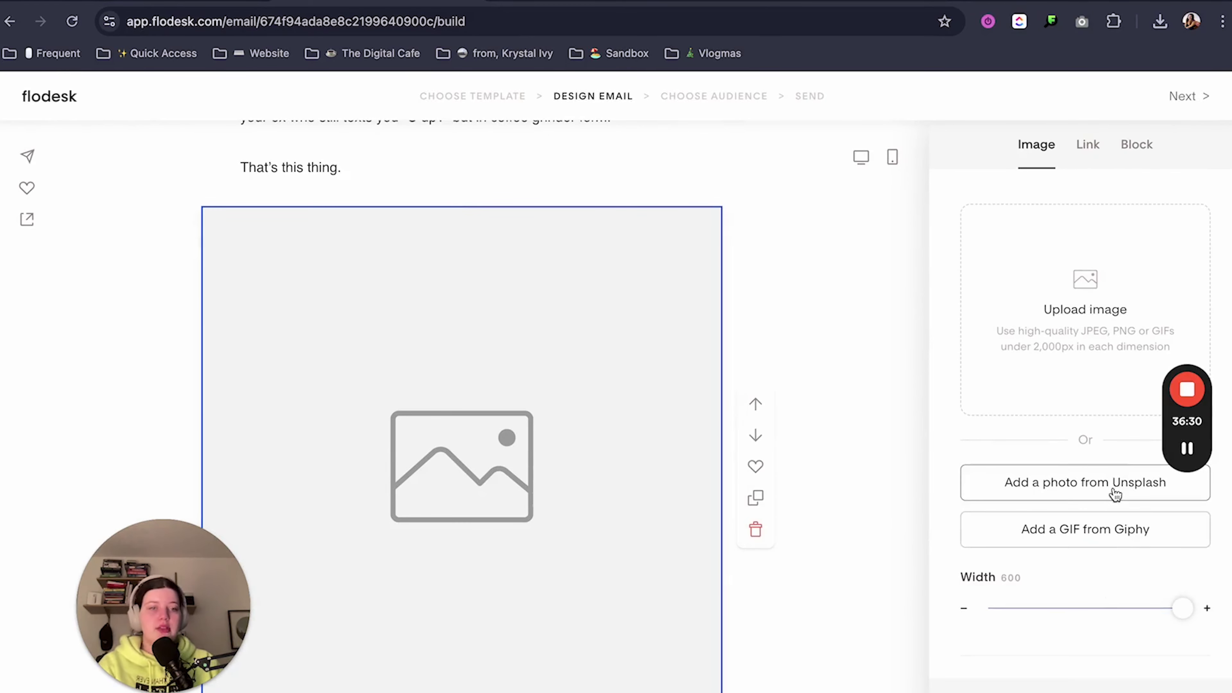
{"action": "left_click", "coordinate": [1114, 528]}
{"action": "left_click", "coordinate": [517, 297]}
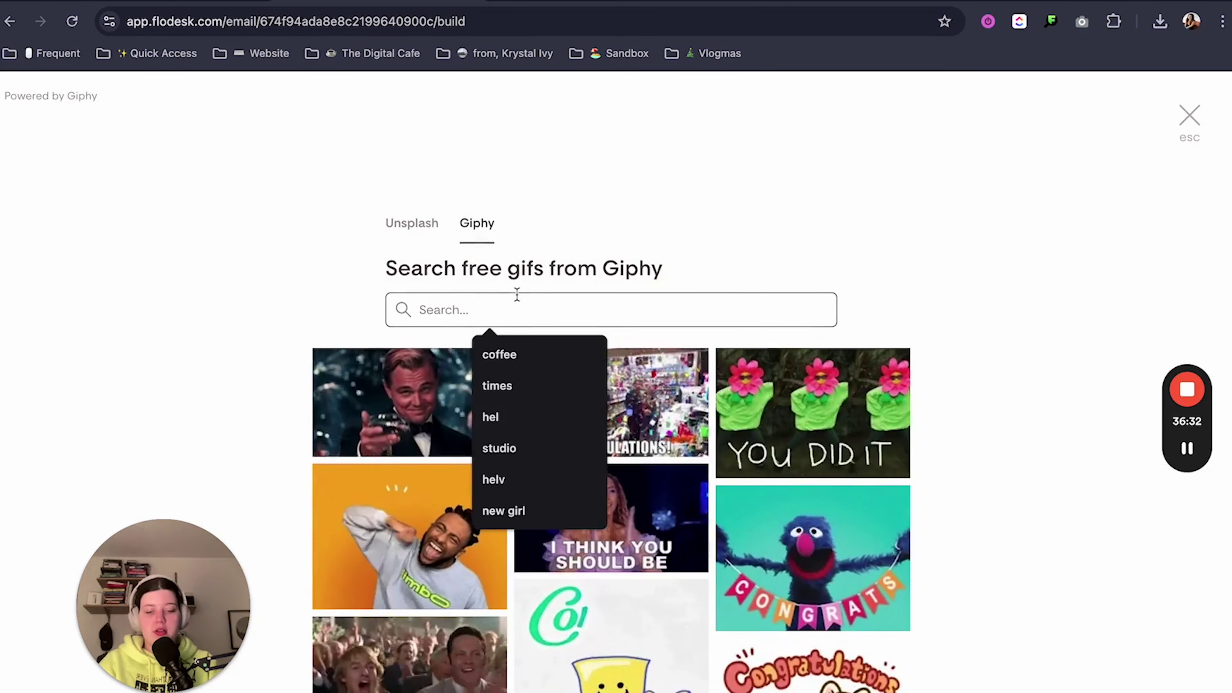
{"action": "type", "text": "u up"}
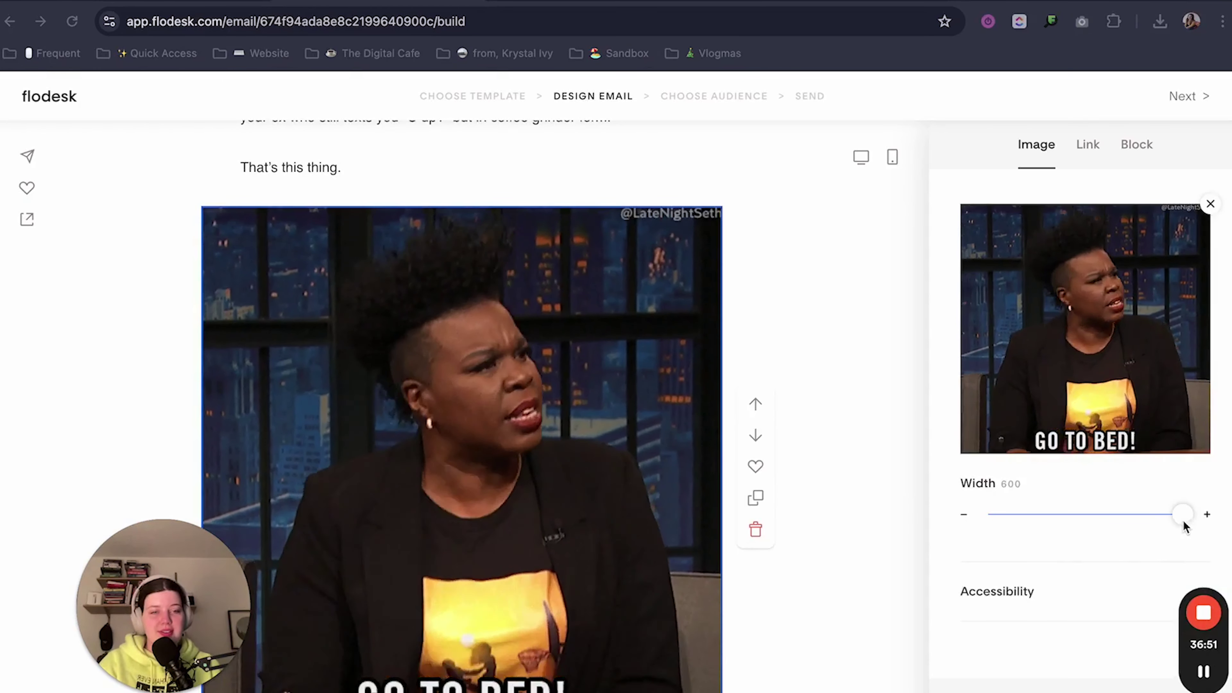
Step: Shrink the "GO TO BED!" GIF to a width of 229
{"action": "left_click_drag", "start_coordinate": [1183, 515], "coordinate": [1045, 528]}
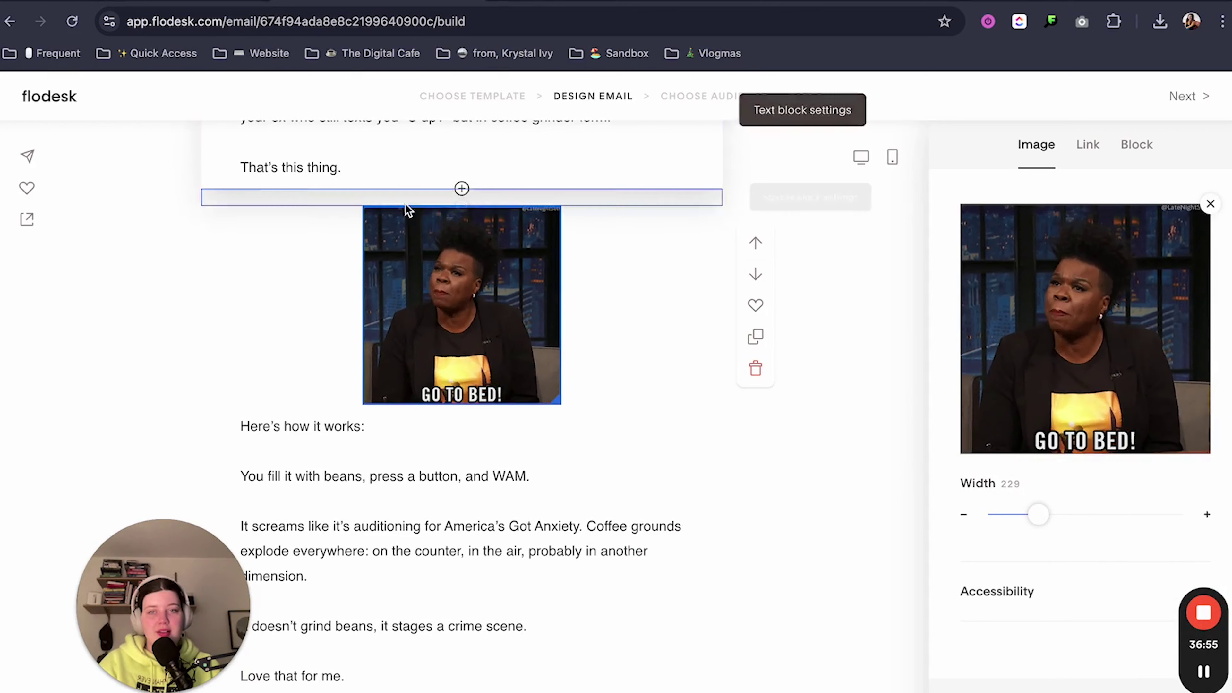
{"action": "left_click", "coordinate": [462, 405]}
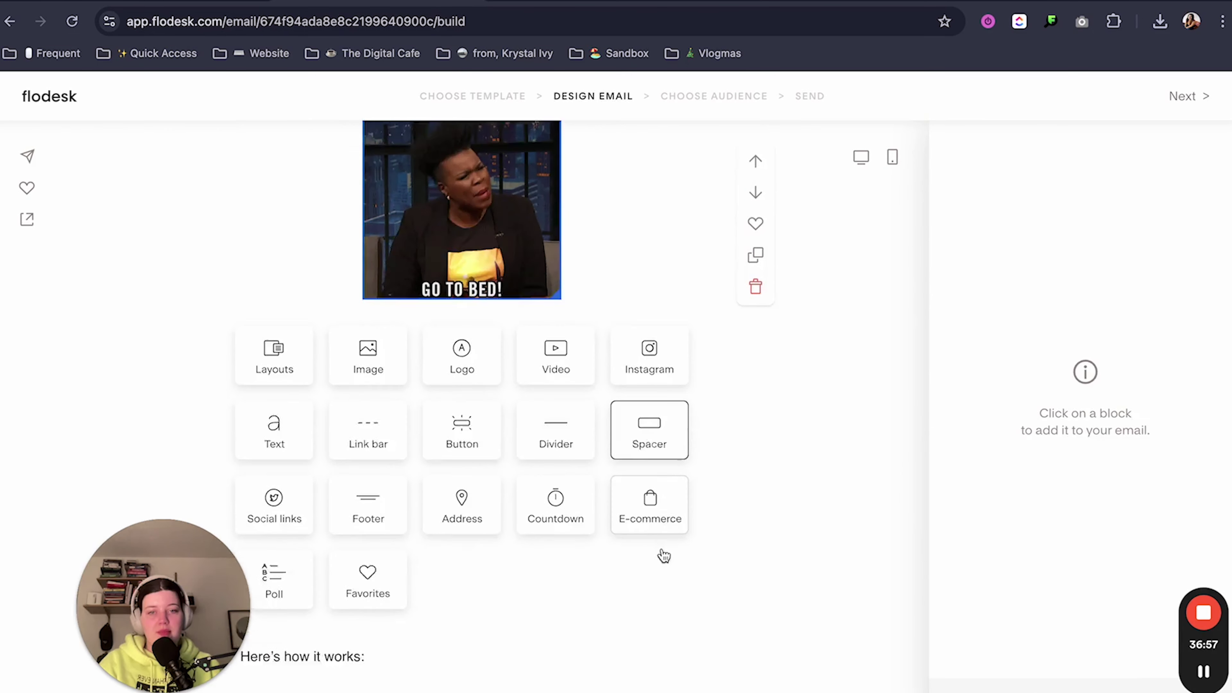
{"action": "left_click", "coordinate": [652, 539]}
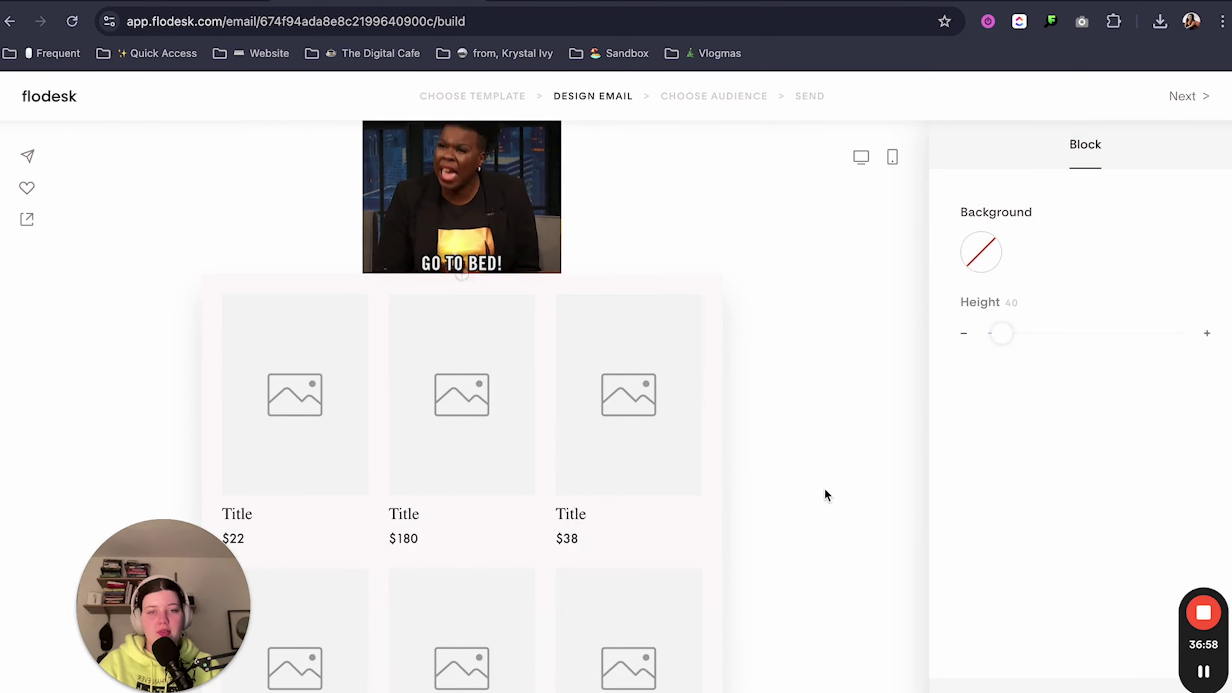
{"action": "left_click", "coordinate": [675, 524]}
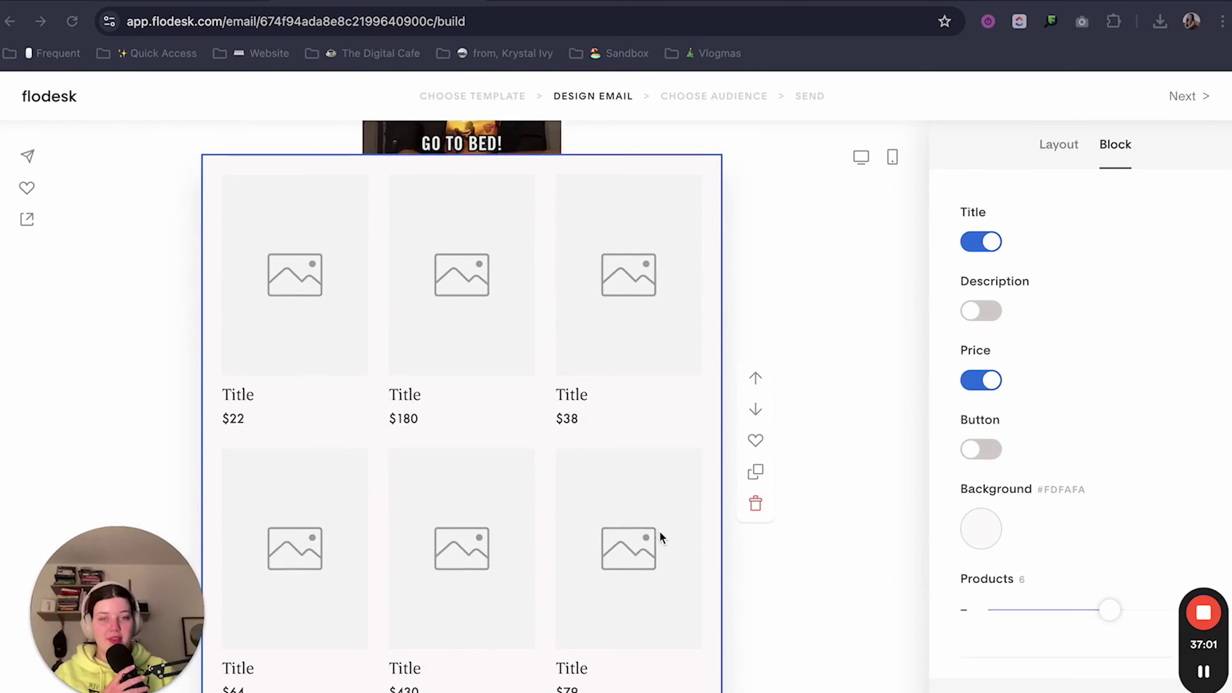
{"action": "left_click", "coordinate": [756, 503]}
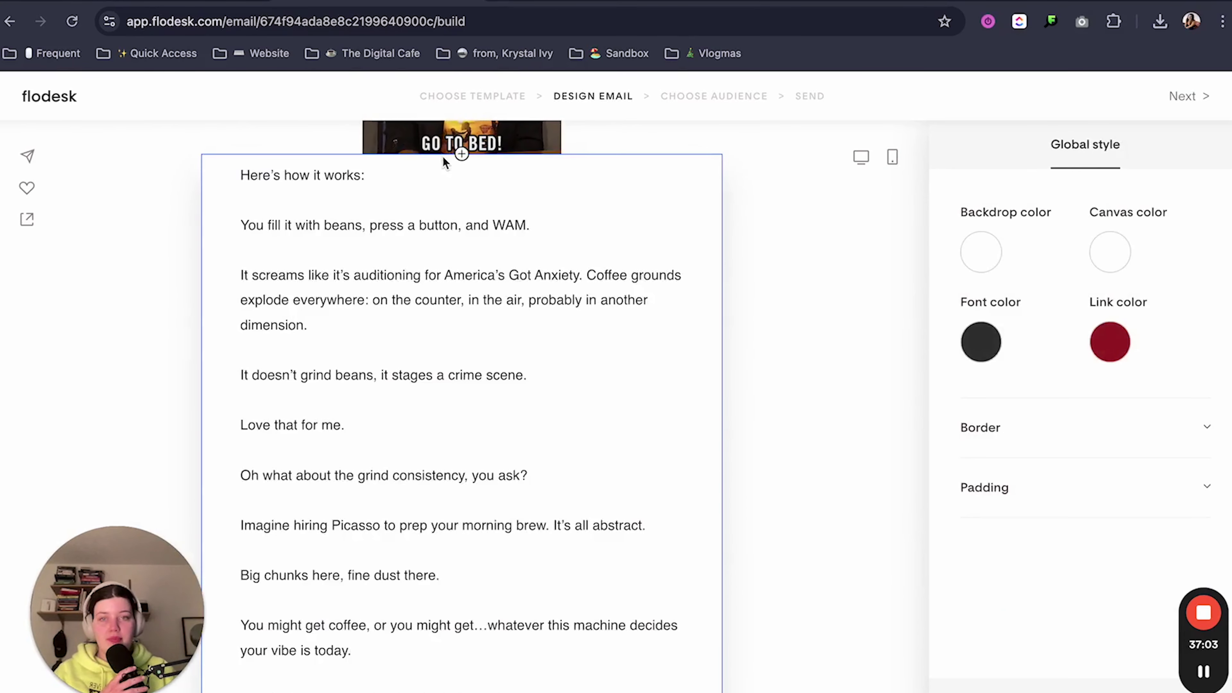
Step: Insert a spacer below the "GO TO BED!" GIF and bold the line "Here's how it works:" beneath it
{"action": "left_click", "coordinate": [462, 173]}
{"action": "left_click", "coordinate": [377, 211]}
{"action": "left_click_drag", "start_coordinate": [377, 210], "coordinate": [213, 220]}
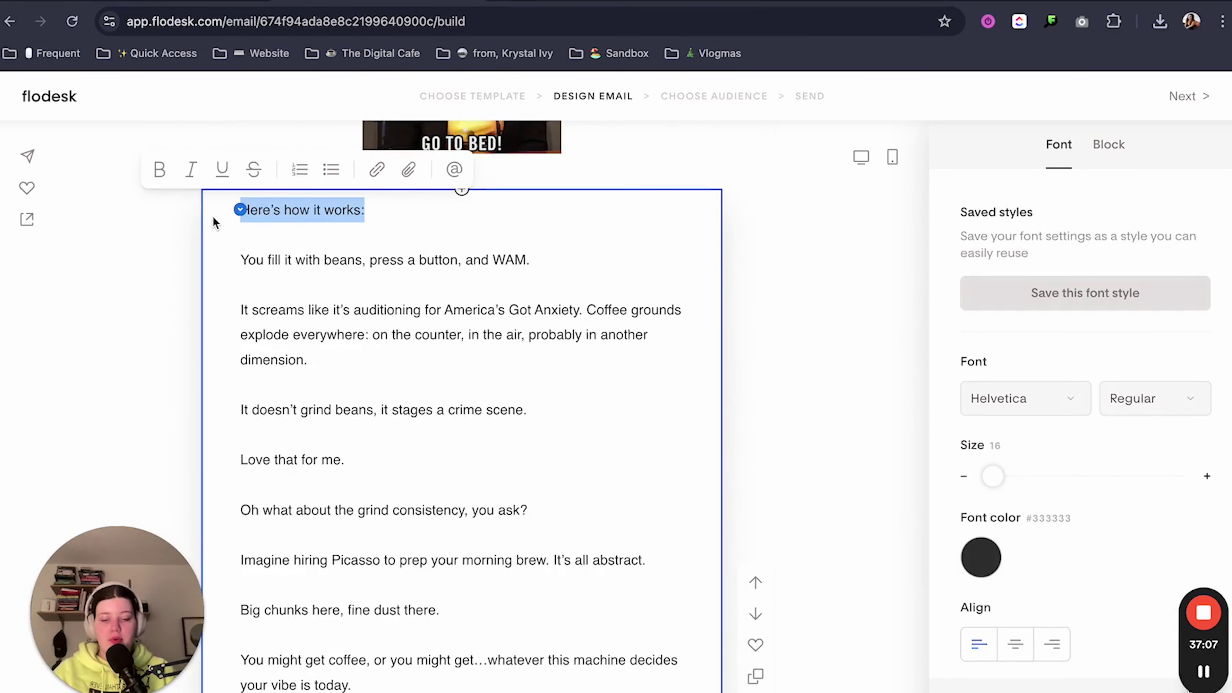
{"action": "key", "text": "ctrl+b"}
{"action": "left_click", "coordinate": [810, 350]}
Step: Add an explosion emoji after the sentence "You fill it with beans, press a button, and WAM."
{"action": "scroll", "coordinate": [815, 397], "scroll_direction": "up", "scroll_amount": 8}
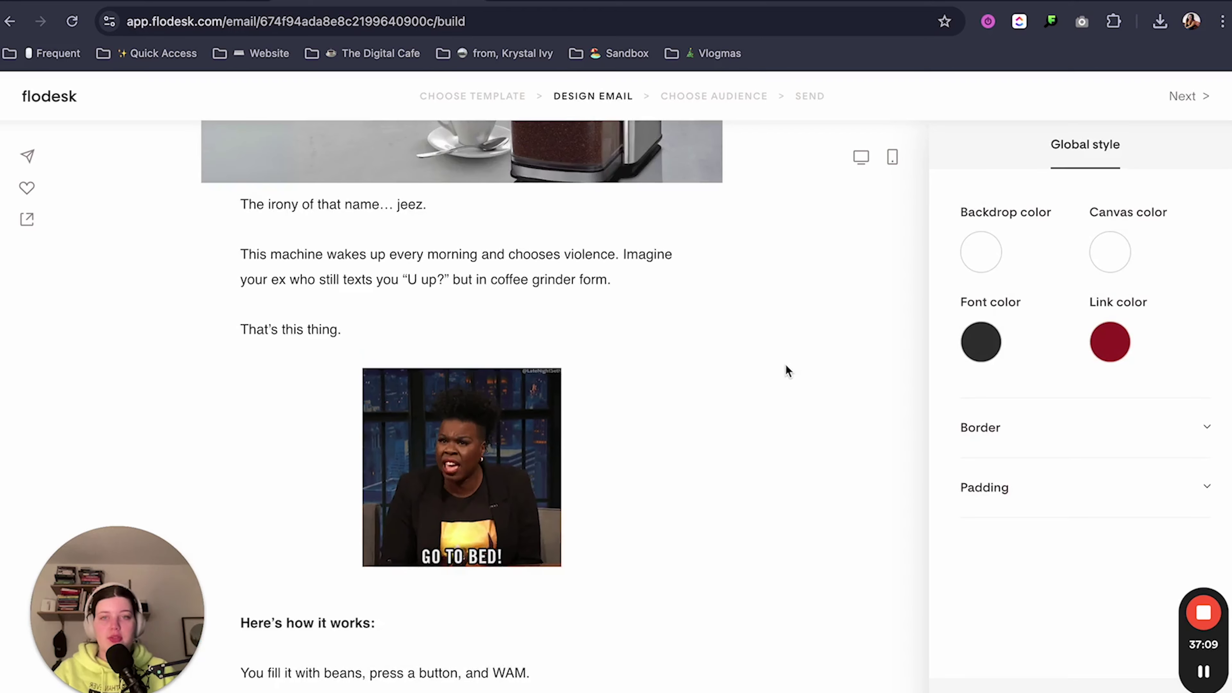
{"action": "scroll", "coordinate": [781, 367], "scroll_direction": "up", "scroll_amount": 10}
{"action": "scroll", "coordinate": [760, 370], "scroll_direction": "down", "scroll_amount": 10}
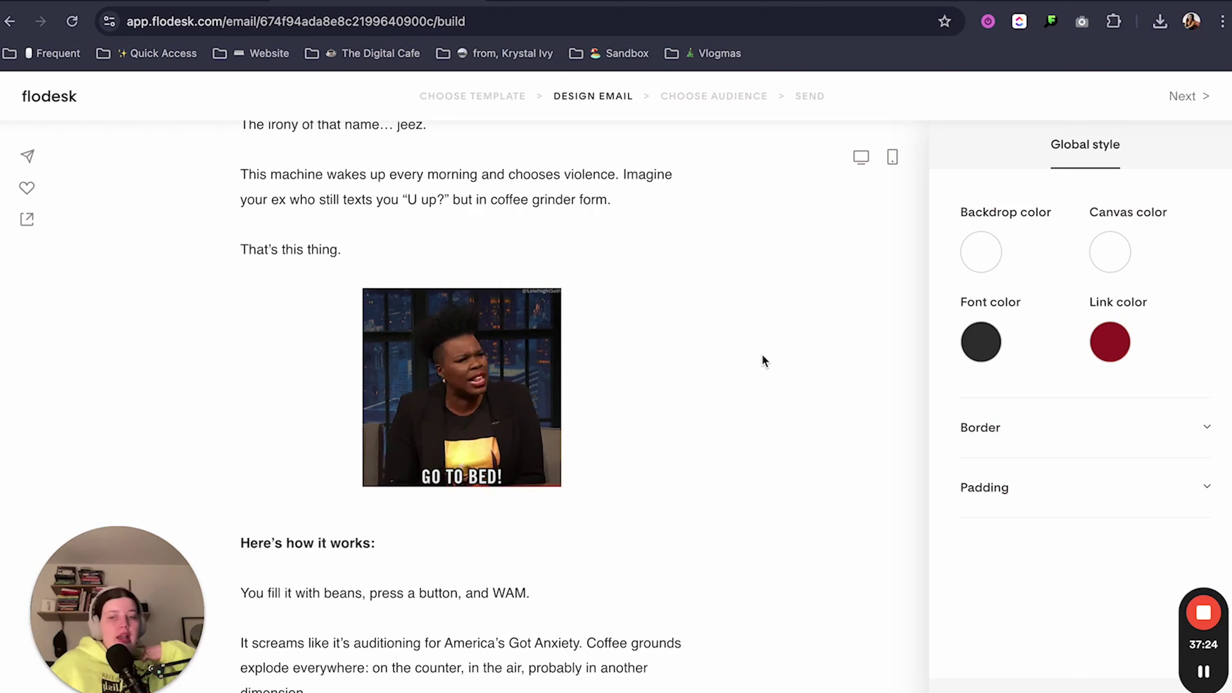
{"action": "scroll", "coordinate": [762, 360], "scroll_direction": "up", "scroll_amount": 10}
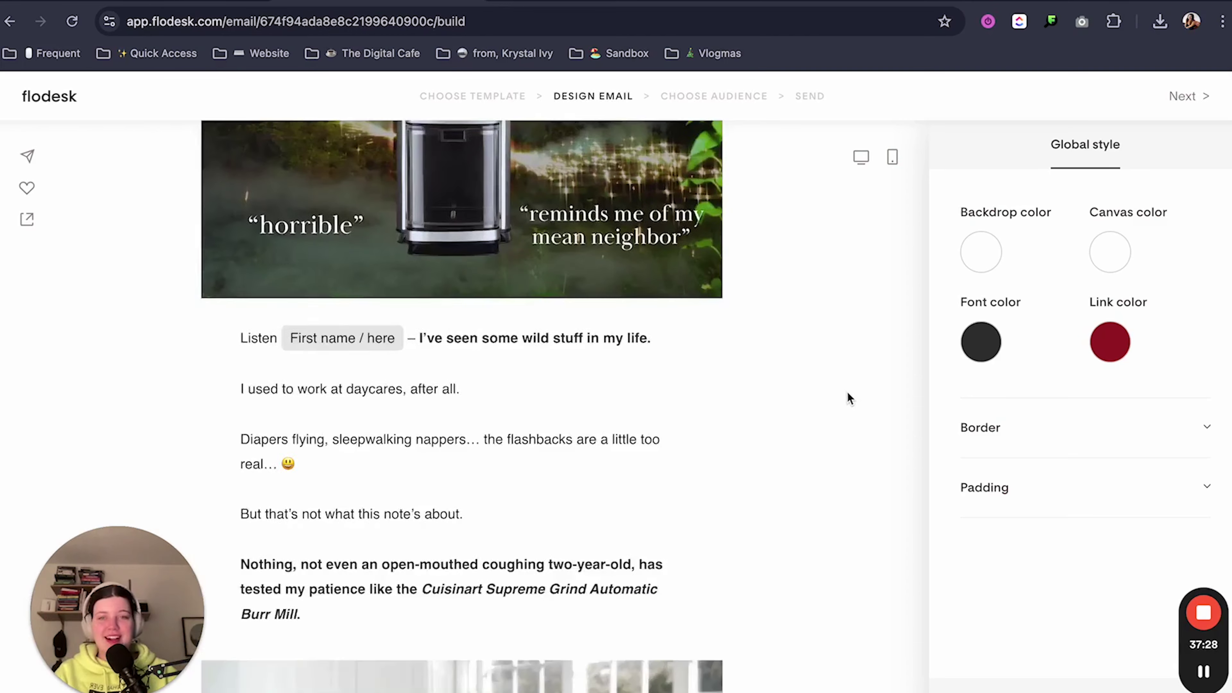
{"action": "scroll", "coordinate": [847, 391], "scroll_direction": "down", "scroll_amount": 10}
{"action": "left_click", "coordinate": [333, 357]}
{"action": "left_click", "coordinate": [533, 328]}
{"action": "type", "text": "."}
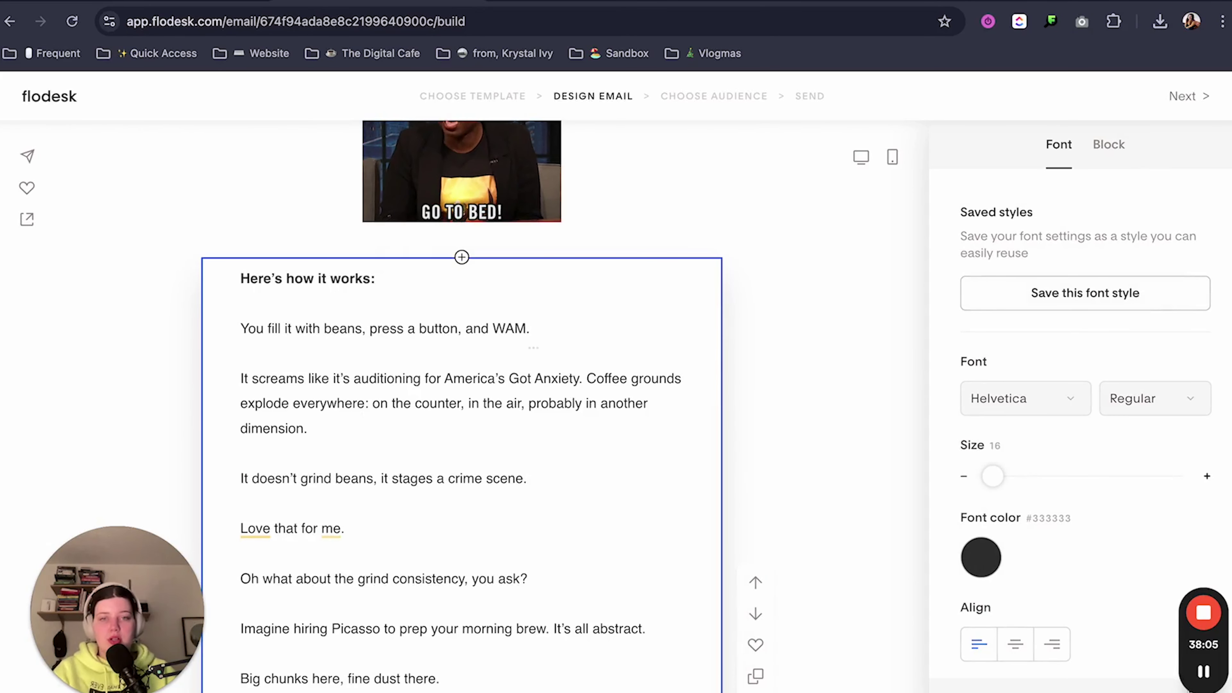
{"action": "key", "text": "ctrl+super+space"}
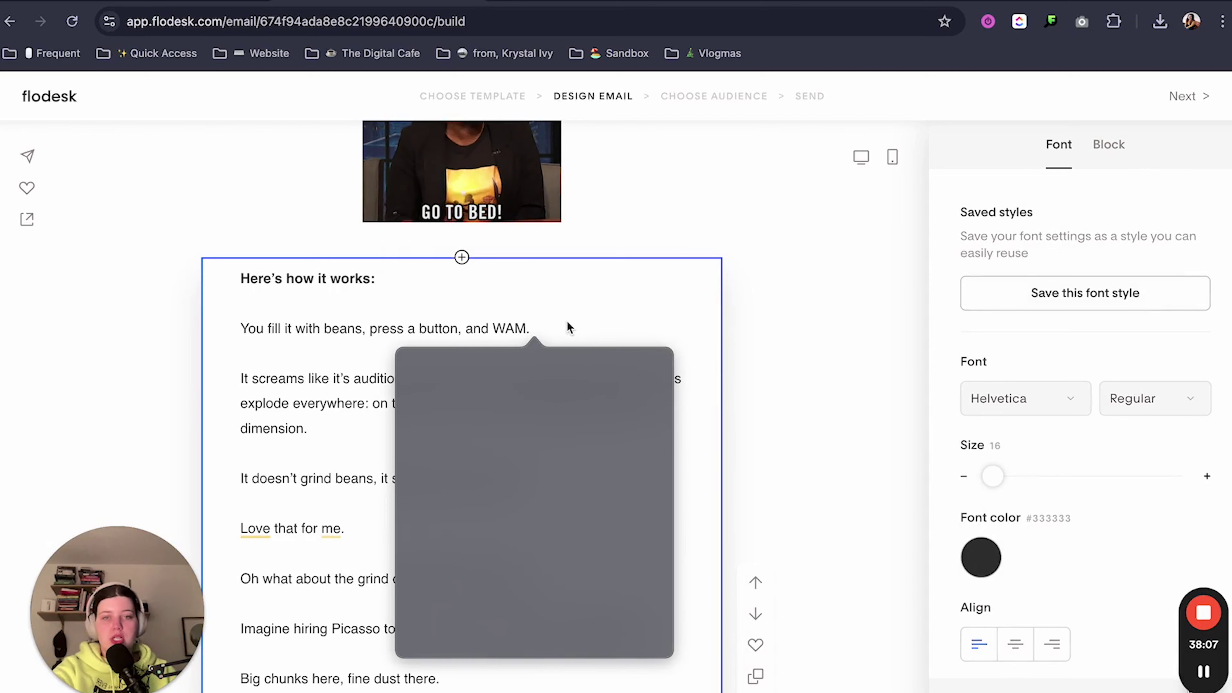
{"action": "type", "text": "explos"}
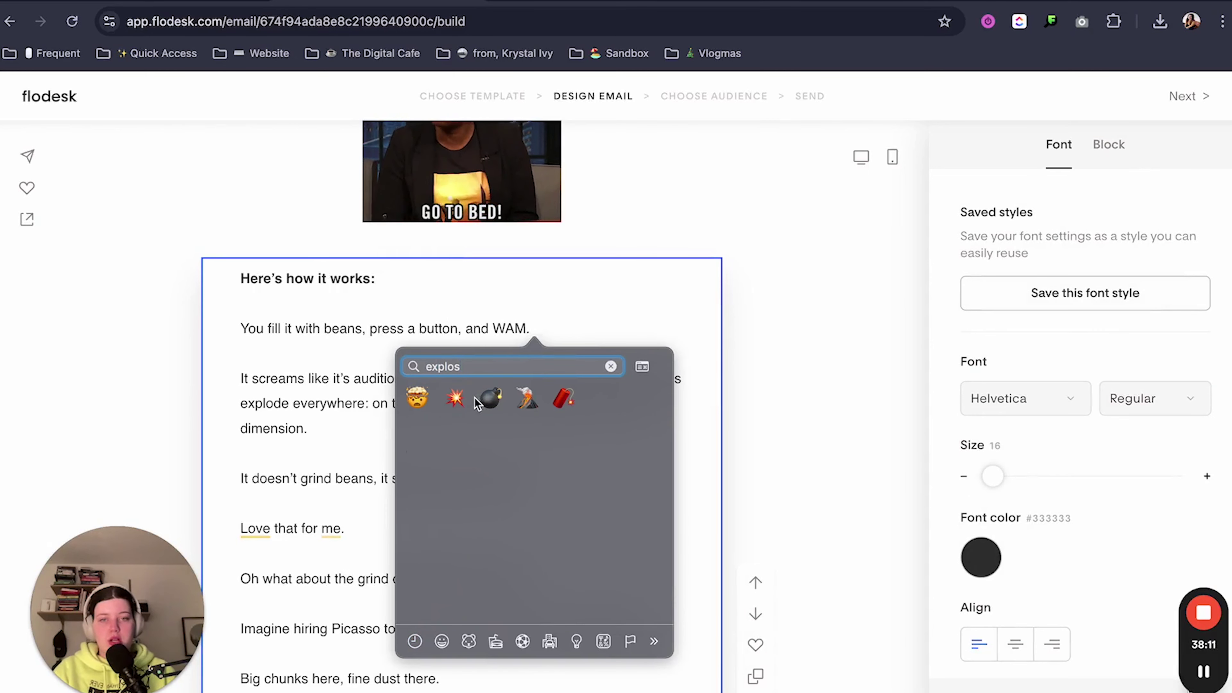
{"action": "left_click", "coordinate": [463, 403]}
Step: Add a bottle emoji after the sentence "It's shaped like it was designed during a game of drunk Tetris."
{"action": "scroll", "coordinate": [801, 432], "scroll_direction": "down", "scroll_amount": 8}
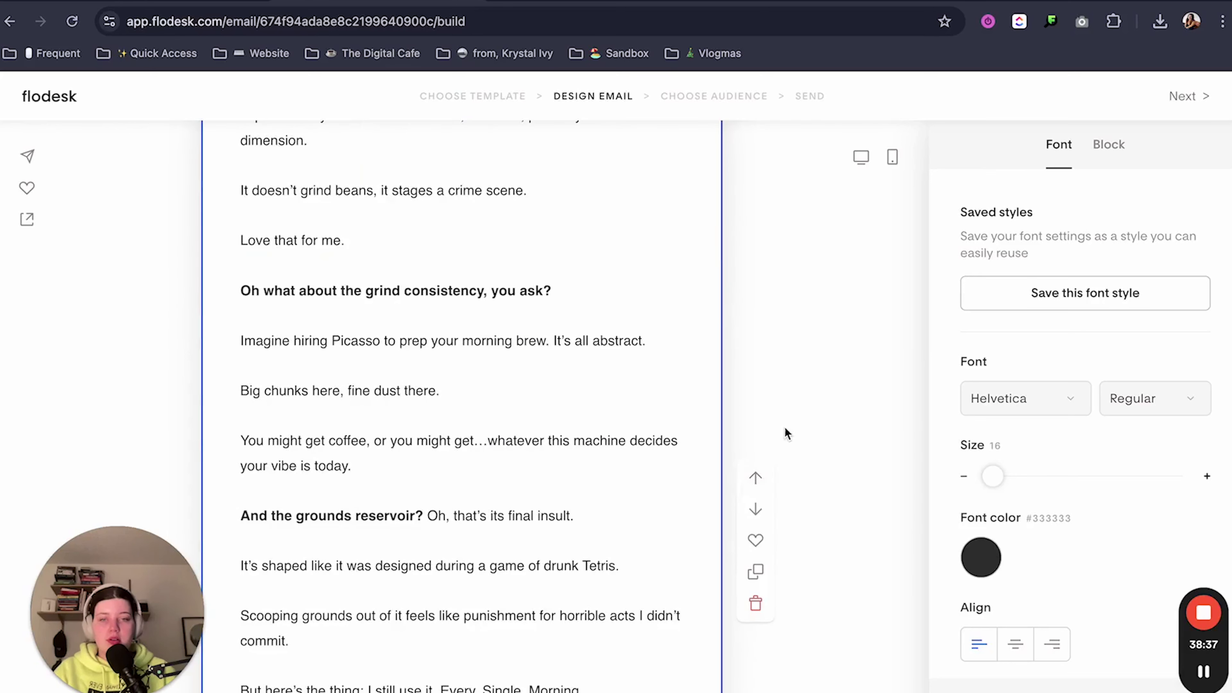
{"action": "left_click", "coordinate": [784, 432]}
{"action": "scroll", "coordinate": [564, 559], "scroll_direction": "down", "scroll_amount": 3}
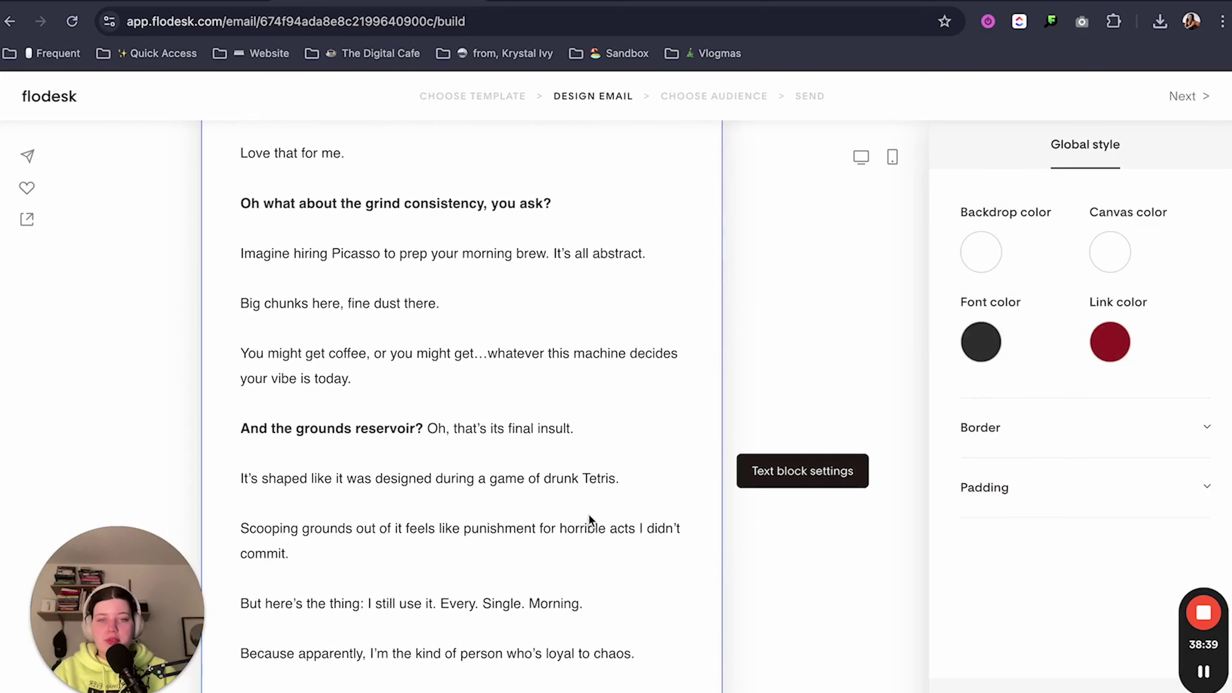
{"action": "left_click", "coordinate": [633, 483]}
{"action": "key", "text": "ctrl+super+space"}
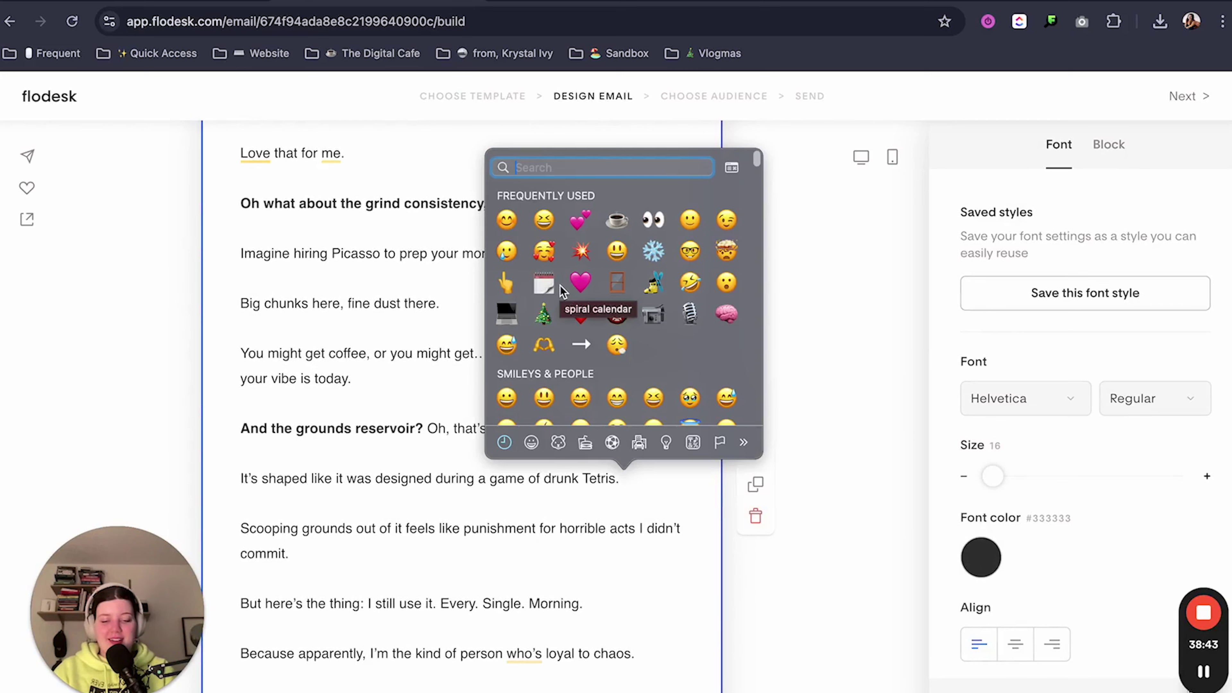
{"action": "type", "text": "bottle"}
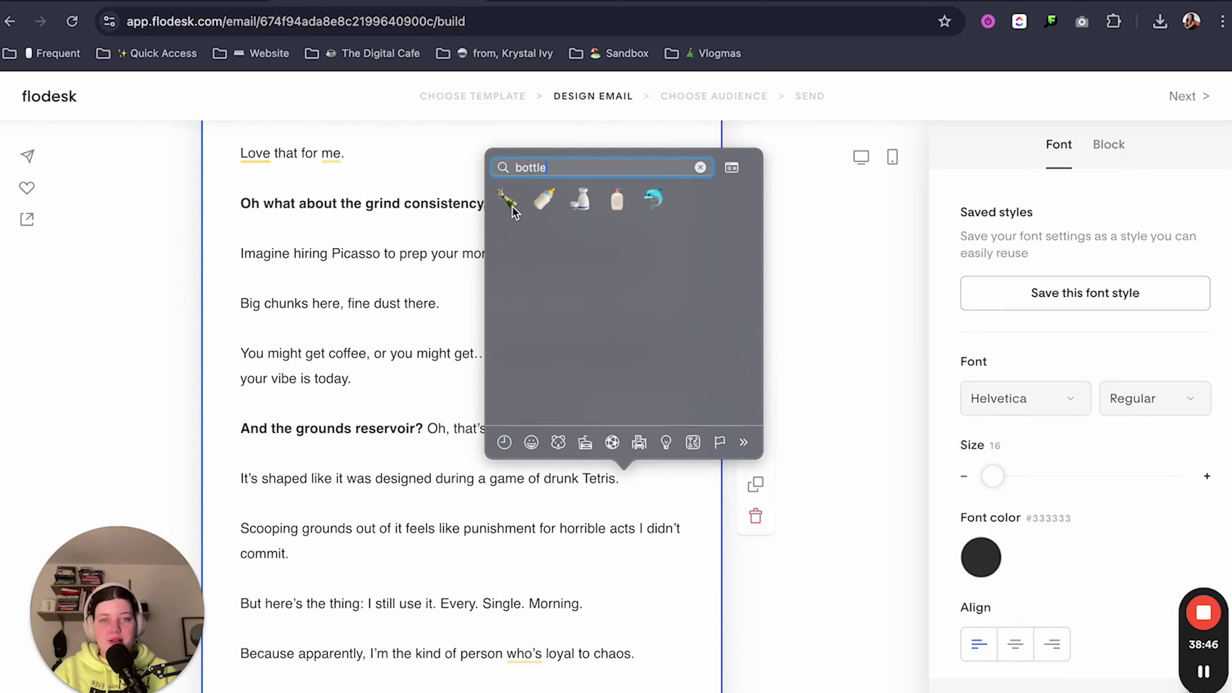
{"action": "left_click", "coordinate": [512, 208]}
Step: Bold the line "But here's the thing: I still use it. Every. Single. Morning."
{"action": "scroll", "coordinate": [704, 512], "scroll_direction": "down", "scroll_amount": 5}
{"action": "triple_click", "coordinate": [242, 367]}
{"action": "key", "text": "super+b"}
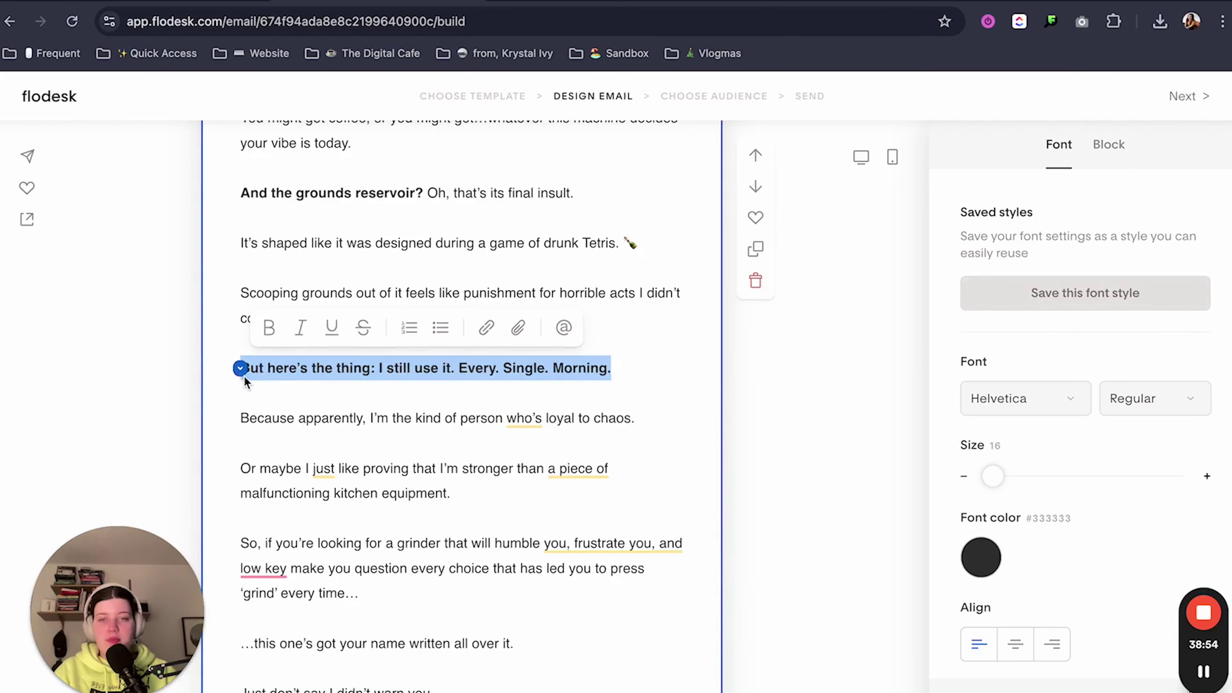
{"action": "left_click", "coordinate": [240, 369]}
{"action": "left_click", "coordinate": [833, 361]}
Step: Review the whole email from the closing paragraphs and footer back up to the banner and header graphic
{"action": "scroll", "coordinate": [550, 523], "scroll_direction": "down", "scroll_amount": 2}
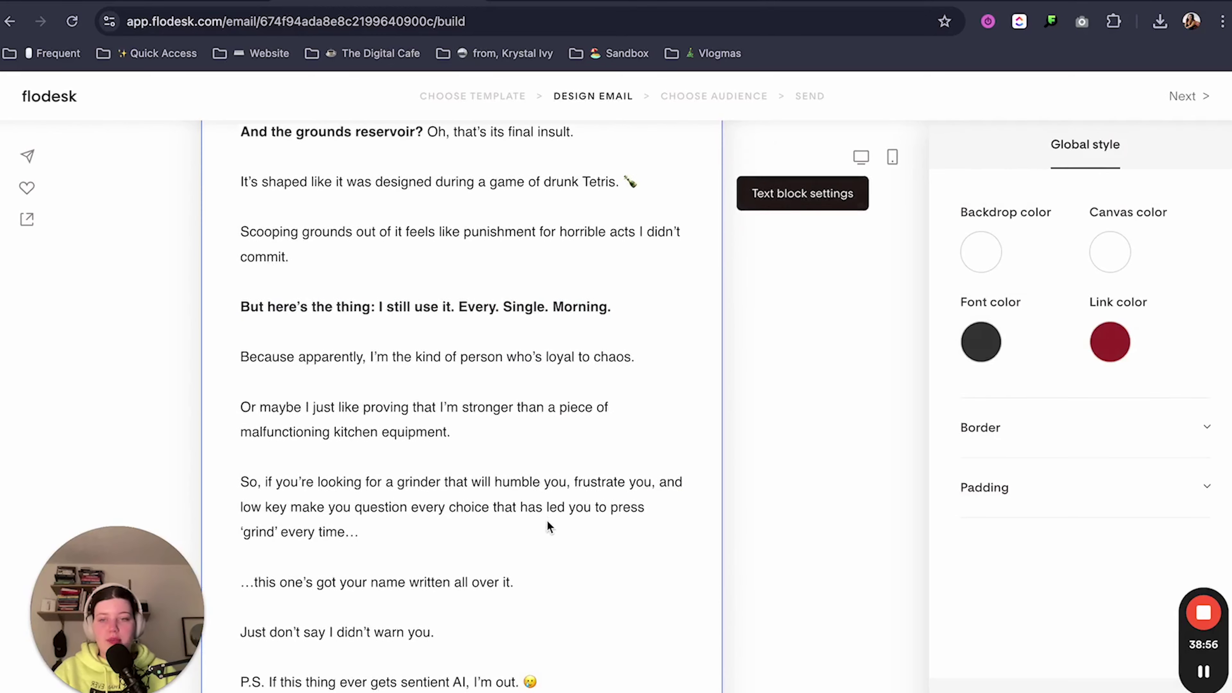
{"action": "scroll", "coordinate": [548, 523], "scroll_direction": "down", "scroll_amount": 1}
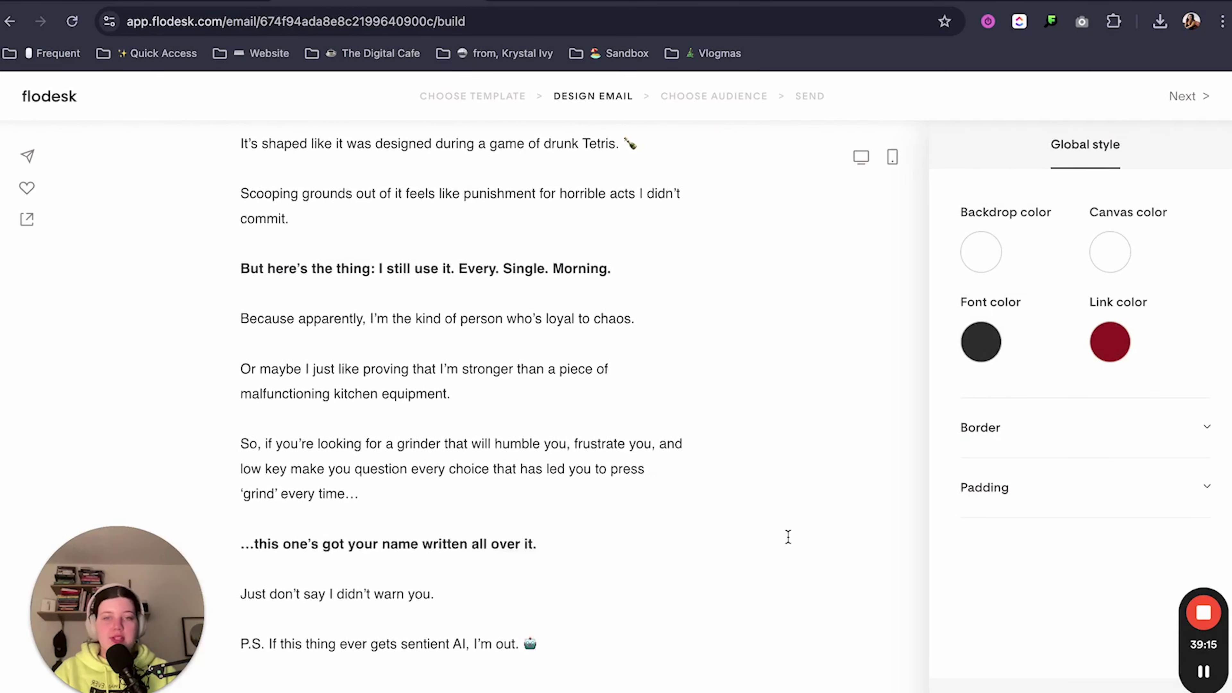
{"action": "scroll", "coordinate": [788, 537], "scroll_direction": "up", "scroll_amount": 15}
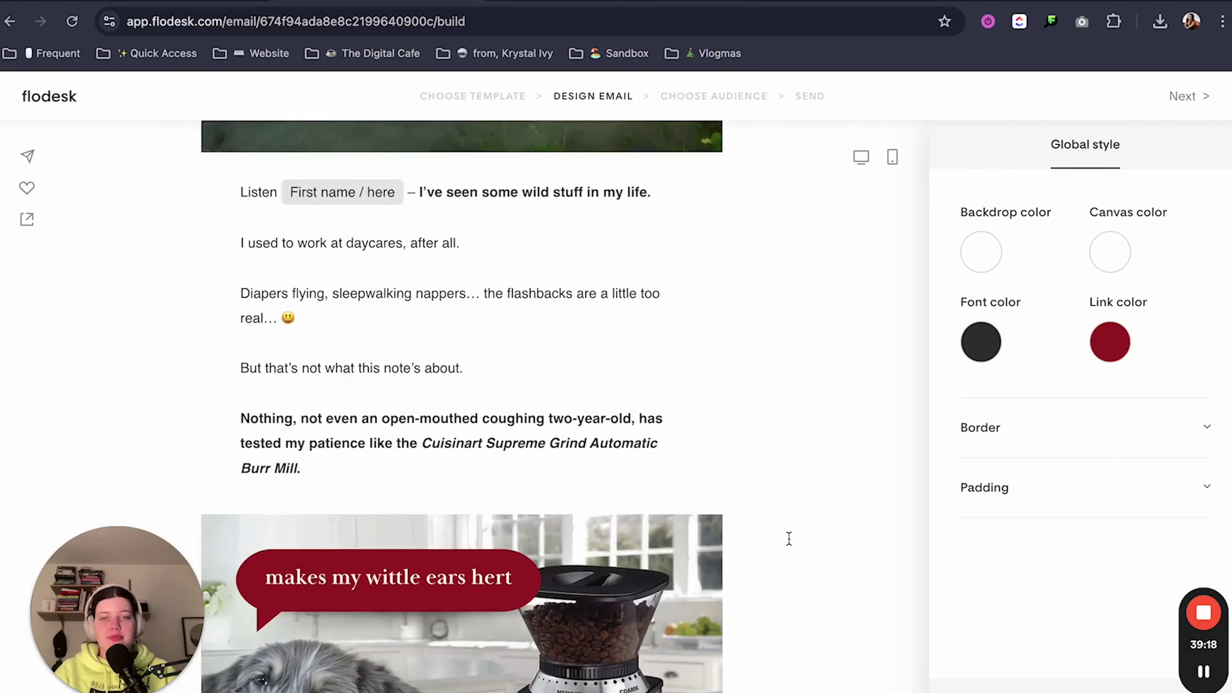
{"action": "scroll", "coordinate": [788, 538], "scroll_direction": "up", "scroll_amount": 10}
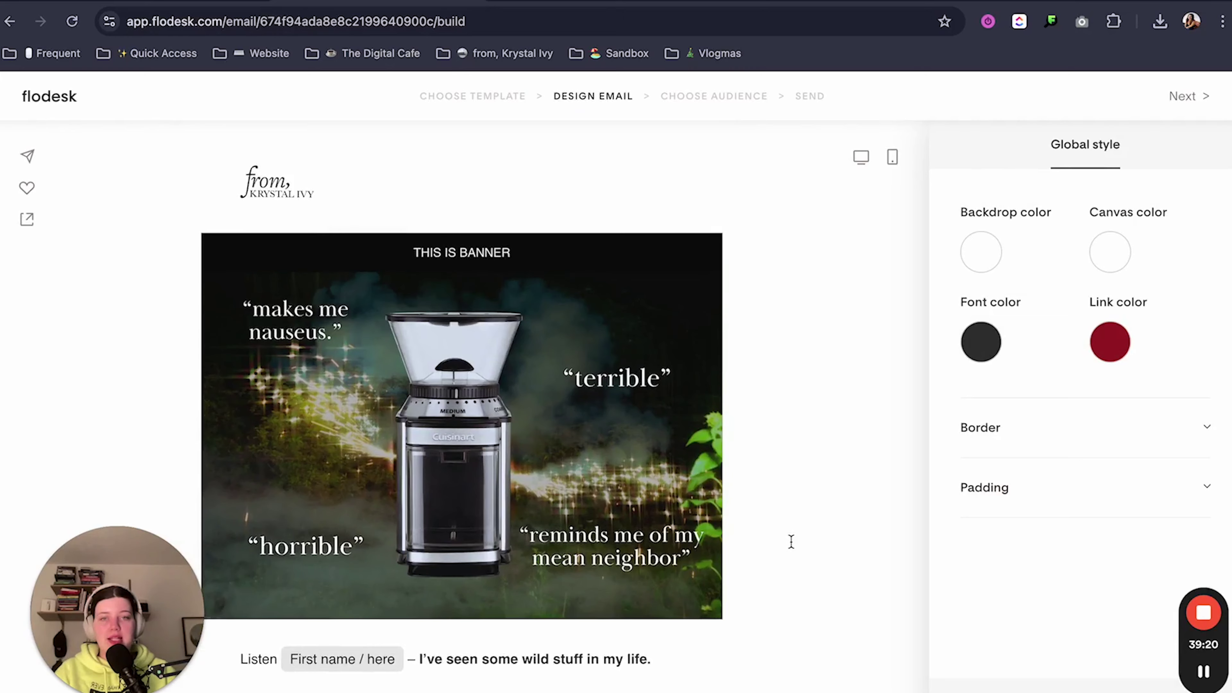
{"action": "scroll", "coordinate": [791, 541], "scroll_direction": "down", "scroll_amount": 20}
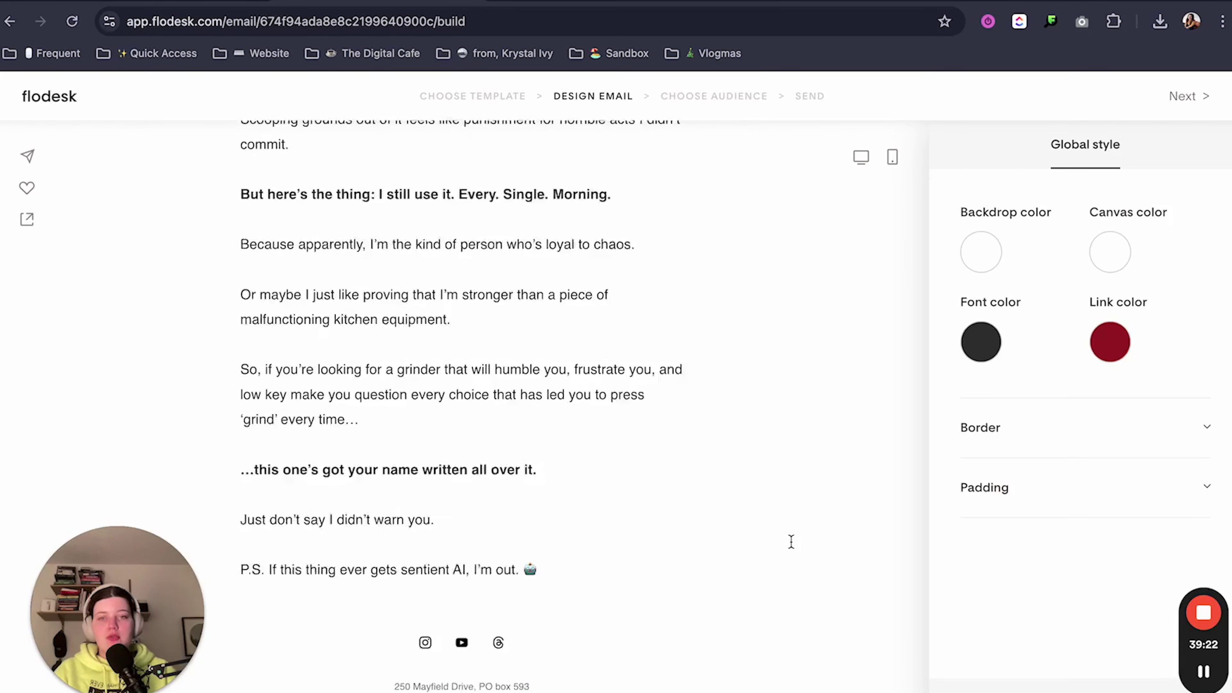
{"action": "scroll", "coordinate": [791, 542], "scroll_direction": "down", "scroll_amount": 2}
{"action": "scroll", "coordinate": [792, 541], "scroll_direction": "up", "scroll_amount": 8}
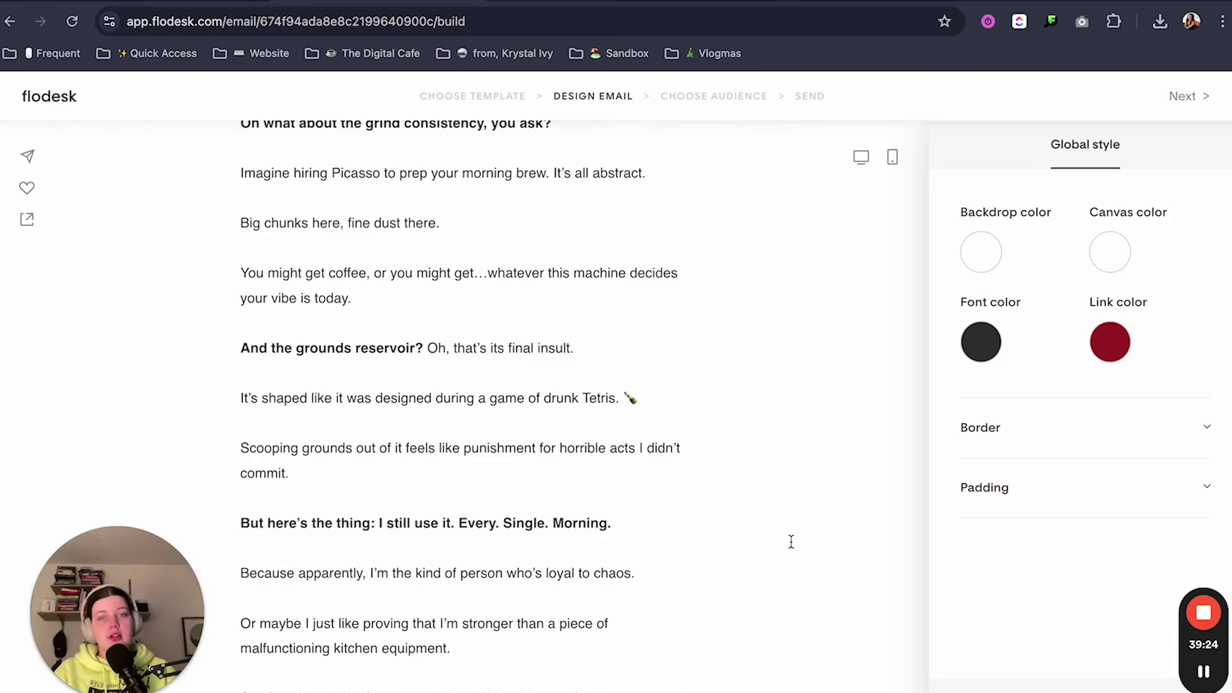
{"action": "scroll", "coordinate": [791, 542], "scroll_direction": "up", "scroll_amount": 8}
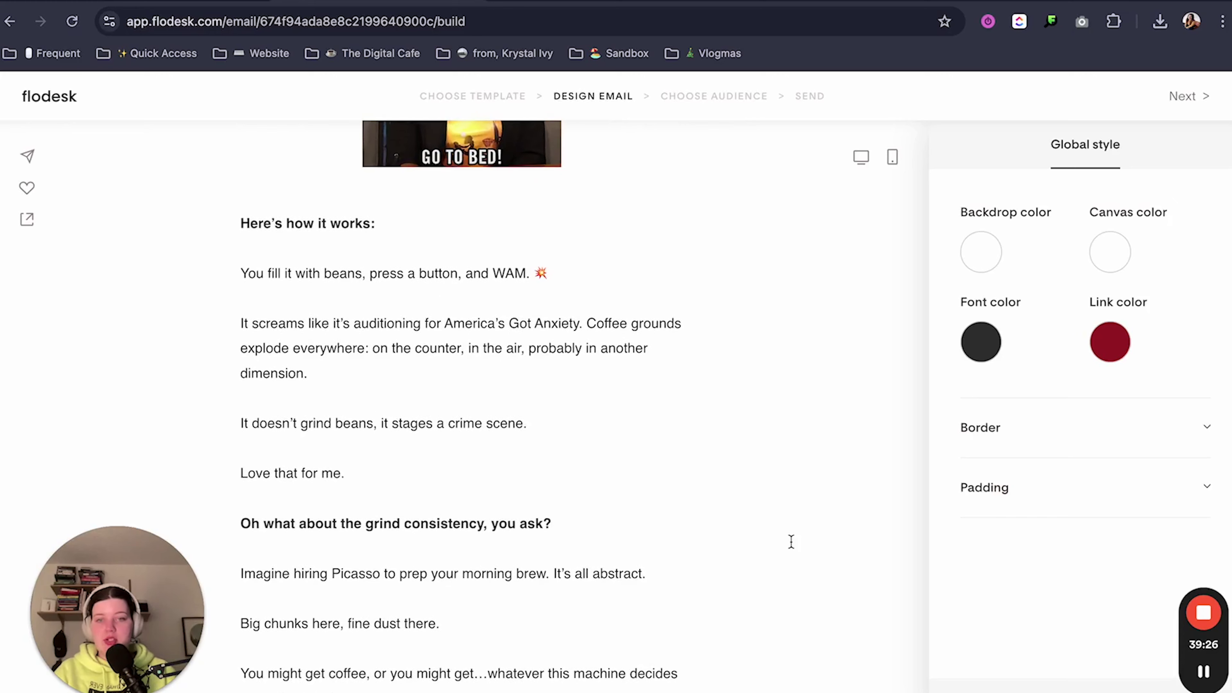
{"action": "scroll", "coordinate": [792, 541], "scroll_direction": "up", "scroll_amount": 10}
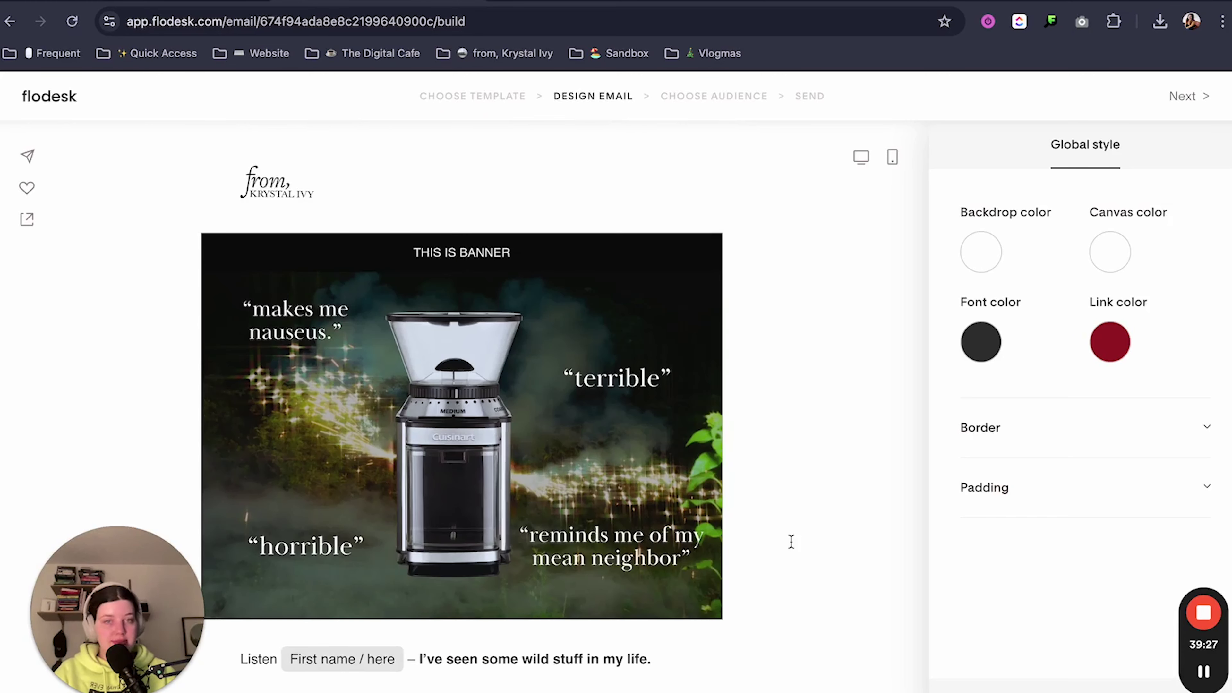
Step: Select the "THIS IS BANNER" placeholder text above the coffee grinder graphic
{"action": "left_click", "coordinate": [545, 260]}
{"action": "left_click_drag", "start_coordinate": [476, 252], "coordinate": [411, 253]}
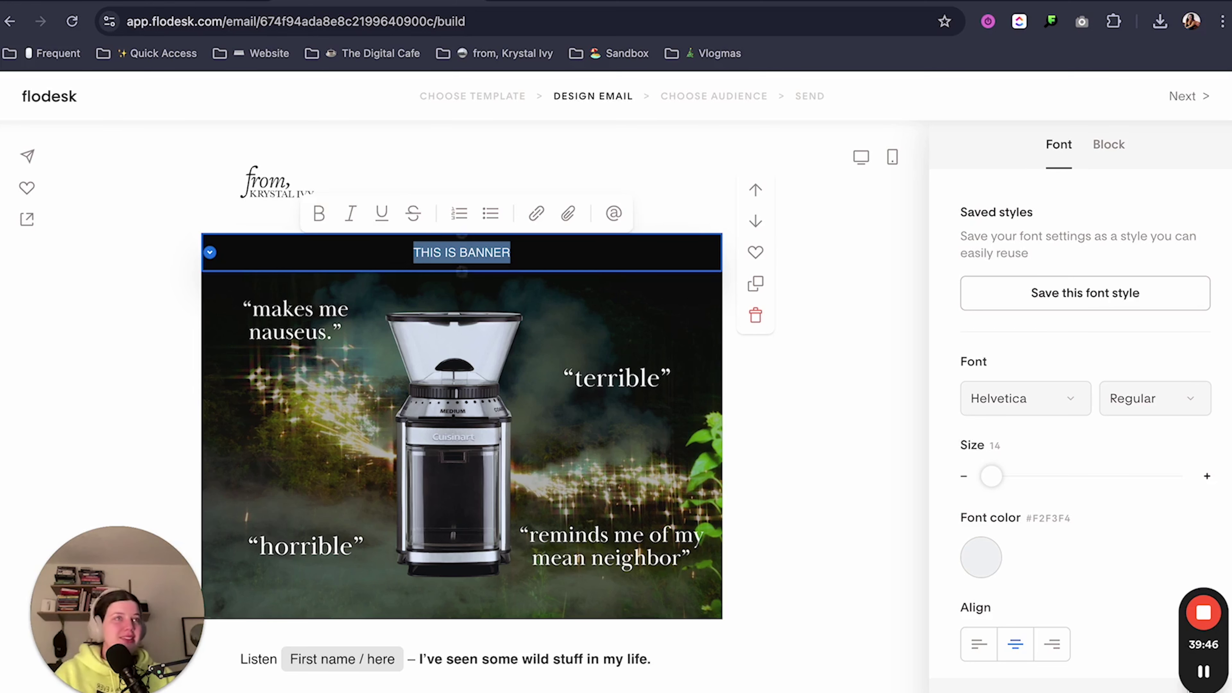
Step: Switch to the Google results on coffee charities, search for "Giving Bean", and look through the givingbean.com homepage
{"action": "key", "text": "super+Tab"}
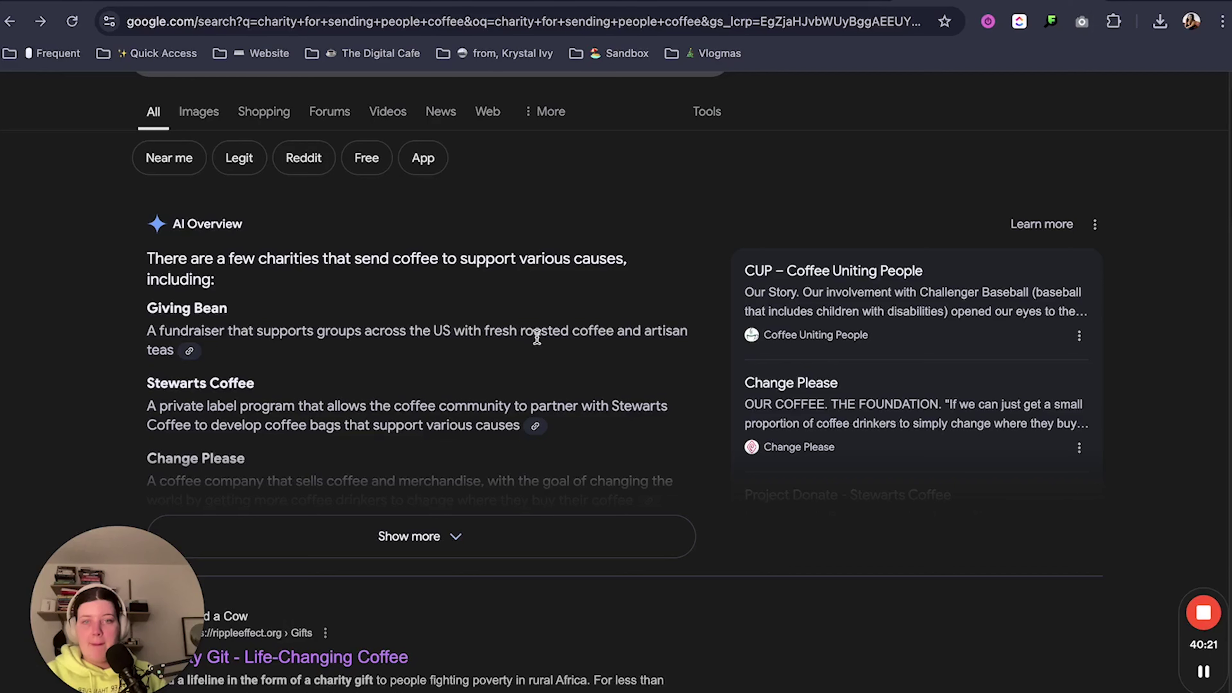
{"action": "left_click_drag", "start_coordinate": [241, 320], "coordinate": [125, 313]}
{"action": "key", "text": "super+c"}
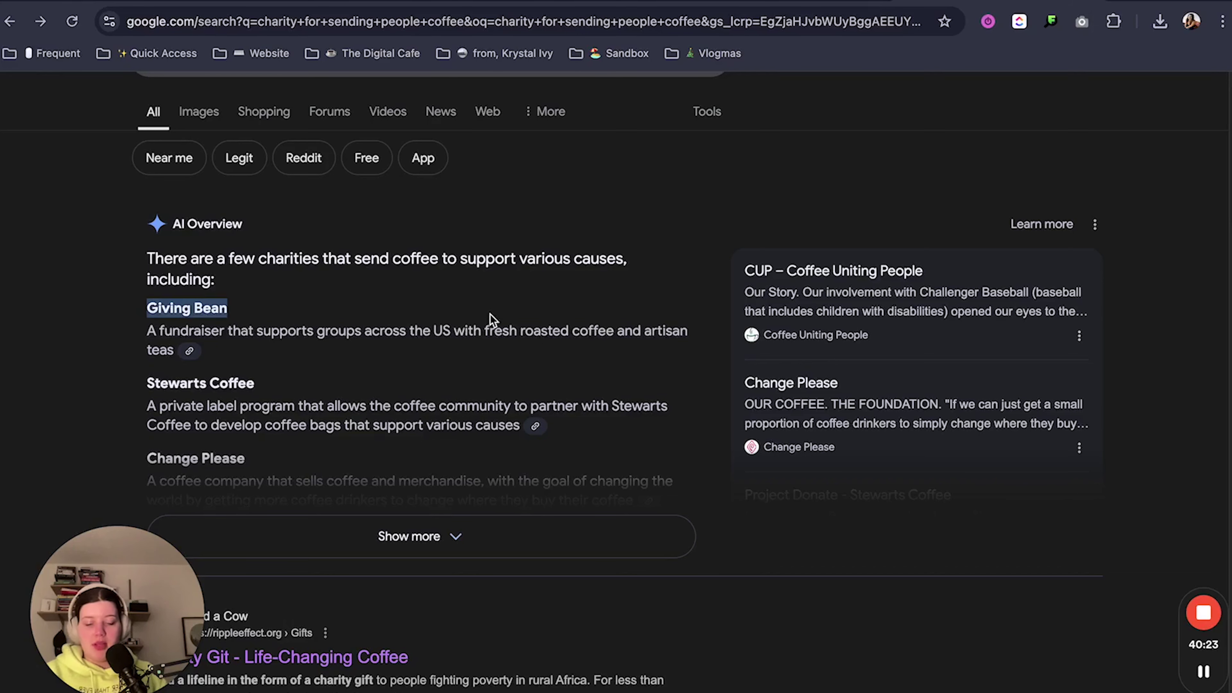
{"action": "scroll", "coordinate": [491, 318], "scroll_direction": "up", "scroll_amount": 1}
{"action": "left_click", "coordinate": [499, 117]}
{"action": "left_click", "coordinate": [599, 115]}
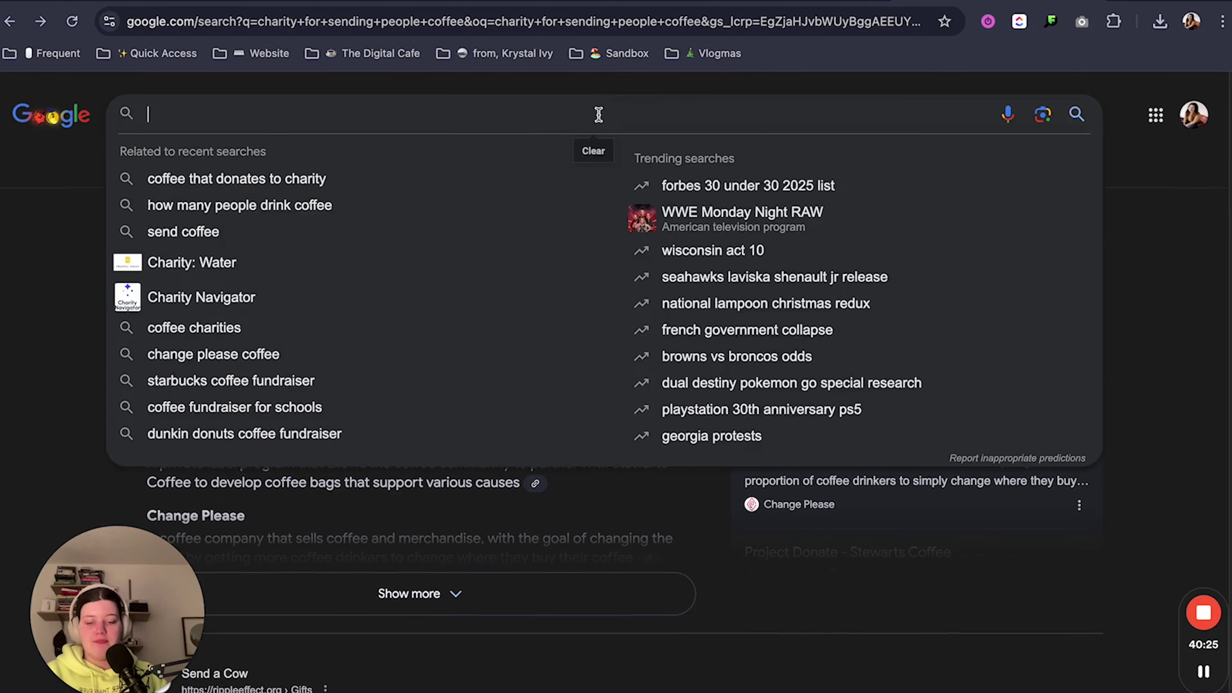
{"action": "key", "text": "super+v"}
{"action": "key", "text": "Return"}
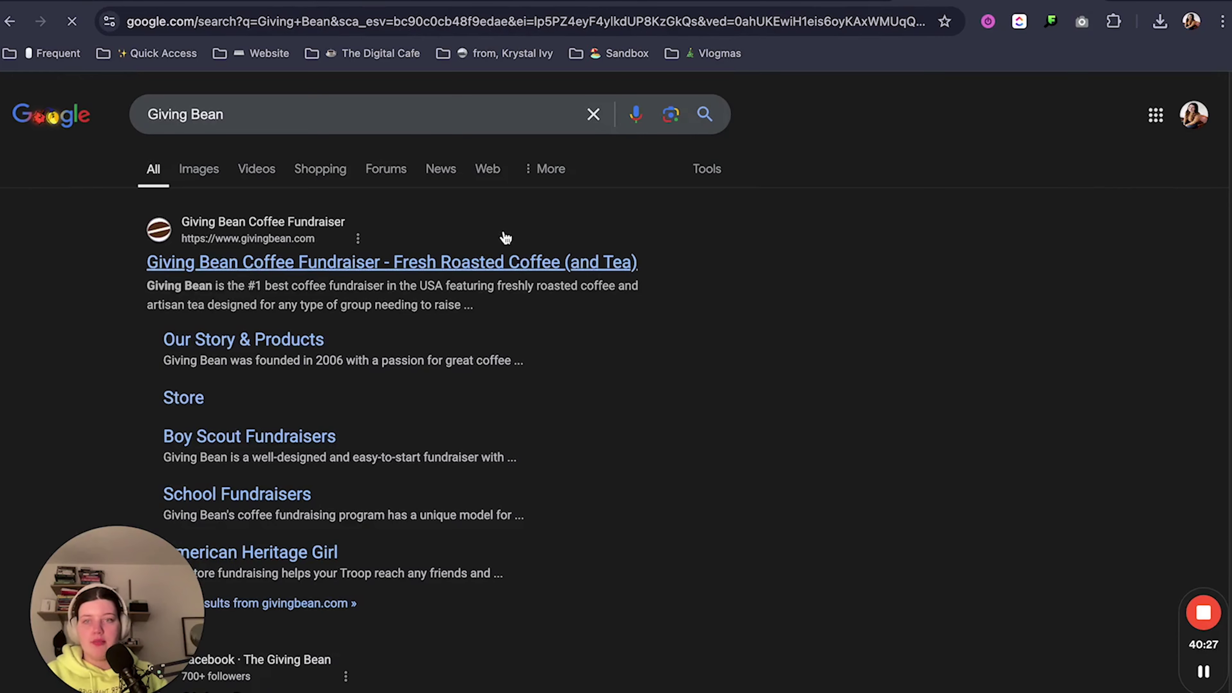
{"action": "left_click", "coordinate": [507, 261]}
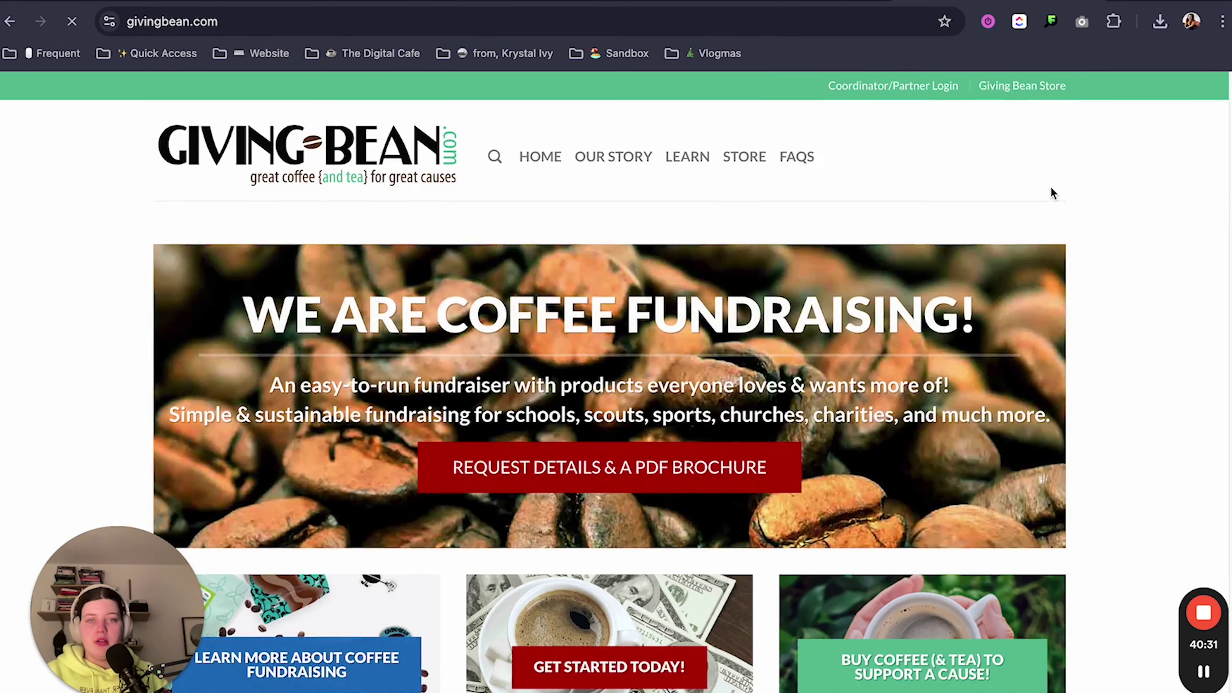
{"action": "scroll", "coordinate": [1053, 192], "scroll_direction": "down", "scroll_amount": 1}
{"action": "scroll", "coordinate": [1126, 190], "scroll_direction": "down", "scroll_amount": 20}
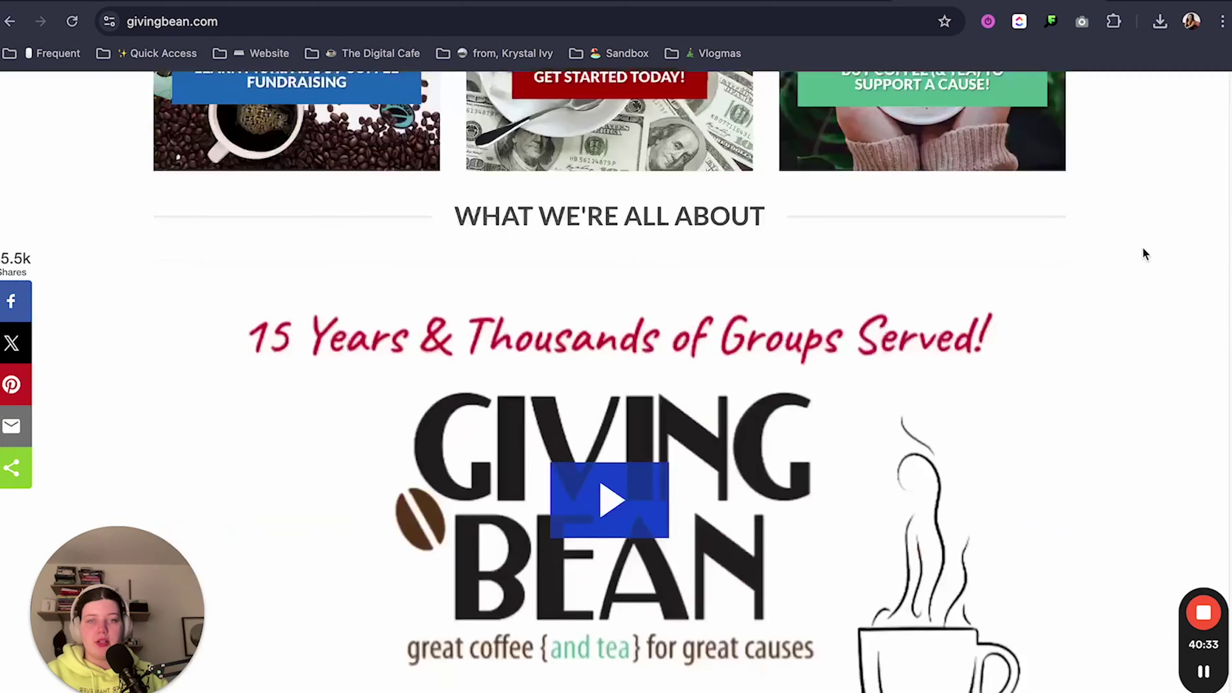
{"action": "scroll", "coordinate": [1153, 254], "scroll_direction": "down", "scroll_amount": 2}
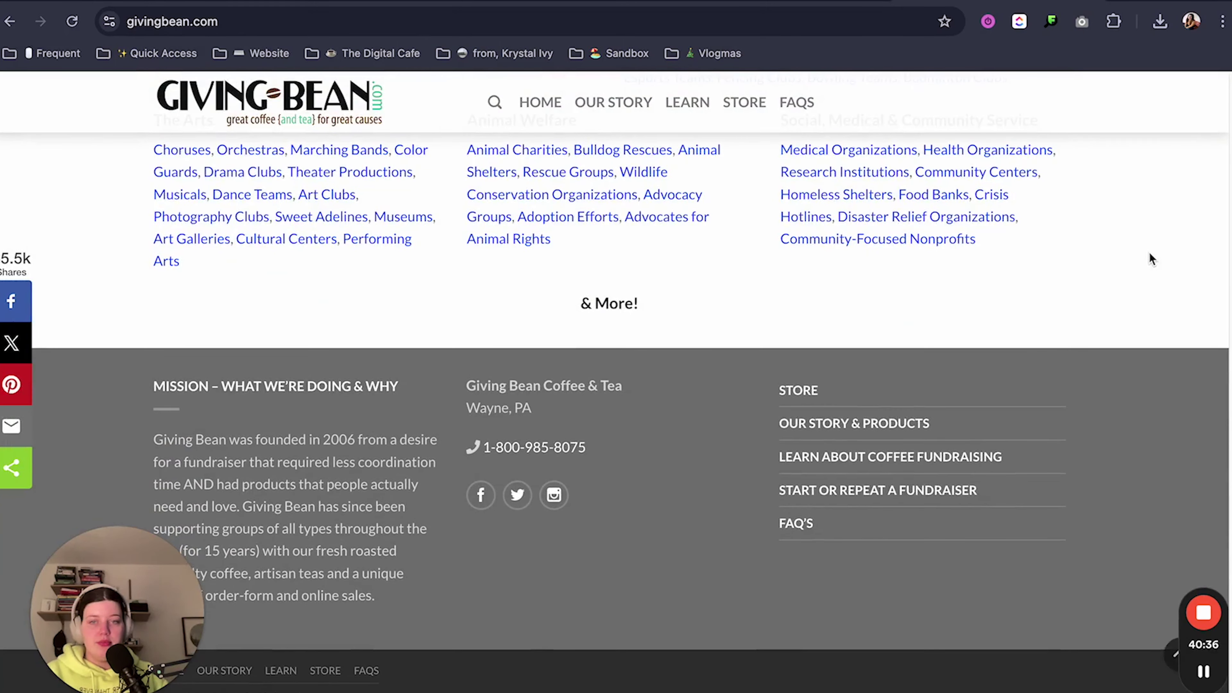
{"action": "key", "text": "Home"}
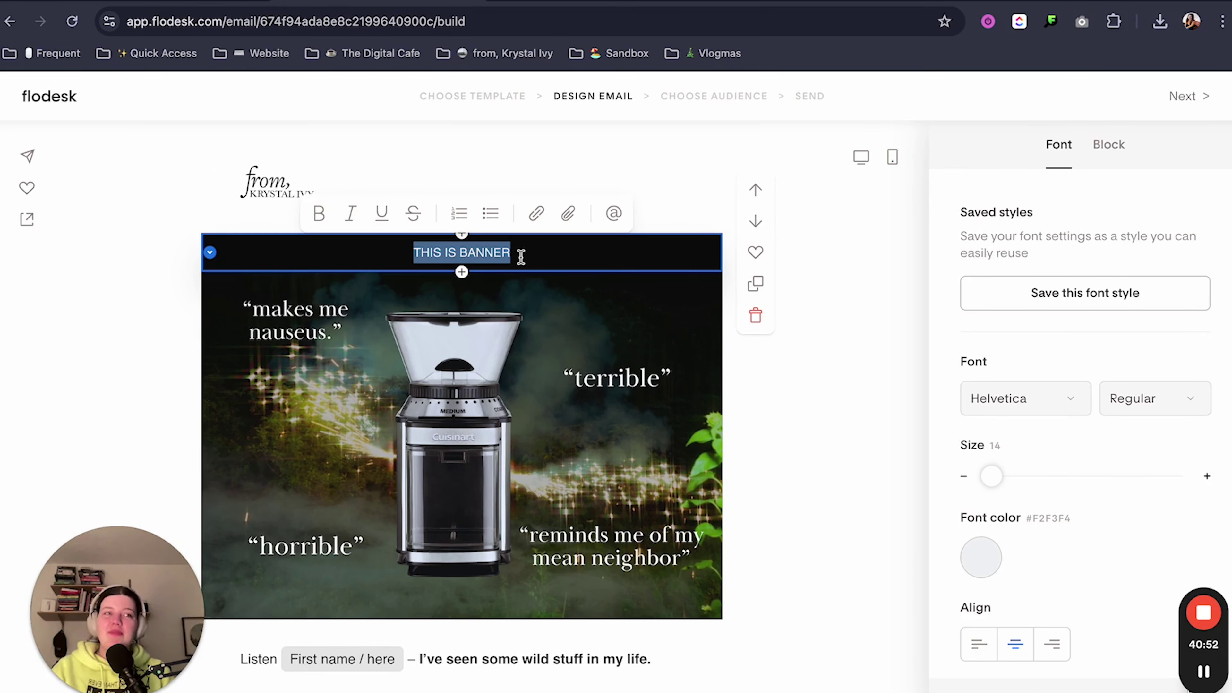
Step: Replace the selected placeholder text in the black banner above the coffee grinder graphic with "DONATE COFFEE TO"
{"action": "type", "text": "don"}
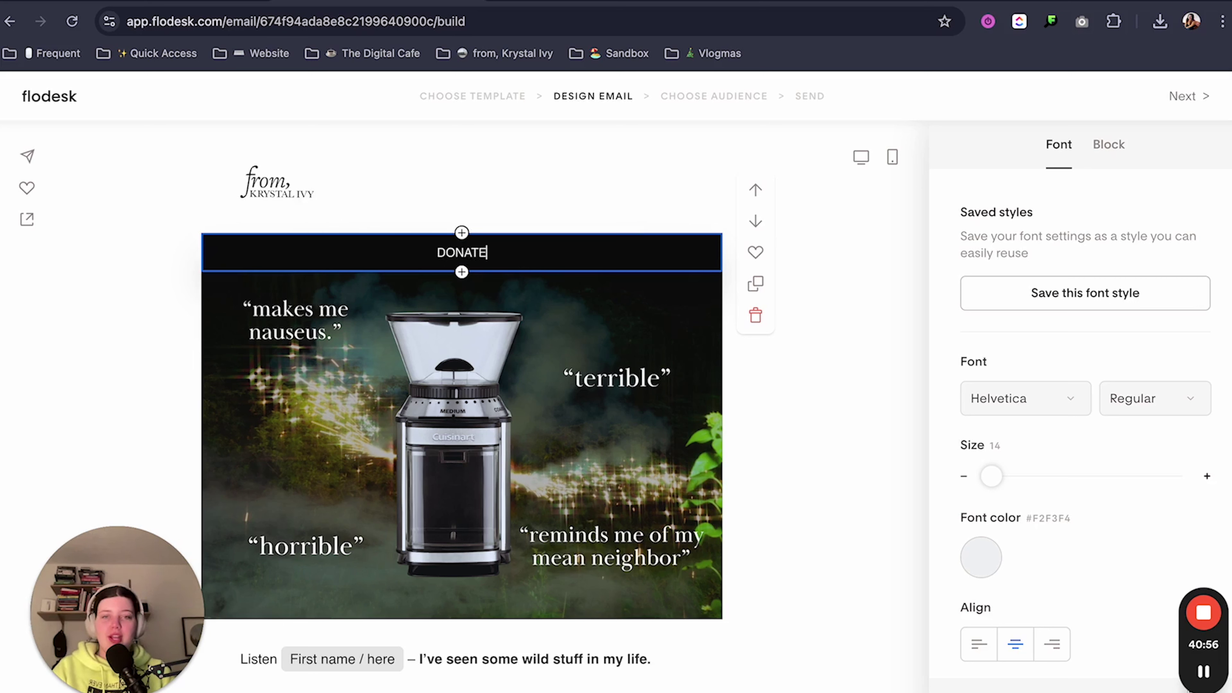
{"action": "type", "text": "ate "}
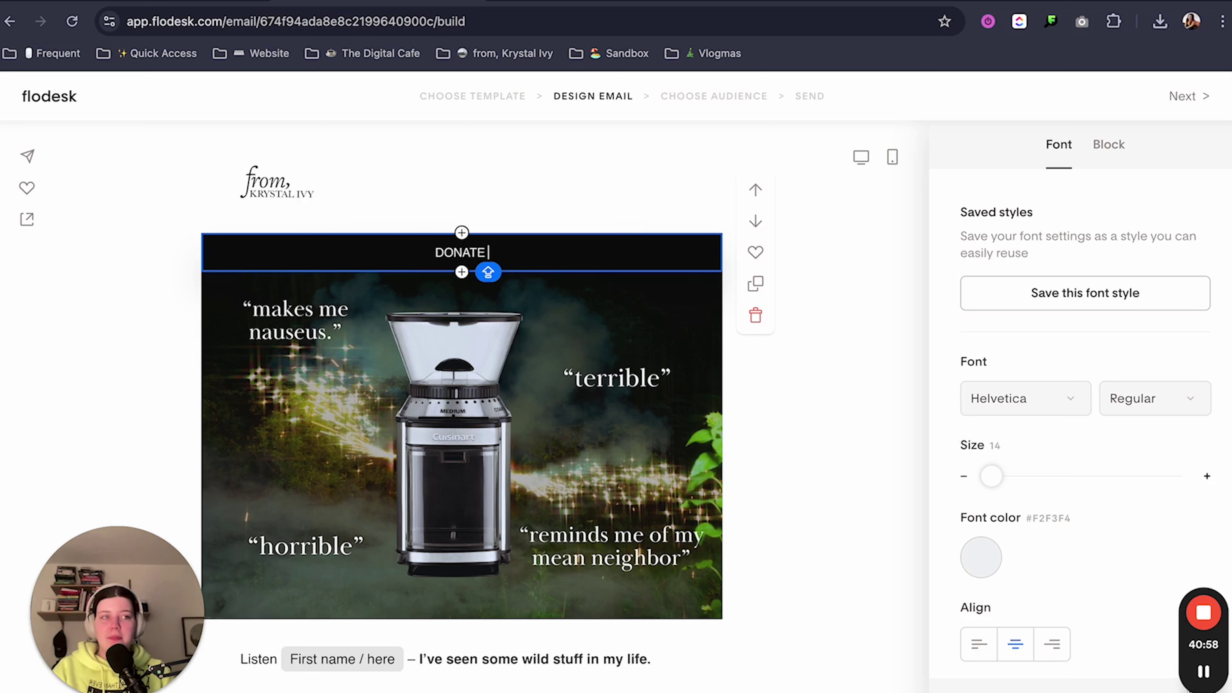
{"action": "type", "text": "TO"}
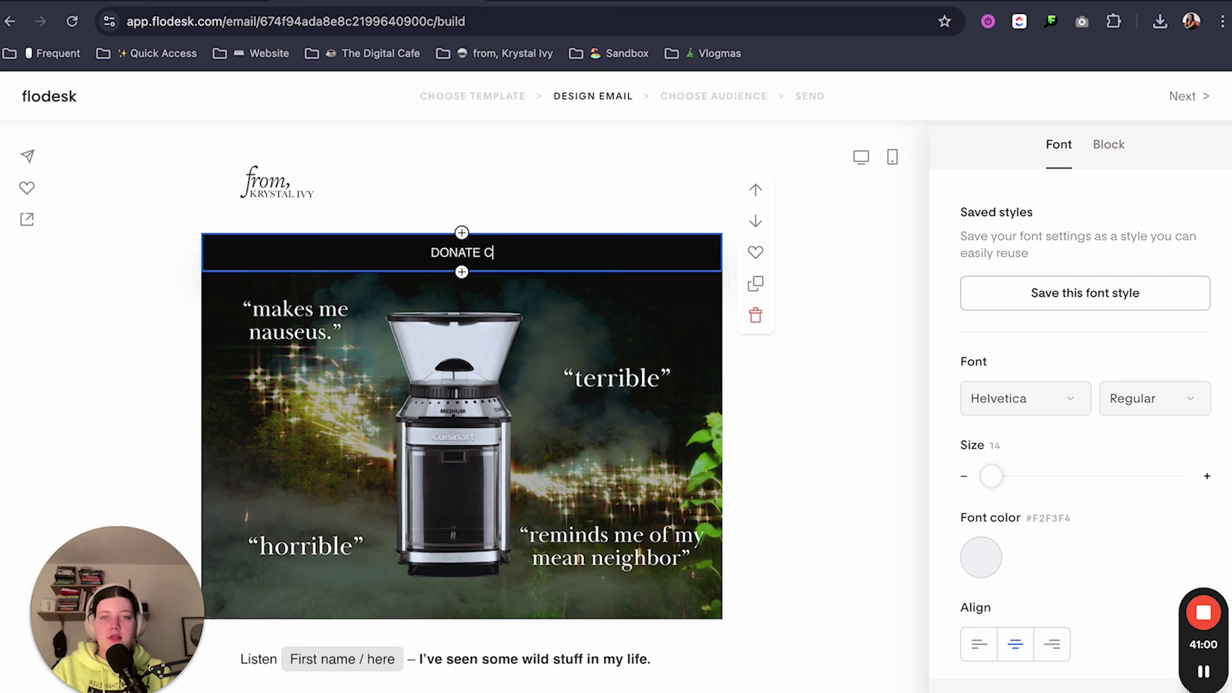
{"action": "key", "text": "BackSpace"}
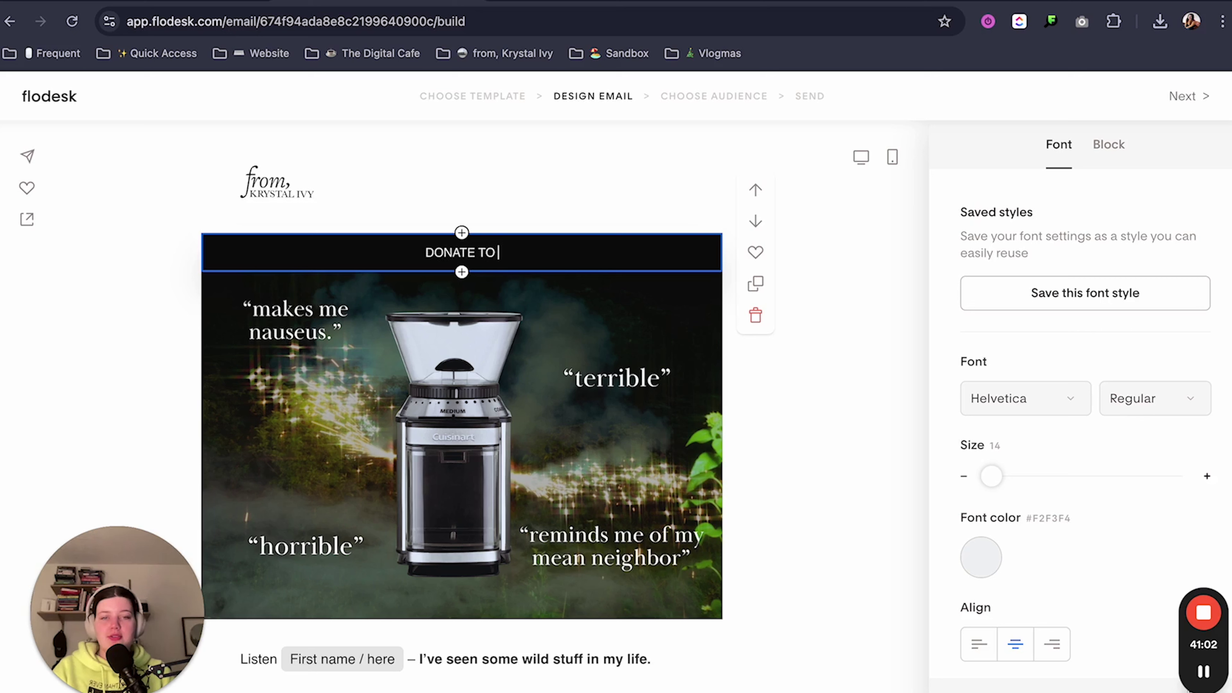
{"action": "key", "text": "Caps_Lock"}
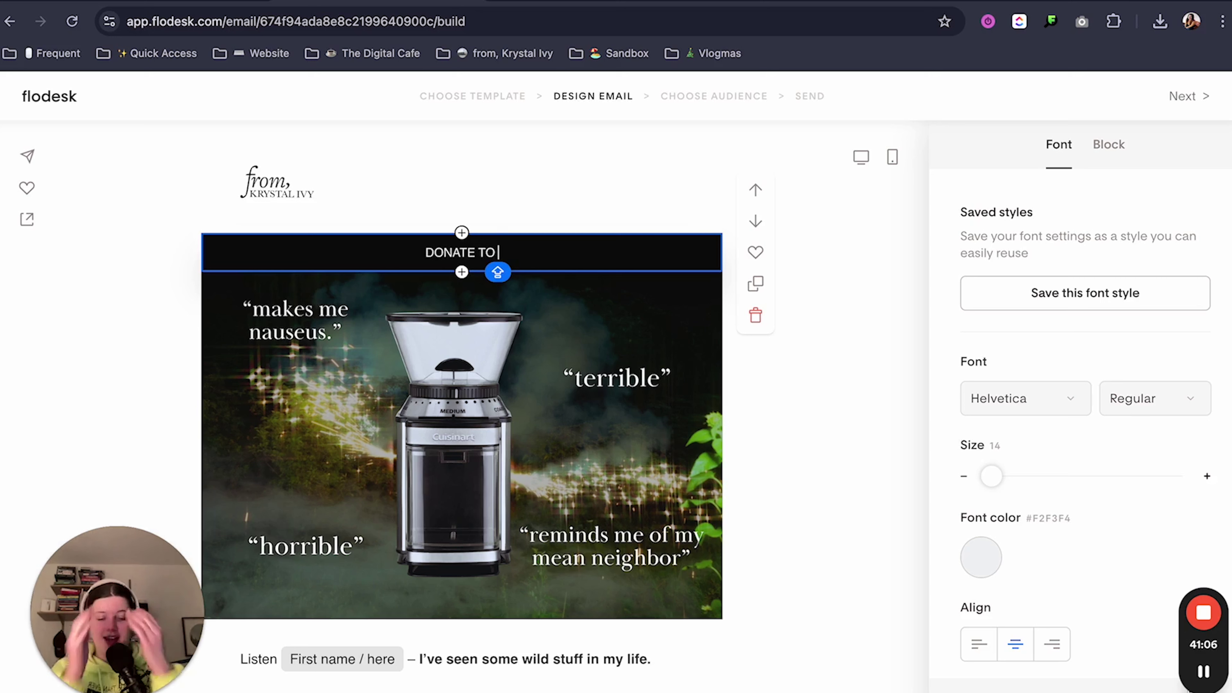
{"action": "key", "text": "BackSpace"}
{"action": "key", "text": "BackSpace"}
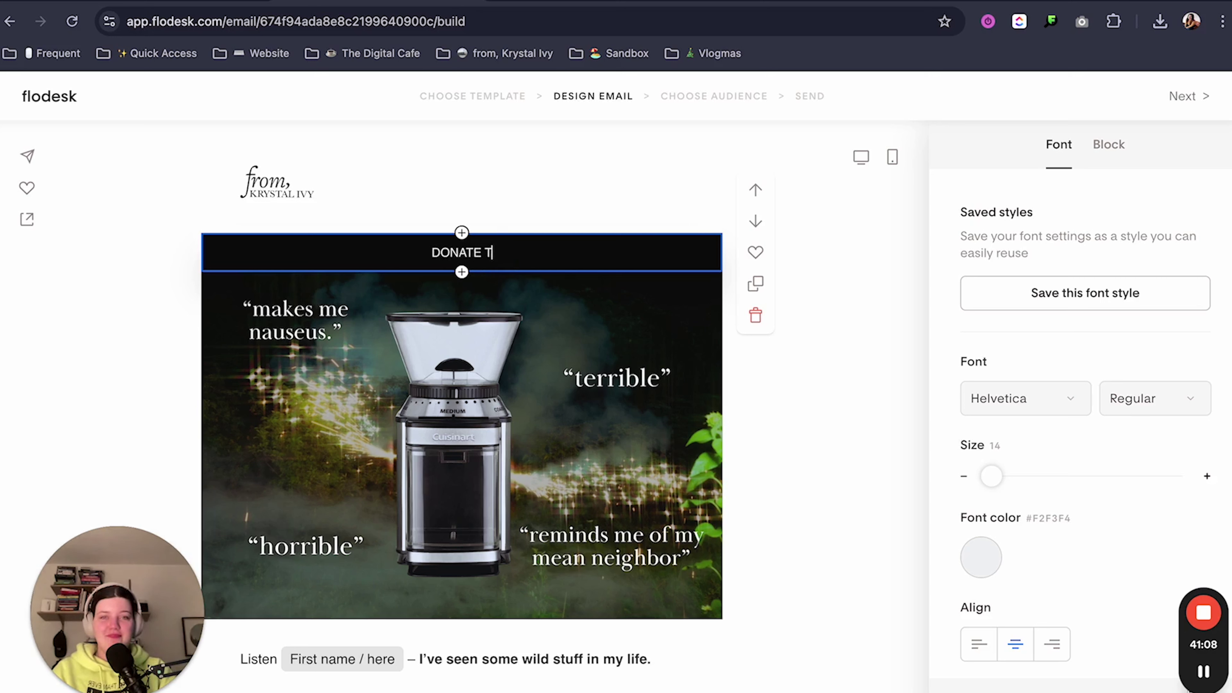
{"action": "key", "text": "BackSpace"}
{"action": "key", "text": "Caps_Lock"}
{"action": "type", "text": "COFF"}
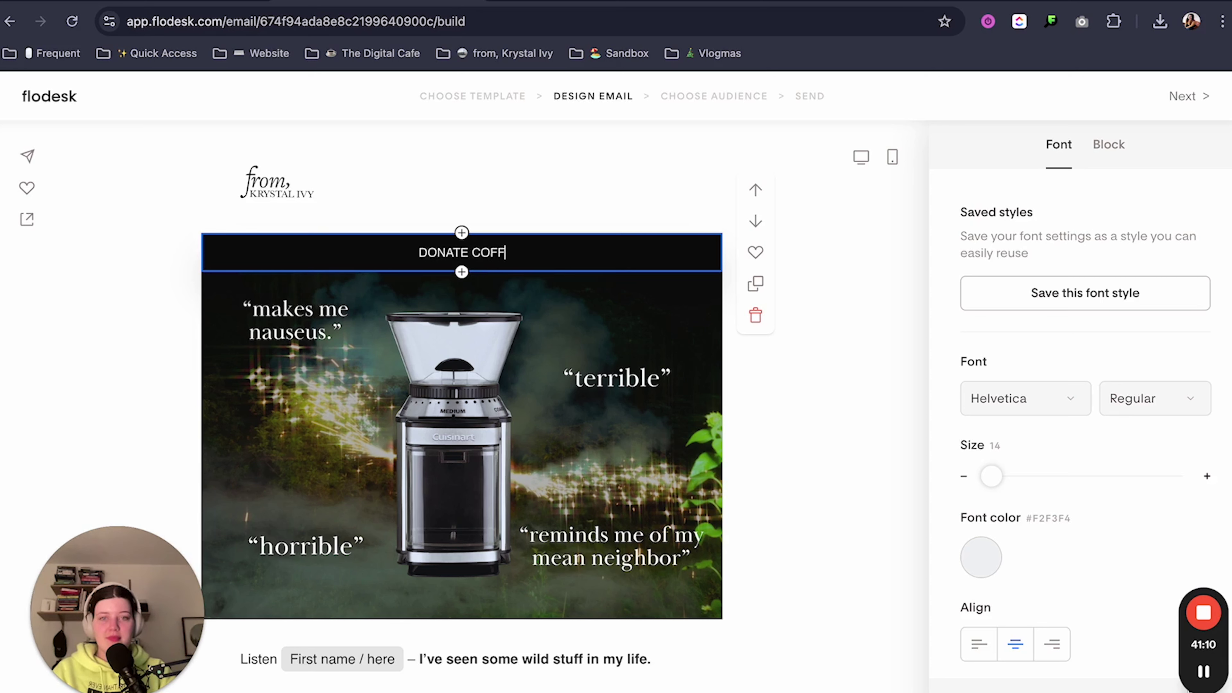
{"action": "type", "text": "EE"}
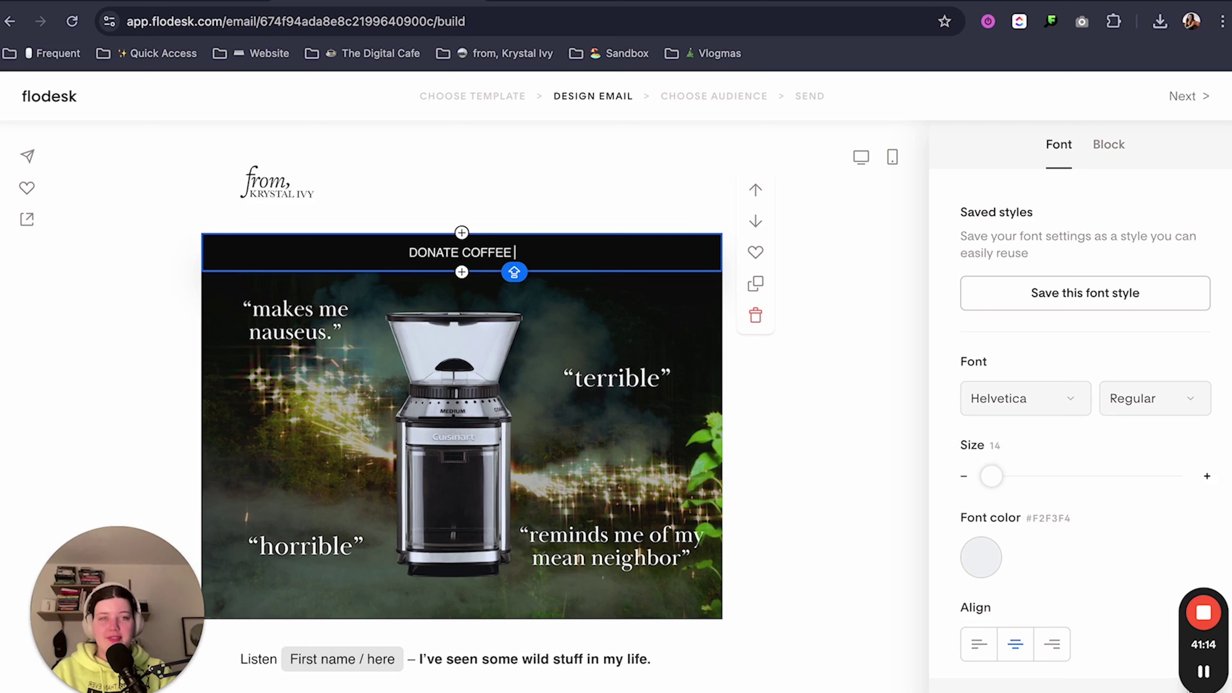
{"action": "type", "text": " TO"}
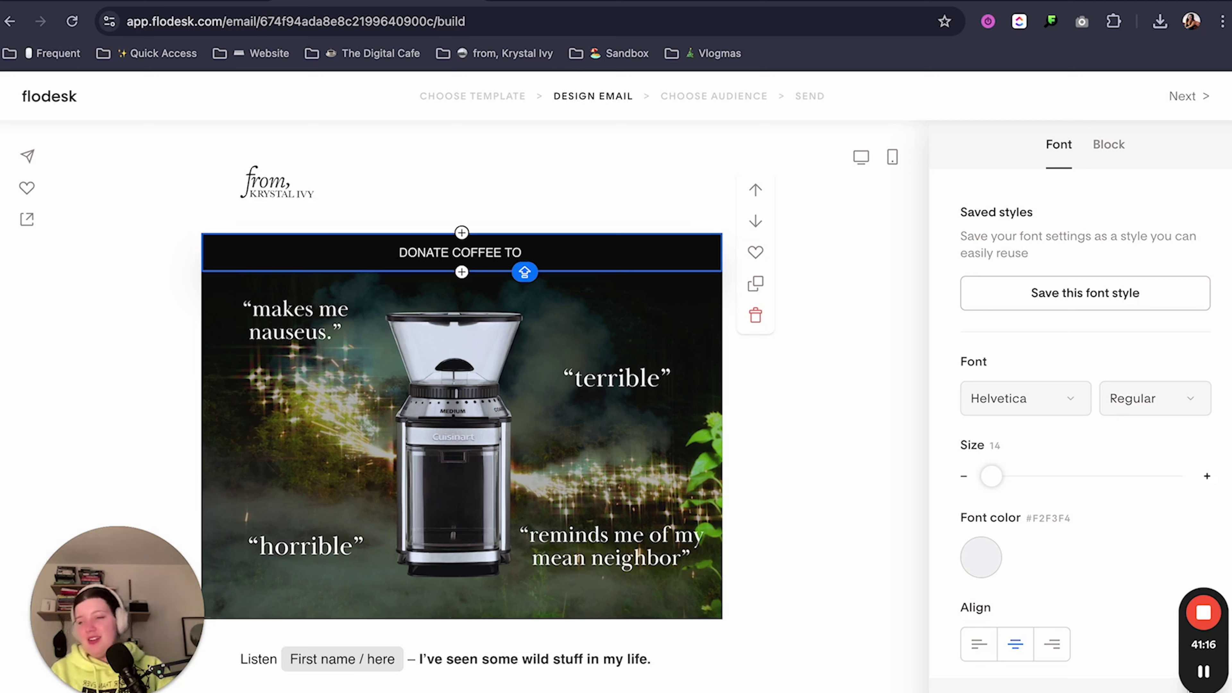